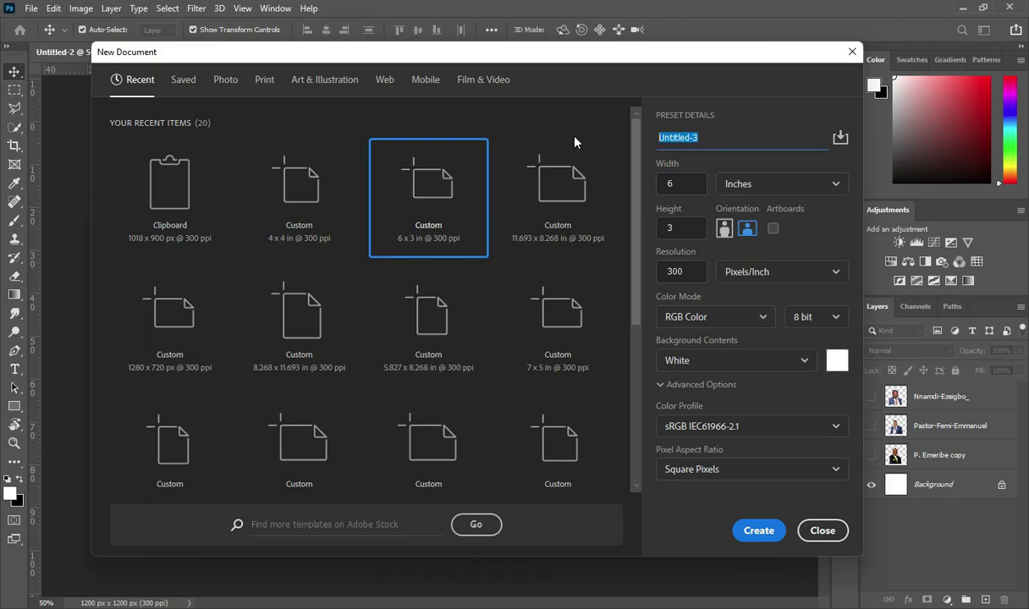
- Create a new RGB document named Sticker, 6 x 3 inches at 300 pixels/inch with a white background
{"action": "type", "text": "Sticker"}
{"action": "key", "text": "BackSpace"}
{"action": "key", "text": "BackSpace"}
{"action": "type", "text": "ker"}
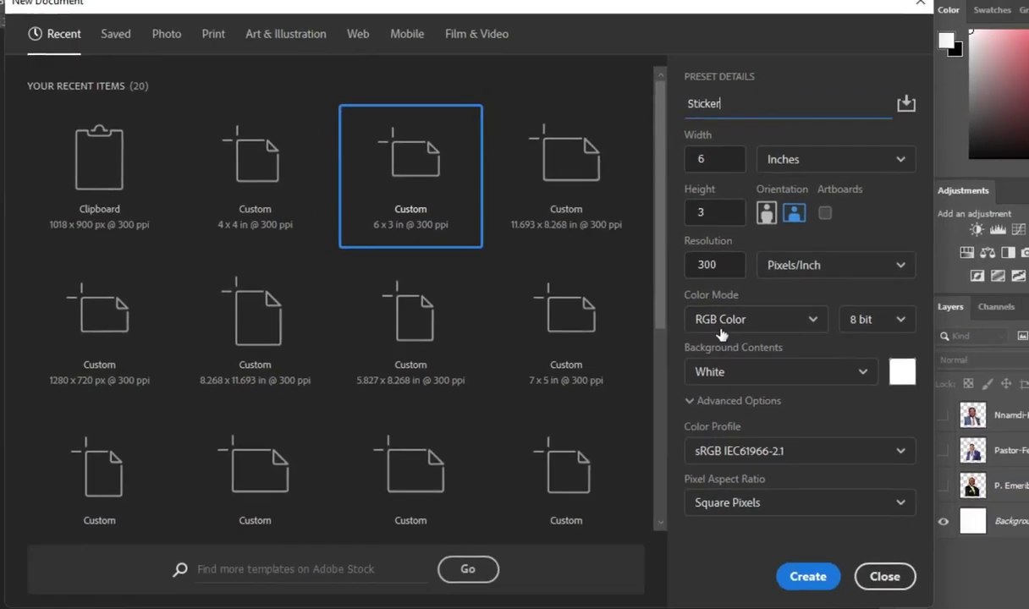
{"action": "left_click_drag", "start_coordinate": [717, 265], "coordinate": [705, 265]}
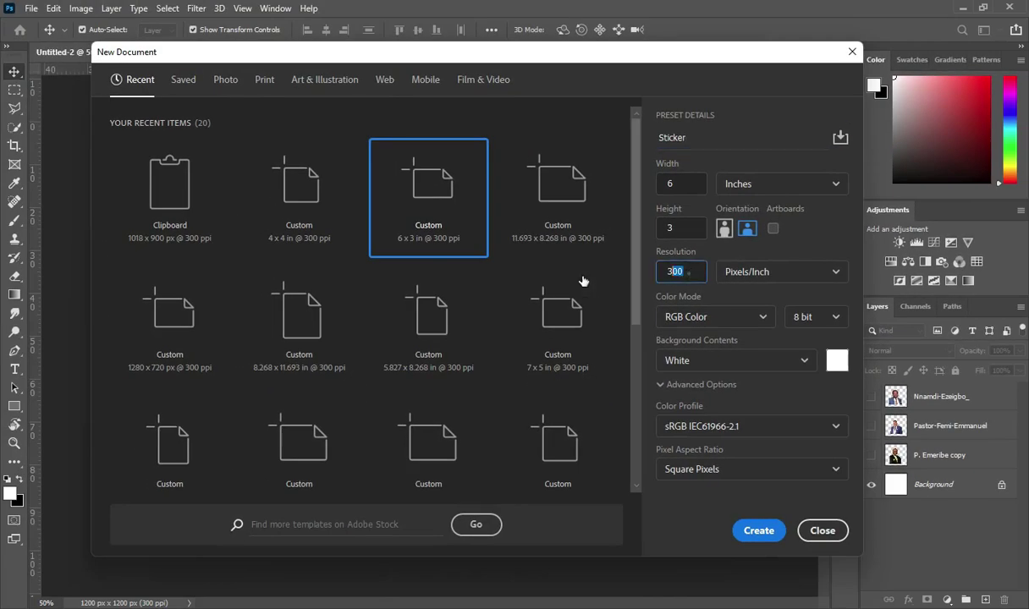
{"action": "left_click", "coordinate": [677, 271]}
{"action": "left_click", "coordinate": [677, 227]}
{"action": "left_click", "coordinate": [677, 185]}
{"action": "left_click", "coordinate": [672, 270]}
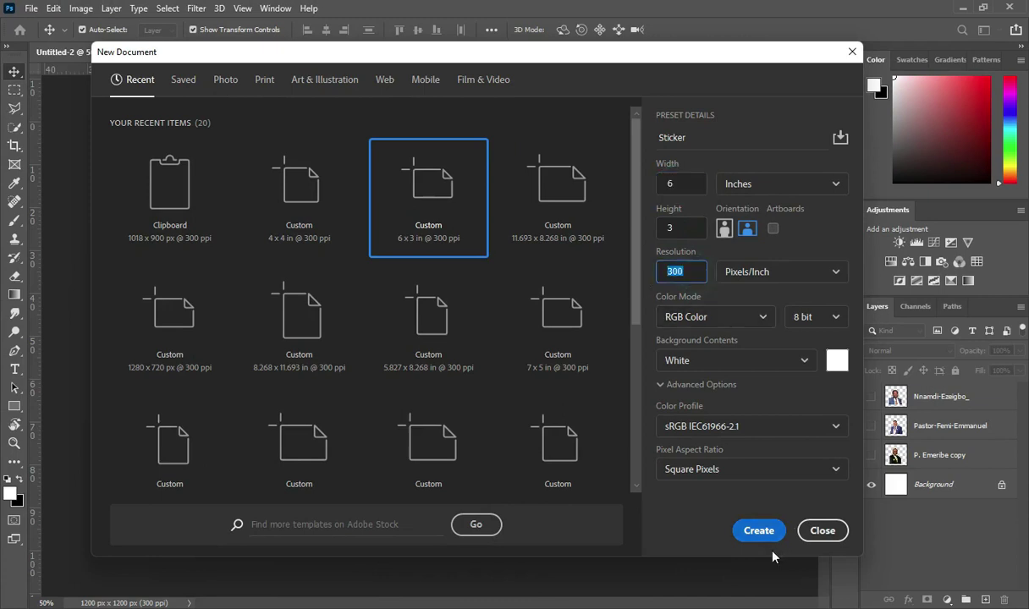
{"action": "left_click", "coordinate": [758, 530]}
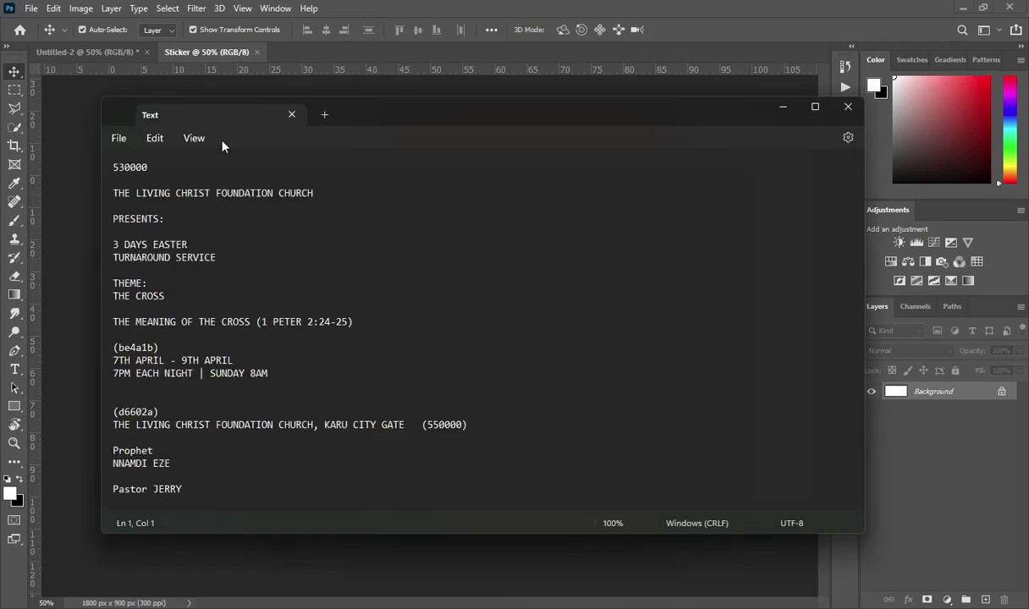
- Copy the colour code 530000 from the text notes and add a solid colour fill layer with it
{"action": "key", "text": "ctrl+c"}
{"action": "double_click", "coordinate": [131, 167]}
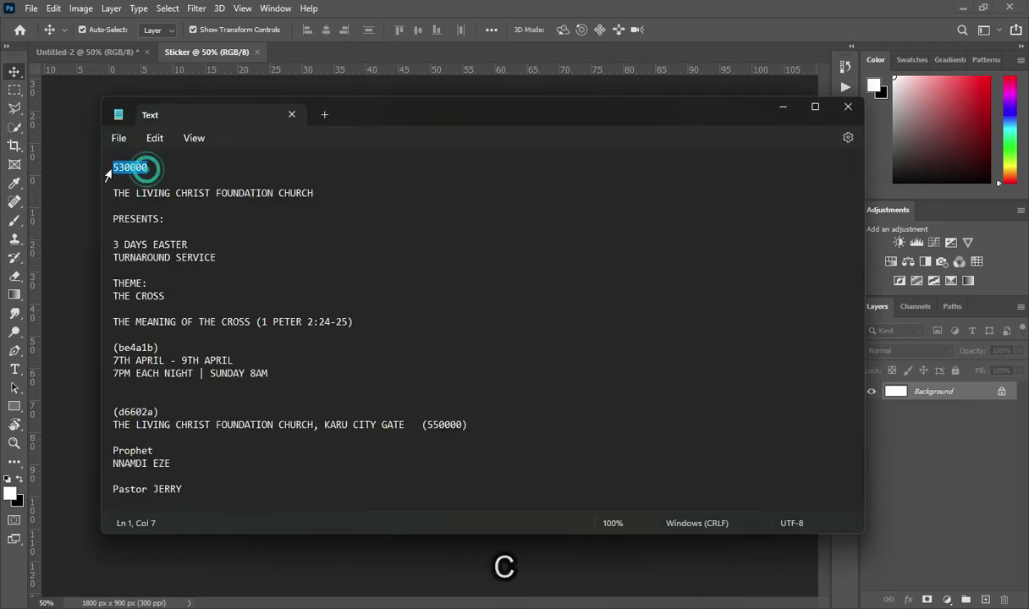
{"action": "left_click", "coordinate": [785, 109]}
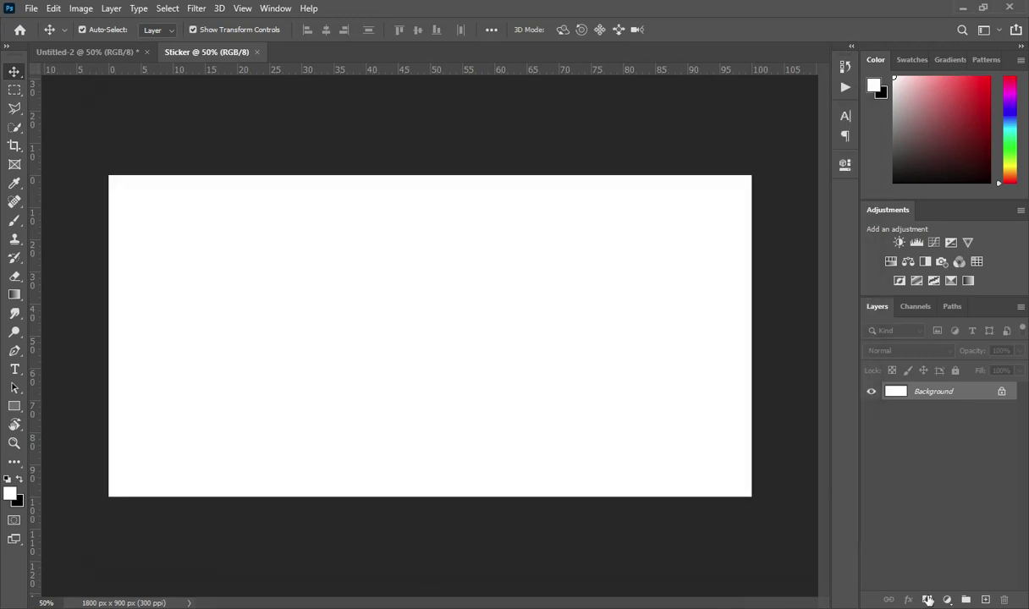
{"action": "left_click", "coordinate": [947, 600]}
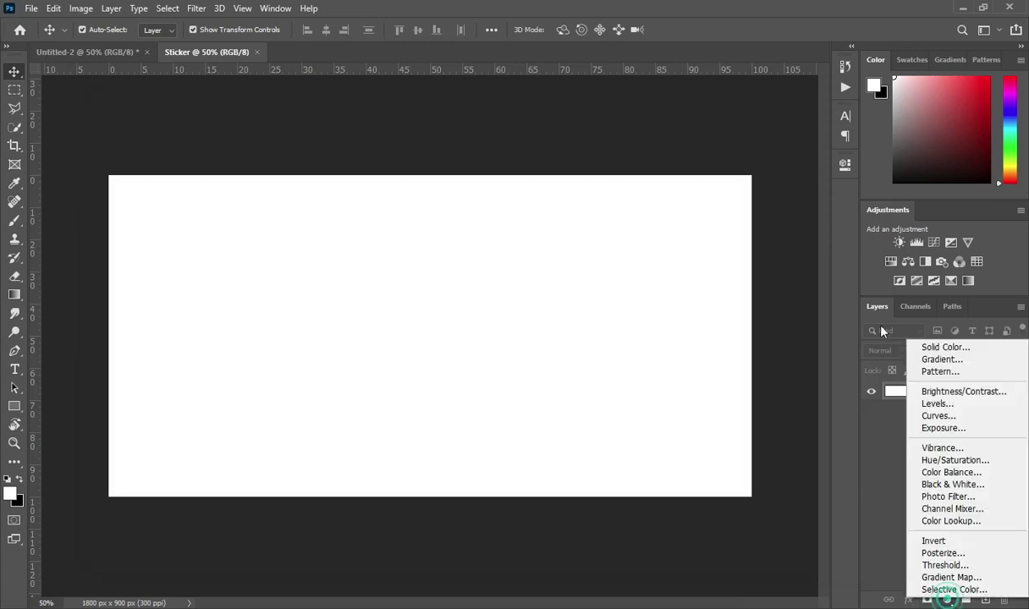
{"action": "left_click", "coordinate": [927, 346]}
{"action": "key", "text": "ctrl+v"}
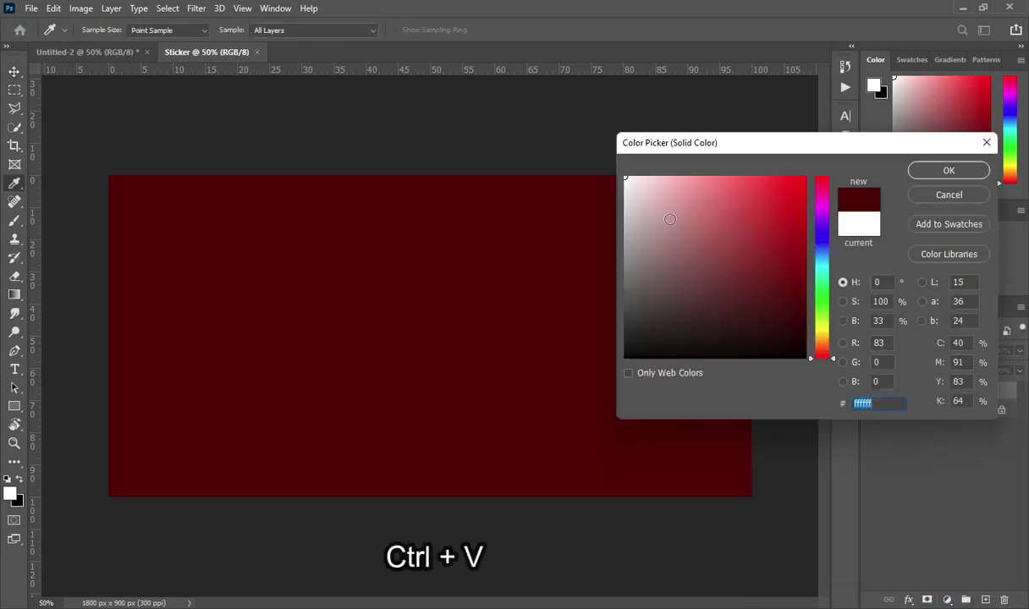
{"action": "left_click", "coordinate": [949, 170]}
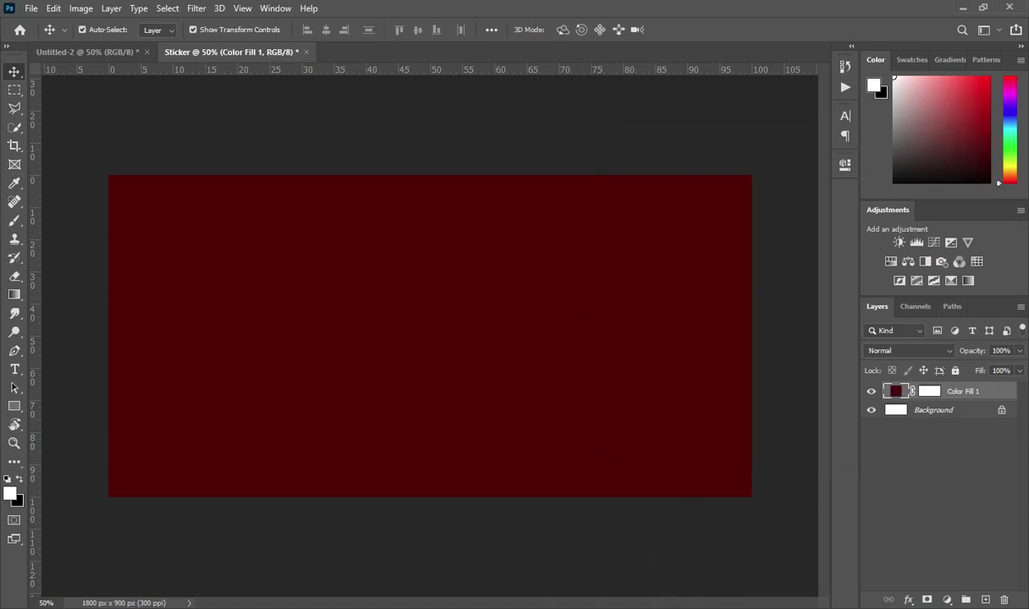
- Switch to the Notepad text notes and copy the line THE LIVING CHRIST FOUNDATION CHURCH
{"action": "key", "text": "alt+Tab"}
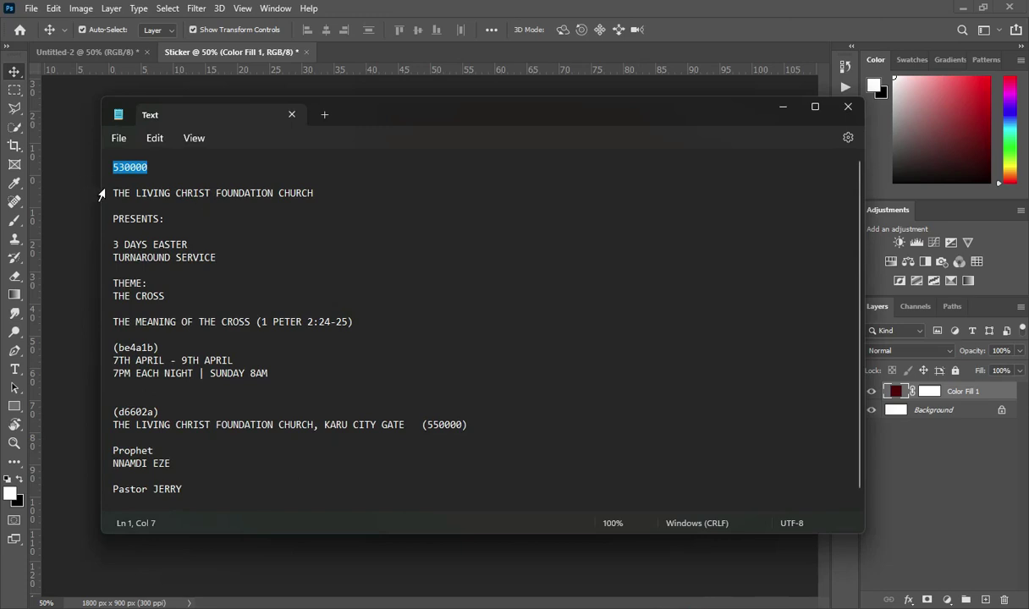
{"action": "left_click_drag", "start_coordinate": [114, 188], "coordinate": [304, 211]}
{"action": "key", "text": "ctrl+c"}
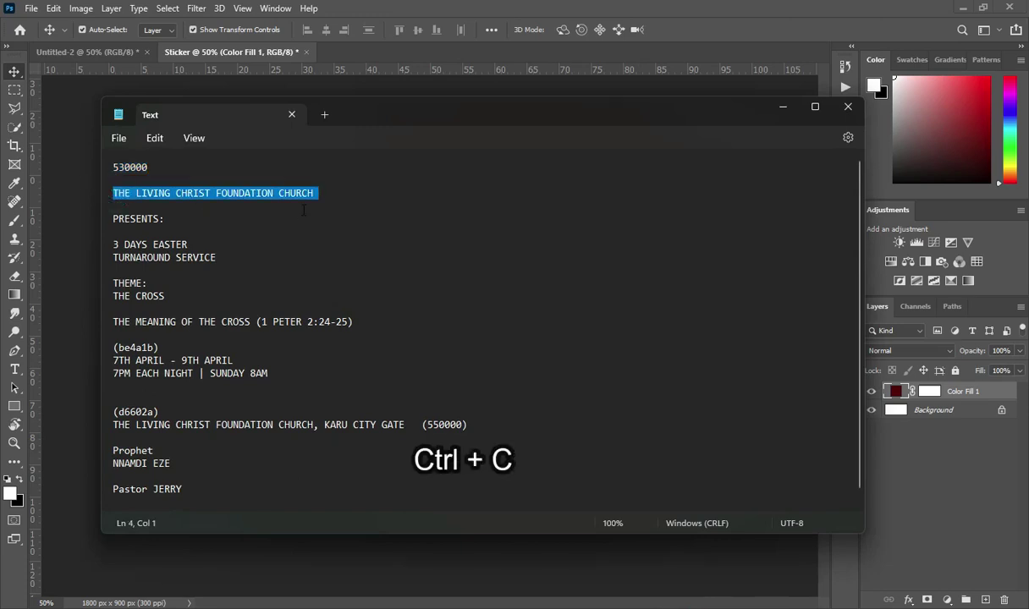
{"action": "left_click", "coordinate": [314, 194], "text": "shift"}
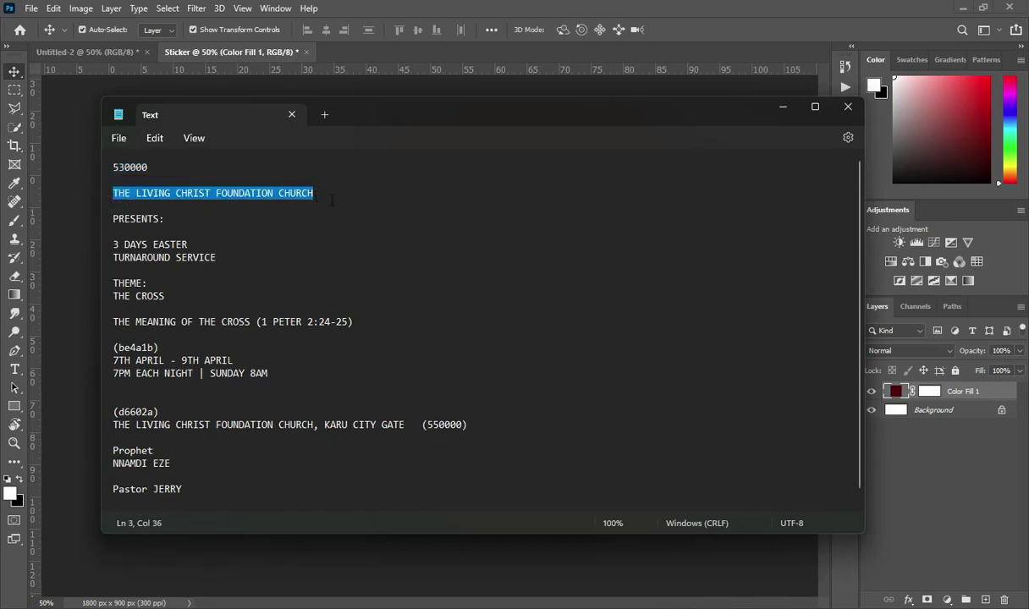
{"action": "left_click", "coordinate": [781, 110]}
- Add the copied church name near the canvas's upper edge as white 12 pt Roboto text with tracking 0
{"action": "key", "text": "y"}
{"action": "key", "text": "t"}
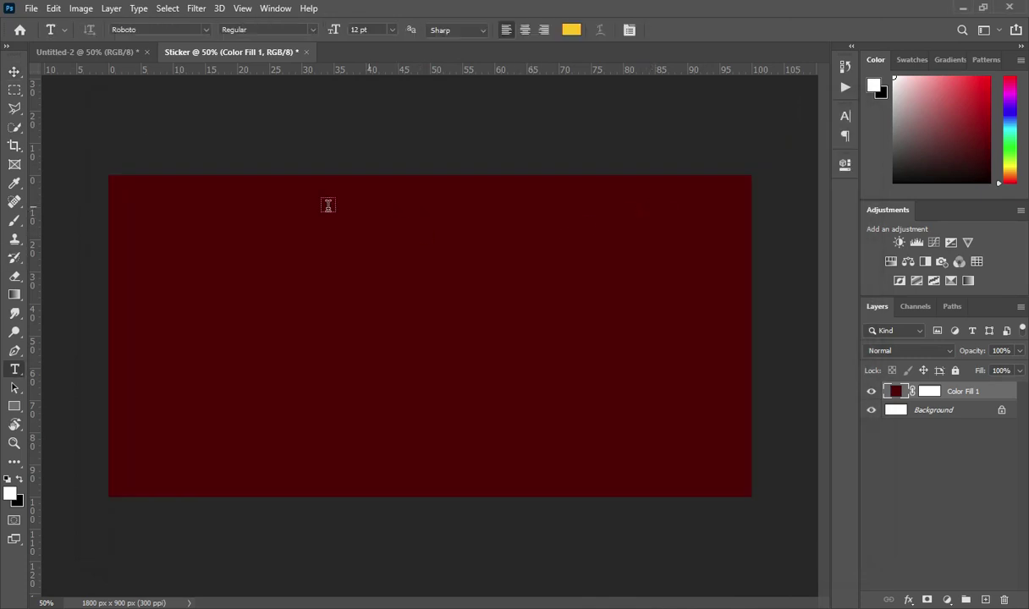
{"action": "left_click", "coordinate": [288, 203]}
{"action": "left_click", "coordinate": [571, 29]}
{"action": "left_click", "coordinate": [626, 179]}
{"action": "left_click", "coordinate": [948, 169]}
{"action": "left_click", "coordinate": [844, 116]}
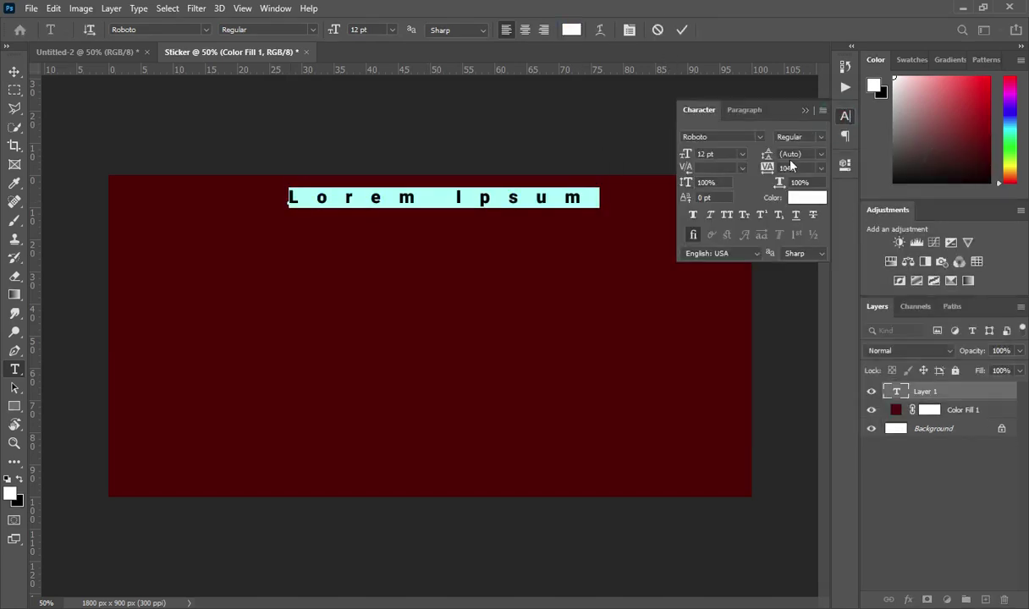
{"action": "left_click", "coordinate": [785, 168]}
{"action": "type", "text": "0"}
{"action": "key", "text": "Return"}
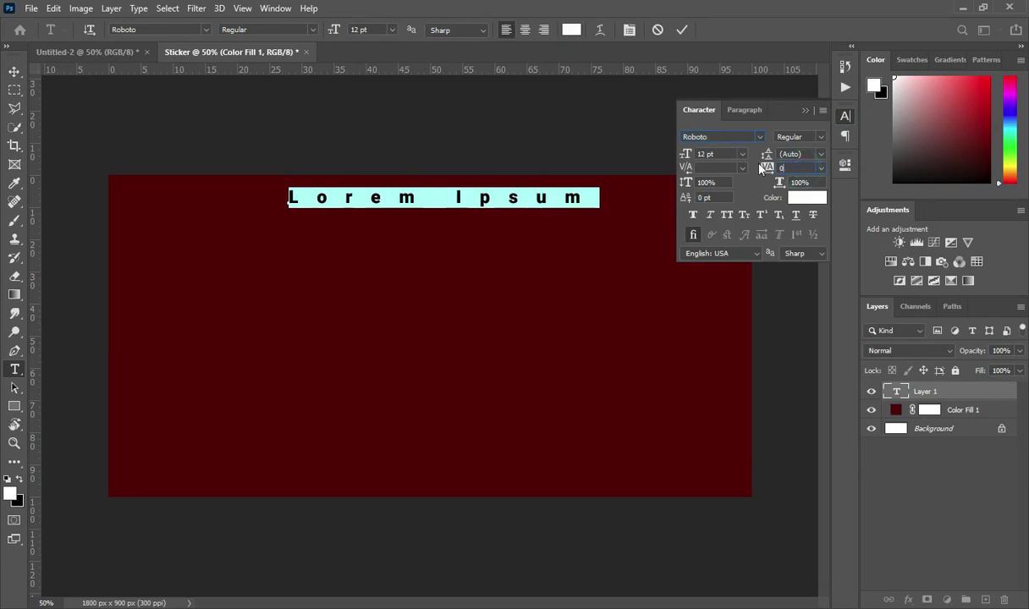
{"action": "key", "text": "ctrl+v"}
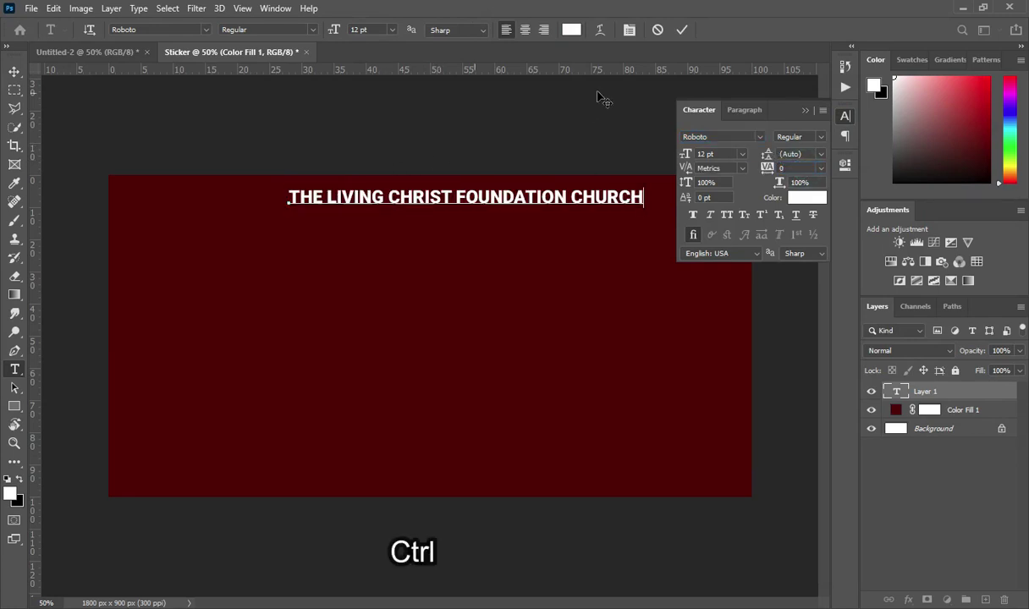
{"action": "left_click", "coordinate": [681, 30]}
- Reposition the church name and centre it horizontally on the canvas
{"action": "left_click_drag", "start_coordinate": [406, 203], "coordinate": [369, 199]}
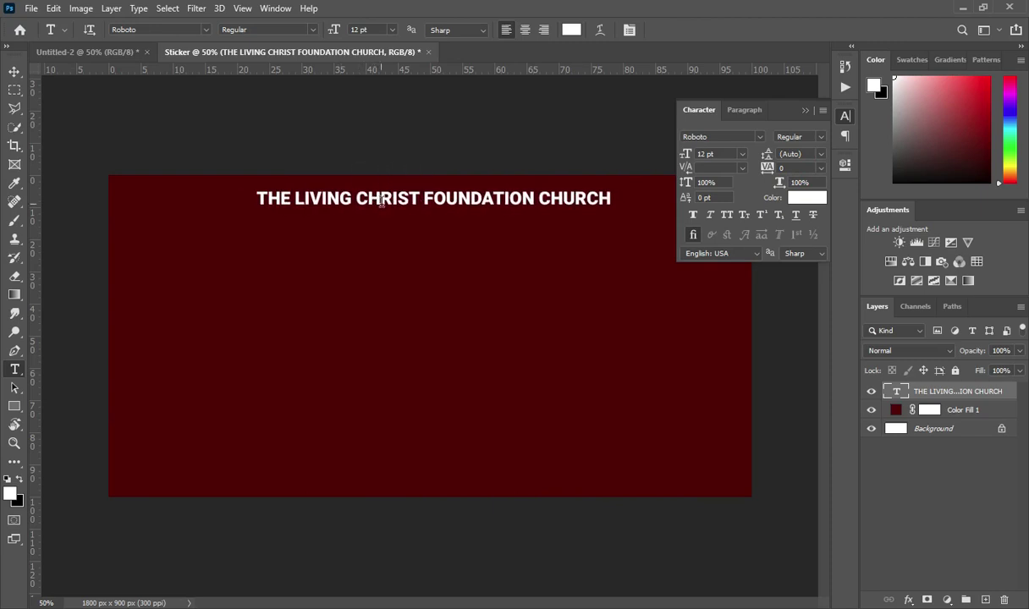
{"action": "key", "text": "v"}
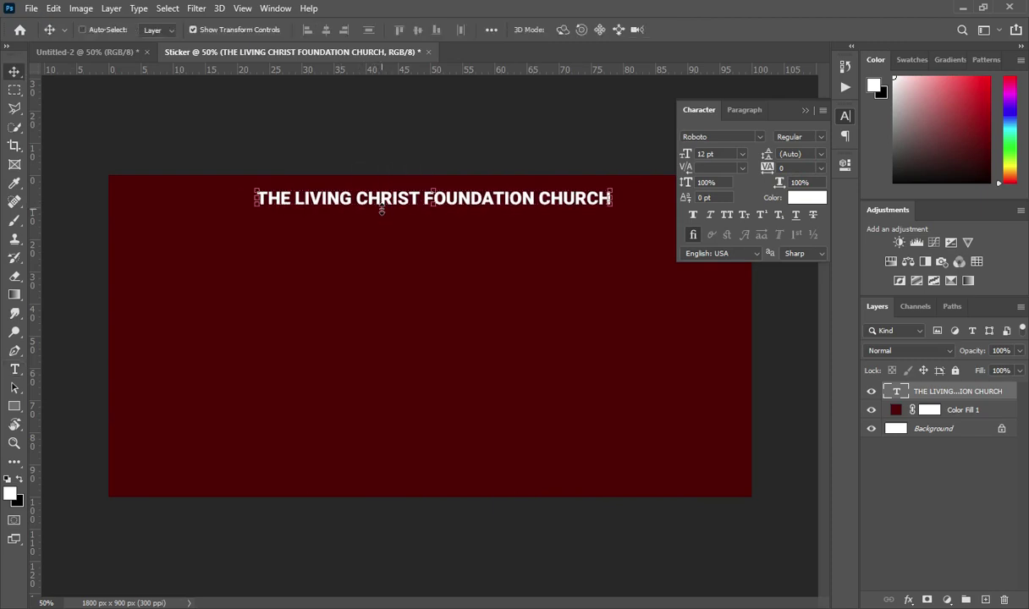
{"action": "key", "text": "ctrl+a"}
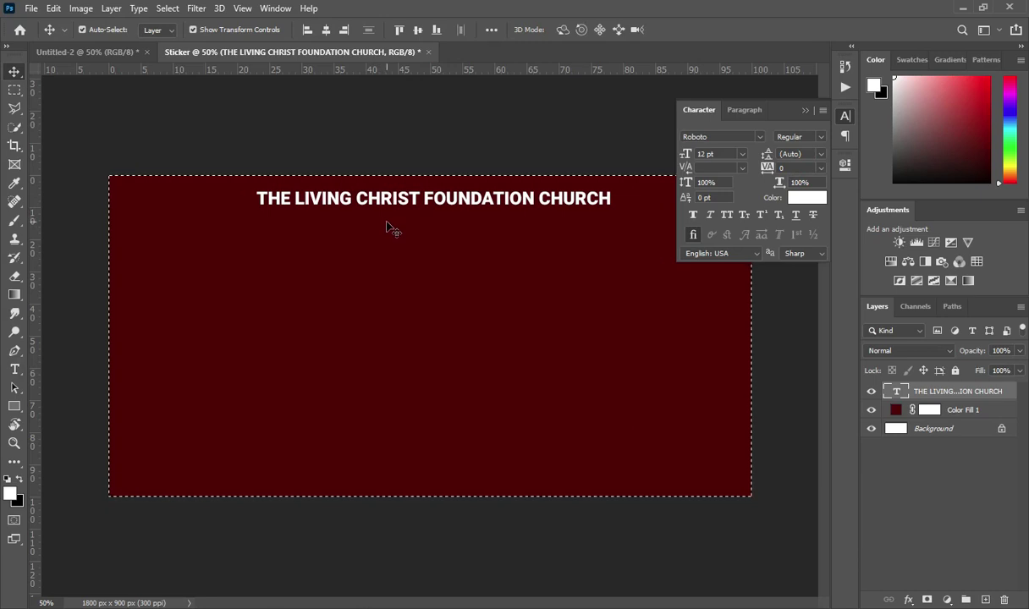
{"action": "left_click", "coordinate": [326, 30]}
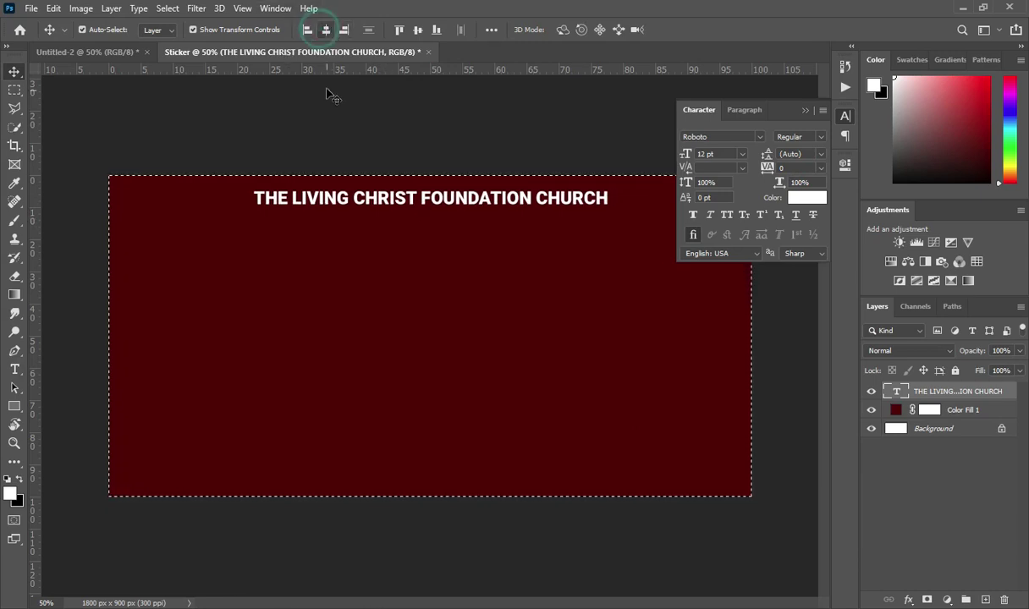
{"action": "key", "text": "ctrl+d"}
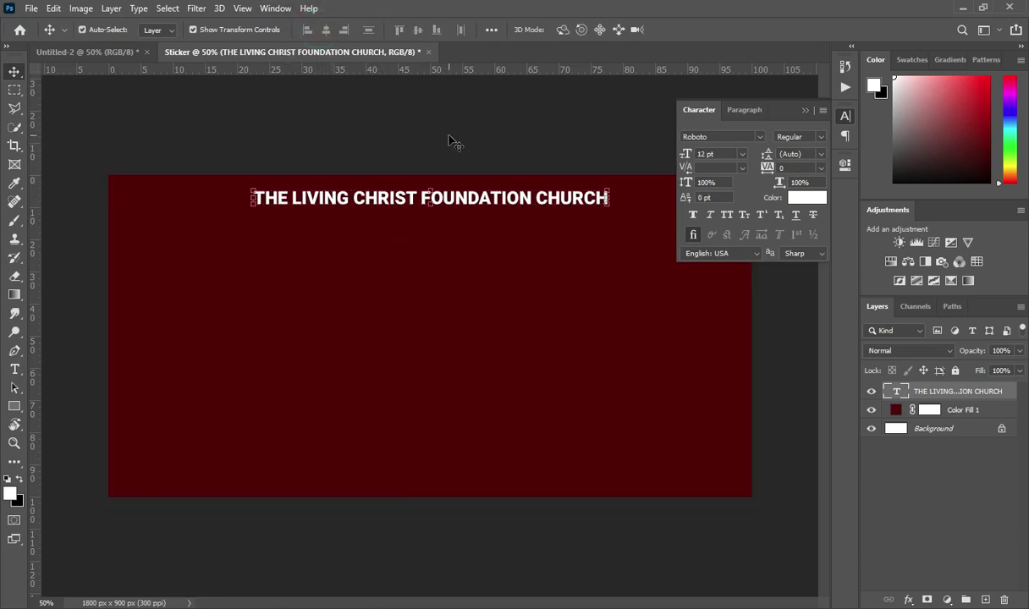
{"action": "left_click", "coordinate": [450, 141]}
- Apply a black drop shadow to the church name with 100% opacity, 90° angle, 4 px distance, 6% spread and 6 px size
{"action": "left_click", "coordinate": [467, 200]}
{"action": "left_click", "coordinate": [909, 602]}
{"action": "left_click", "coordinate": [915, 588]}
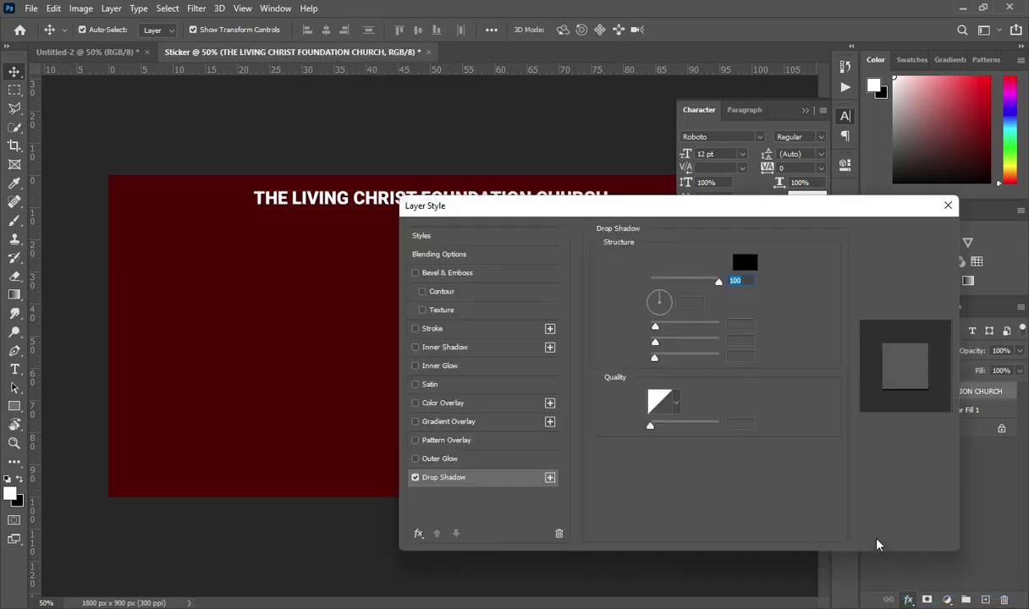
{"action": "left_click", "coordinate": [465, 478]}
{"action": "left_click", "coordinate": [742, 281]}
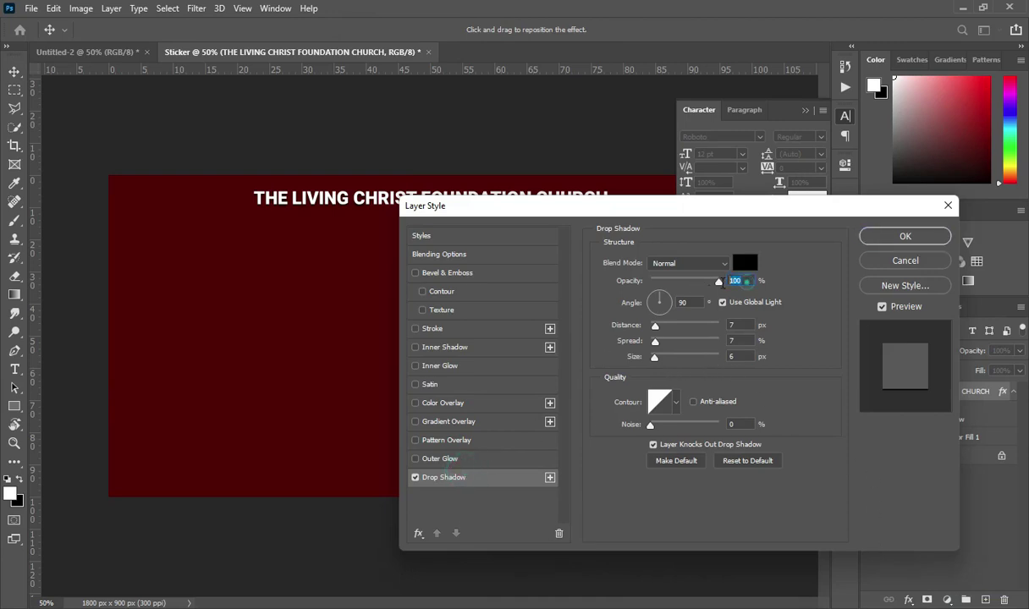
{"action": "left_click", "coordinate": [683, 302]}
{"action": "left_click", "coordinate": [734, 326]}
{"action": "type", "text": "4"}
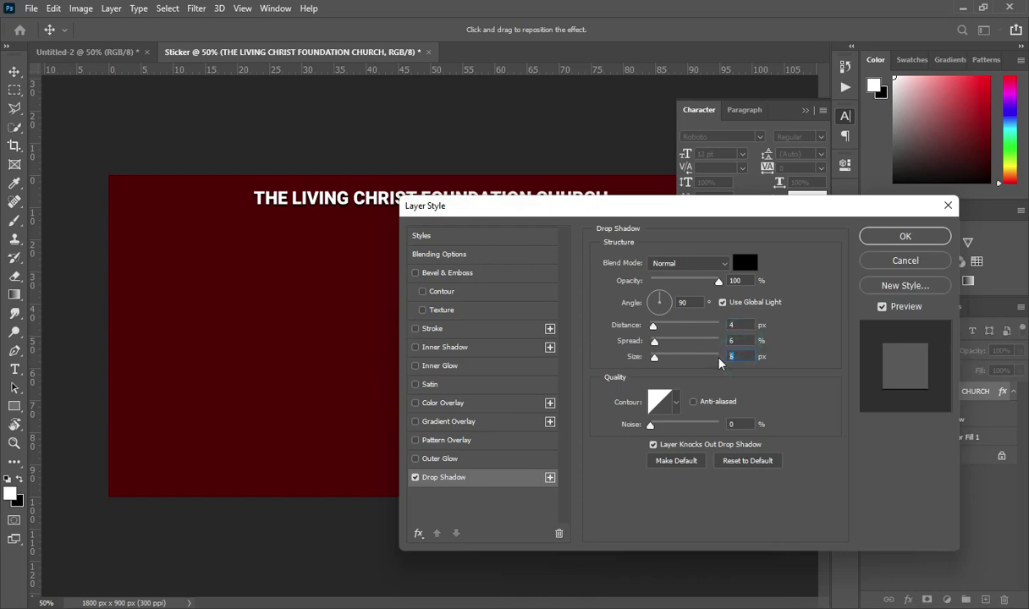
{"action": "type", "text": "6"}
{"action": "left_click_drag", "start_coordinate": [640, 213], "coordinate": [682, 208]}
{"action": "left_click", "coordinate": [941, 233]}
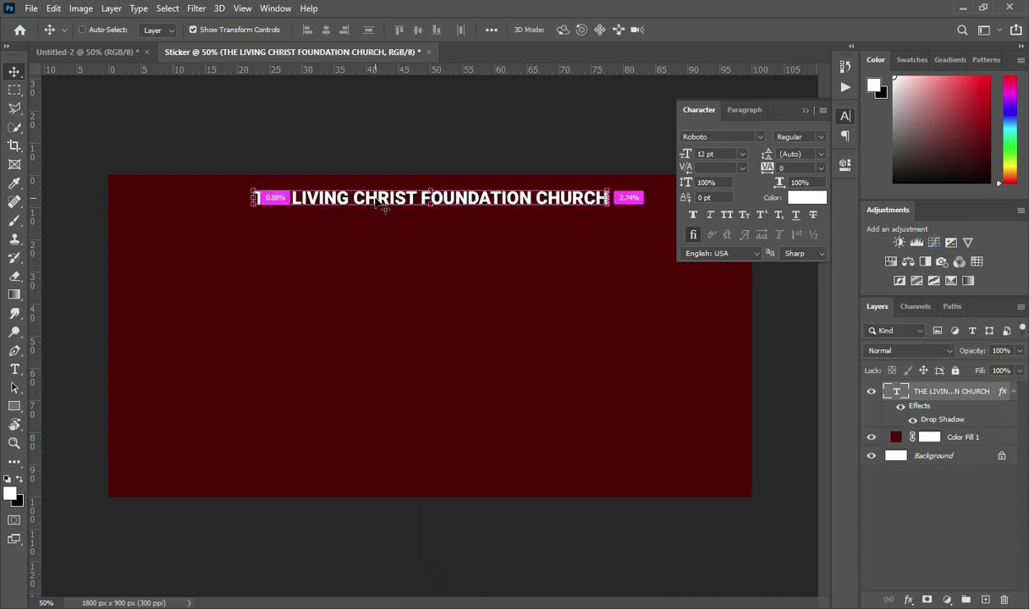
- Duplicate the church name just below the original and replace the copy's text with PRESENTS: from the text notes
{"action": "key", "text": "ctrl+j"}
{"action": "left_click_drag", "start_coordinate": [386, 195], "coordinate": [393, 239]}
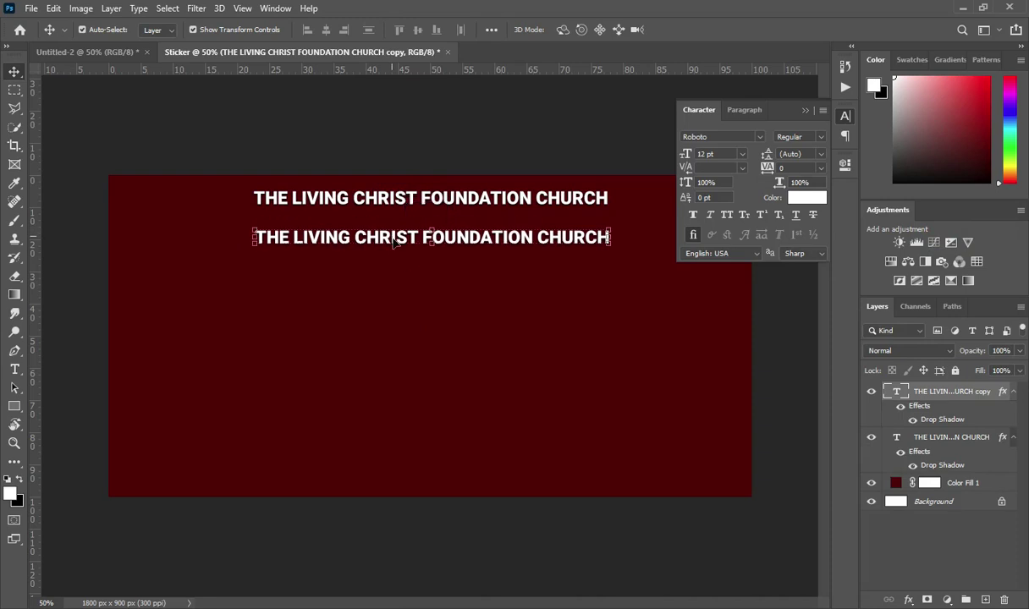
{"action": "key", "text": "t"}
{"action": "left_click", "coordinate": [398, 237]}
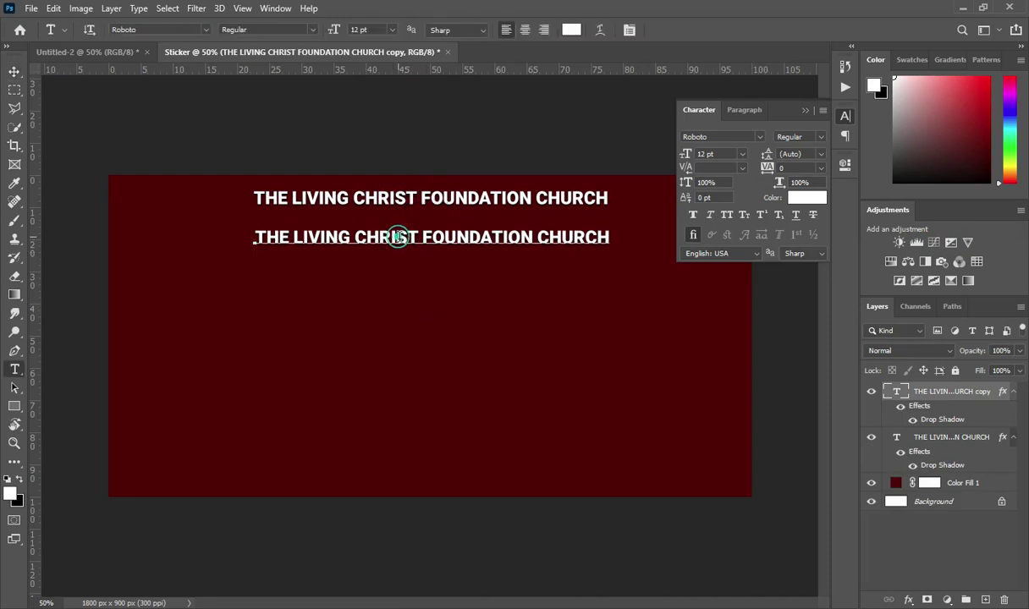
{"action": "key", "text": "ctrl+a"}
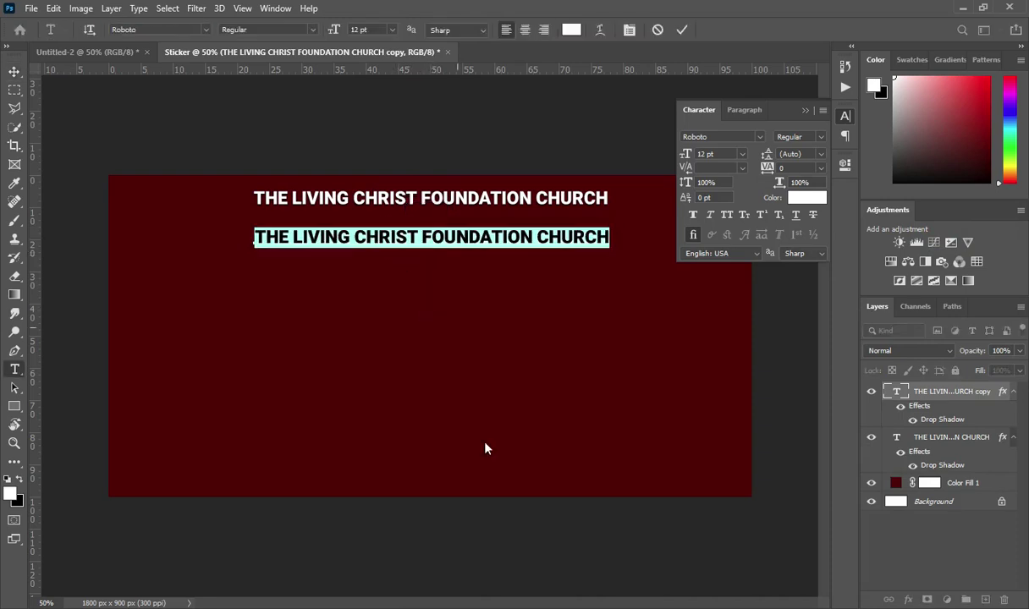
{"action": "key", "text": "alt+Tab"}
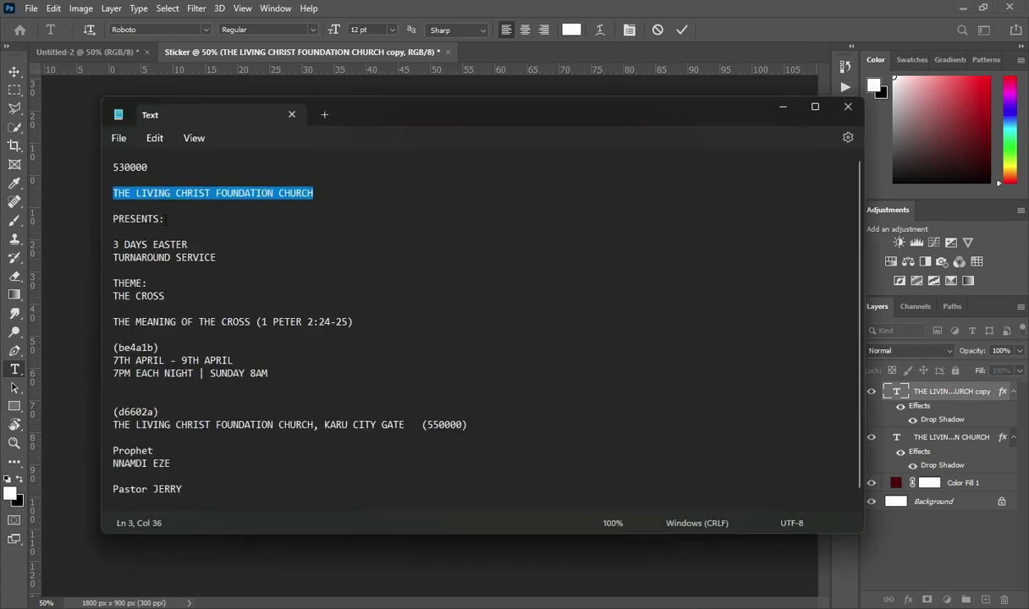
{"action": "double_click", "coordinate": [147, 218]}
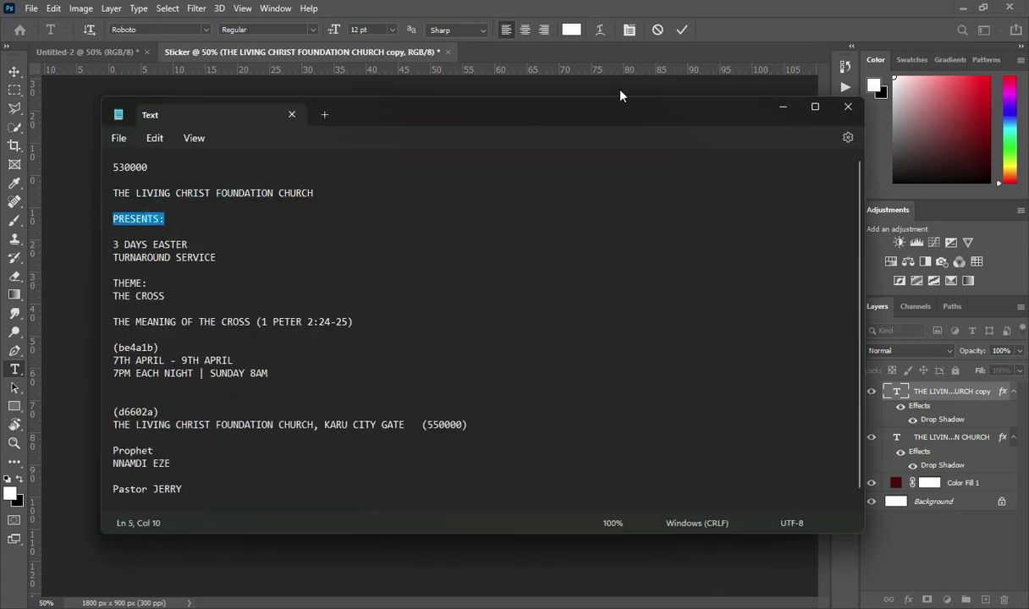
{"action": "key", "text": "ctrl+c"}
{"action": "left_click", "coordinate": [782, 106]}
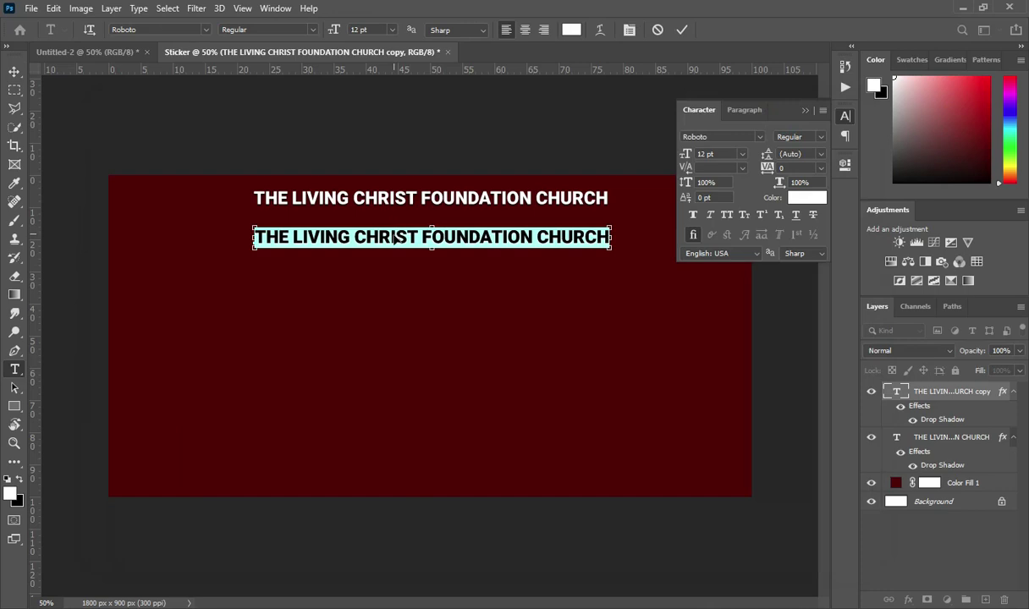
{"action": "key", "text": "ctrl+v"}
{"action": "key", "text": "ctrl+Return"}
- Scale the PRESENTS: text down to about 9.28 pt
{"action": "key", "text": "v"}
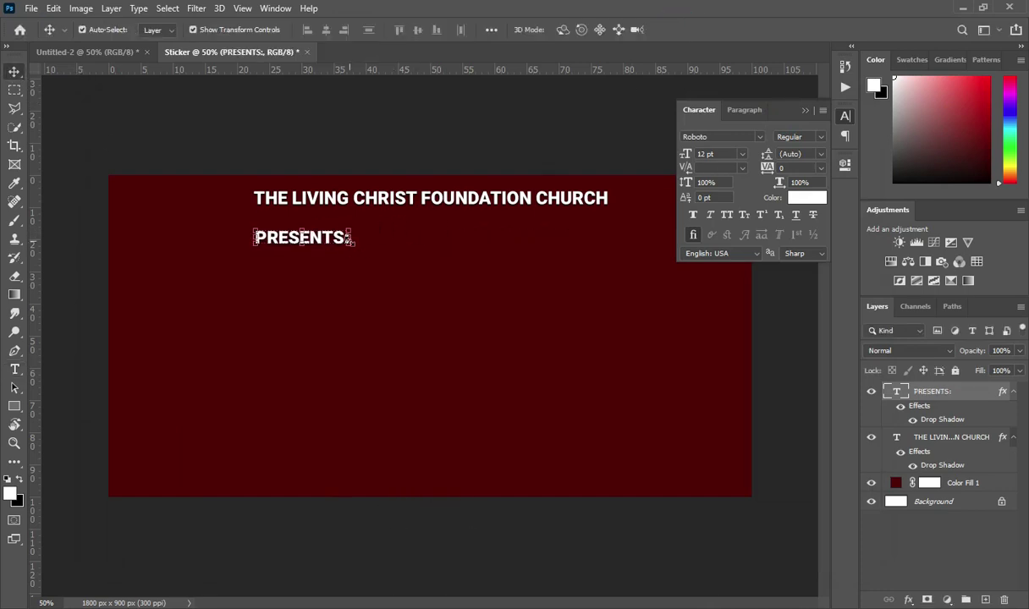
{"action": "key", "text": "ctrl+t"}
{"action": "left_click_drag", "start_coordinate": [346, 237], "coordinate": [332, 238]}
{"action": "key", "text": "Return"}
- Colour the PRESENTS: text golden yellow and widen its letter tracking to 820
{"action": "key", "text": "t"}
{"action": "left_click", "coordinate": [570, 30]}
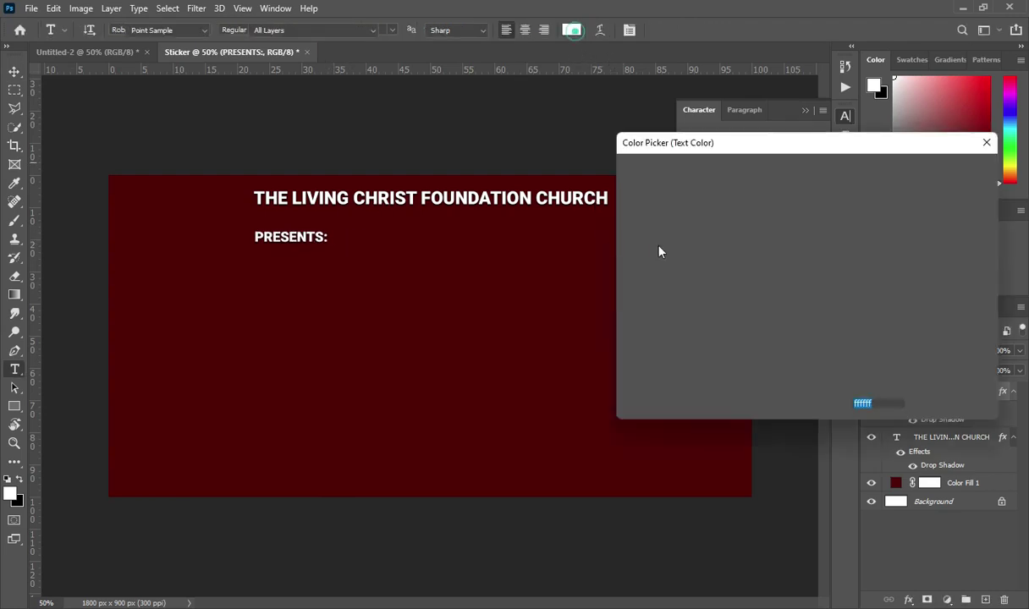
{"action": "left_click_drag", "start_coordinate": [819, 343], "coordinate": [818, 337]}
{"action": "left_click", "coordinate": [781, 193]}
{"action": "left_click", "coordinate": [949, 170]}
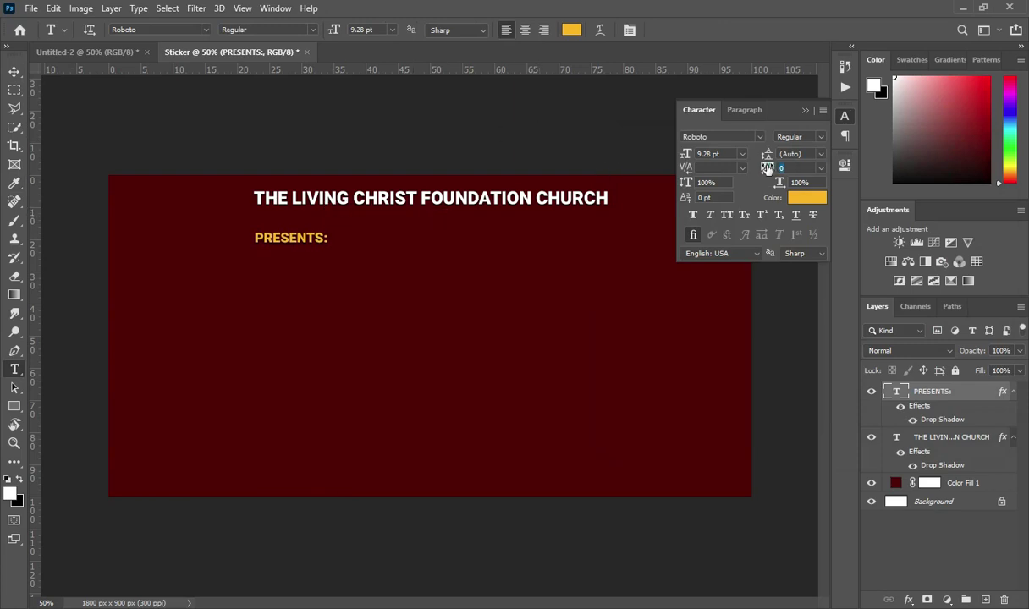
{"action": "left_click_drag", "start_coordinate": [766, 168], "coordinate": [808, 181]}
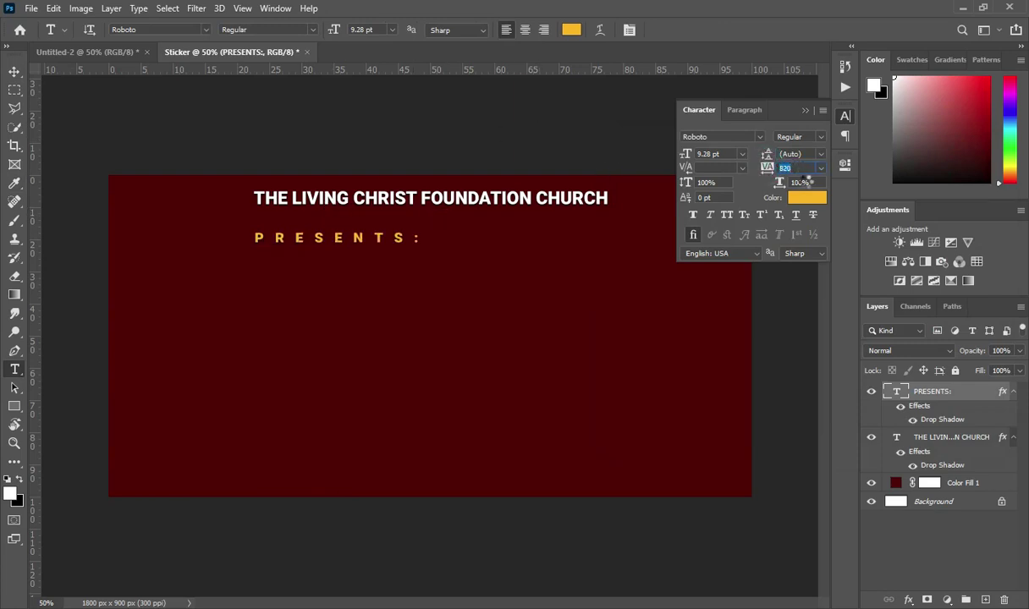
- Recolour the PRESENTS: text to a lighter golden yellow, #fcc02e
{"action": "key", "text": "Return"}
{"action": "left_click", "coordinate": [15, 72]}
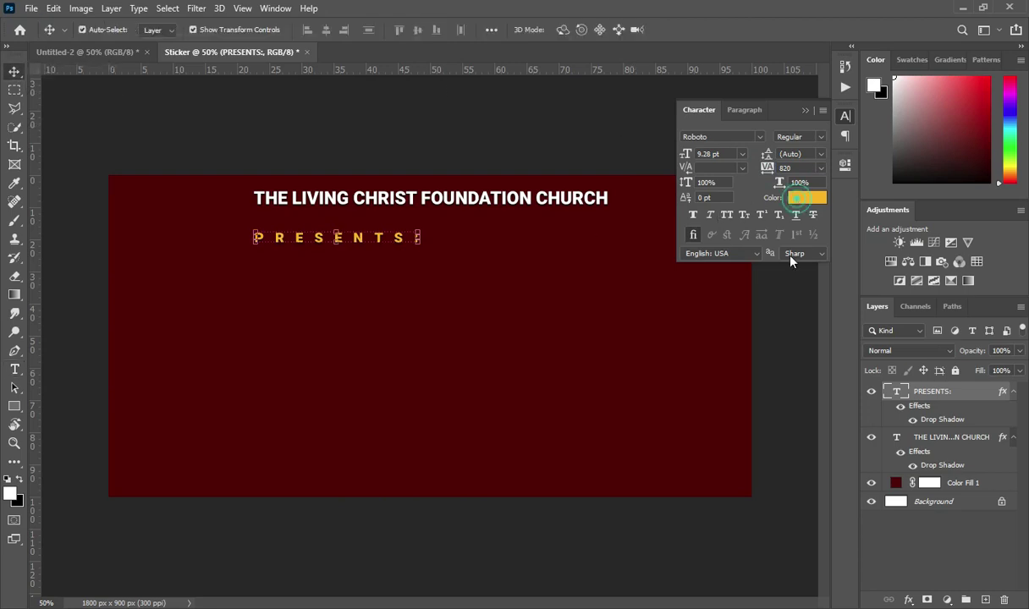
{"action": "left_click", "coordinate": [806, 197]}
{"action": "left_click_drag", "start_coordinate": [772, 177], "coordinate": [772, 178]}
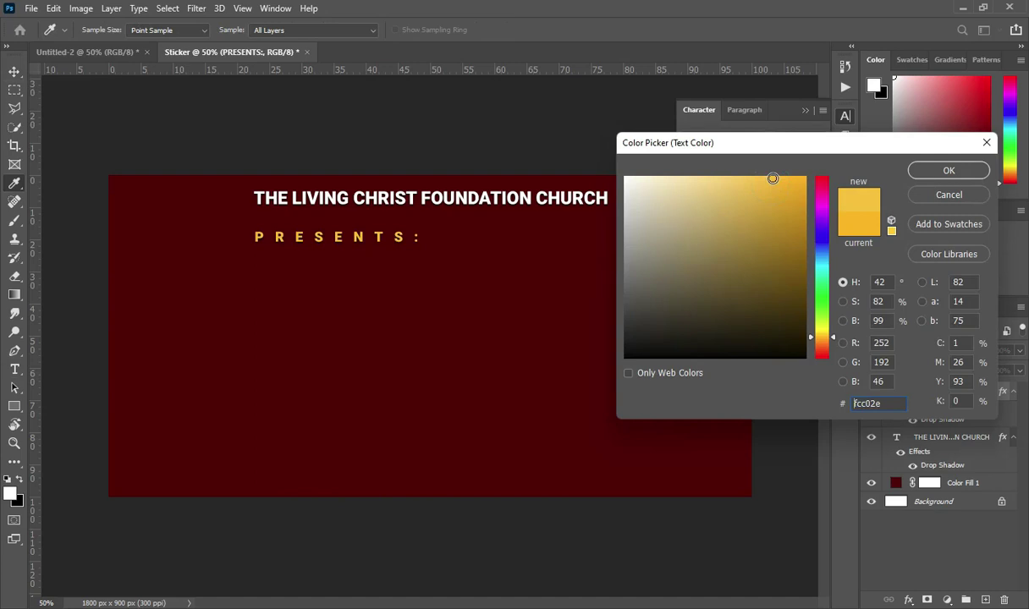
{"action": "left_click", "coordinate": [948, 171]}
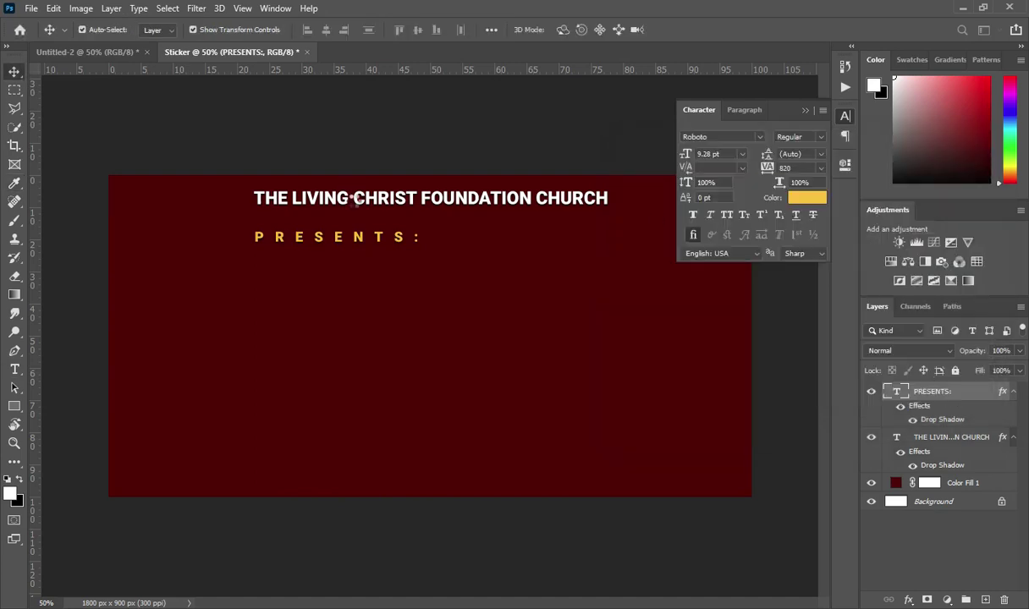
- Centre the PRESENTS: text horizontally on the canvas and scale it down to about 8.37 pt
{"action": "key", "text": "ctrl+a"}
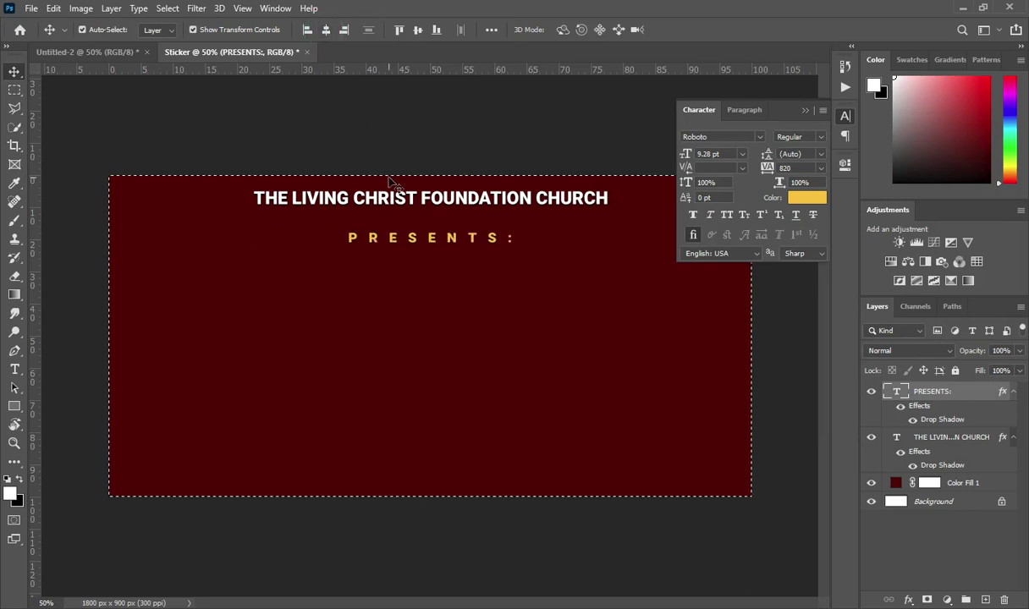
{"action": "key", "text": "ctrl+d"}
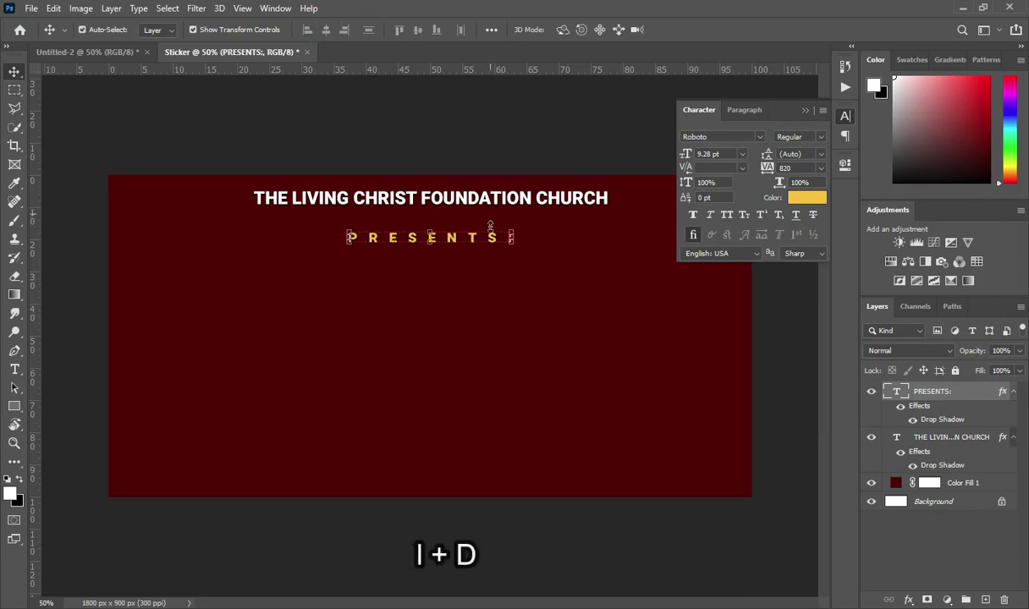
{"action": "key", "text": "ctrl+t"}
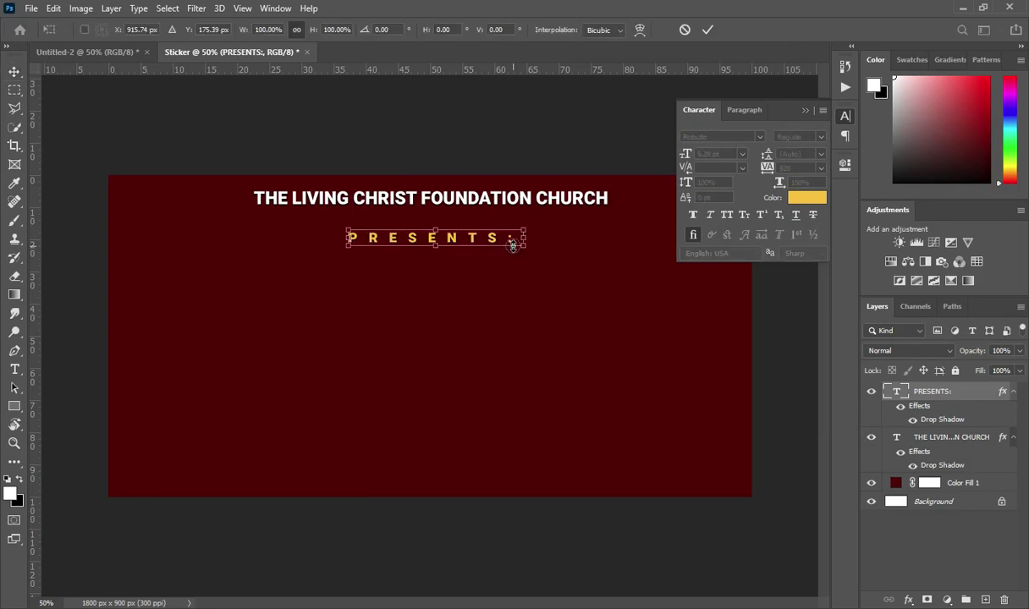
{"action": "left_click_drag", "start_coordinate": [523, 244], "coordinate": [518, 244]}
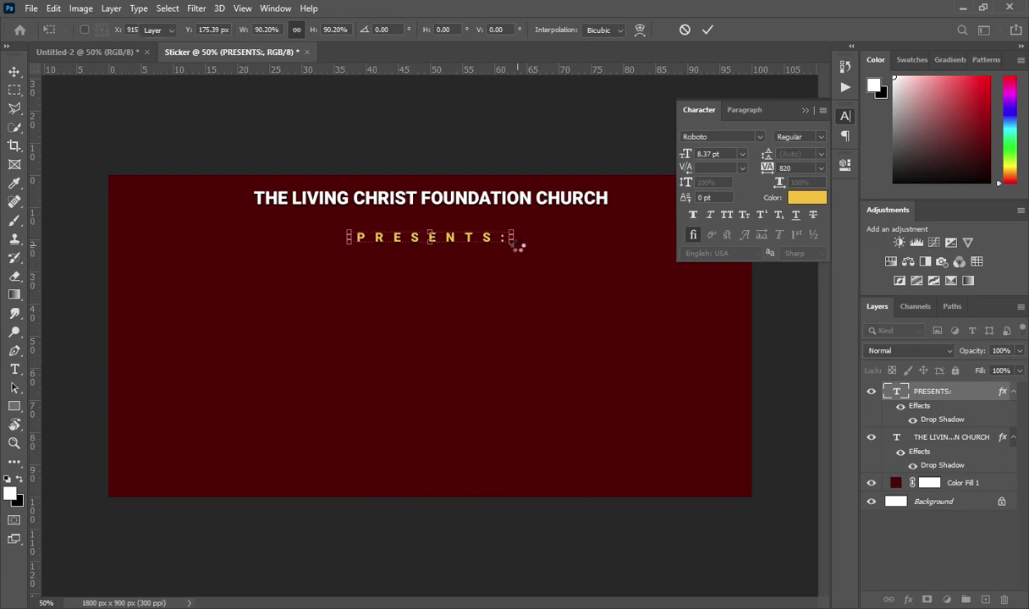
{"action": "left_click", "coordinate": [709, 30]}
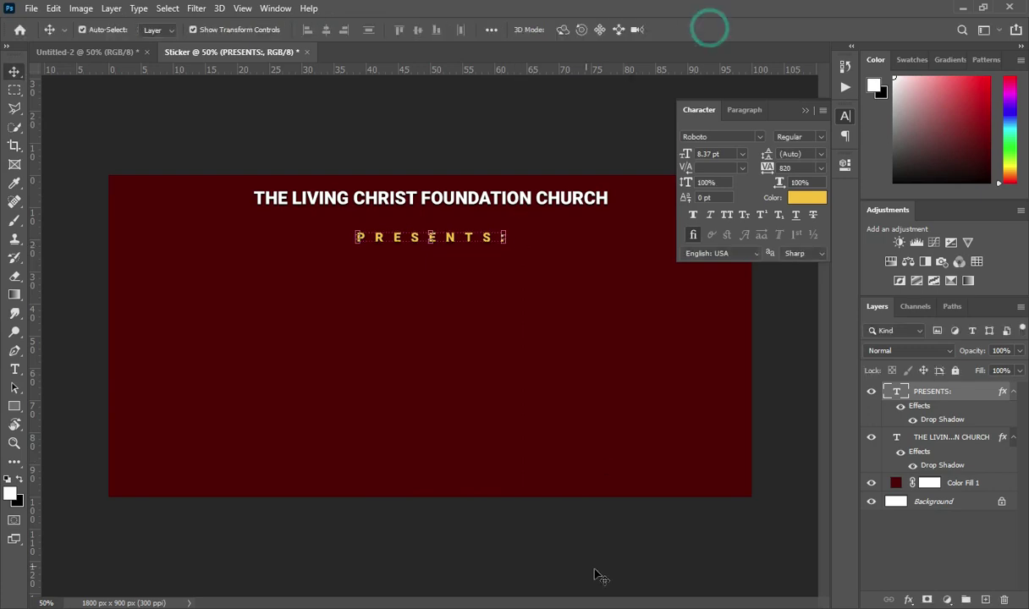
- Switch to the text notes, copy the two lines 3 DAYS EASTER TURNAROUND SERVICE, and return to Photoshop
{"action": "key", "text": "alt+Tab"}
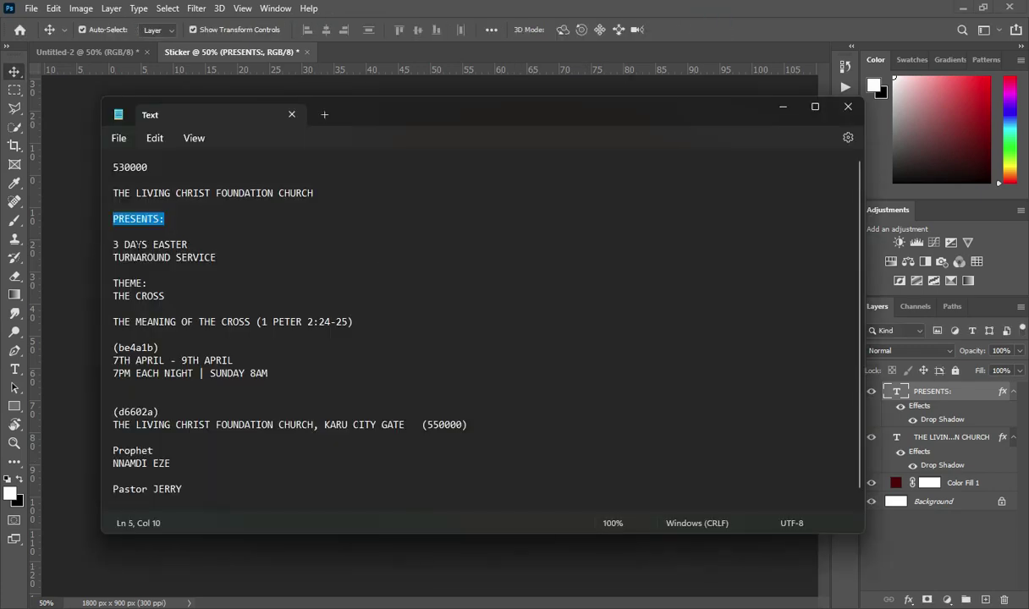
{"action": "left_click_drag", "start_coordinate": [114, 244], "coordinate": [229, 259]}
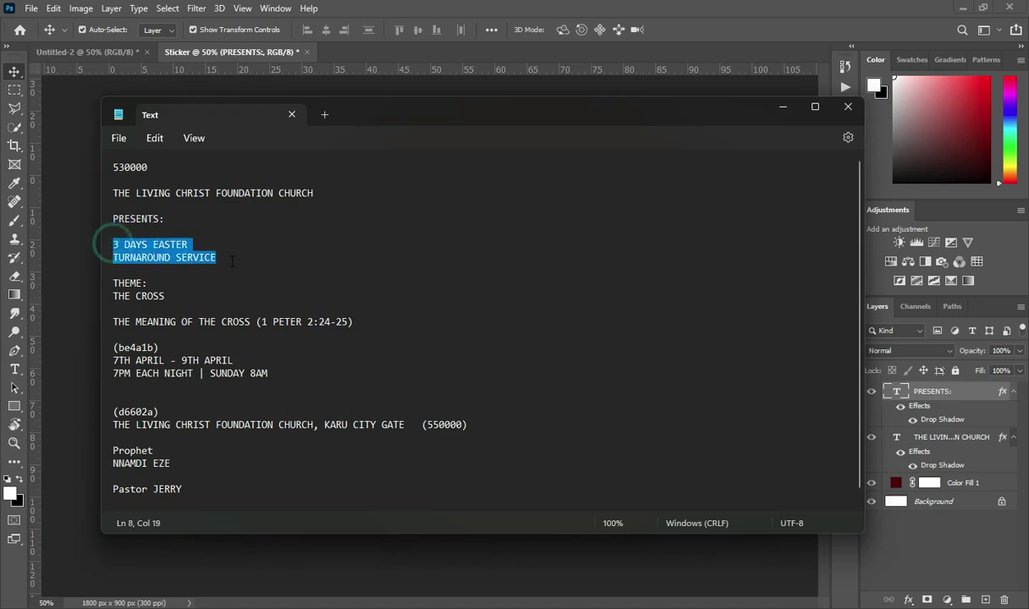
{"action": "key", "text": "ctrl+c"}
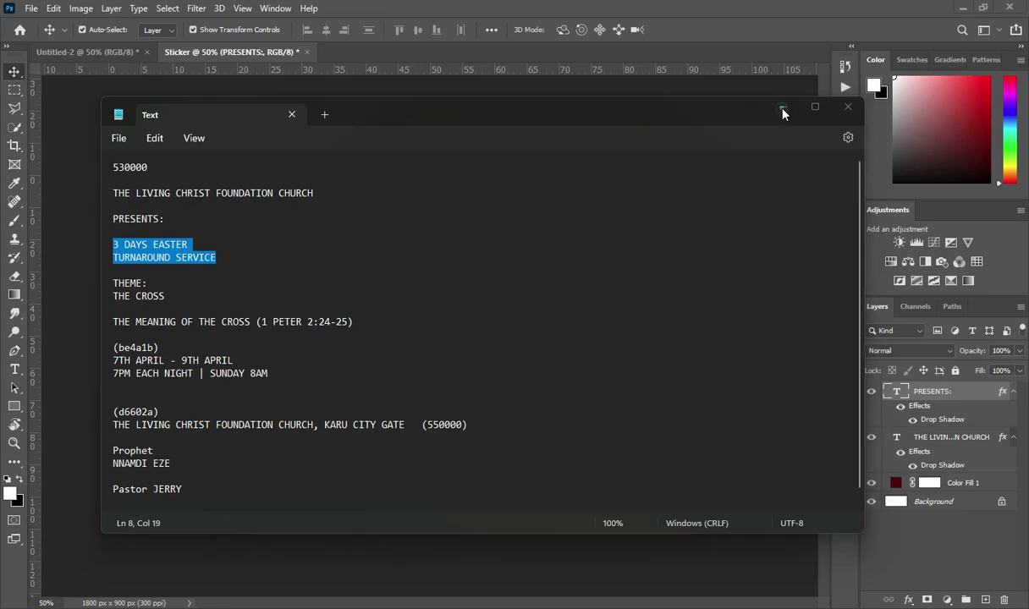
{"action": "left_click", "coordinate": [782, 113]}
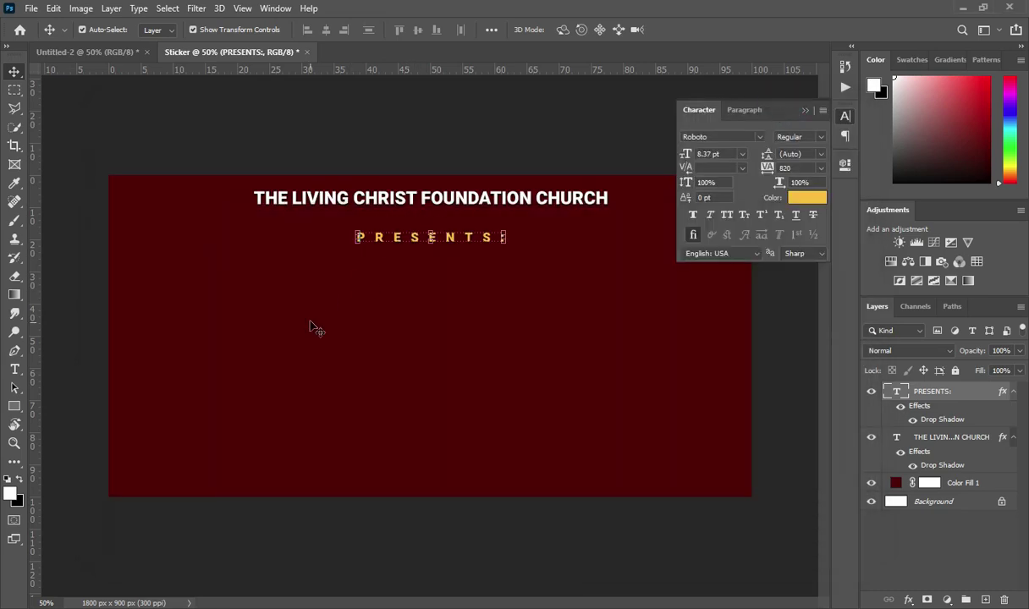
- Duplicate the church name below PRESENTS:, bring the copy to the top of the layer stack and collapse the upper two layers' effects
{"action": "left_click", "coordinate": [363, 199], "text": "ctrl"}
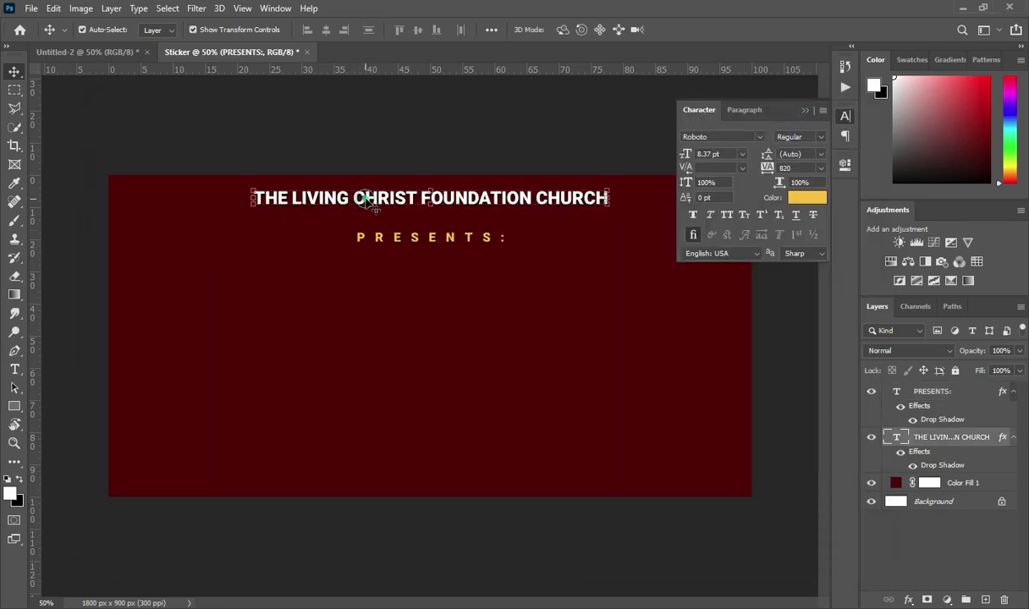
{"action": "key", "text": "ctrl+j"}
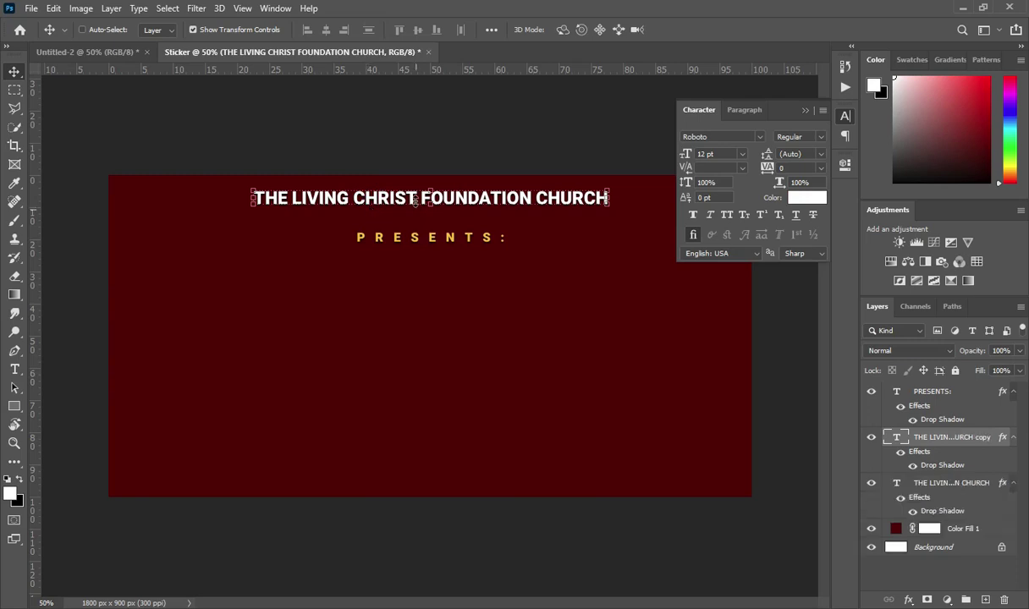
{"action": "left_click_drag", "start_coordinate": [402, 192], "coordinate": [404, 288]}
{"action": "left_click_drag", "start_coordinate": [963, 437], "coordinate": [969, 388]}
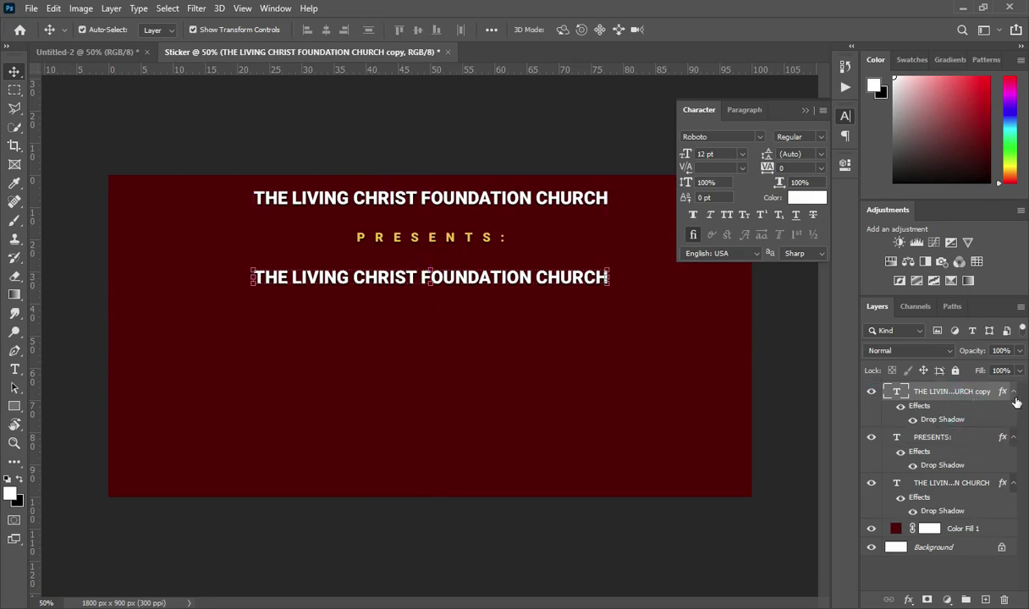
{"action": "left_click", "coordinate": [1013, 391]}
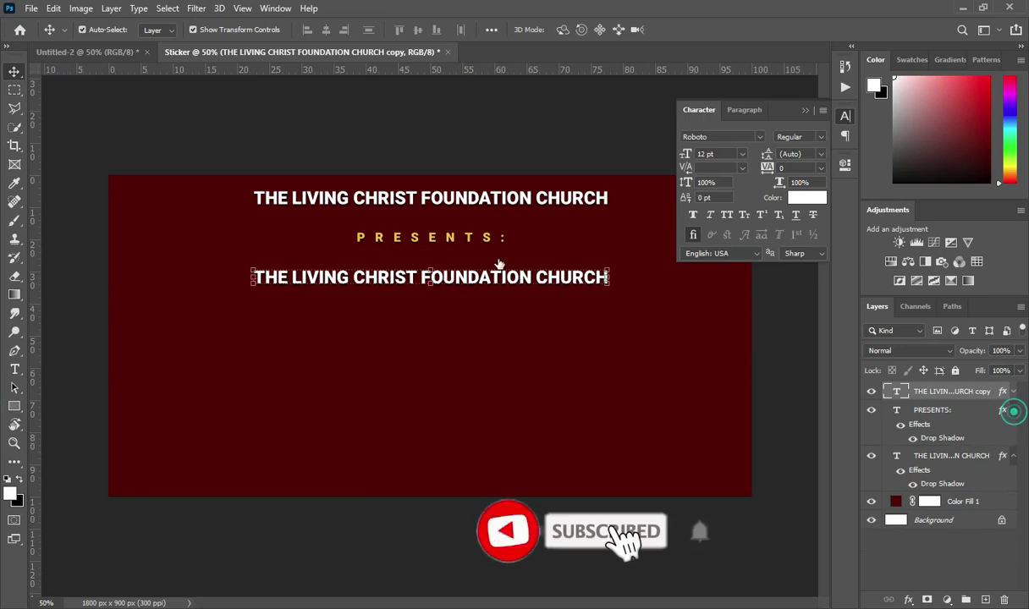
{"action": "left_click", "coordinate": [1014, 412]}
- Replace the church name copy's text with the copied lines 3 DAYS EASTER TURNAROUND SERVICE
{"action": "double_click", "coordinate": [405, 276]}
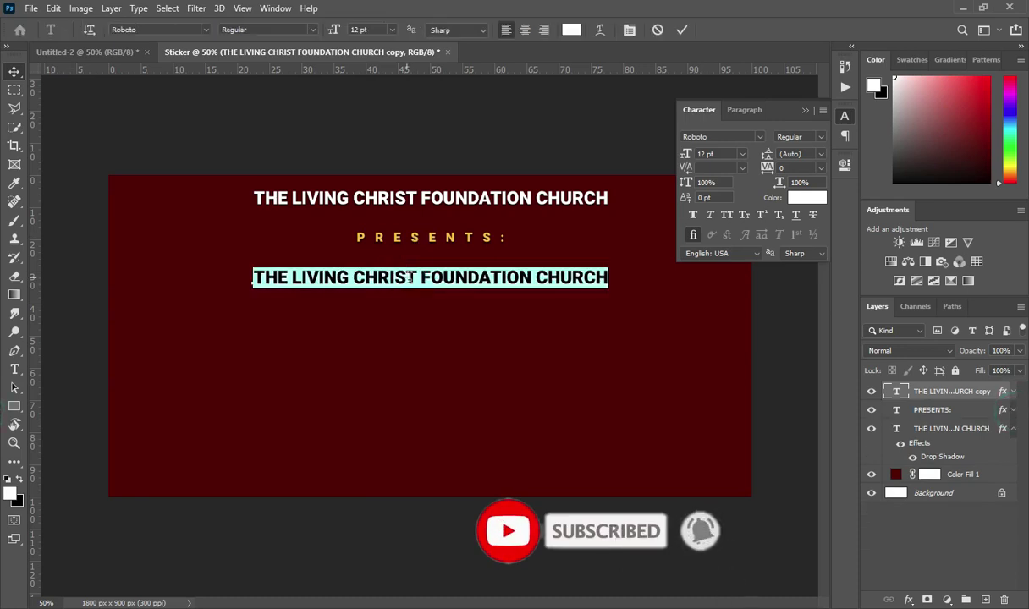
{"action": "left_click", "coordinate": [414, 292]}
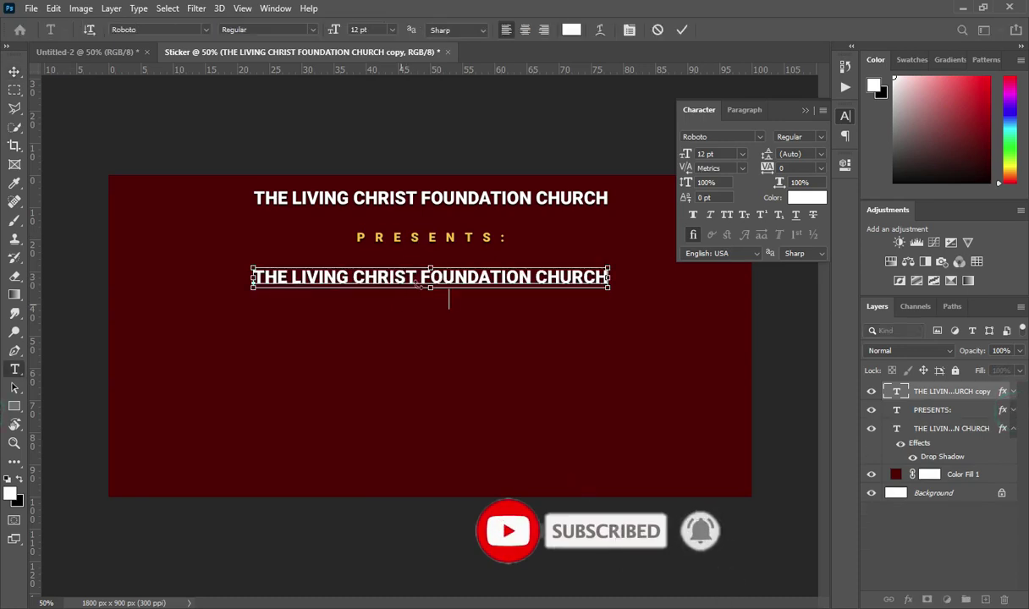
{"action": "key", "text": "ctrl+a"}
{"action": "key", "text": "ctrl+v"}
{"action": "left_click", "coordinate": [681, 30]}
{"action": "key", "text": "v"}
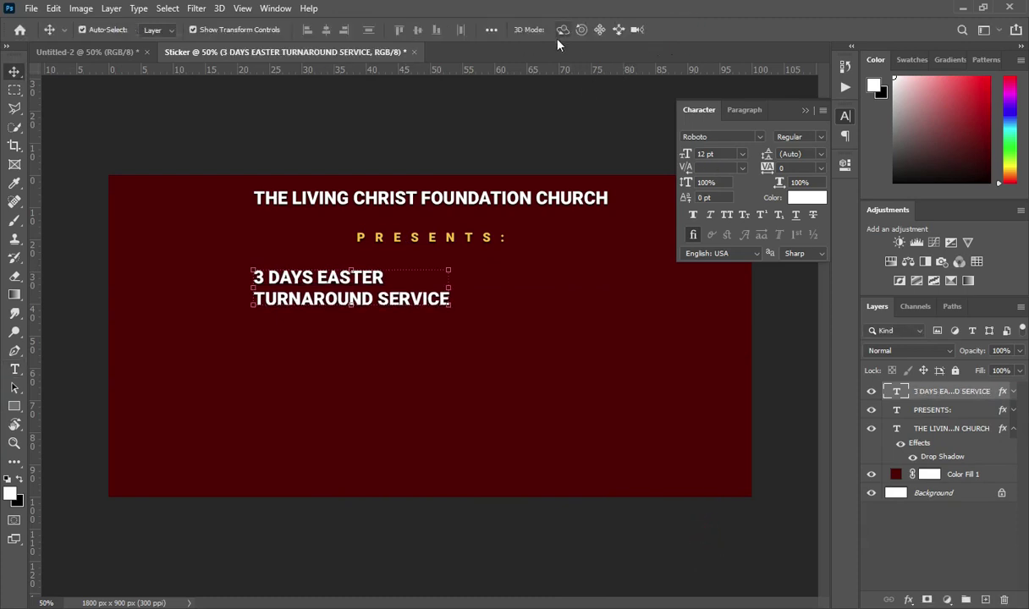
- Centre-align the 3 DAYS EASTER TURNAROUND SERVICE text and move it right so it sits beneath PRESENTS:
{"action": "key", "text": "t"}
{"action": "left_click", "coordinate": [525, 30]}
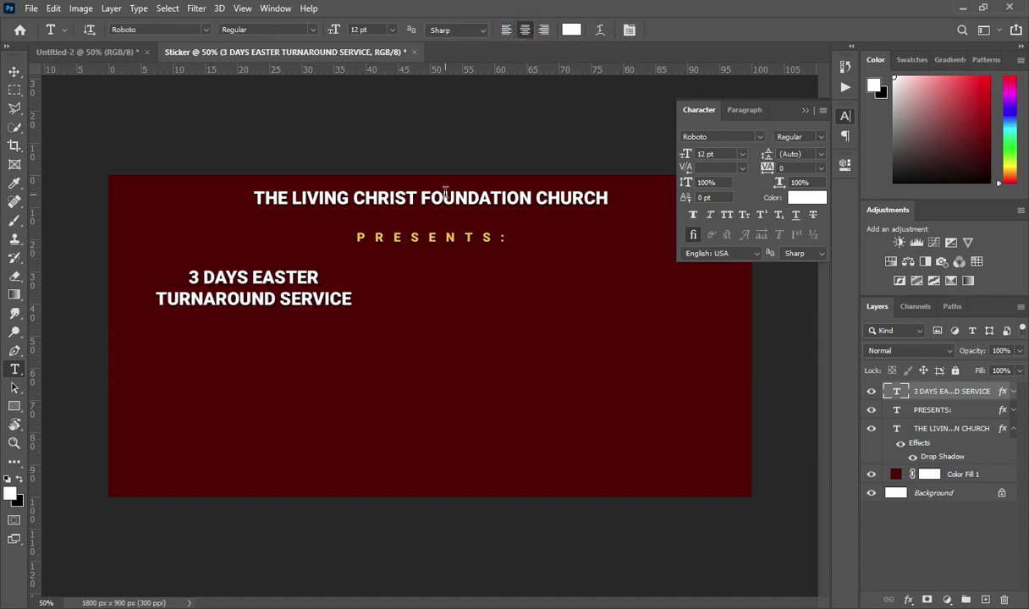
{"action": "left_click_drag", "start_coordinate": [288, 281], "coordinate": [452, 279]}
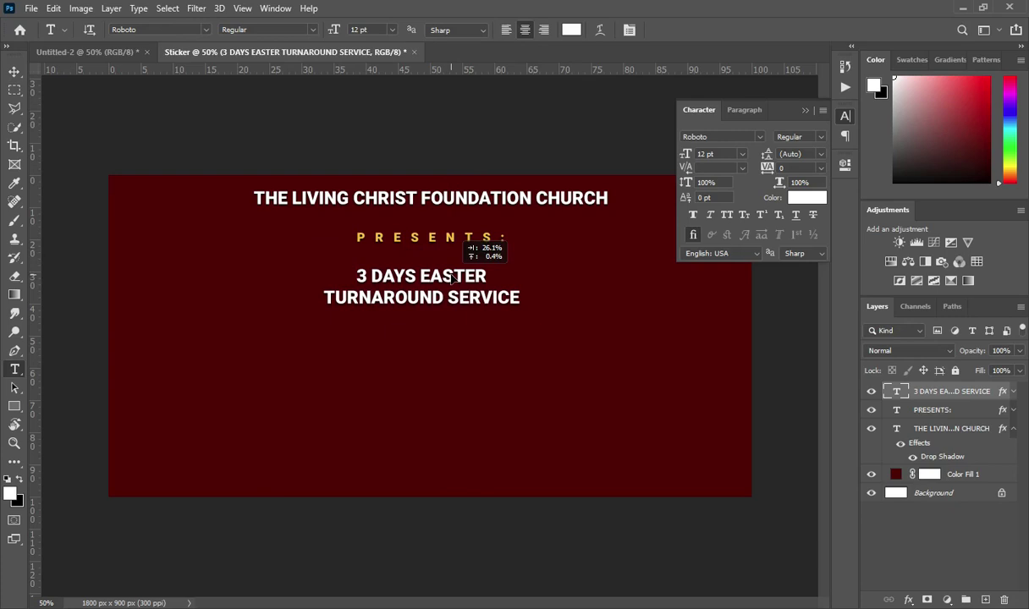
{"action": "left_click_drag", "start_coordinate": [451, 278], "coordinate": [451, 276]}
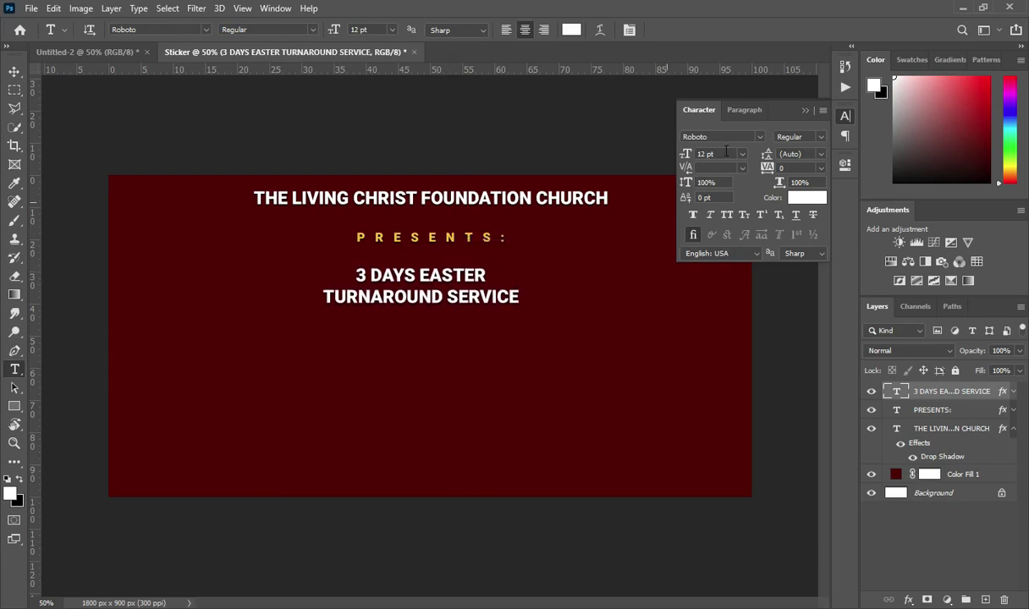
- Set the 3 DAYS EASTER TURNAROUND SERVICE text in FONTSPRING DEMO - Bebas Neue Pro Exp Eb with 13 pt leading
{"action": "left_click", "coordinate": [759, 138]}
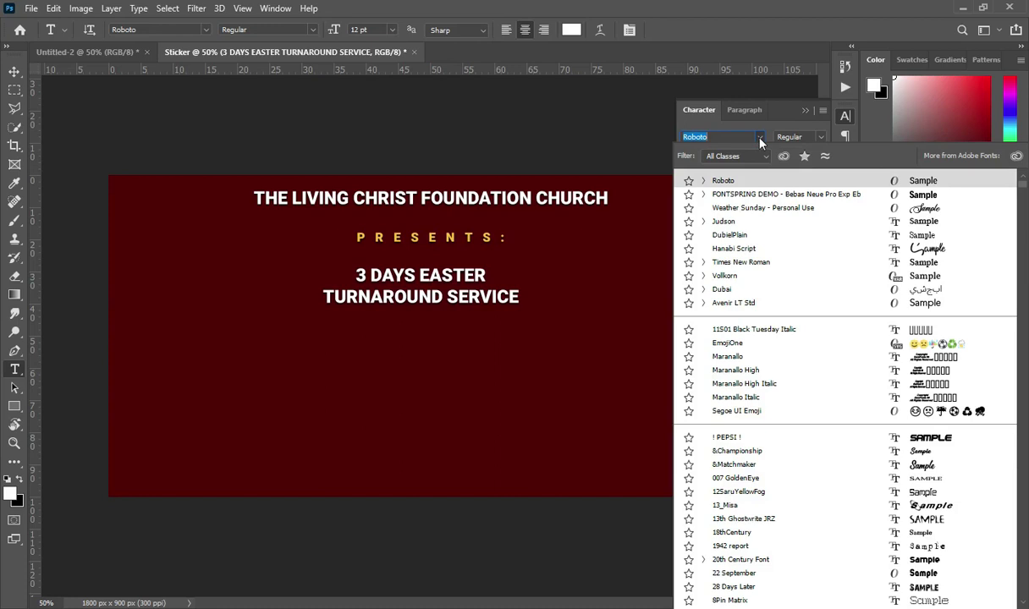
{"action": "left_click", "coordinate": [772, 196]}
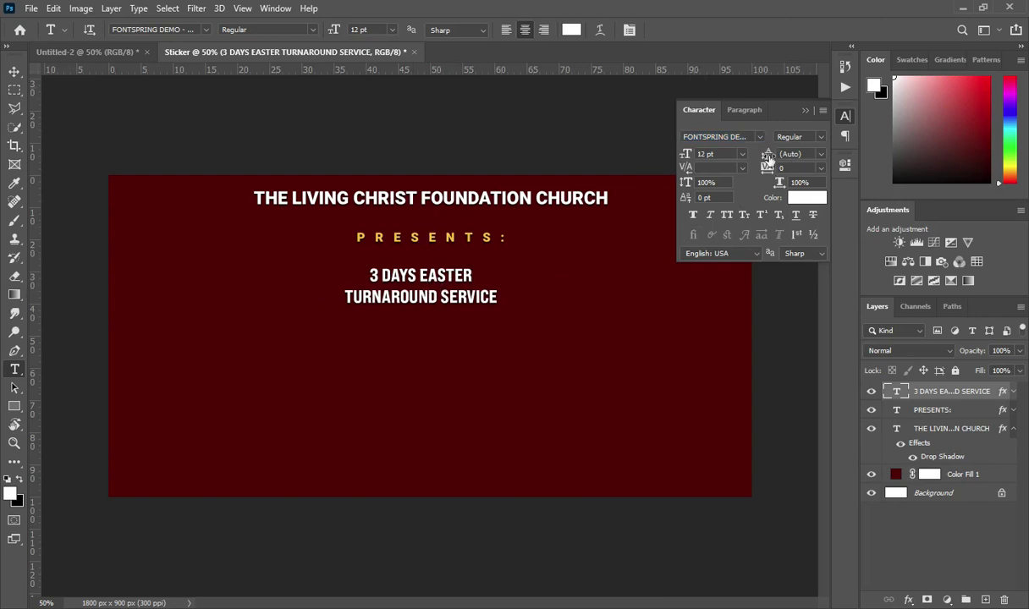
{"action": "left_click", "coordinate": [767, 157]}
{"action": "type", "text": "16"}
{"action": "key", "text": "Return"}
{"action": "left_click_drag", "start_coordinate": [769, 155], "coordinate": [768, 158]}
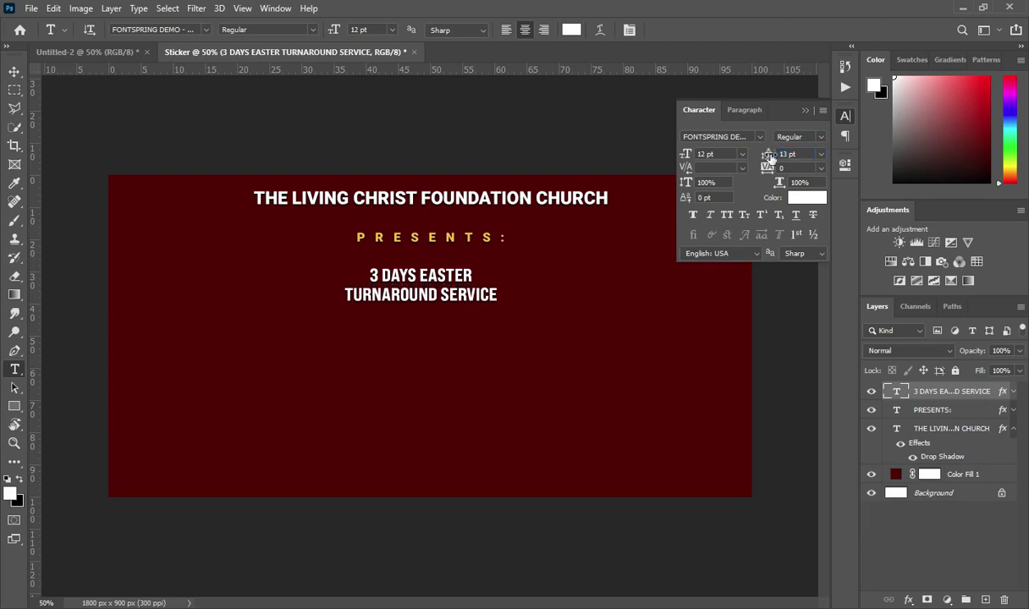
- Scale the 3 DAYS EASTER TURNAROUND SERVICE text up to about 13.21 pt
{"action": "key", "text": "v"}
{"action": "scroll", "coordinate": [423, 292], "scroll_direction": "up", "scroll_amount": 1}
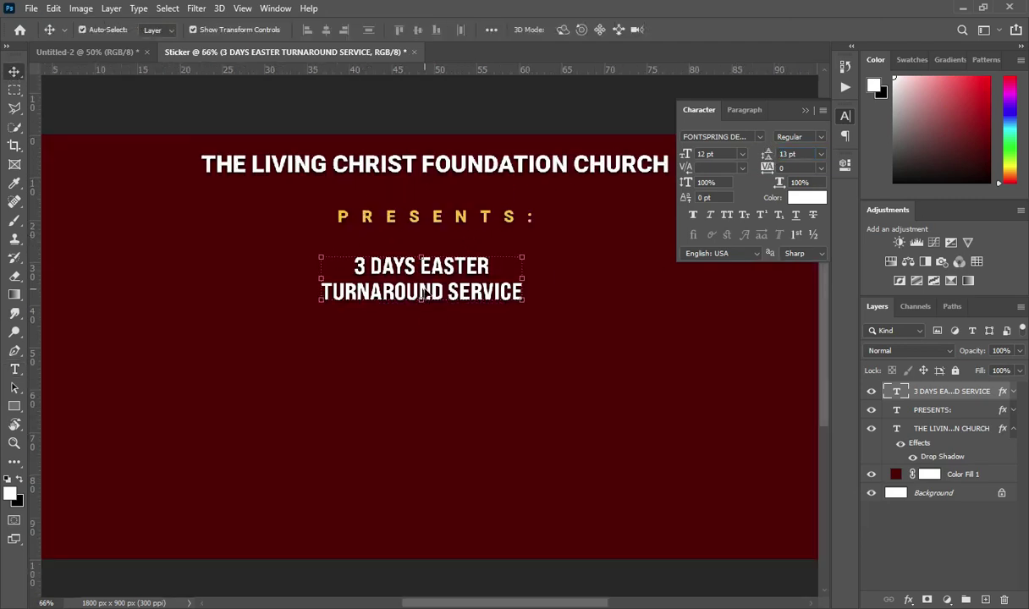
{"action": "key", "text": "ctrl+t"}
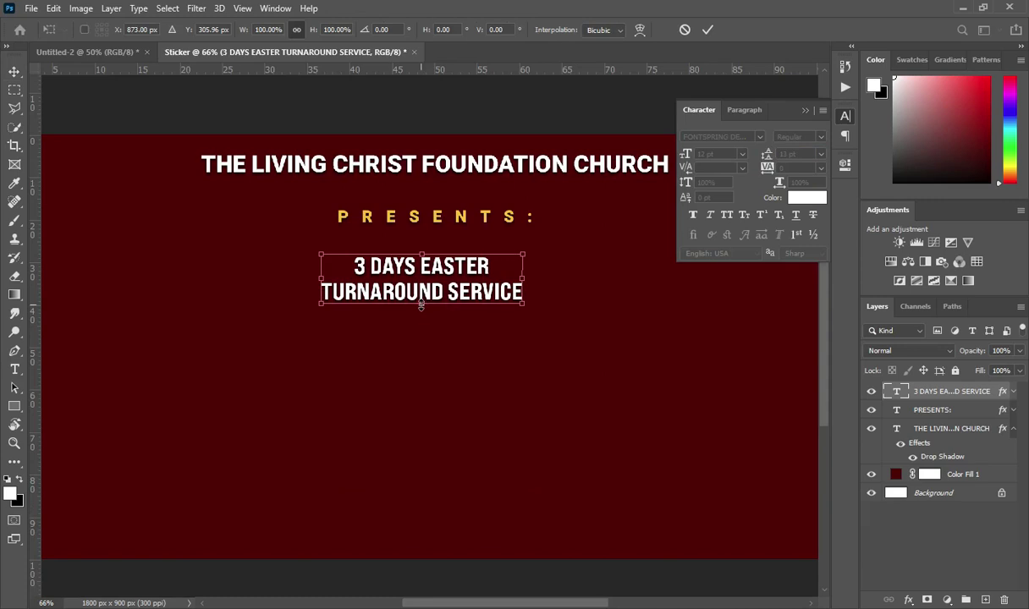
{"action": "left_click_drag", "start_coordinate": [421, 305], "coordinate": [422, 310]}
{"action": "left_click", "coordinate": [707, 30]}
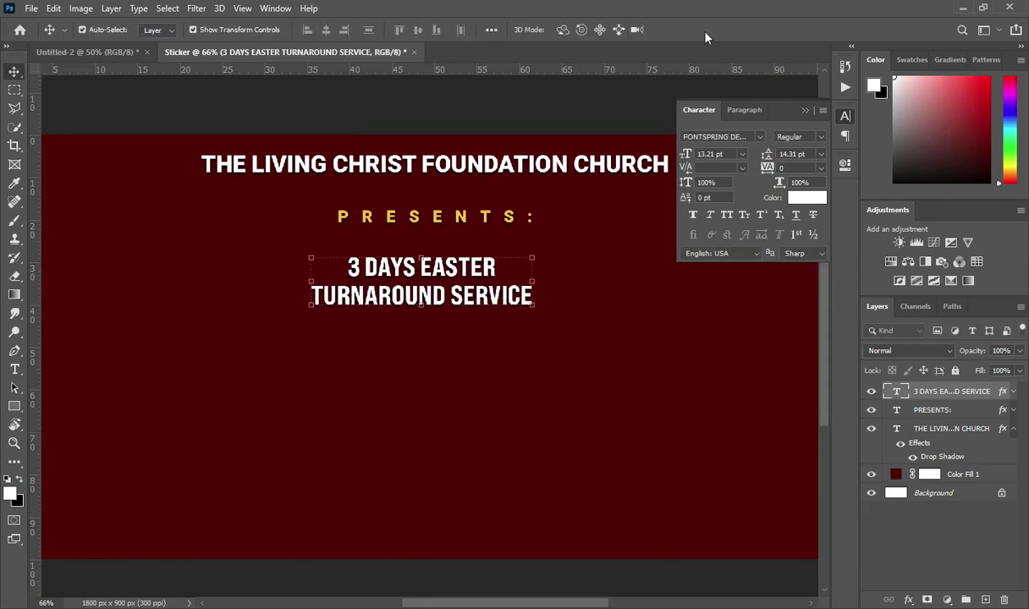
{"action": "scroll", "coordinate": [464, 130], "scroll_direction": "down", "scroll_amount": 1}
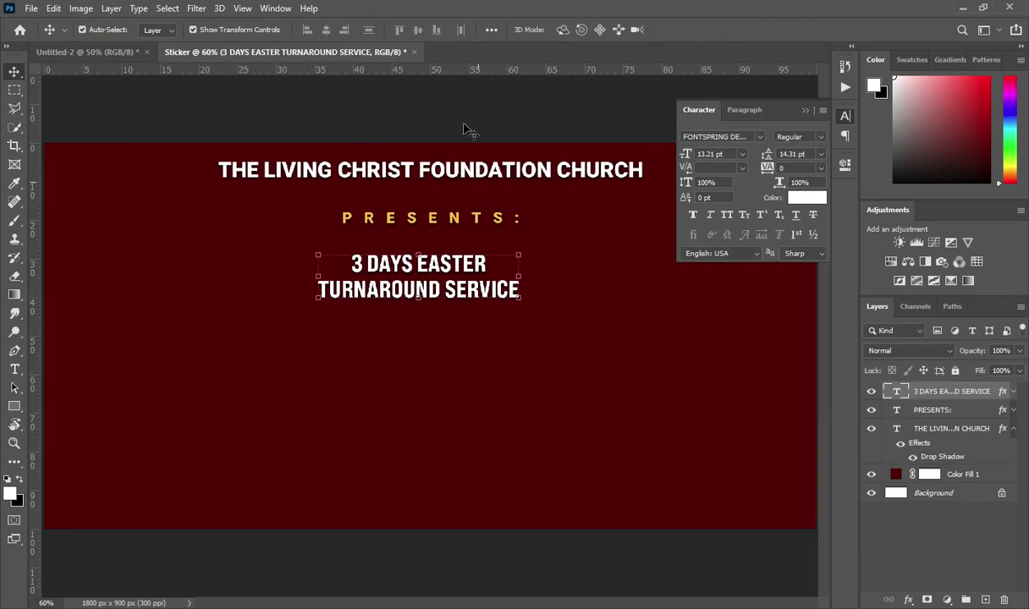
{"action": "scroll", "coordinate": [441, 295], "scroll_direction": "down", "scroll_amount": 1}
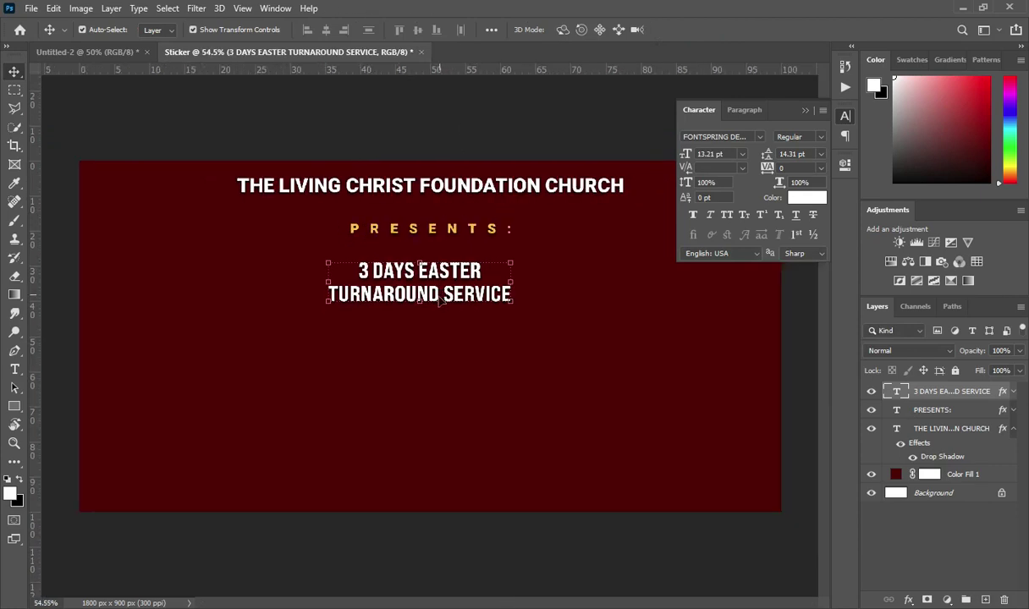
- Duplicate the 3 DAYS EASTER TURNAROUND SERVICE text below and left of the original and select all of the copy's text
{"action": "key", "text": "ctrl+j"}
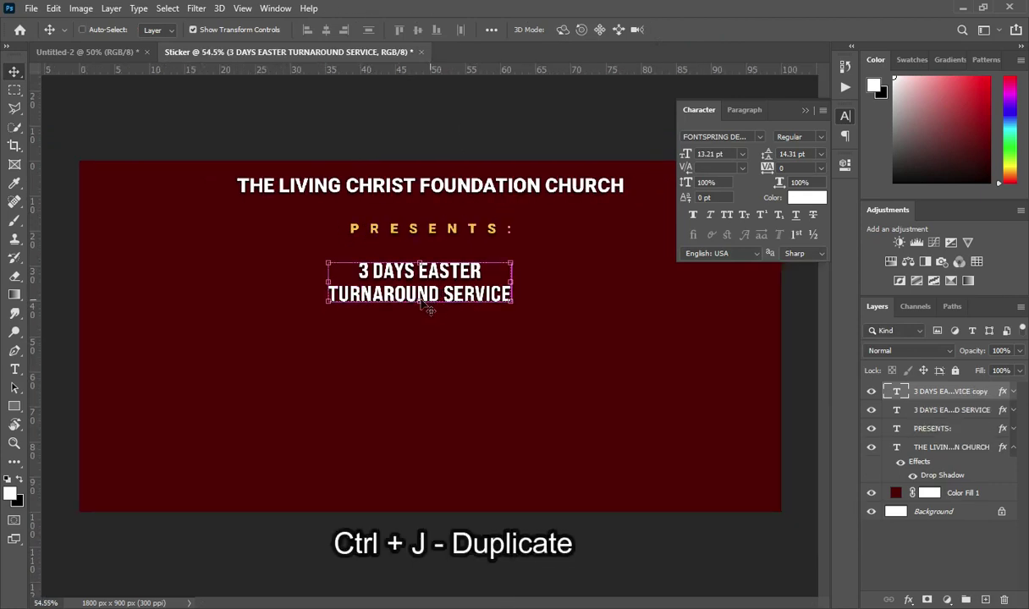
{"action": "left_click_drag", "start_coordinate": [397, 310], "coordinate": [297, 352]}
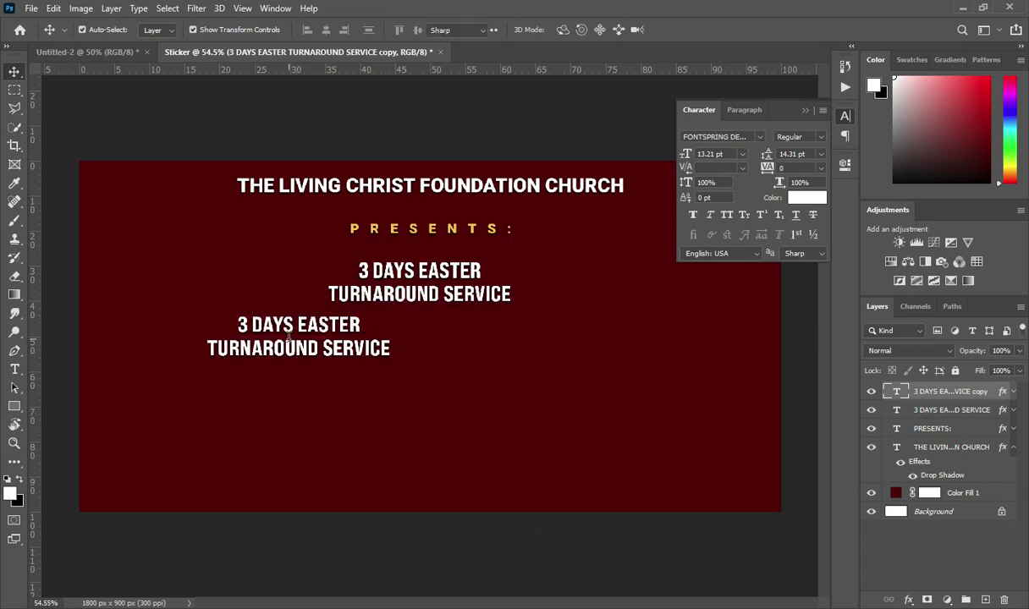
{"action": "key", "text": "t"}
{"action": "left_click", "coordinate": [288, 321]}
{"action": "key", "text": "ctrl+a"}
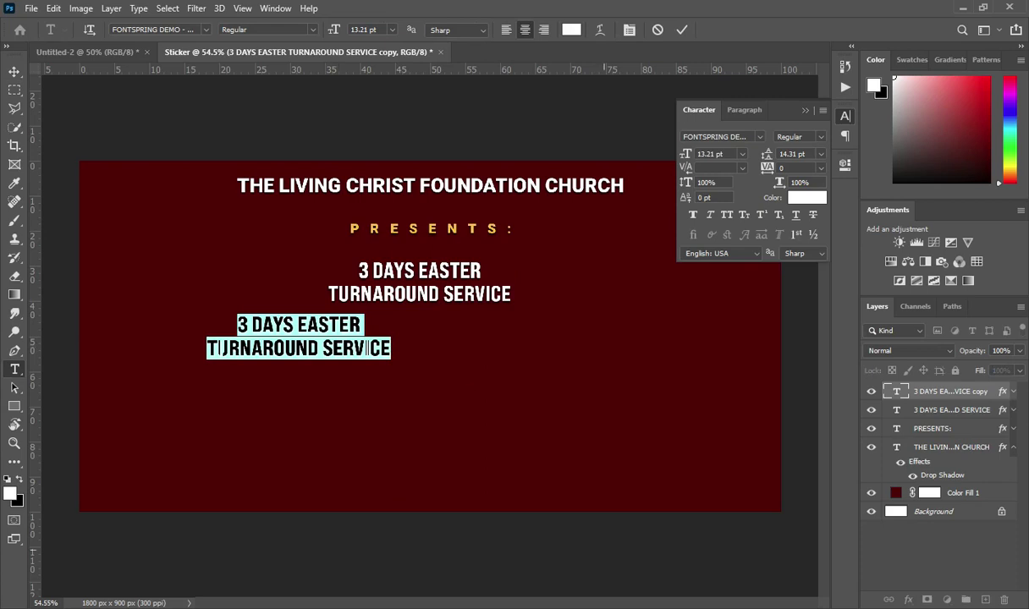
- Switch to the text notes and copy the THEME: line
{"action": "key", "text": "alt+Tab"}
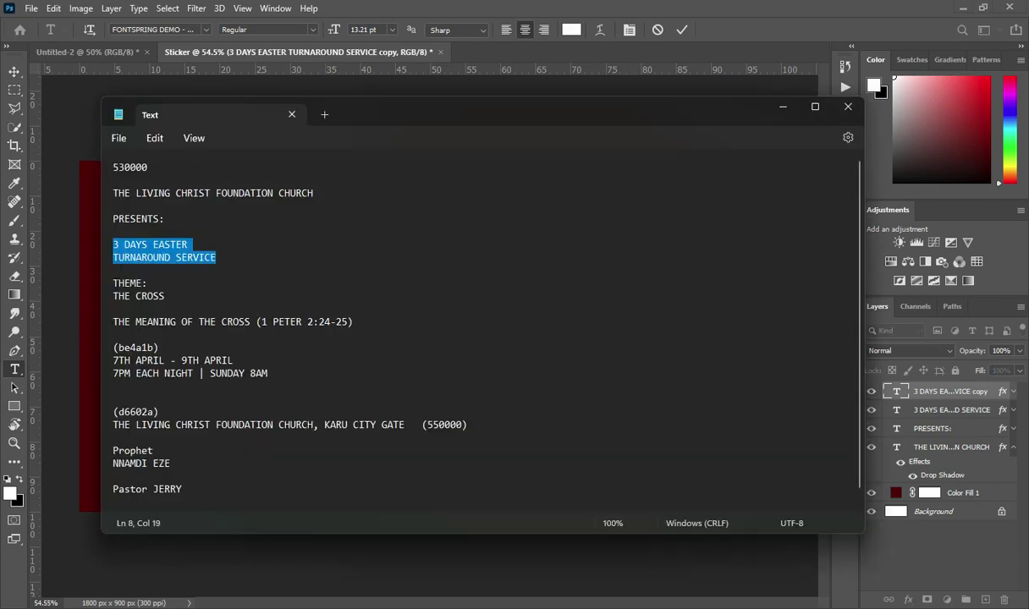
{"action": "left_click_drag", "start_coordinate": [113, 283], "coordinate": [147, 284]}
{"action": "key", "text": "ctrl+c"}
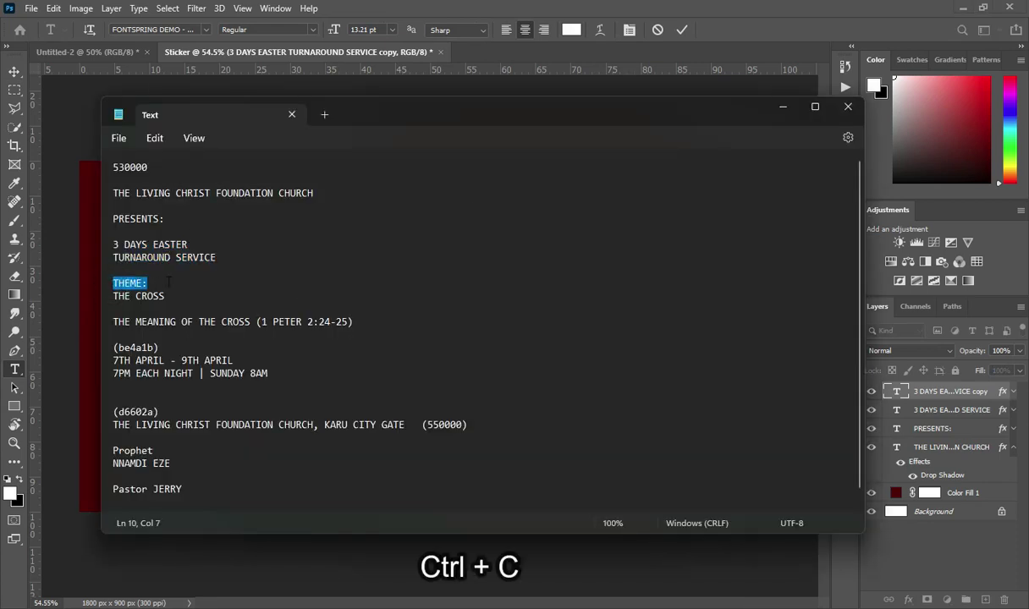
- Replace the selected copy's text with the copied THEME: line and left-align it
{"action": "left_click", "coordinate": [782, 107]}
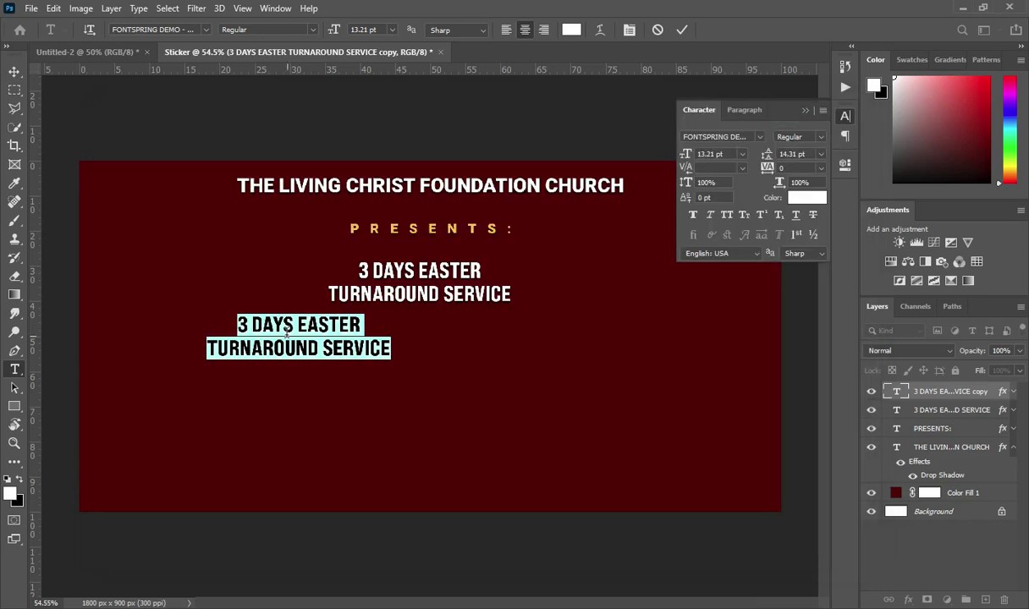
{"action": "key", "text": "ctrl+v"}
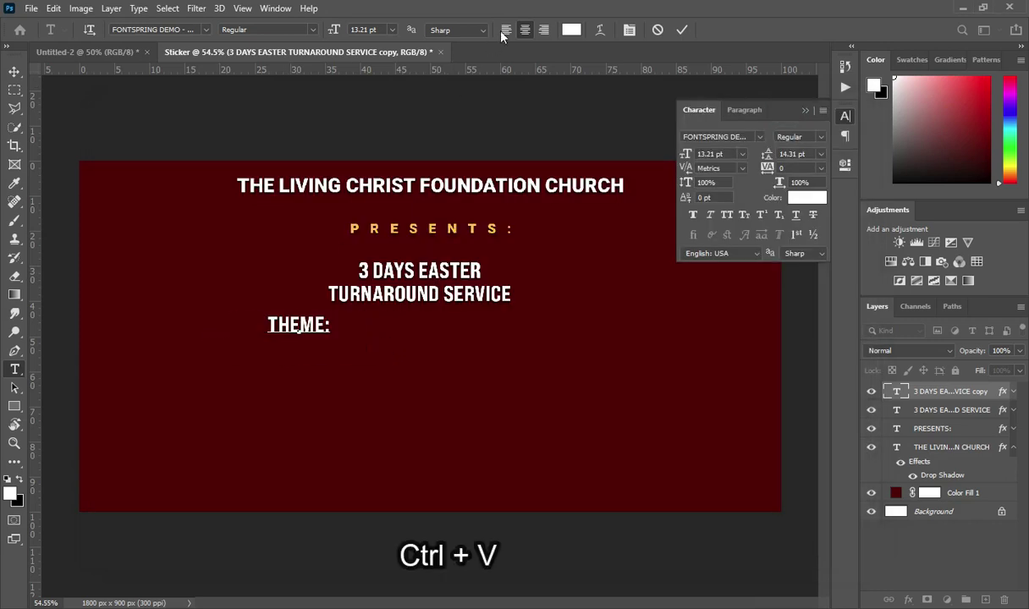
{"action": "left_click", "coordinate": [506, 29]}
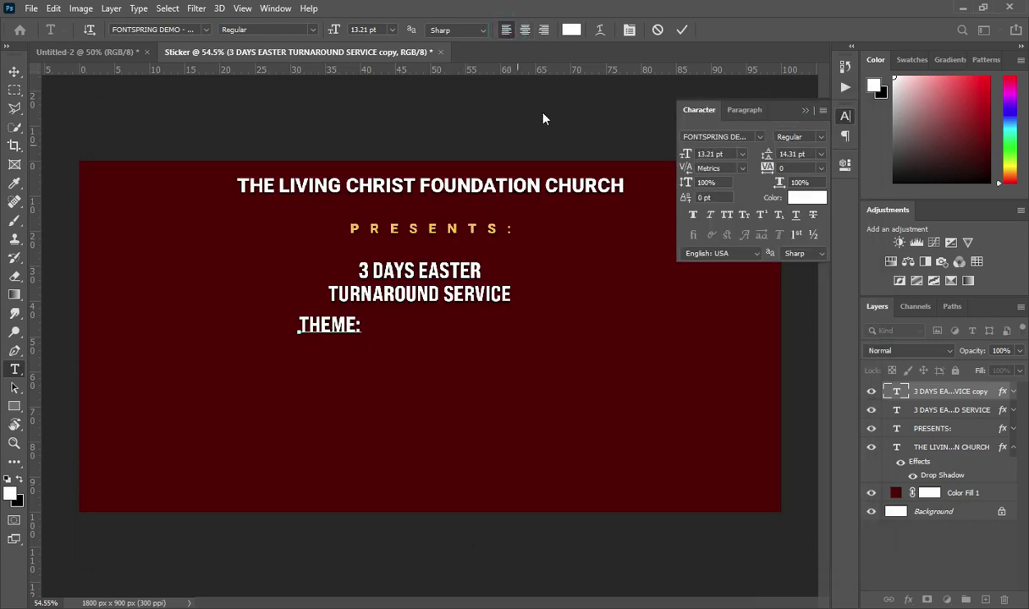
{"action": "left_click", "coordinate": [681, 29]}
- Scale the THEME: text down to about 8.35 pt and place it under the left edge of the church name
{"action": "key", "text": "v"}
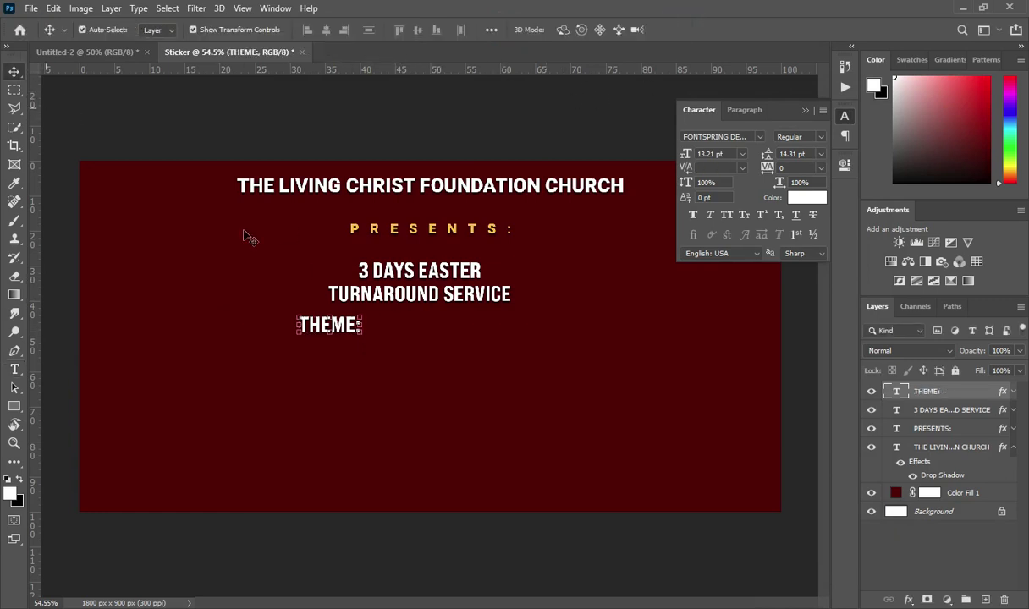
{"action": "left_click_drag", "start_coordinate": [361, 329], "coordinate": [257, 339]}
{"action": "key", "text": "Return"}
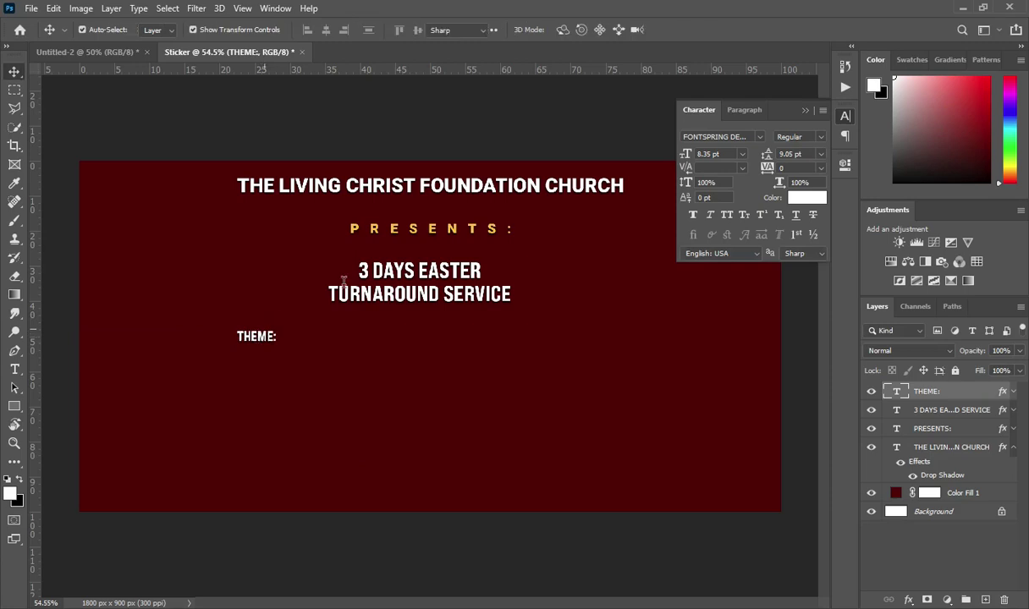
- Color the THEME: text with the yellow sampled from the PRESENTS: line
{"action": "key", "text": "t"}
{"action": "left_click", "coordinate": [571, 29]}
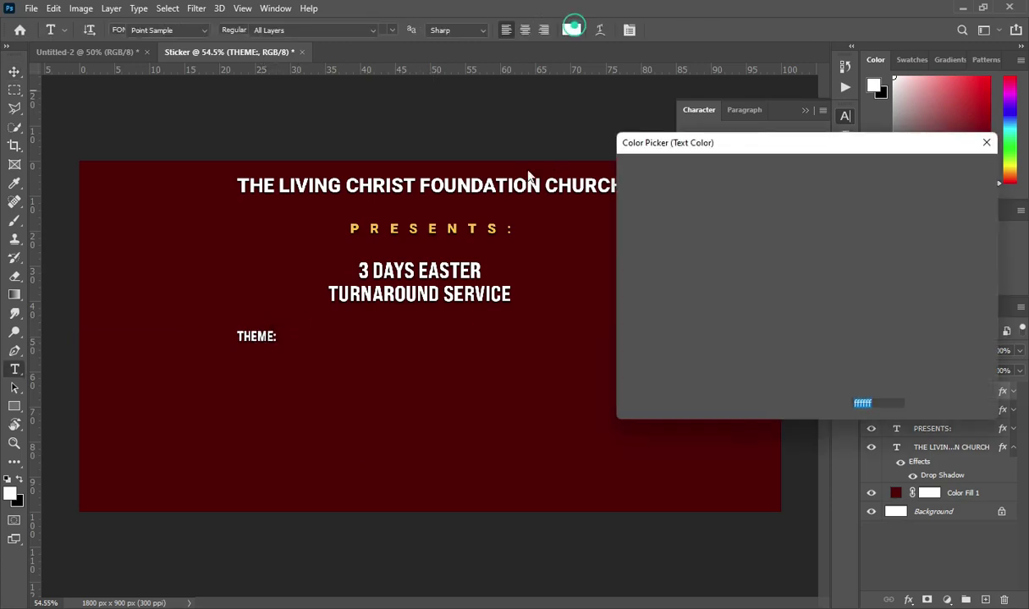
{"action": "left_click", "coordinate": [374, 225]}
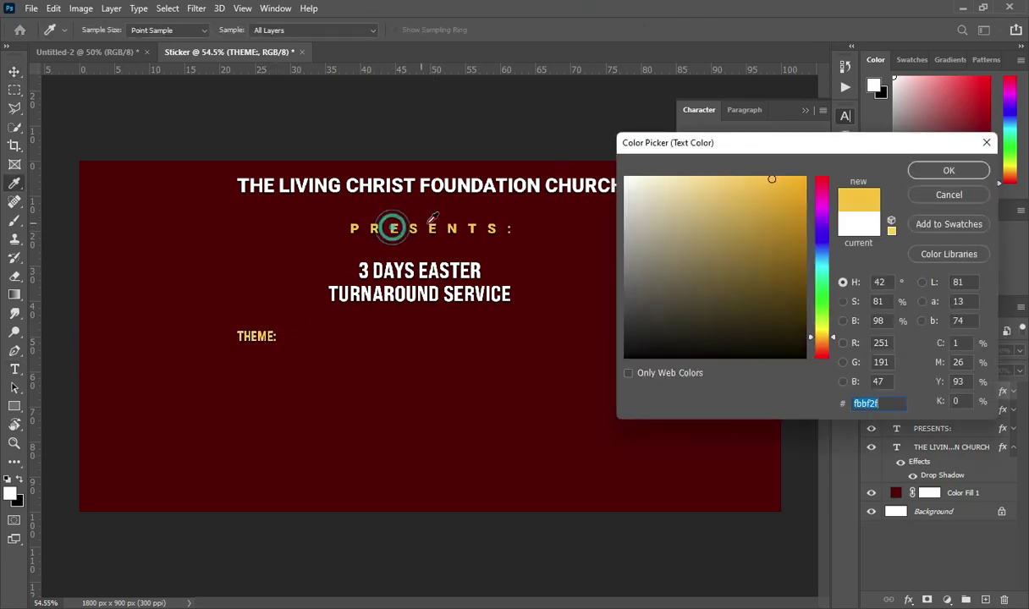
{"action": "left_click", "coordinate": [948, 172]}
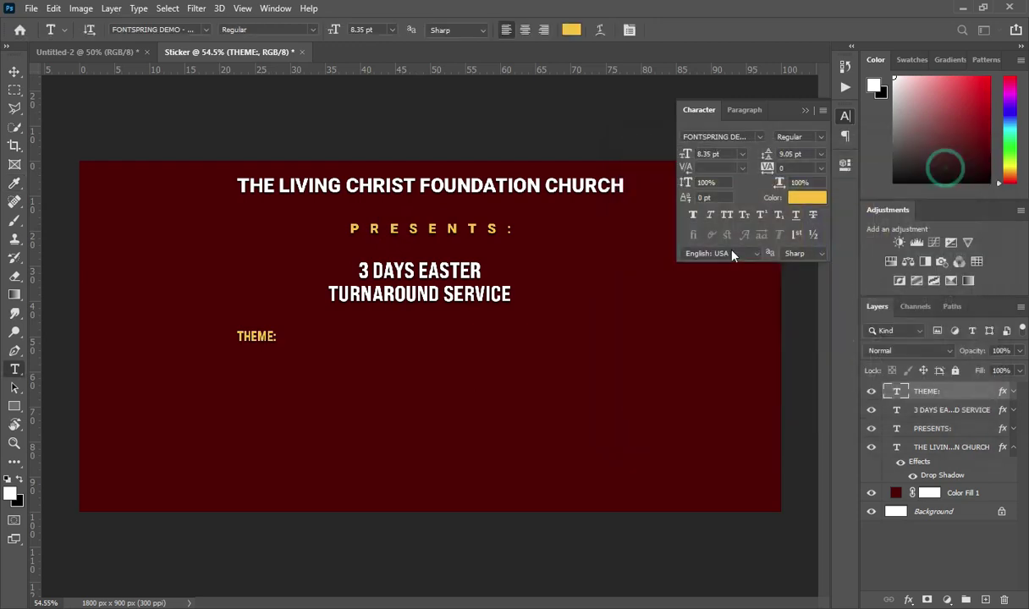
{"action": "left_click", "coordinate": [804, 112]}
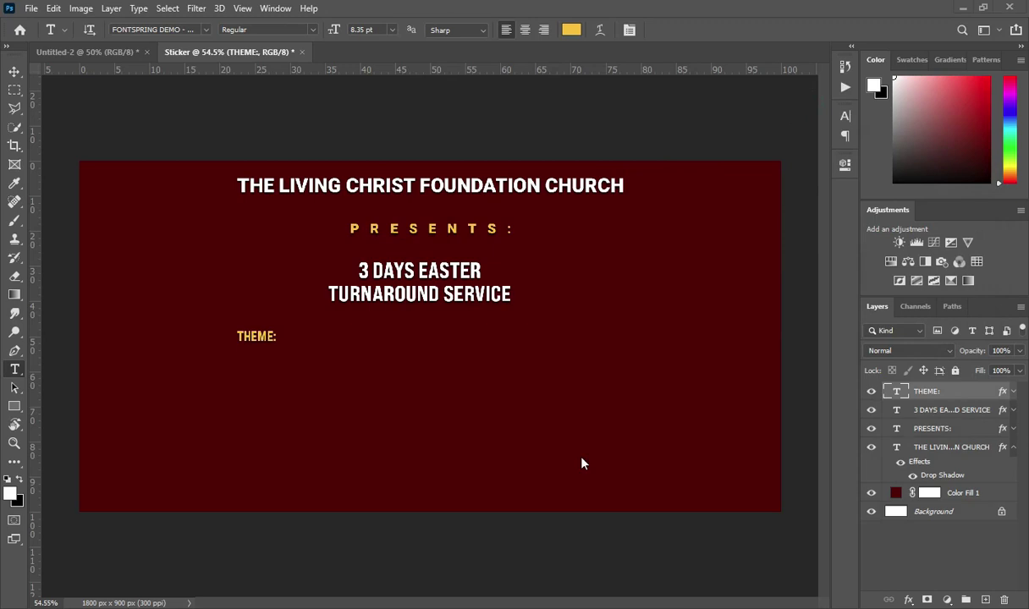
- Switch to the text notes, copy the THE CROSS line and return to Photoshop
{"action": "key", "text": "alt+Tab"}
{"action": "left_click_drag", "start_coordinate": [113, 296], "coordinate": [164, 296]}
{"action": "key", "text": "ctrl+c"}
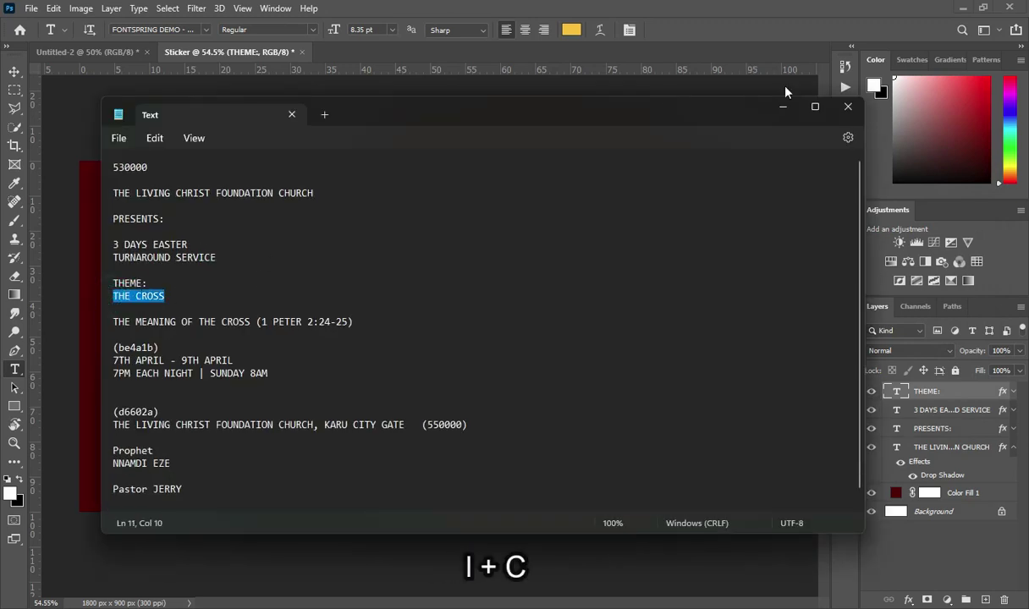
{"action": "left_click", "coordinate": [783, 106]}
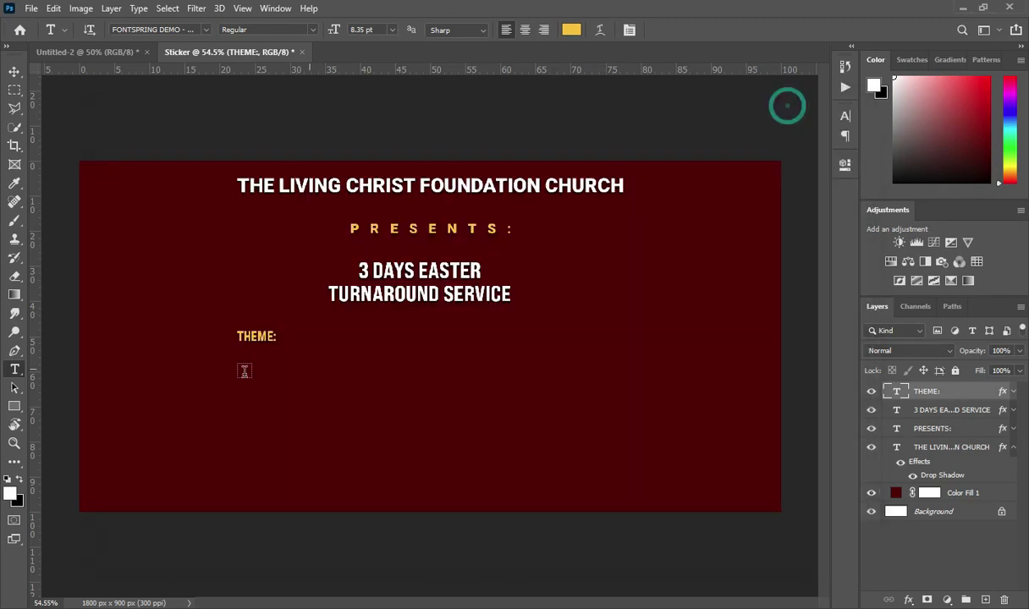
- Duplicate the 3 DAYS EASTER TURNAROUND SERVICE text above all layers, left-align the copy and place it directly below THEME:
{"action": "left_click", "coordinate": [407, 303], "text": "ctrl"}
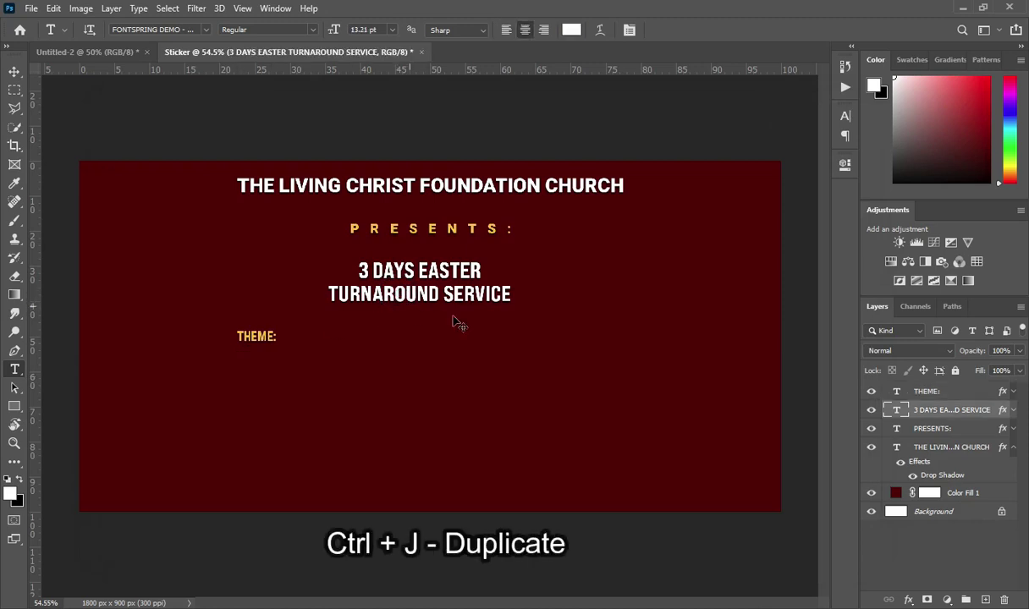
{"action": "key", "text": "ctrl+j"}
{"action": "left_click_drag", "start_coordinate": [880, 410], "coordinate": [916, 381]}
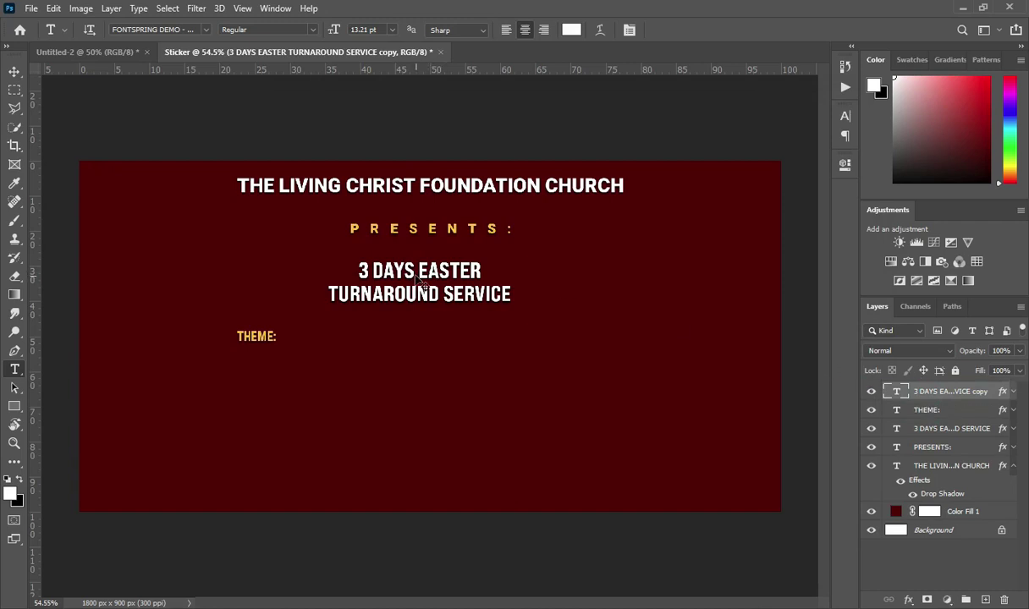
{"action": "left_click_drag", "start_coordinate": [416, 279], "coordinate": [325, 362]}
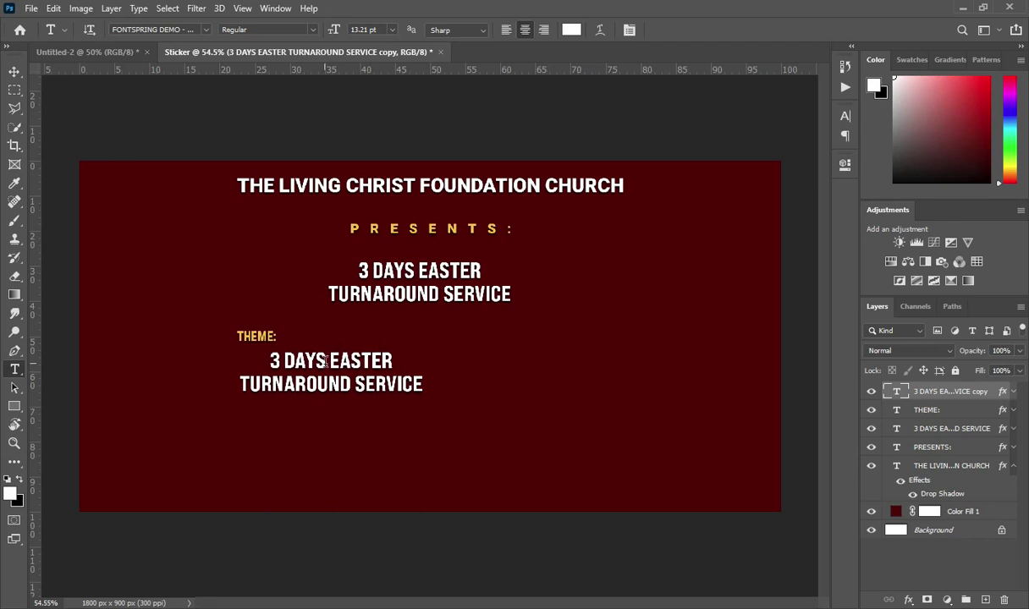
{"action": "left_click", "coordinate": [505, 30]}
{"action": "left_click_drag", "start_coordinate": [308, 404], "coordinate": [215, 398]}
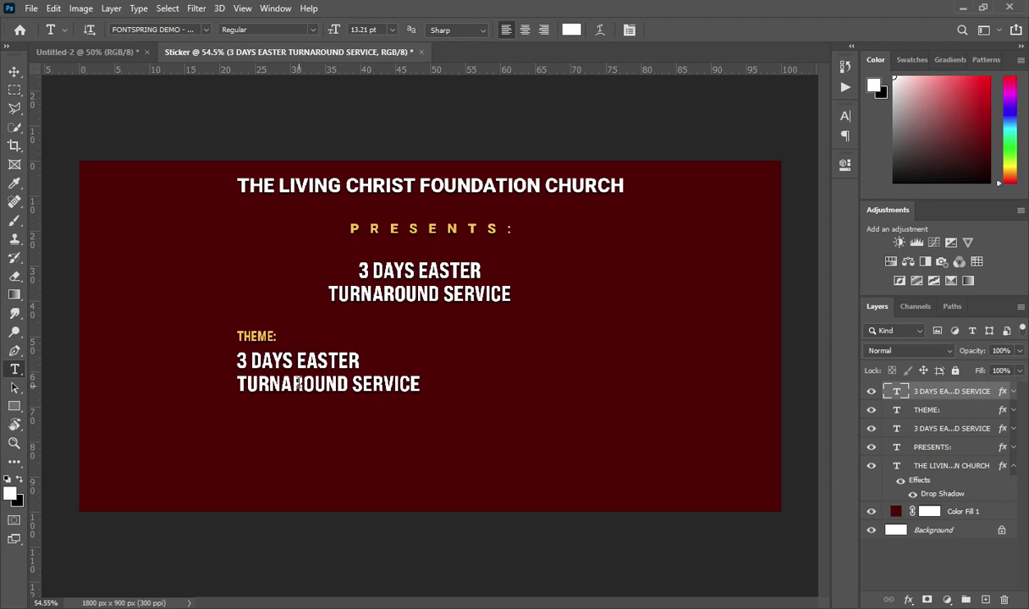
- Replace all text of the duplicate below THEME: with the copied THE CROSS
{"action": "left_click", "coordinate": [298, 385]}
{"action": "key", "text": "ctrl+a"}
{"action": "key", "text": "ctrl+v"}
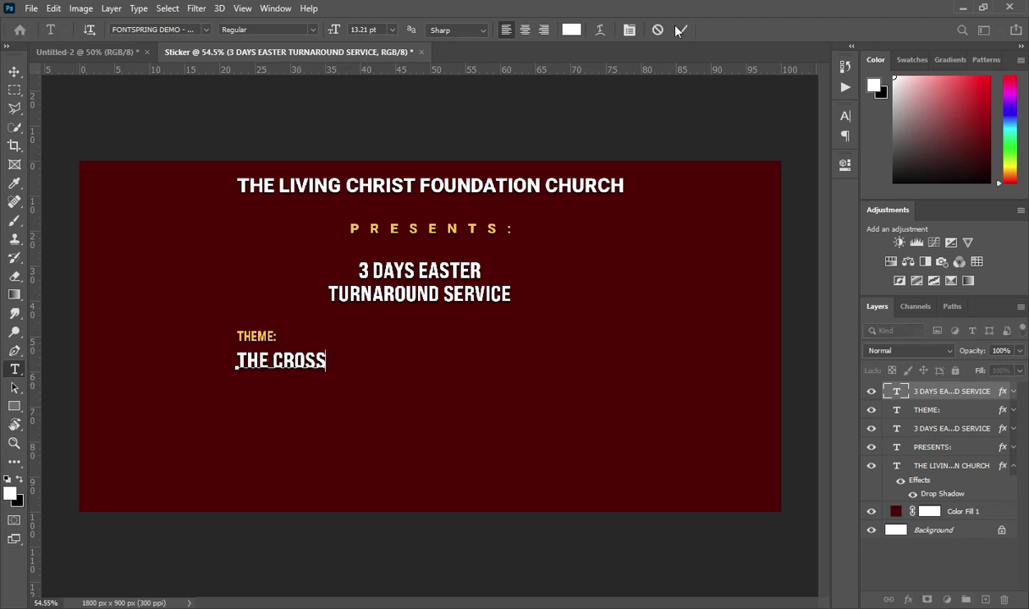
{"action": "left_click", "coordinate": [681, 29]}
- Scale THE CROSS up to about 349% and move it up close beneath THEME:
{"action": "left_click", "coordinate": [15, 73]}
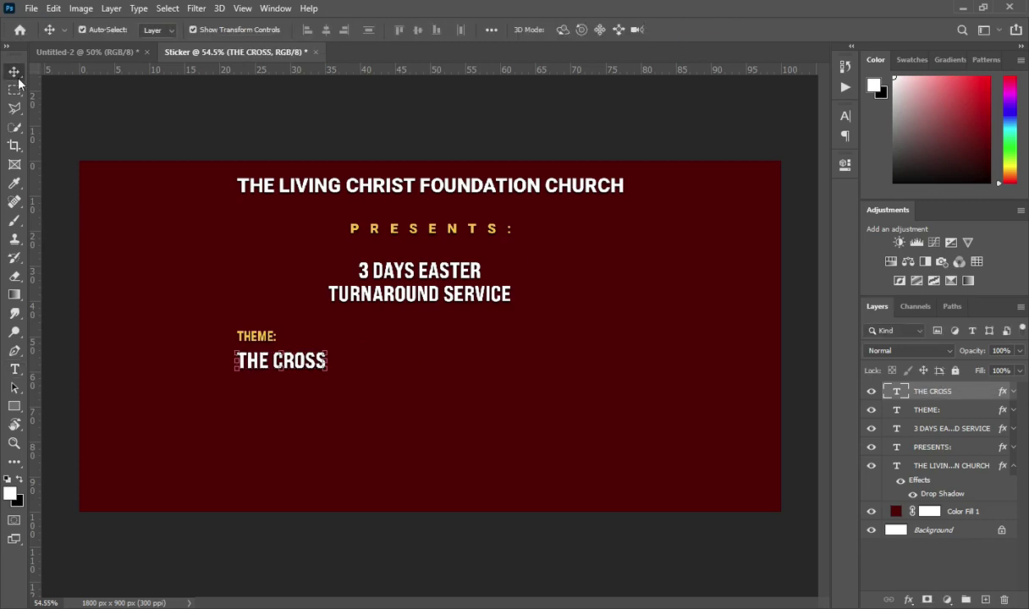
{"action": "key", "text": "ctrl+t"}
{"action": "left_click_drag", "start_coordinate": [327, 361], "coordinate": [551, 407]}
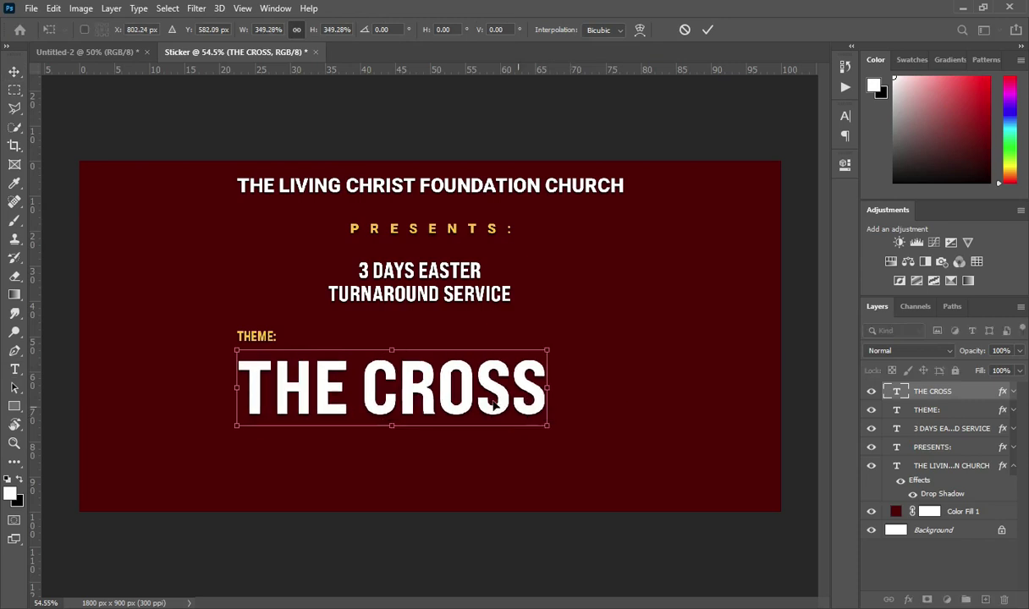
{"action": "left_click_drag", "start_coordinate": [432, 395], "coordinate": [433, 383]}
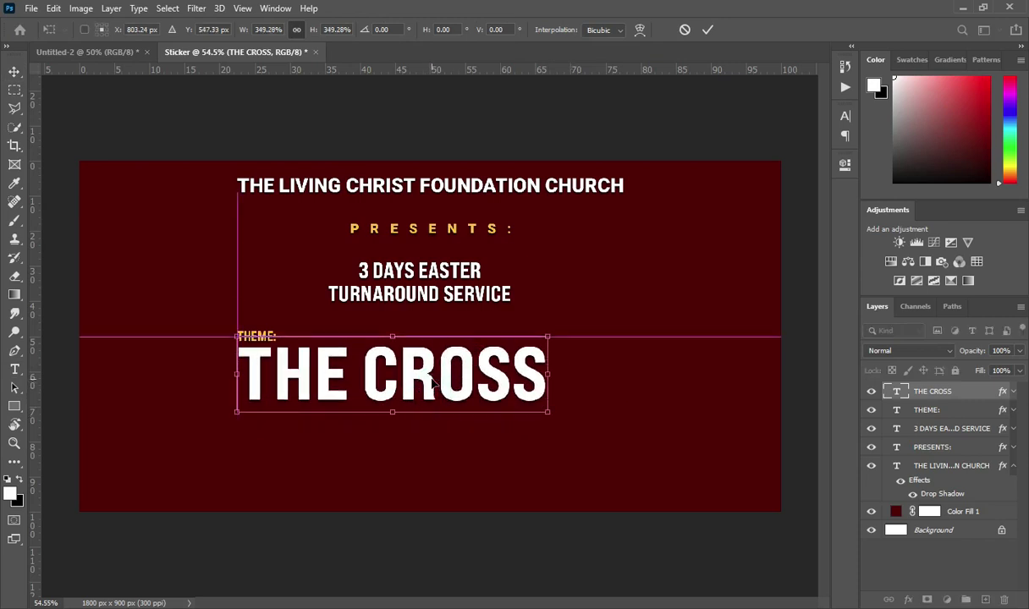
{"action": "left_click", "coordinate": [707, 29]}
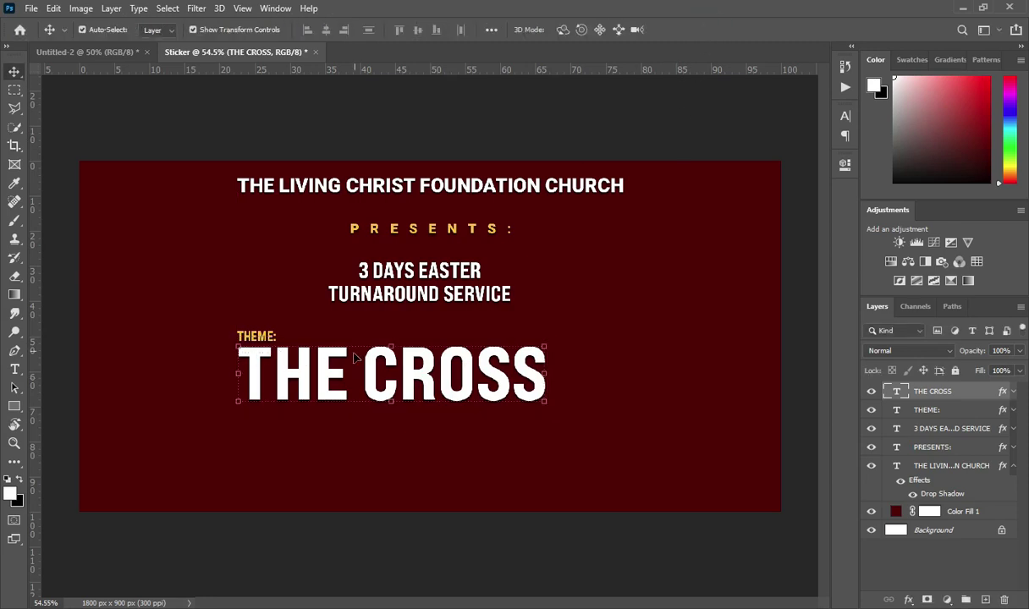
- Shift THE CROSS slightly right and up, and move THEME: over to align with its left edge
{"action": "left_click_drag", "start_coordinate": [377, 385], "coordinate": [384, 381]}
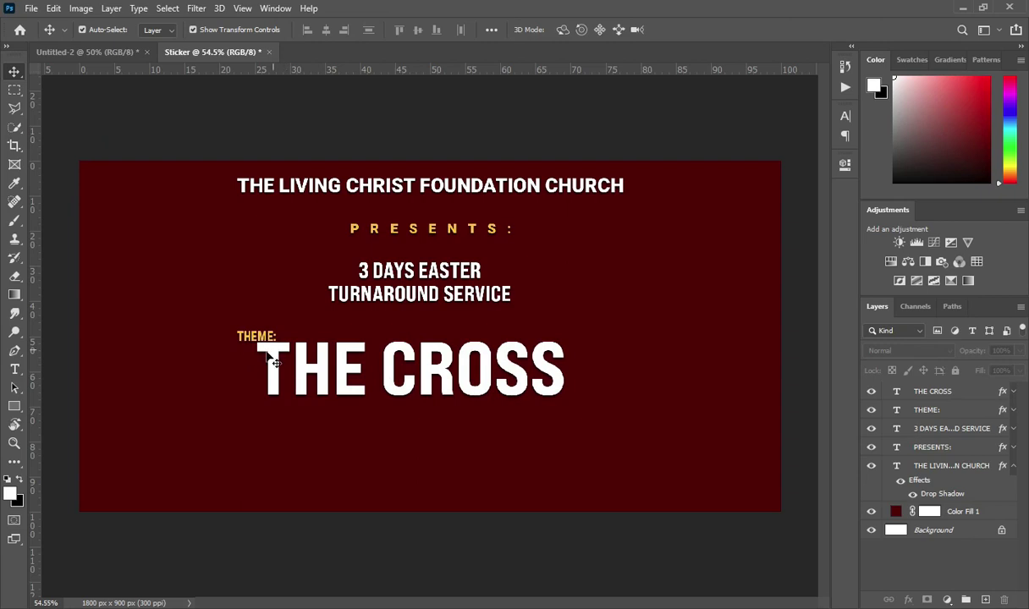
{"action": "left_click_drag", "start_coordinate": [244, 341], "coordinate": [262, 338]}
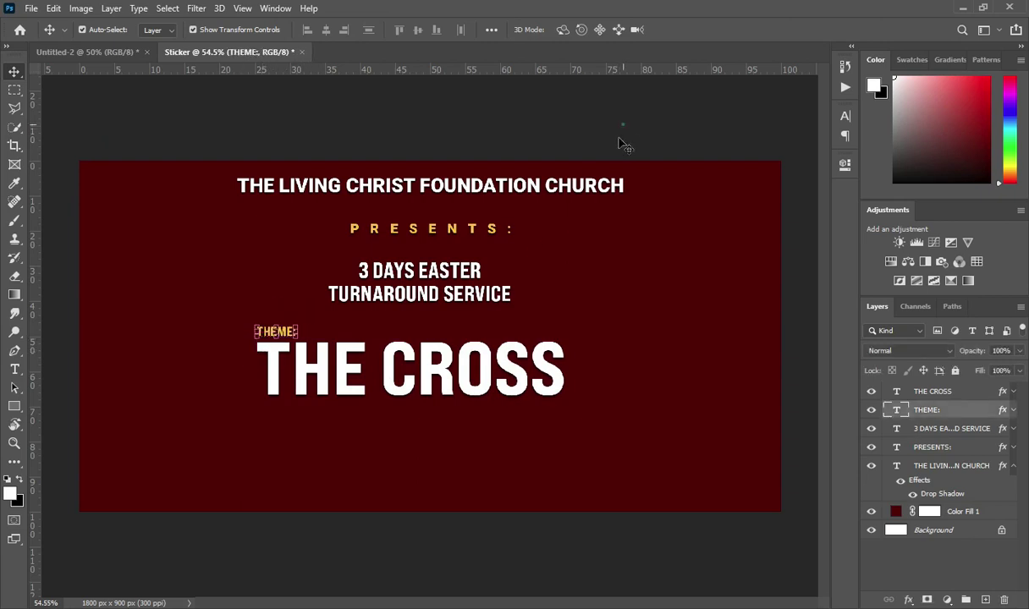
{"action": "left_click", "coordinate": [621, 122]}
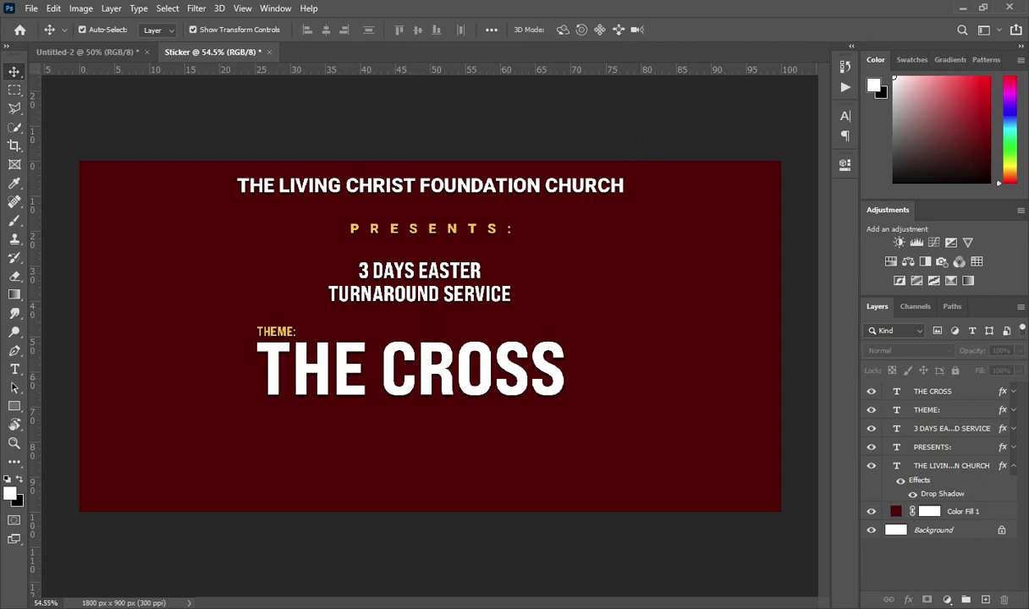
- Switch to the text notes, copy the THE MEANING OF THE CROSS (1 PETER 2:24-25) line and return to Photoshop
{"action": "key", "text": "alt+Tab"}
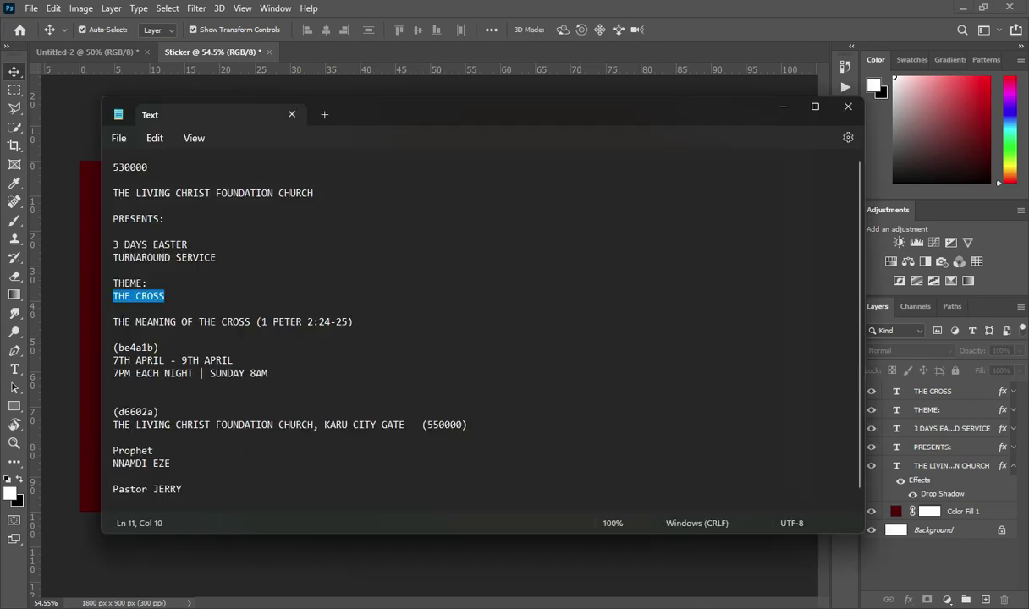
{"action": "left_click_drag", "start_coordinate": [113, 322], "coordinate": [353, 323]}
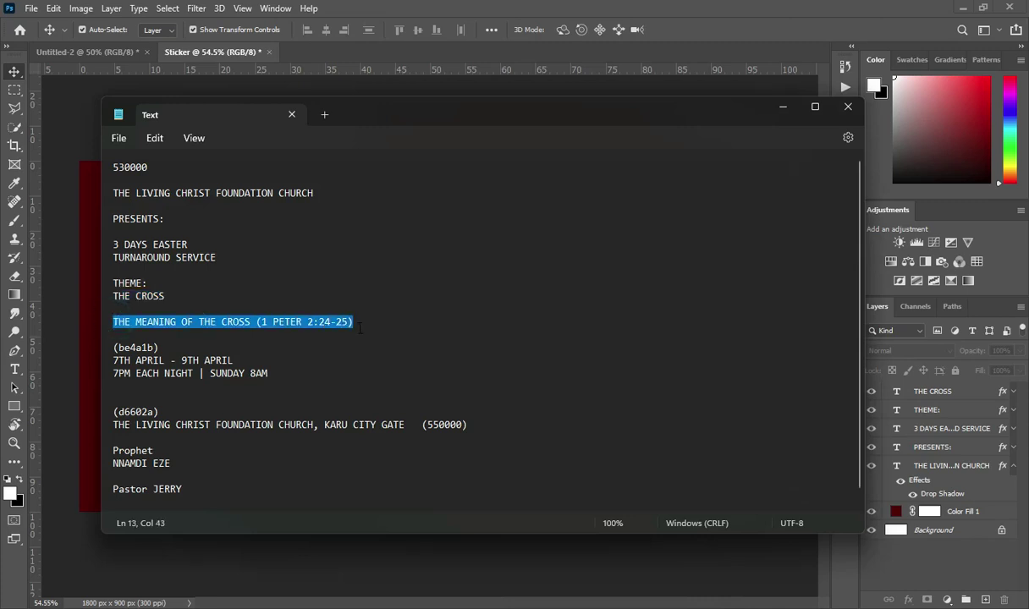
{"action": "key", "text": "ctrl+c"}
{"action": "left_click", "coordinate": [783, 110]}
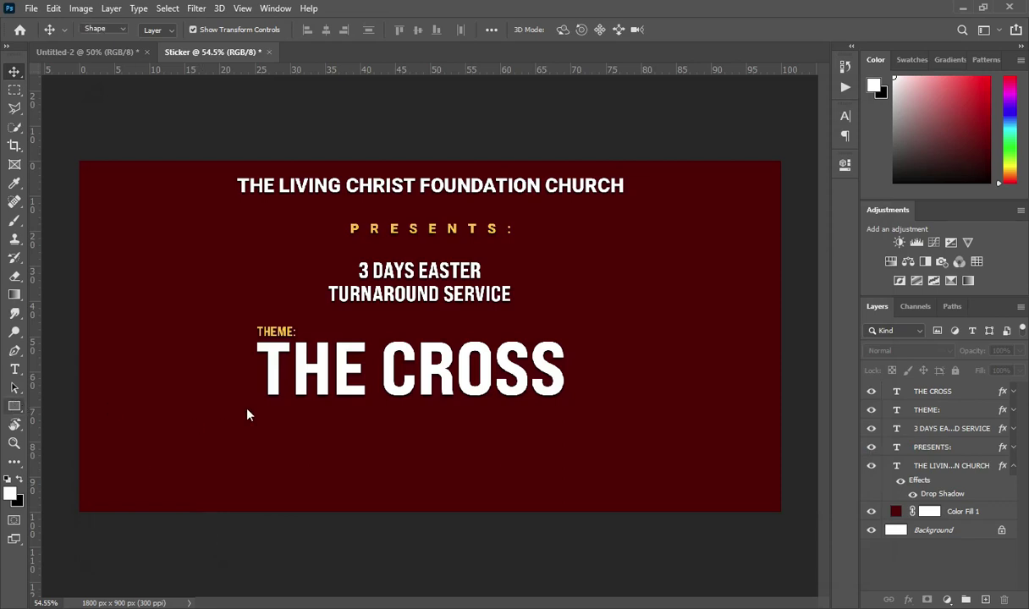
- Draw a rectangle about 798 x 41 px directly below THE CROSS and fill it with white
{"action": "right_click", "coordinate": [14, 406]}
{"action": "left_click", "coordinate": [96, 410]}
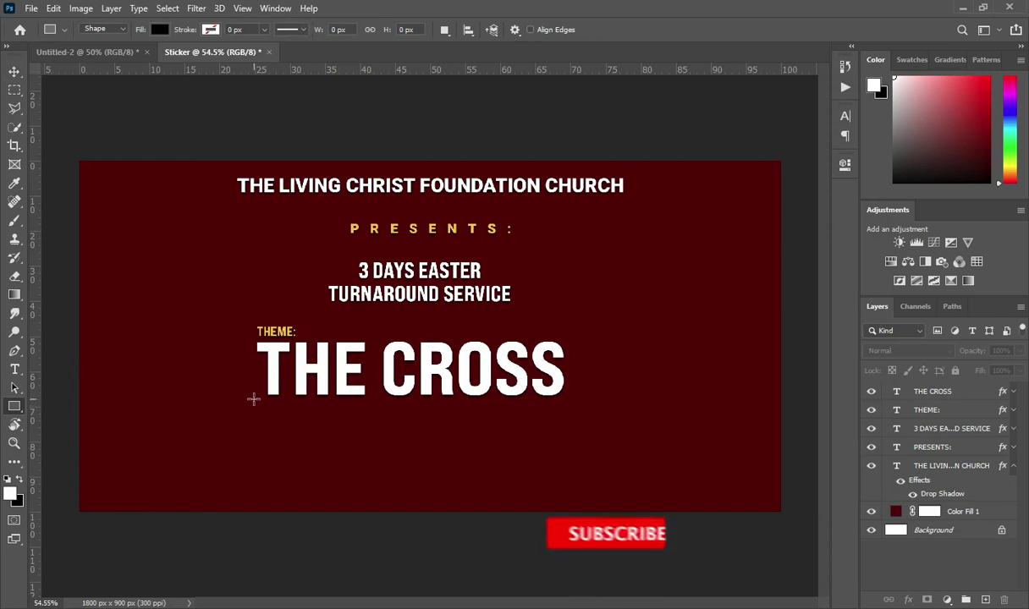
{"action": "left_click_drag", "start_coordinate": [253, 403], "coordinate": [565, 415]}
{"action": "key", "text": "v"}
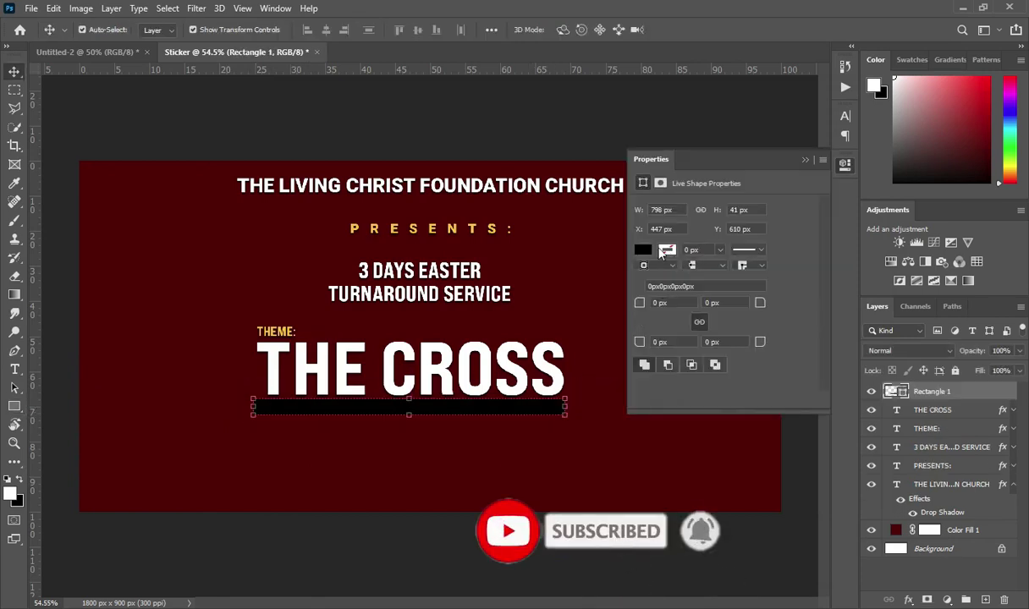
{"action": "left_click", "coordinate": [643, 249]}
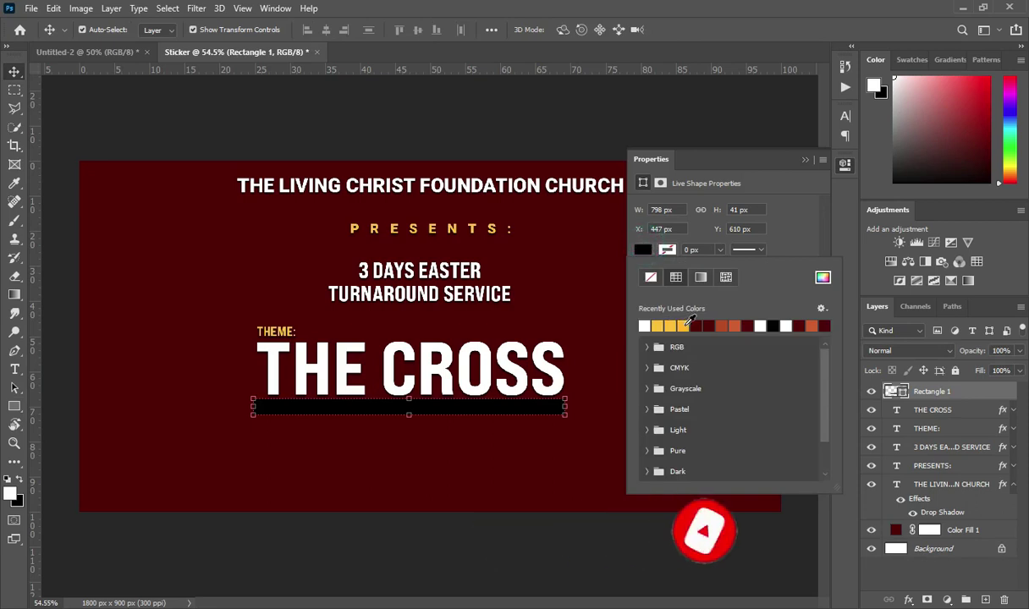
{"action": "left_click", "coordinate": [683, 325]}
{"action": "left_click", "coordinate": [805, 161]}
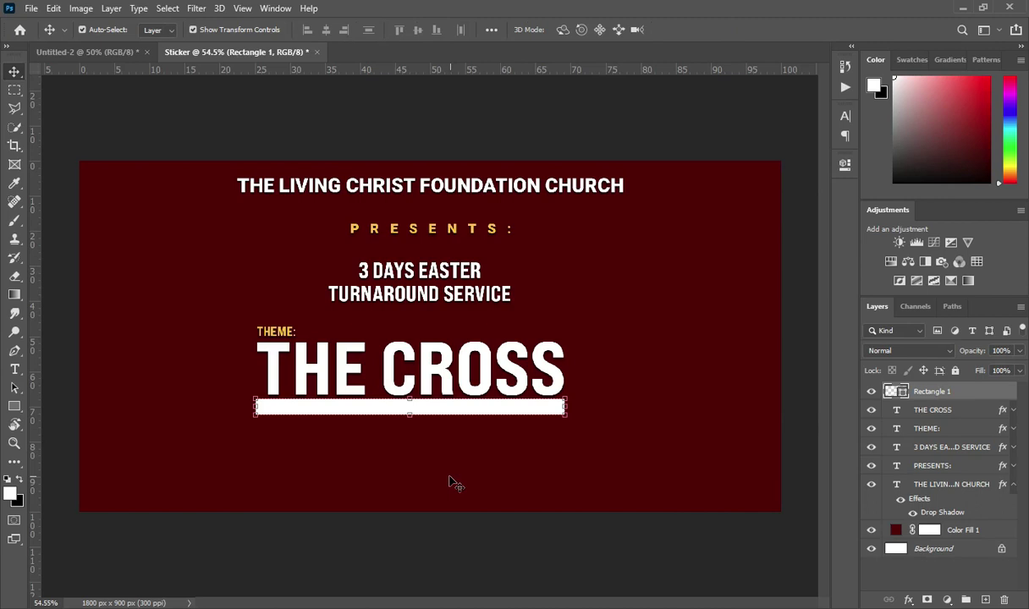
- Add the copied THE MEANING OF THE CROSS (1 PETER 2:24-25) as a 12 pt yellow text line and place it over the white bar
{"action": "key", "text": "t"}
{"action": "left_click", "coordinate": [279, 452]}
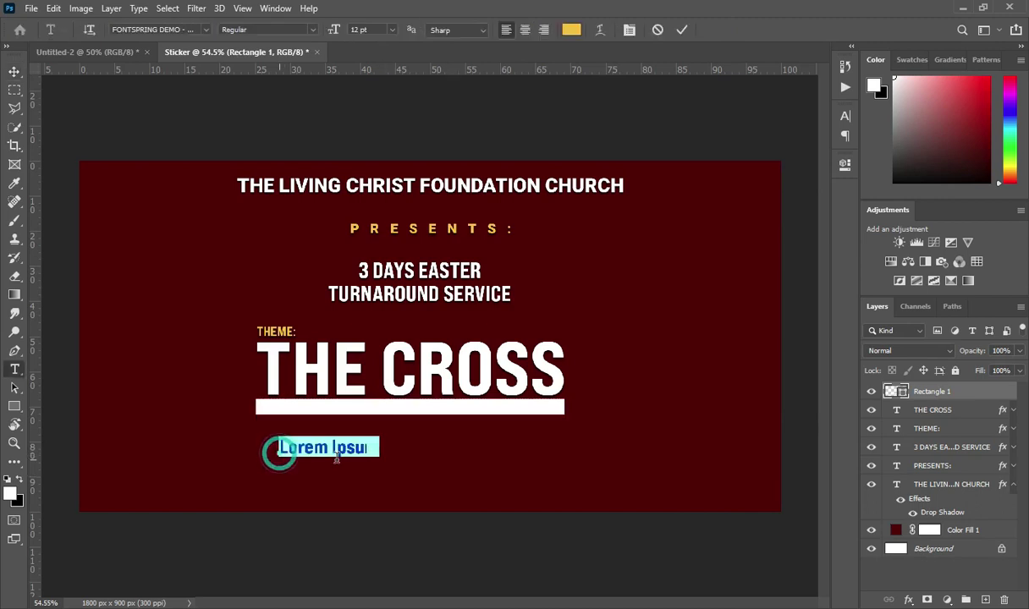
{"action": "key", "text": "ctrl+v"}
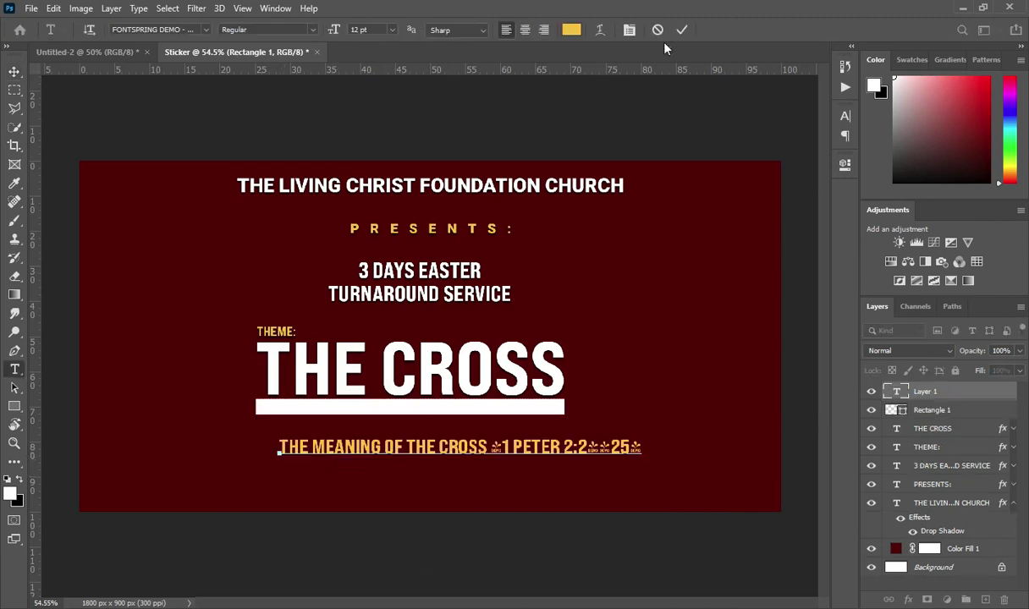
{"action": "left_click", "coordinate": [681, 30]}
{"action": "left_click_drag", "start_coordinate": [450, 423], "coordinate": [449, 410]}
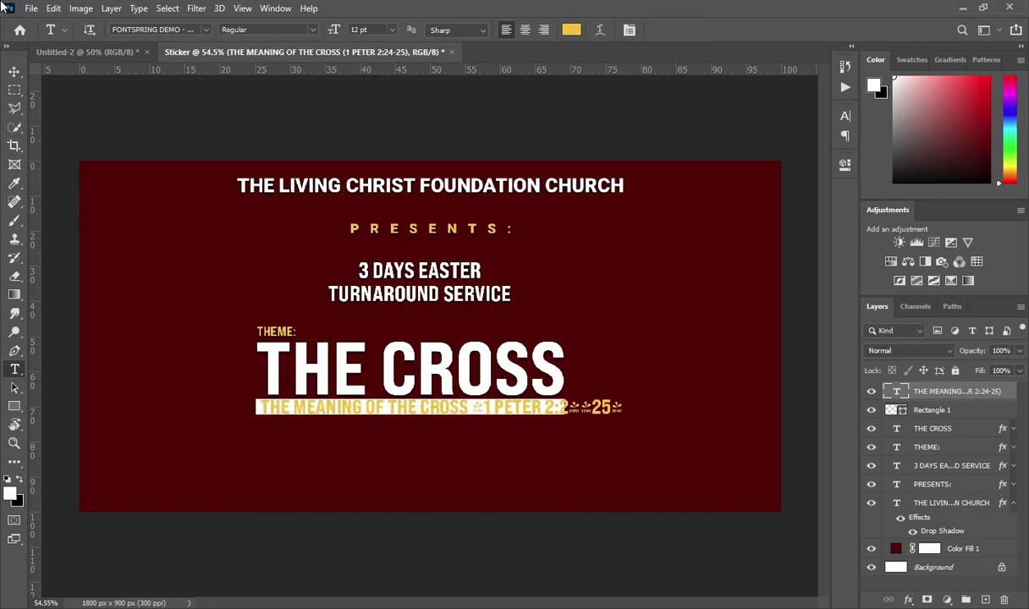
- Scale the THE MEANING OF THE CROSS line down to about 82% so it fits within the white bar
{"action": "left_click", "coordinate": [7, 76]}
{"action": "left_click_drag", "start_coordinate": [618, 407], "coordinate": [555, 407]}
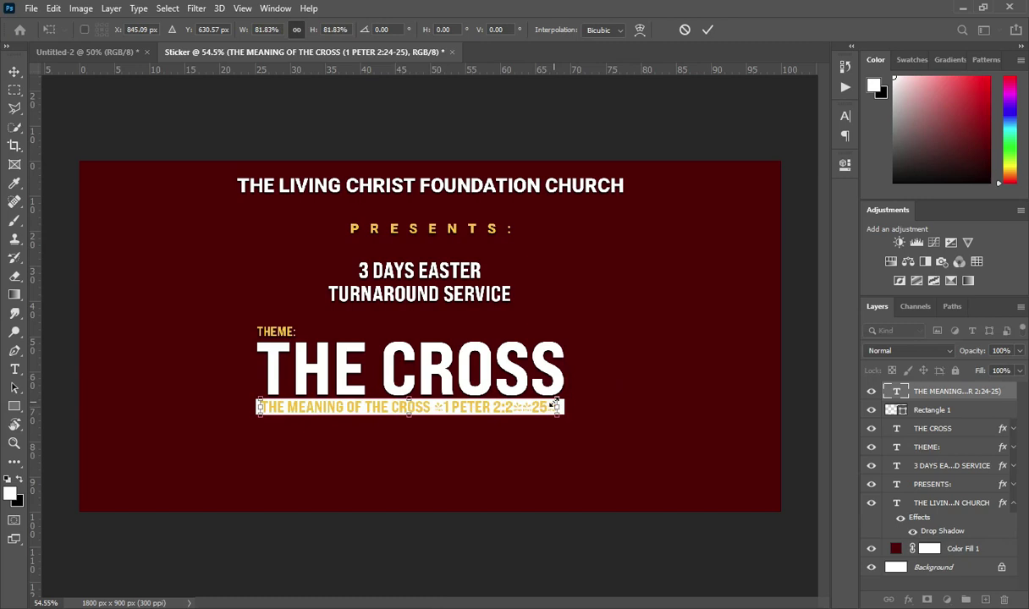
{"action": "key", "text": "Return"}
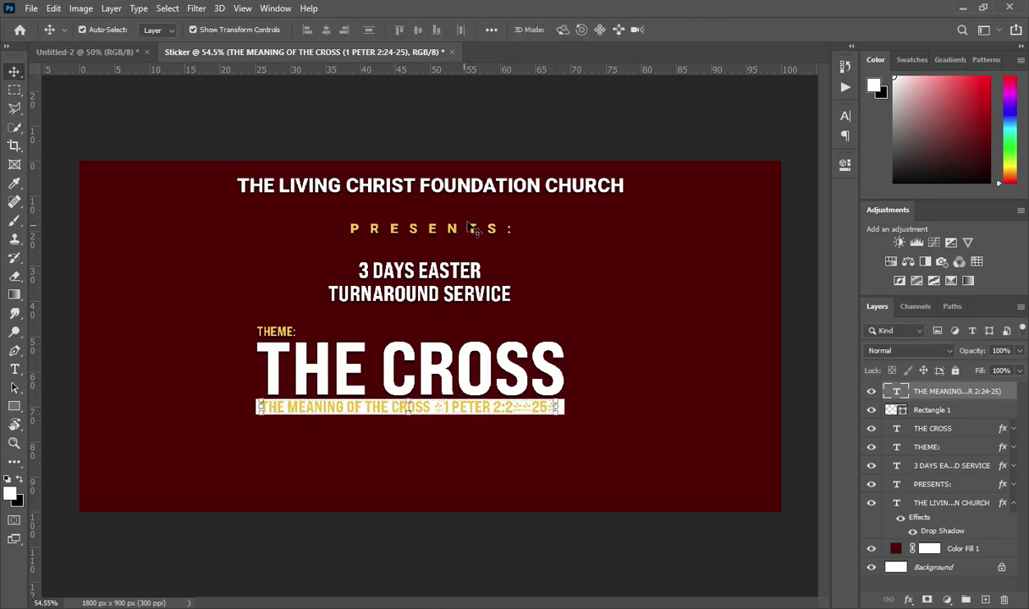
- Change the THE MEANING OF THE CROSS line's font to Roboto and scale it to about 84% to fit the white bar
{"action": "key", "text": "t"}
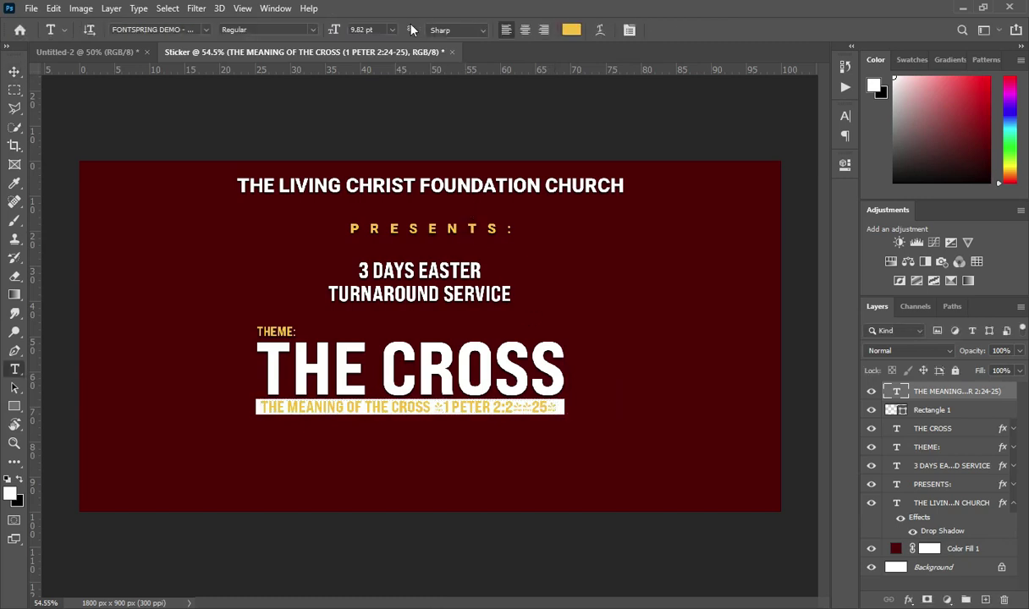
{"action": "left_click", "coordinate": [206, 29]}
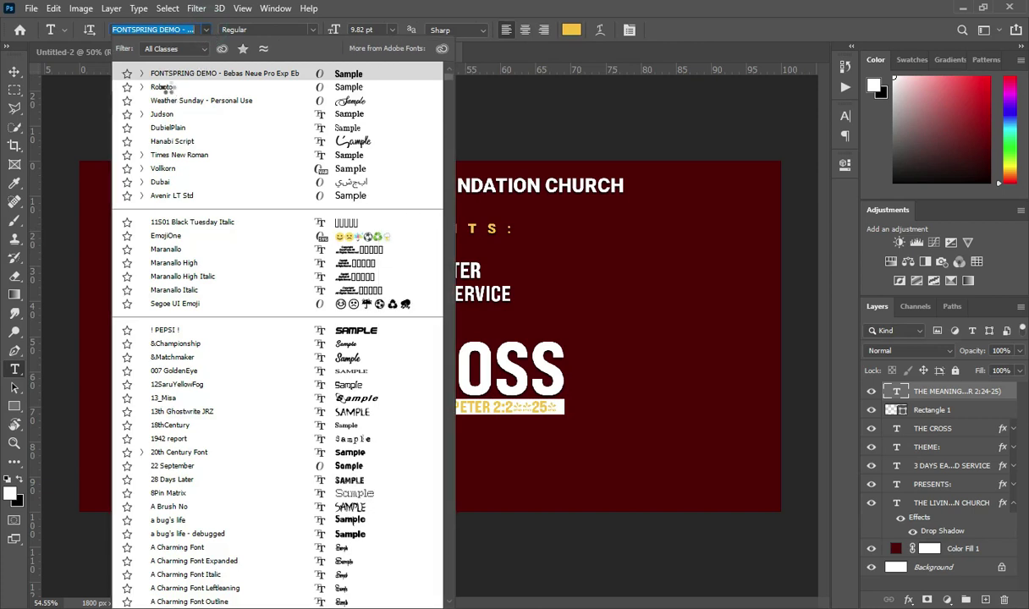
{"action": "left_click", "coordinate": [165, 87]}
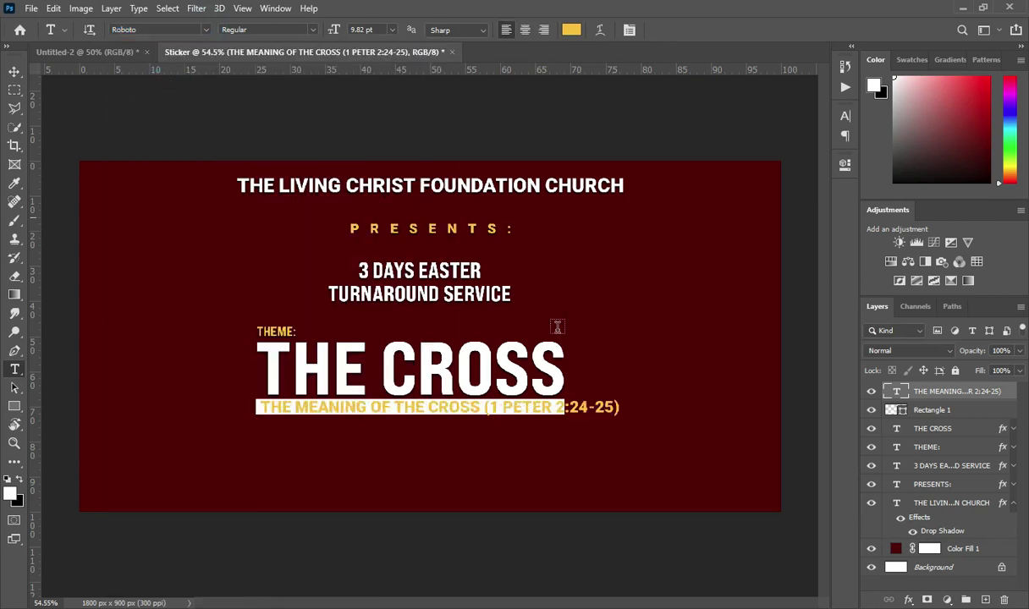
{"action": "left_click", "coordinate": [15, 71]}
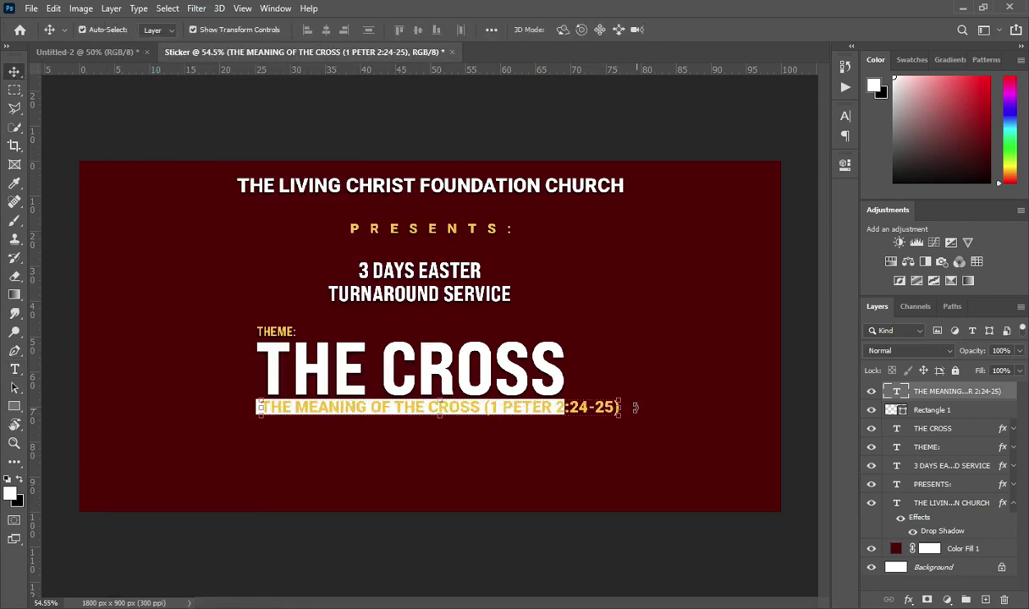
{"action": "left_click_drag", "start_coordinate": [615, 407], "coordinate": [558, 407]}
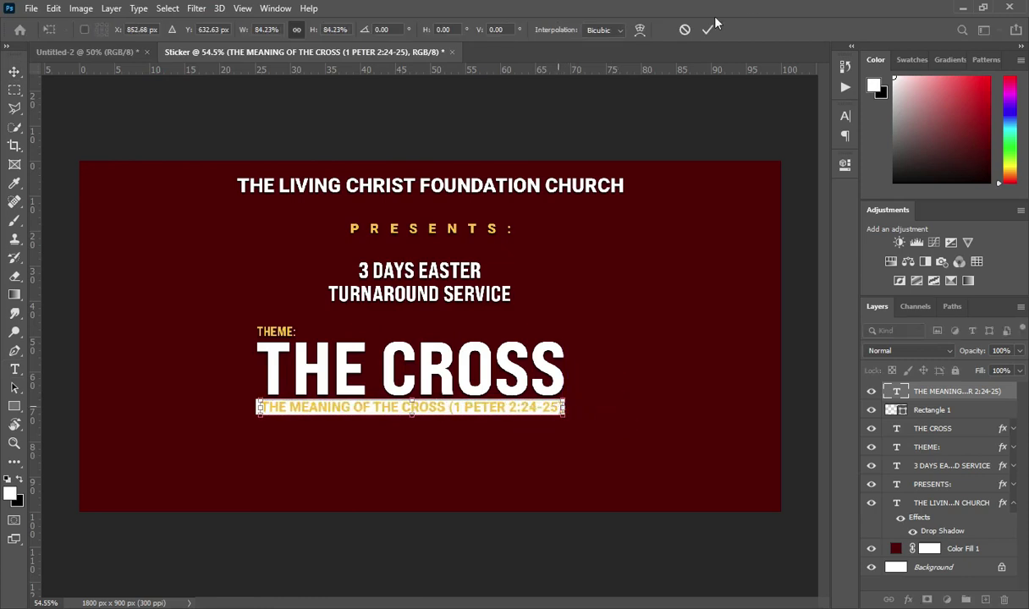
{"action": "left_click", "coordinate": [709, 31]}
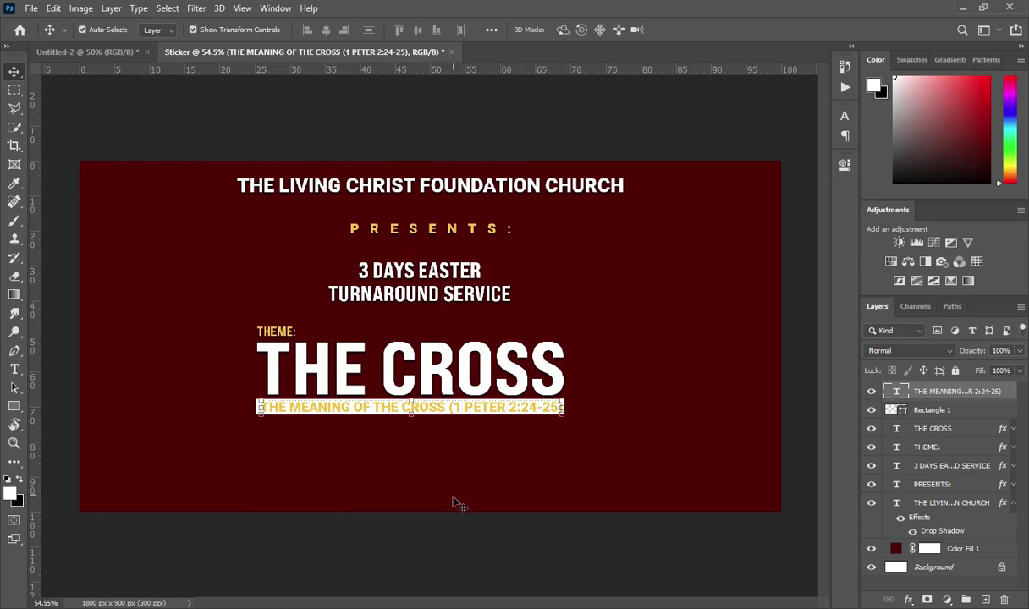
- Recolor the THE MEANING OF THE CROSS line to a dark brown, about #754501, and deselect the layer
{"action": "left_click", "coordinate": [844, 121]}
{"action": "left_click", "coordinate": [802, 198]}
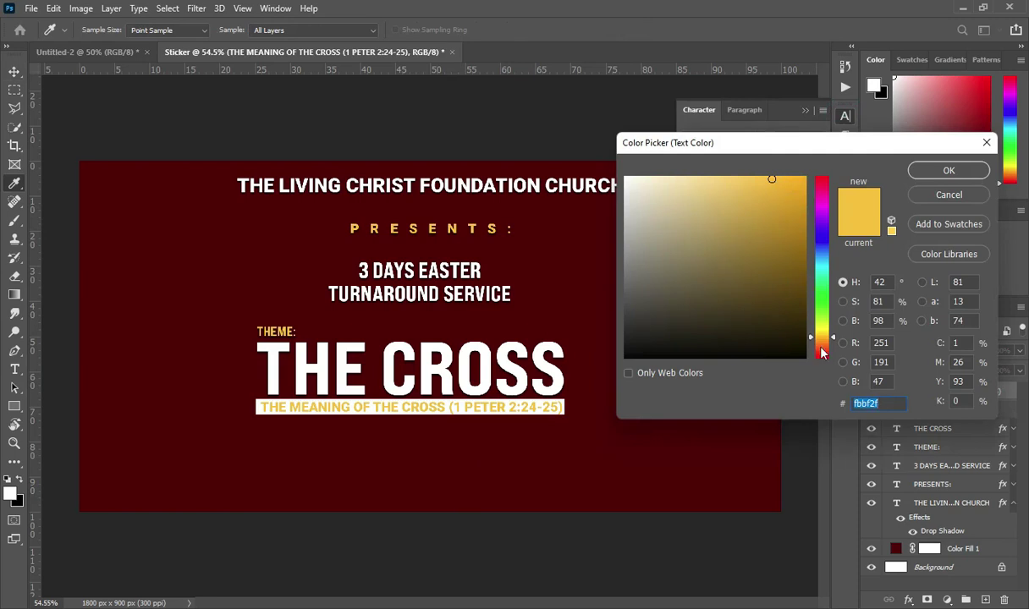
{"action": "left_click_drag", "start_coordinate": [825, 342], "coordinate": [826, 346]}
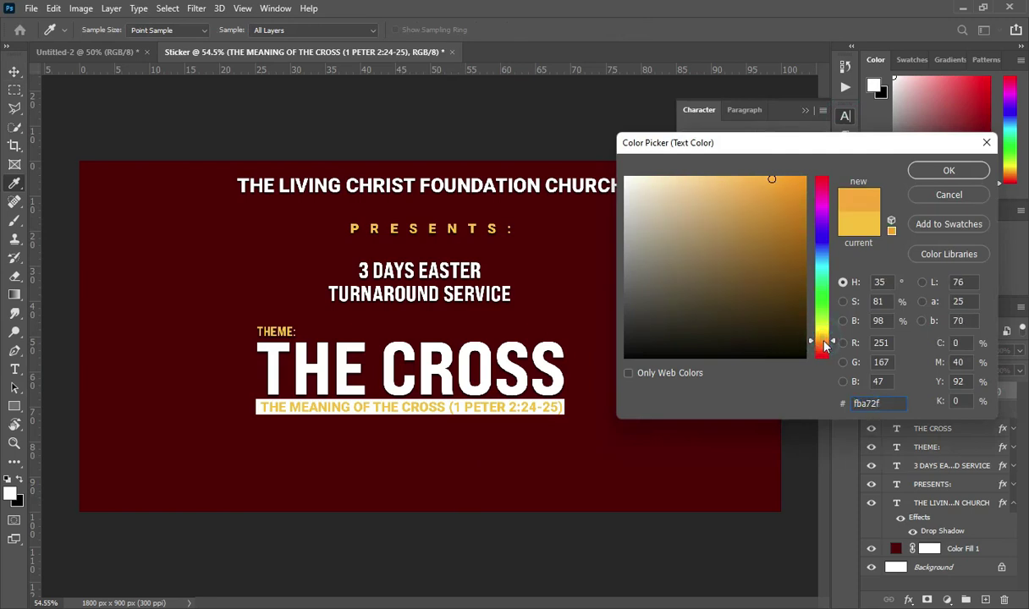
{"action": "left_click_drag", "start_coordinate": [797, 208], "coordinate": [805, 271]}
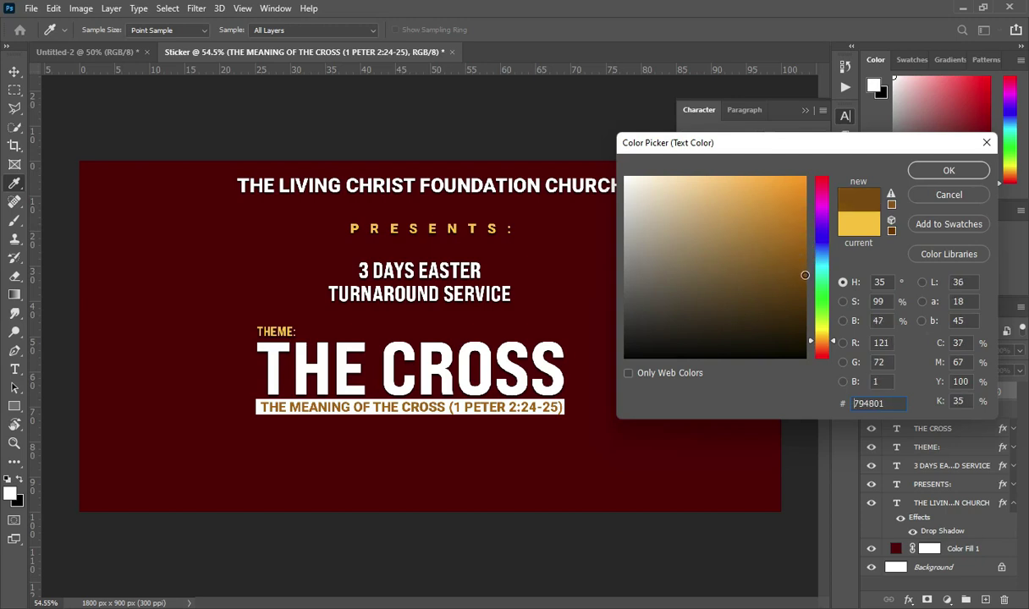
{"action": "key", "text": "Return"}
{"action": "key", "text": "v"}
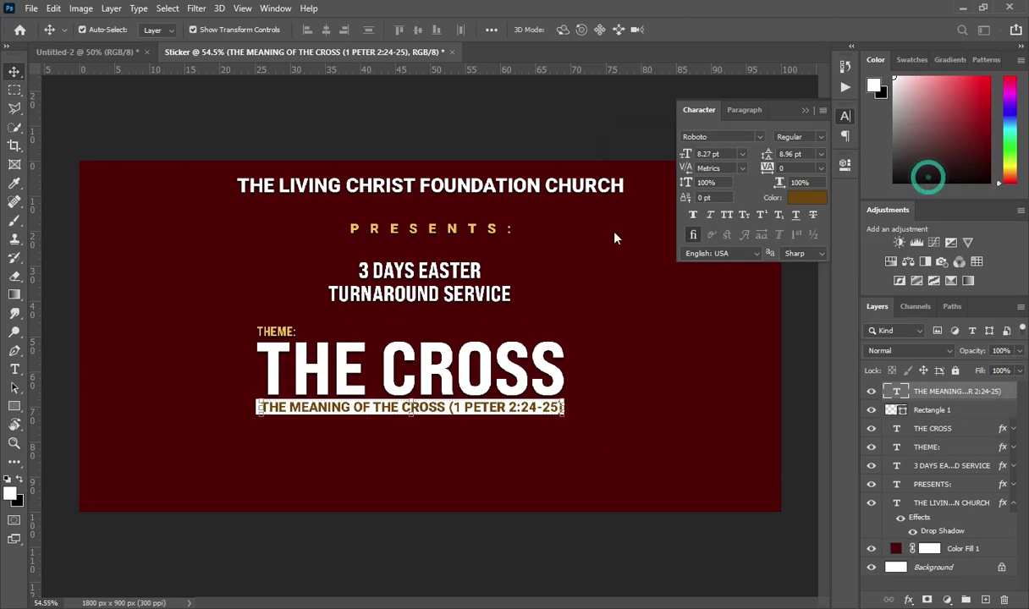
{"action": "left_click", "coordinate": [805, 112]}
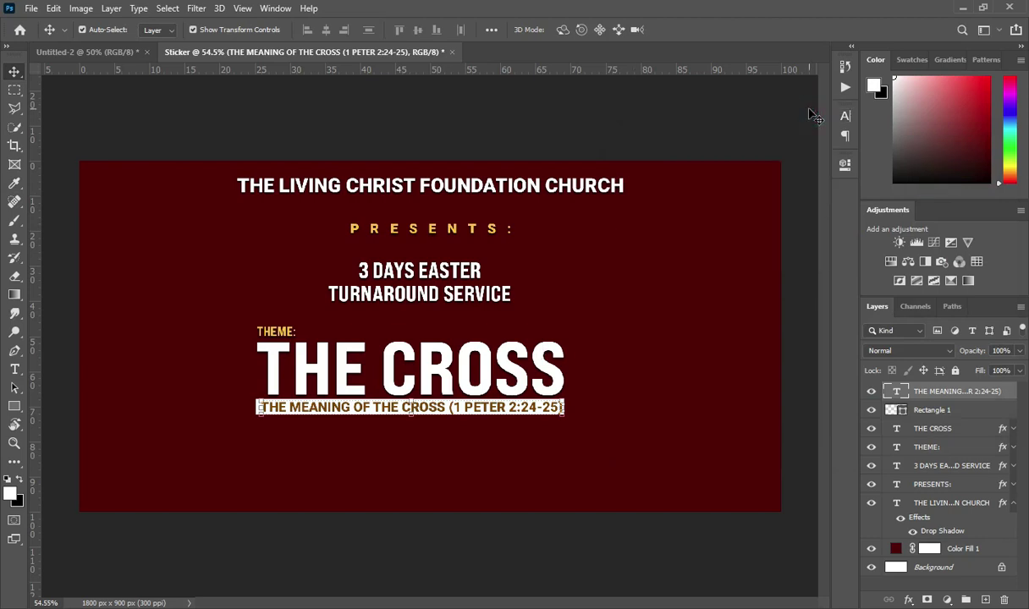
{"action": "left_click", "coordinate": [738, 115]}
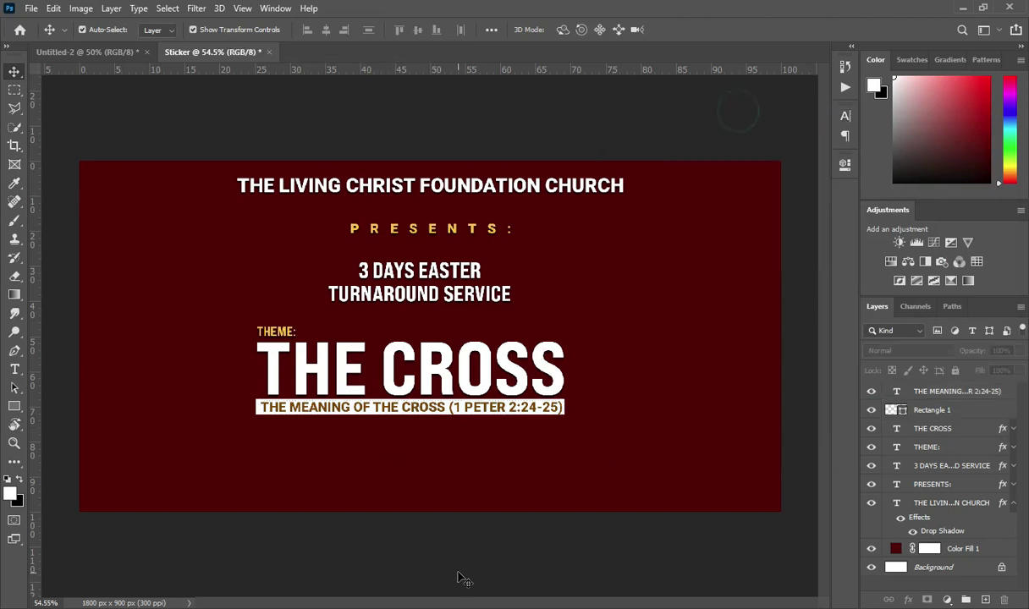
- Switch to the text notes, copy the color code be4a1b above the date line and return to Photoshop
{"action": "key", "text": "alt+Tab"}
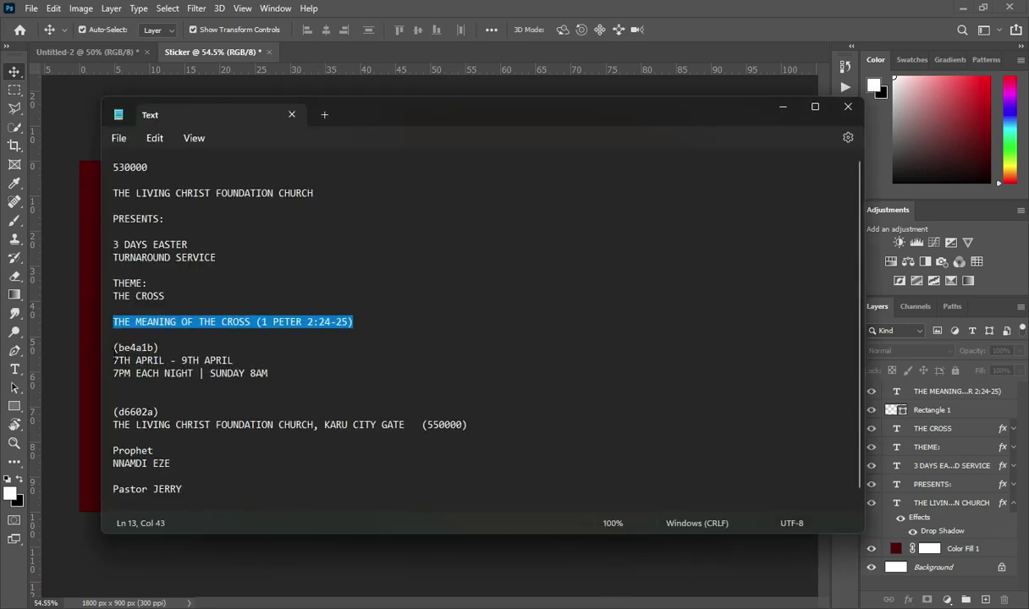
{"action": "double_click", "coordinate": [133, 347]}
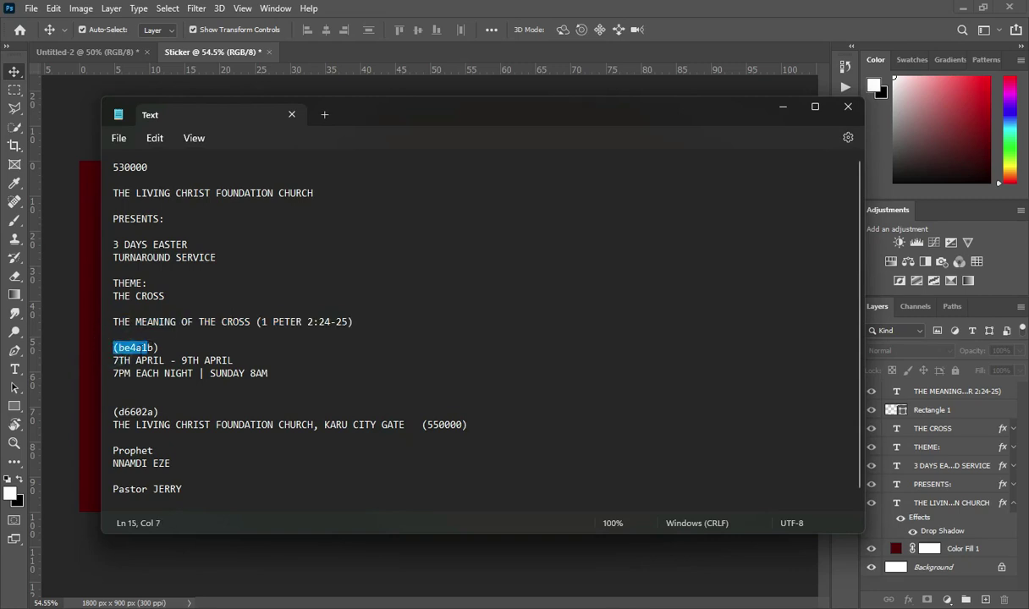
{"action": "double_click", "coordinate": [133, 347]}
{"action": "key", "text": "ctrl+c"}
{"action": "left_click", "coordinate": [780, 107]}
- Draw a rectangle about 508 x 118 px below the white bar
{"action": "left_click", "coordinate": [15, 407]}
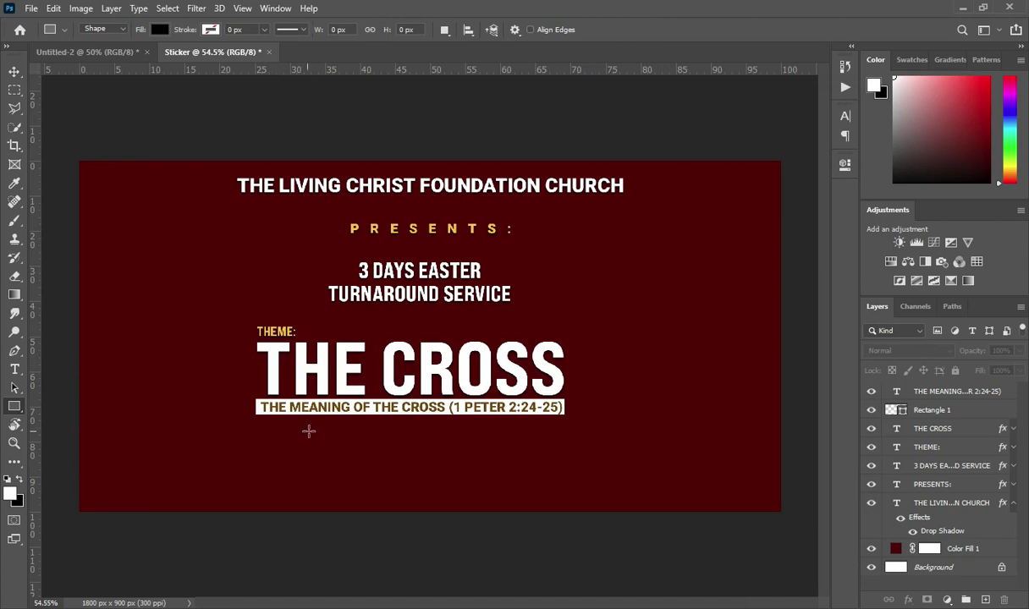
{"action": "left_click_drag", "start_coordinate": [322, 430], "coordinate": [521, 476]}
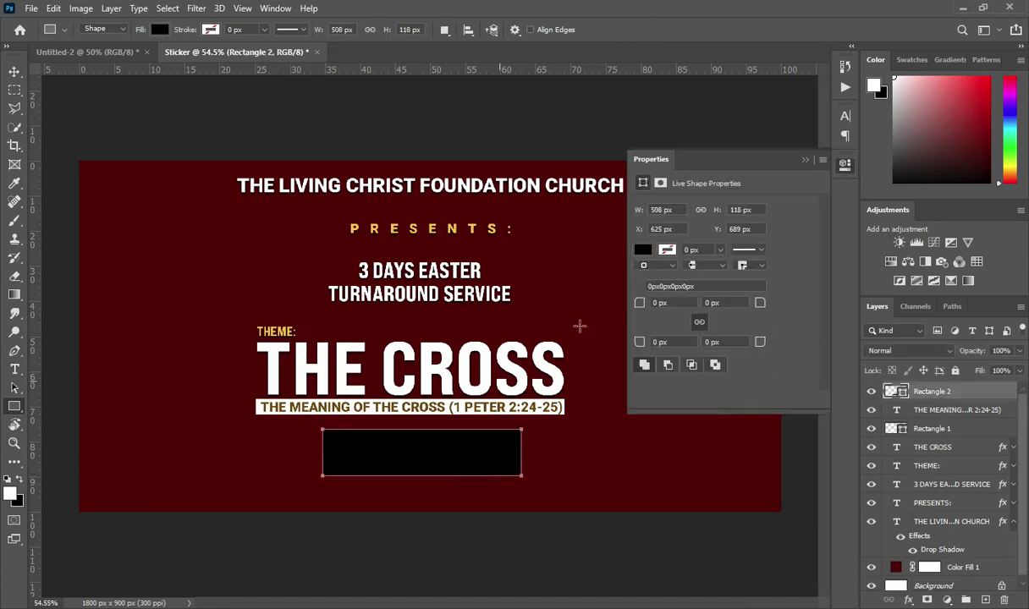
{"action": "key", "text": "v"}
- Fill the new rectangle with the copied color be4a1b and center it horizontally beneath the white bar
{"action": "left_click", "coordinate": [640, 250]}
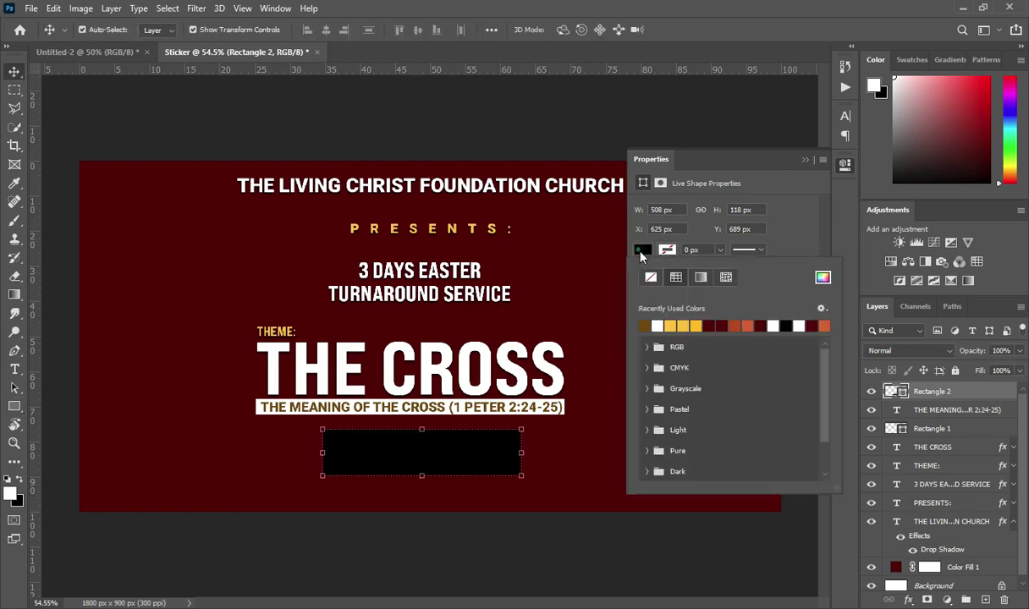
{"action": "left_click", "coordinate": [821, 278]}
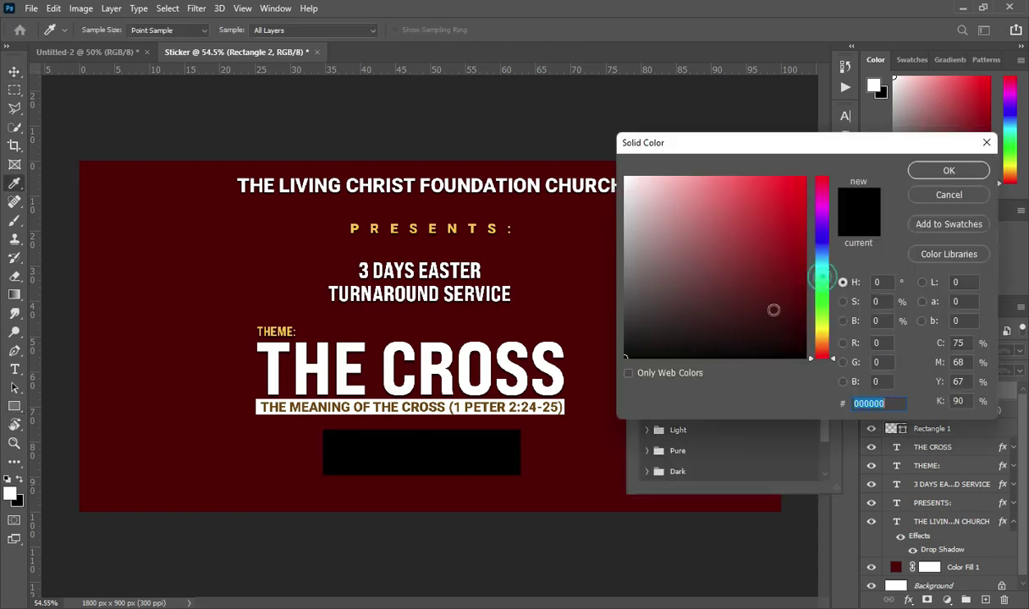
{"action": "key", "text": "ctrl+v"}
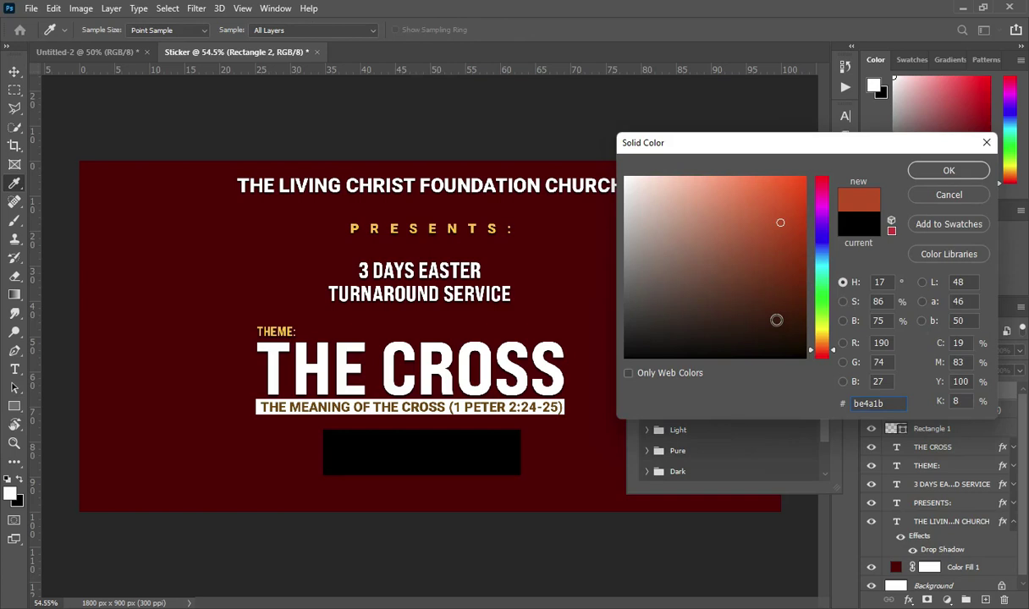
{"action": "left_click", "coordinate": [934, 170]}
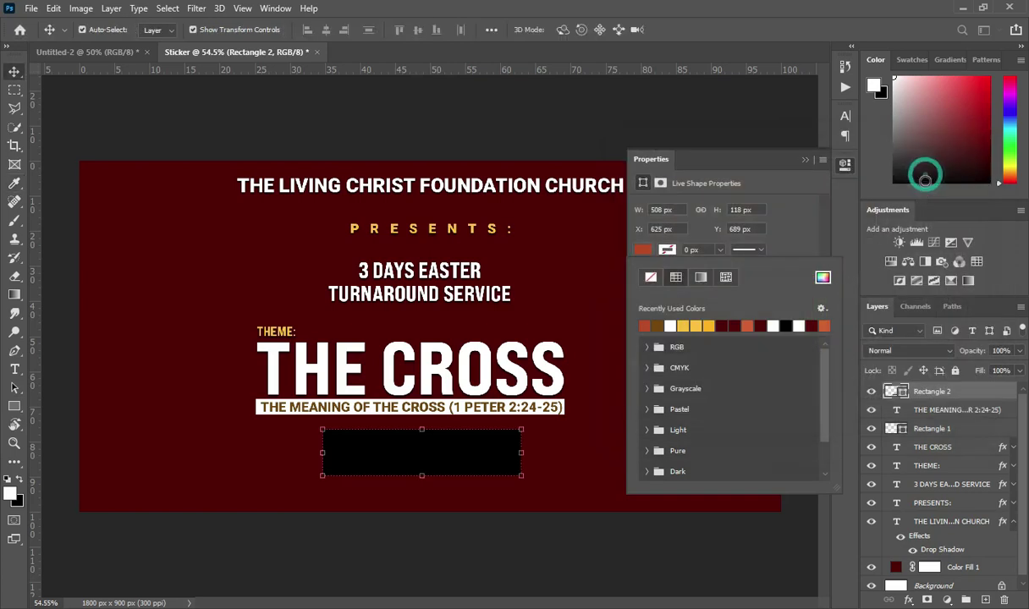
{"action": "left_click", "coordinate": [805, 159]}
{"action": "mouse_move", "coordinate": [410, 459]}
{"action": "left_mouse_down"}
{"action": "mouse_move", "coordinate": [398, 446]}
{"action": "mouse_move", "coordinate": [395, 459]}
{"action": "left_mouse_up"}
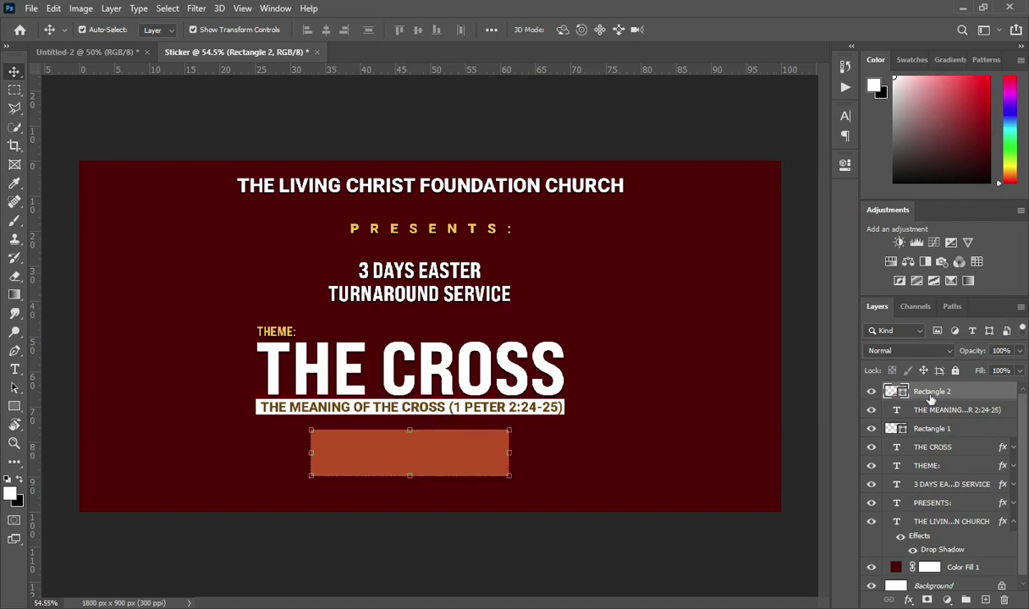
- Select the theme block layers from Rectangle 2 down to THEME: and nudge them up together by about 20 px
{"action": "left_click", "coordinate": [942, 449], "text": "shift"}
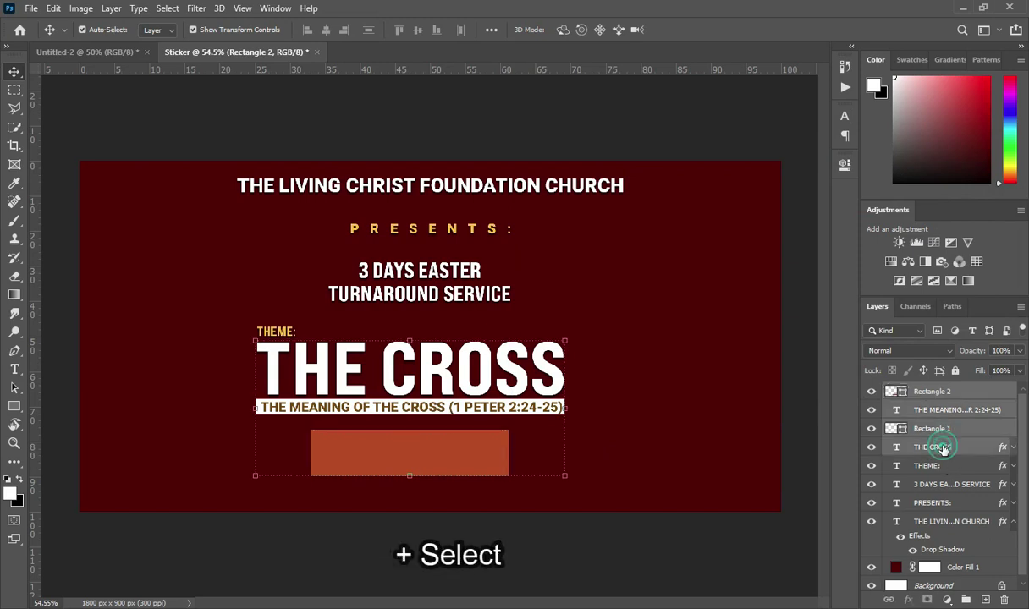
{"action": "left_click", "coordinate": [939, 468], "text": "shift"}
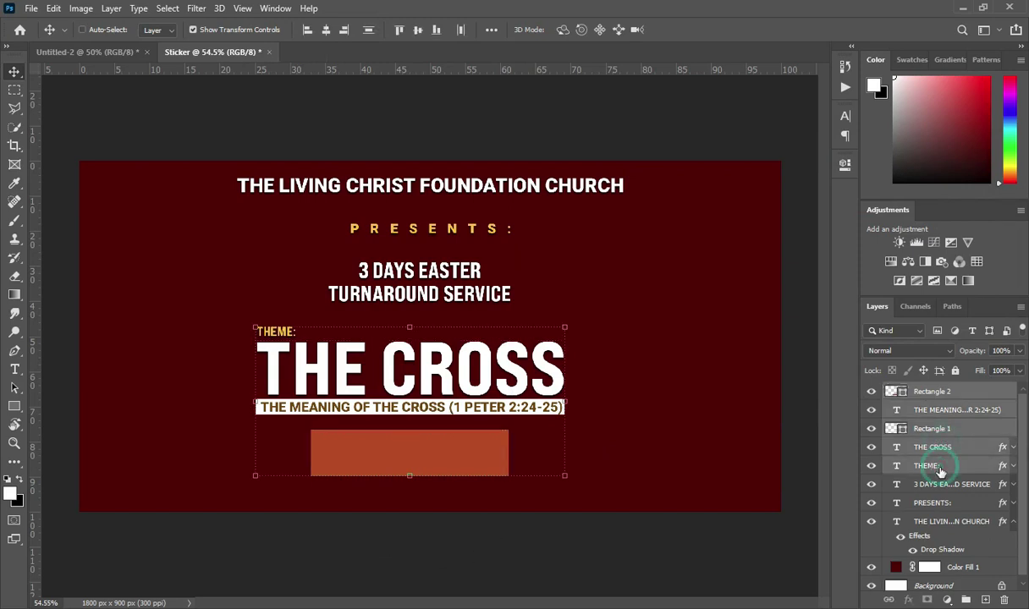
{"action": "key", "text": "Up"}
{"action": "key", "text": "Up"}
{"action": "key", "text": "Up"}
{"action": "key", "text": "Up"}
{"action": "key", "text": "Up"}
{"action": "key", "text": "Up"}
{"action": "key", "text": "Up"}
{"action": "key", "text": "Up"}
{"action": "key", "text": "Up"}
{"action": "key", "text": "Up"}
{"action": "key", "text": "Up"}
{"action": "key", "text": "Up"}
{"action": "key", "text": "Up"}
{"action": "key", "text": "Up"}
{"action": "key", "text": "Up"}
{"action": "key", "text": "Up"}
{"action": "key", "text": "Up"}
{"action": "key", "text": "Up"}
{"action": "key", "text": "Up"}
{"action": "key", "text": "Up"}
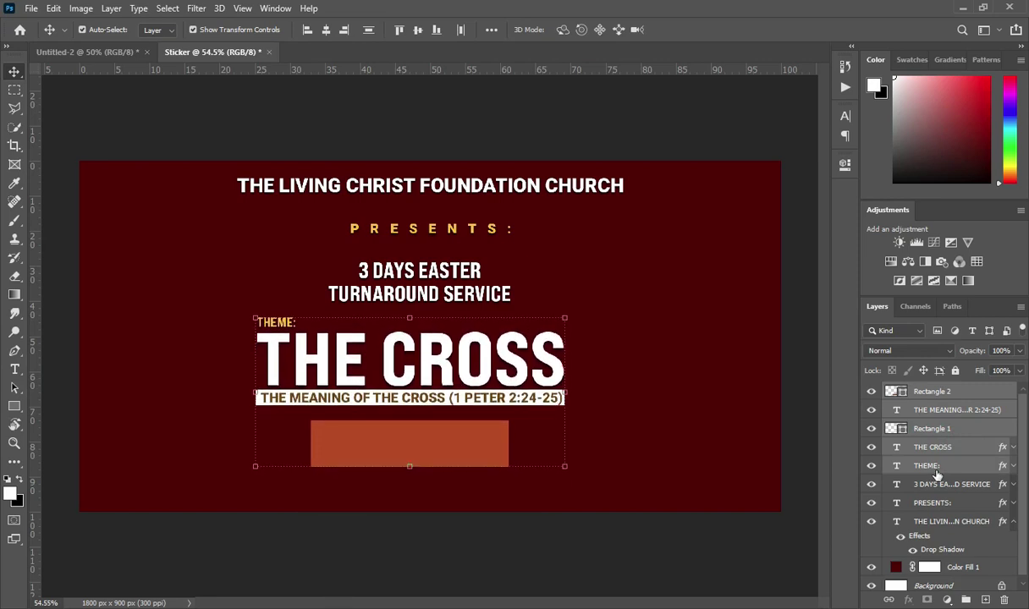
{"action": "left_click", "coordinate": [550, 83]}
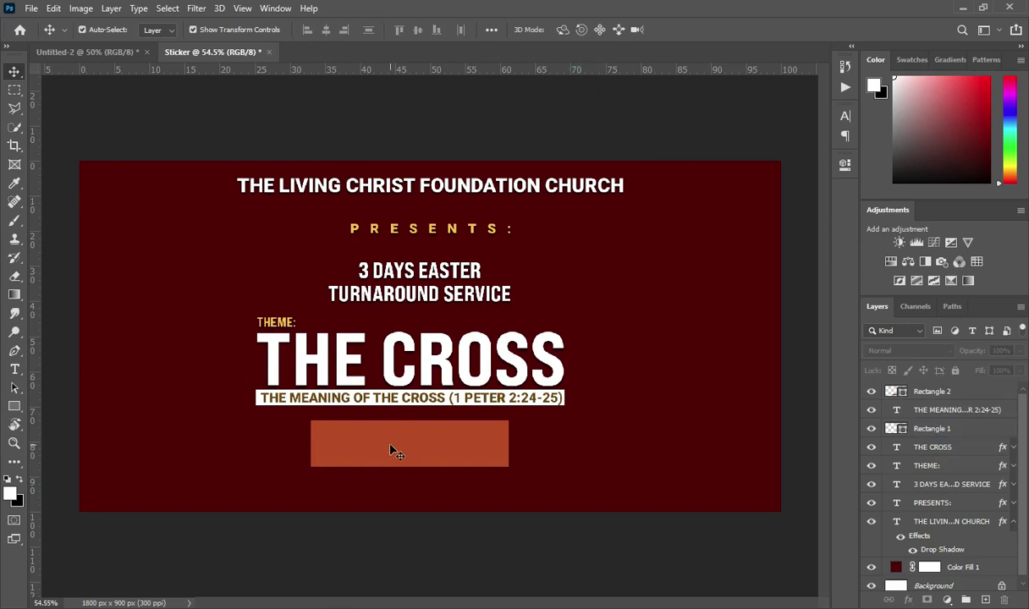
- Switch to the text notes, copy the 7TH APRIL - 9TH APRIL line and return to Photoshop
{"action": "key", "text": "t"}
{"action": "key", "text": "alt+Tab"}
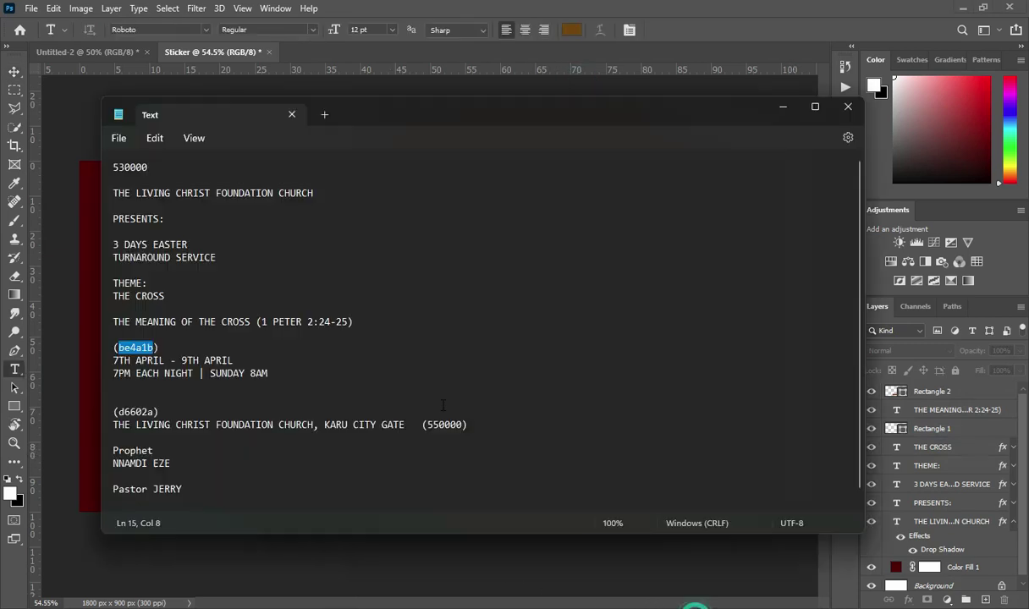
{"action": "triple_click", "coordinate": [114, 359]}
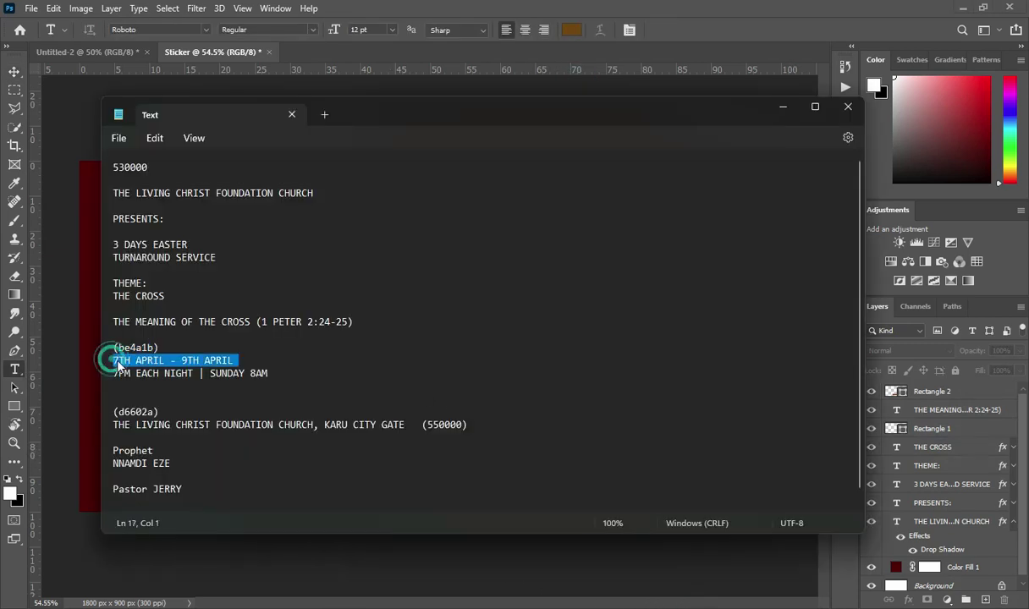
{"action": "key", "text": "ctrl+c"}
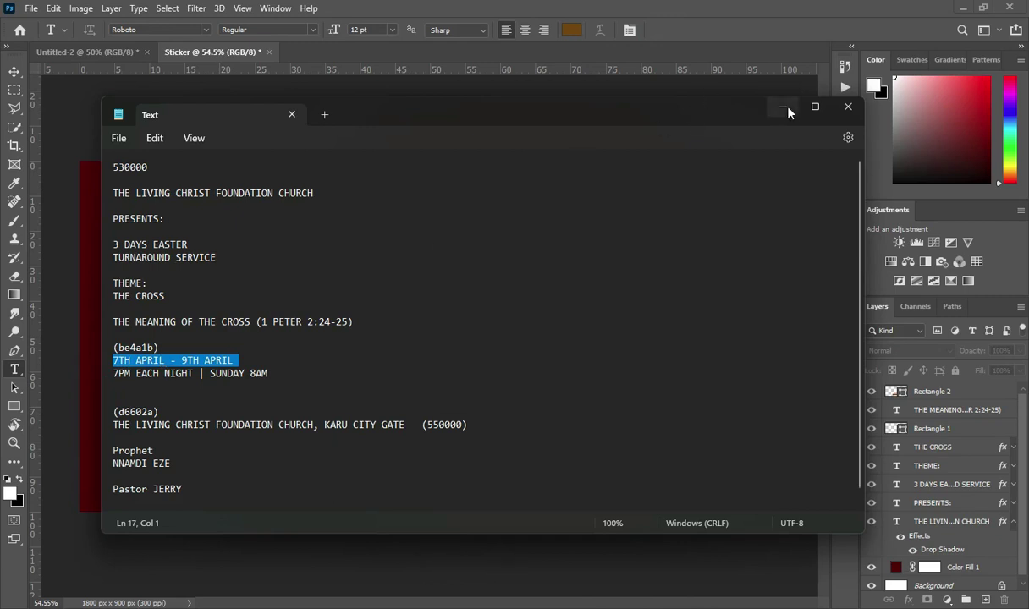
{"action": "left_click", "coordinate": [783, 107]}
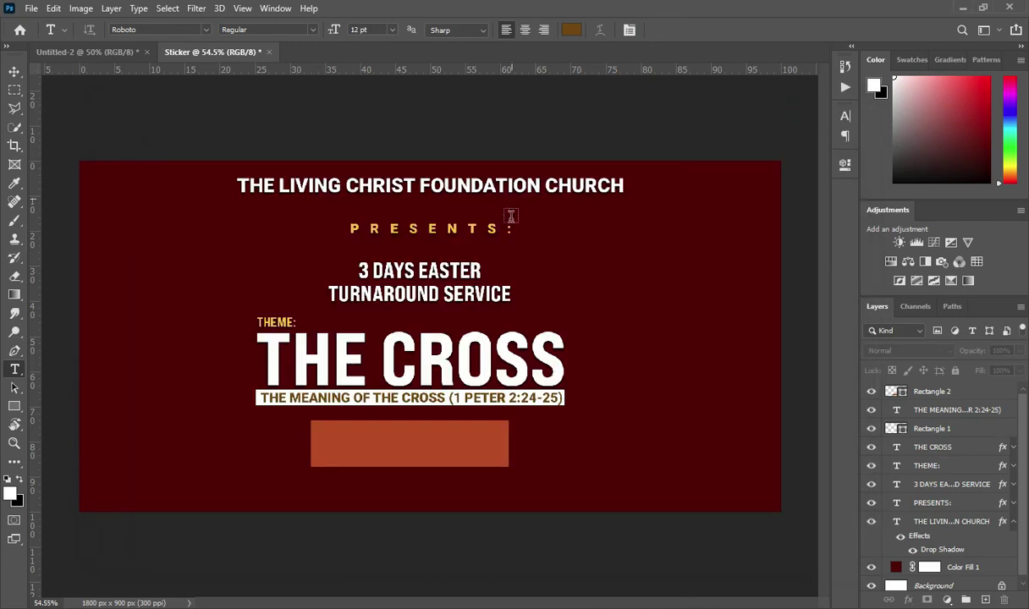
- Add the copied 7TH APRIL - 9TH APRIL as a white 12 pt Roboto text line in the empty area beside the headings
{"action": "left_click", "coordinate": [142, 251]}
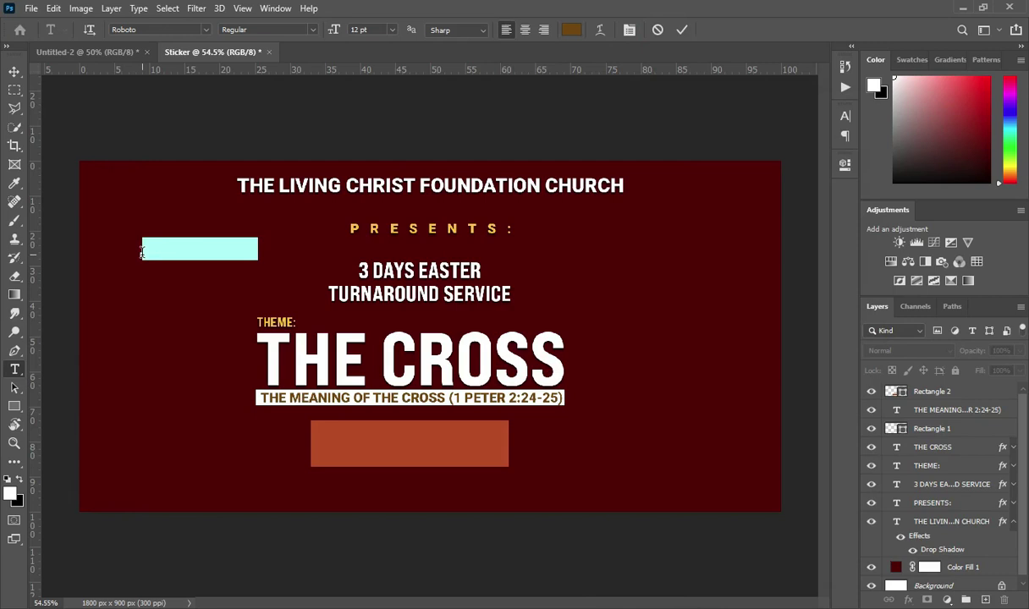
{"action": "left_click", "coordinate": [571, 30]}
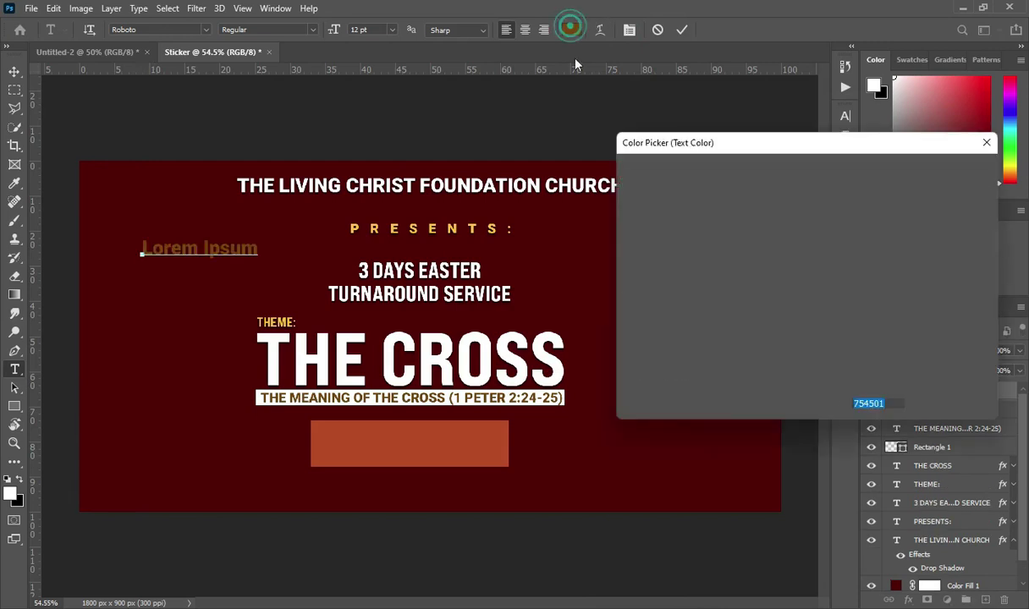
{"action": "left_click", "coordinate": [625, 178]}
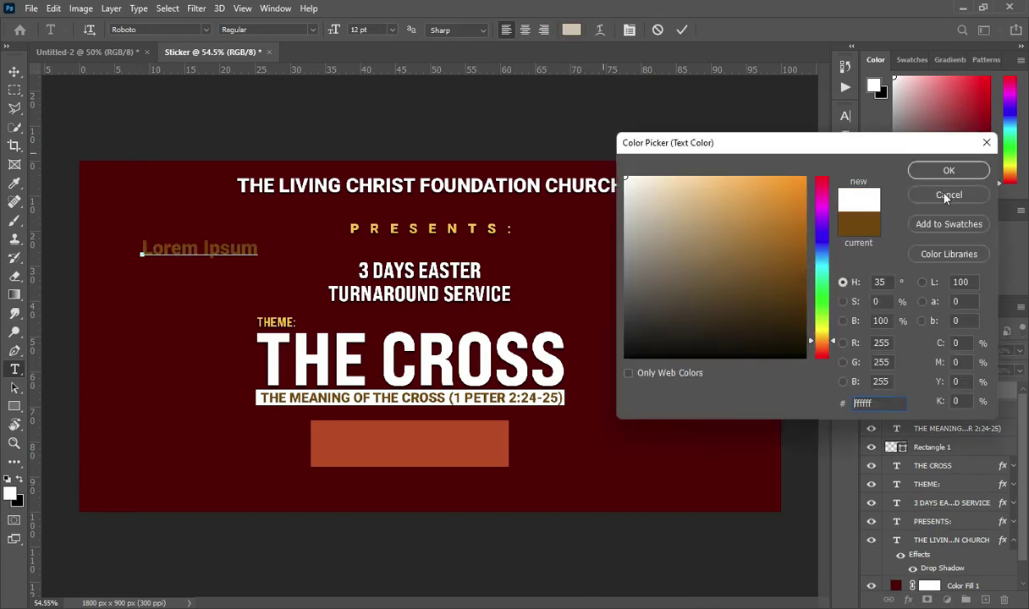
{"action": "key", "text": "Return"}
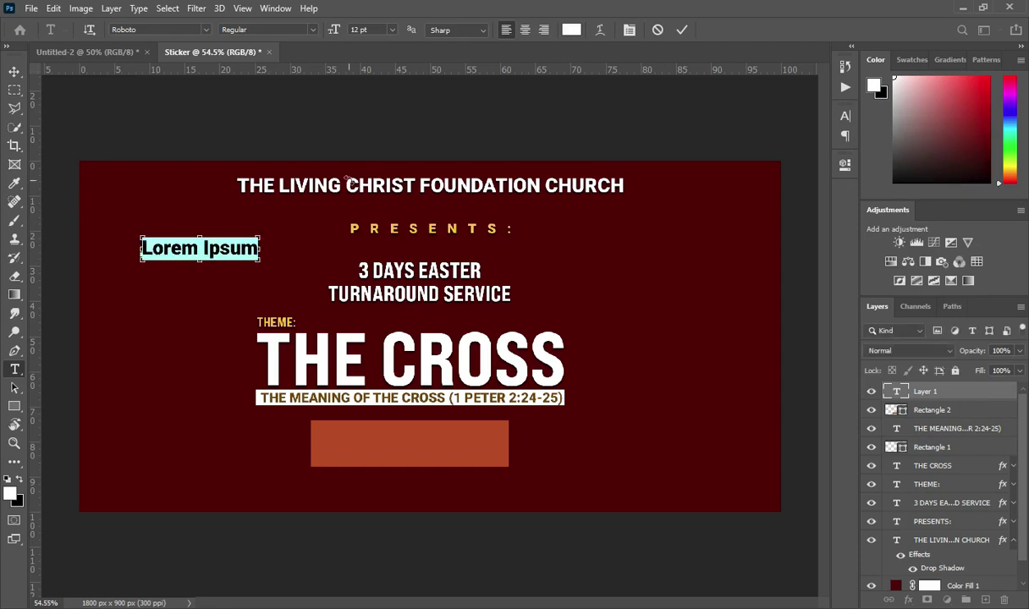
{"action": "key", "text": "ctrl+v"}
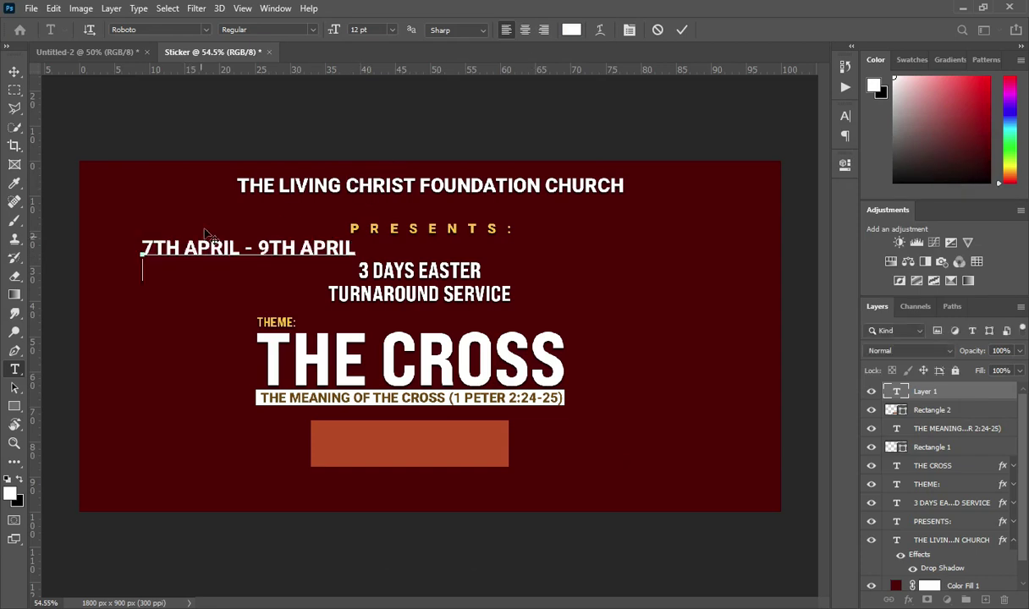
- Make the TH after 7 and the TH after 9 superscript in the 7TH APRIL - 9TH APRIL text line
{"action": "left_click_drag", "start_coordinate": [153, 247], "coordinate": [179, 247]}
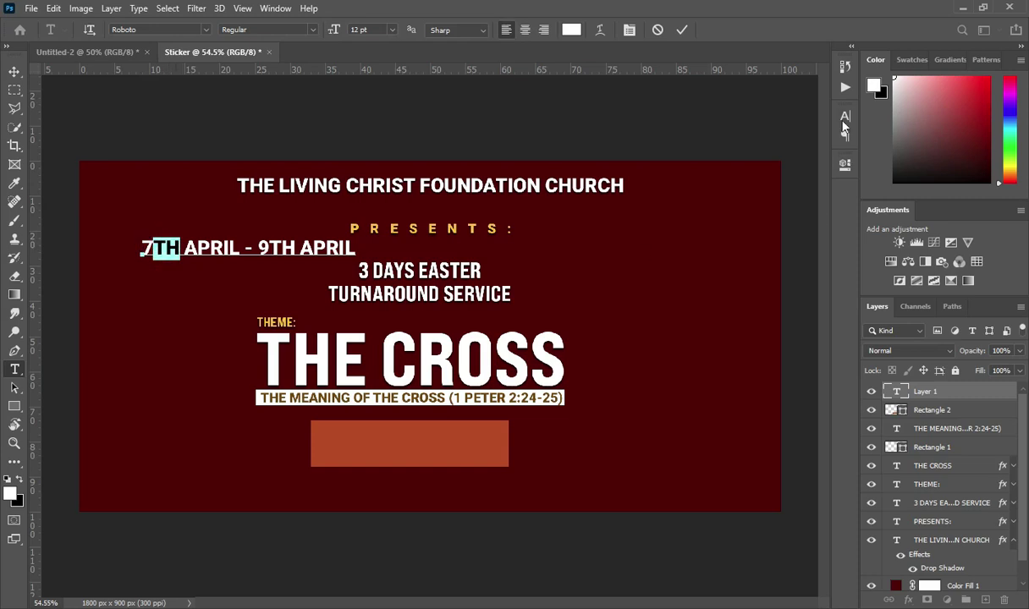
{"action": "left_click", "coordinate": [845, 116]}
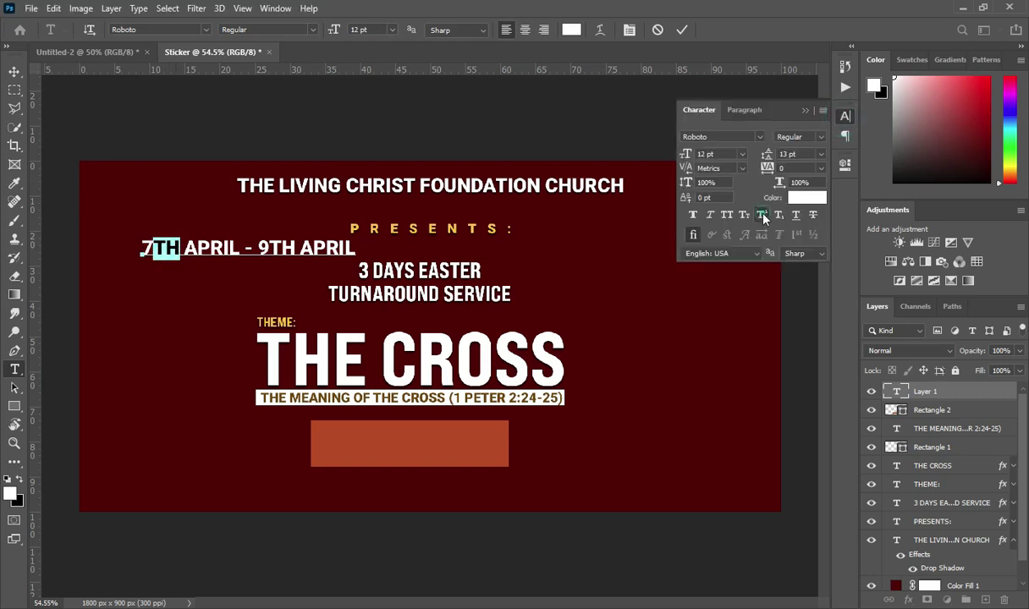
{"action": "left_click", "coordinate": [762, 217]}
{"action": "left_click", "coordinate": [804, 110]}
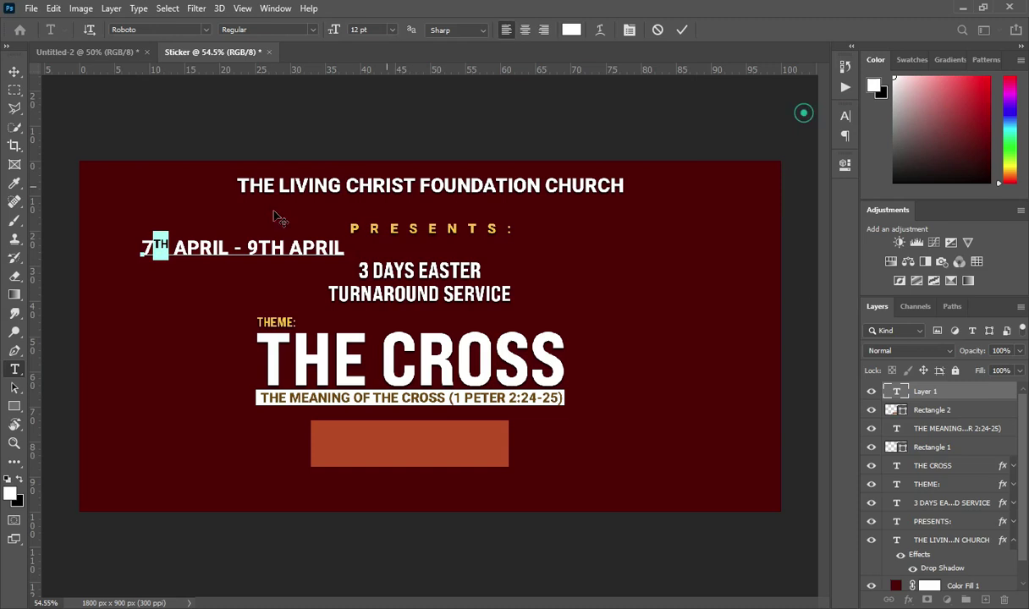
{"action": "left_click_drag", "start_coordinate": [258, 248], "coordinate": [284, 246]}
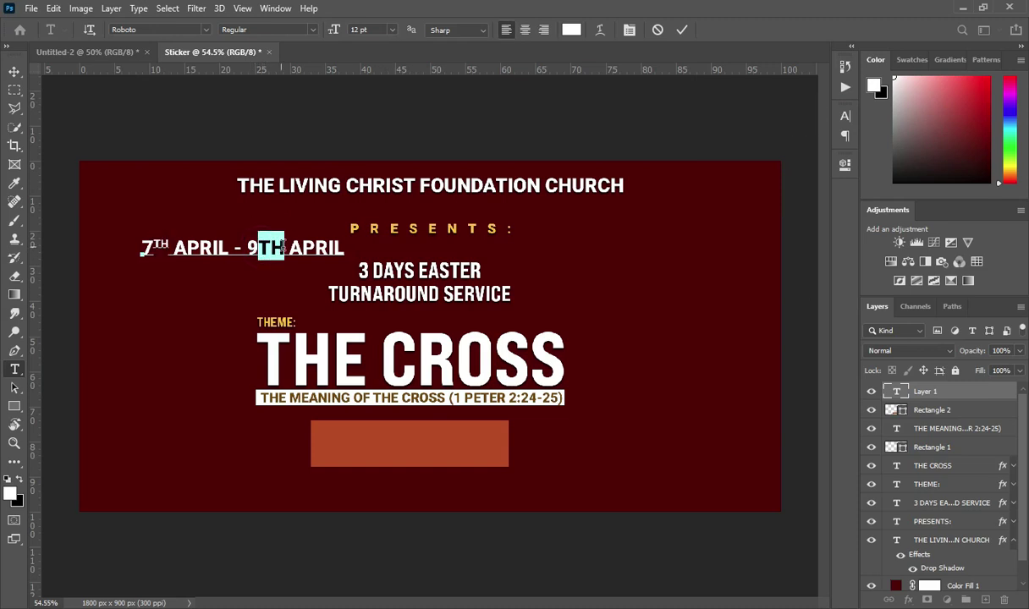
{"action": "left_click", "coordinate": [844, 116]}
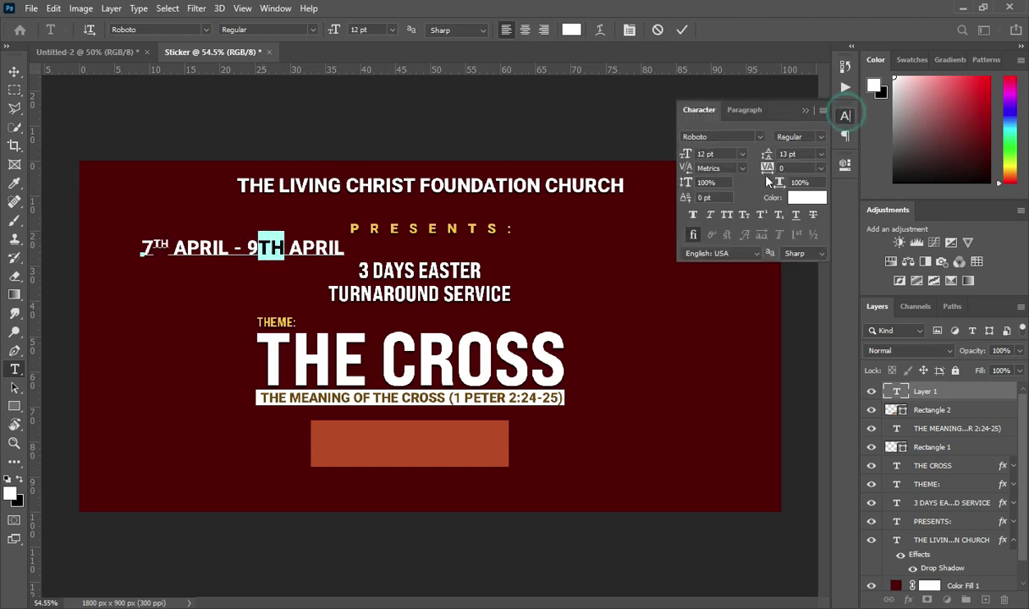
{"action": "left_click", "coordinate": [765, 217]}
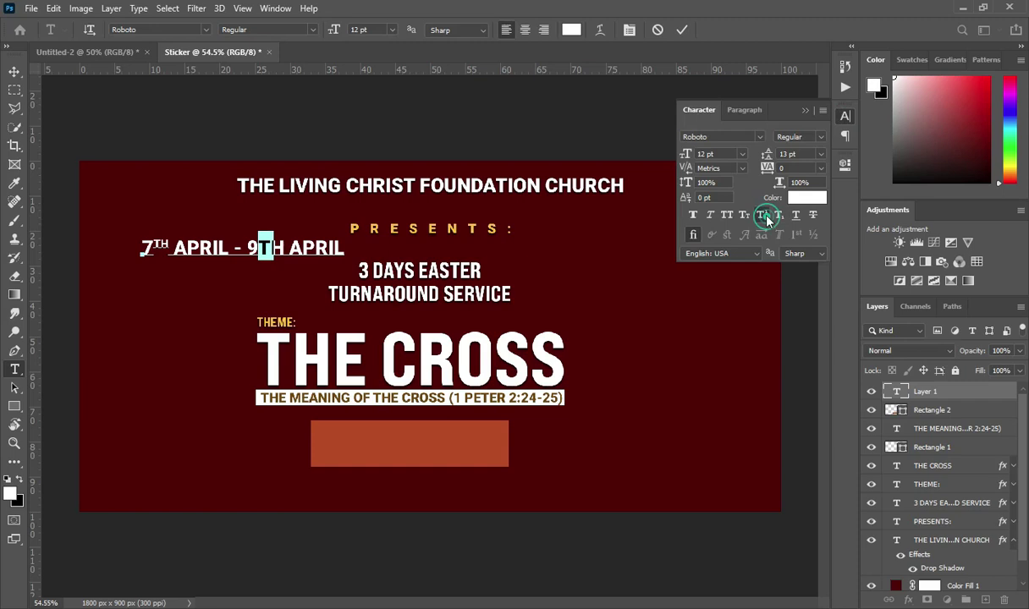
{"action": "left_click", "coordinate": [804, 110]}
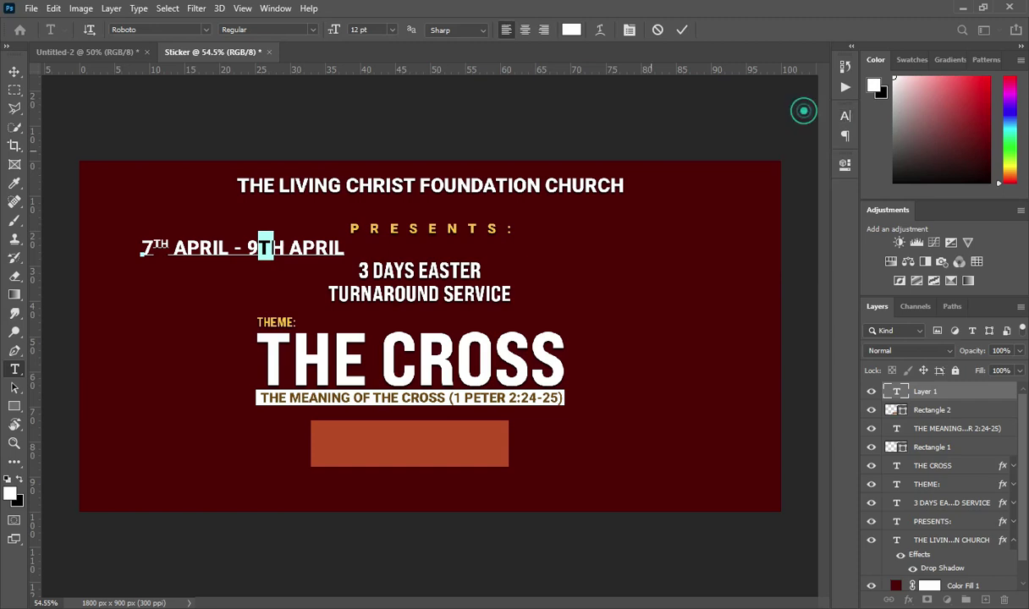
{"action": "left_click", "coordinate": [681, 30]}
- Place the date line in the upper part of the orange box and scale it to about 92.9% to fit the box width
{"action": "key", "text": "v"}
{"action": "left_click_drag", "start_coordinate": [216, 250], "coordinate": [395, 439]}
{"action": "left_click_drag", "start_coordinate": [509, 436], "coordinate": [500, 437]}
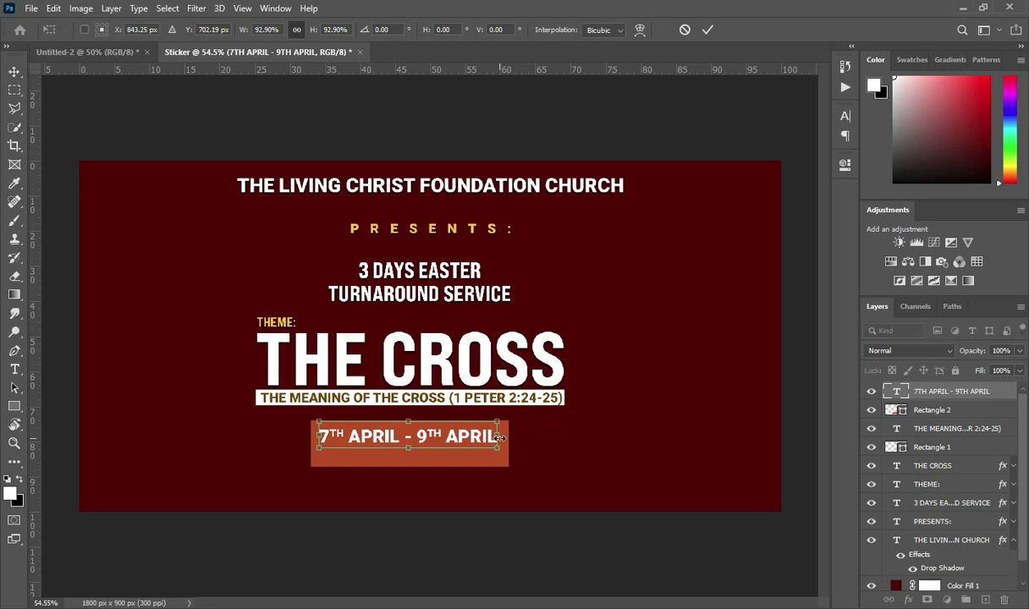
{"action": "left_click", "coordinate": [707, 30]}
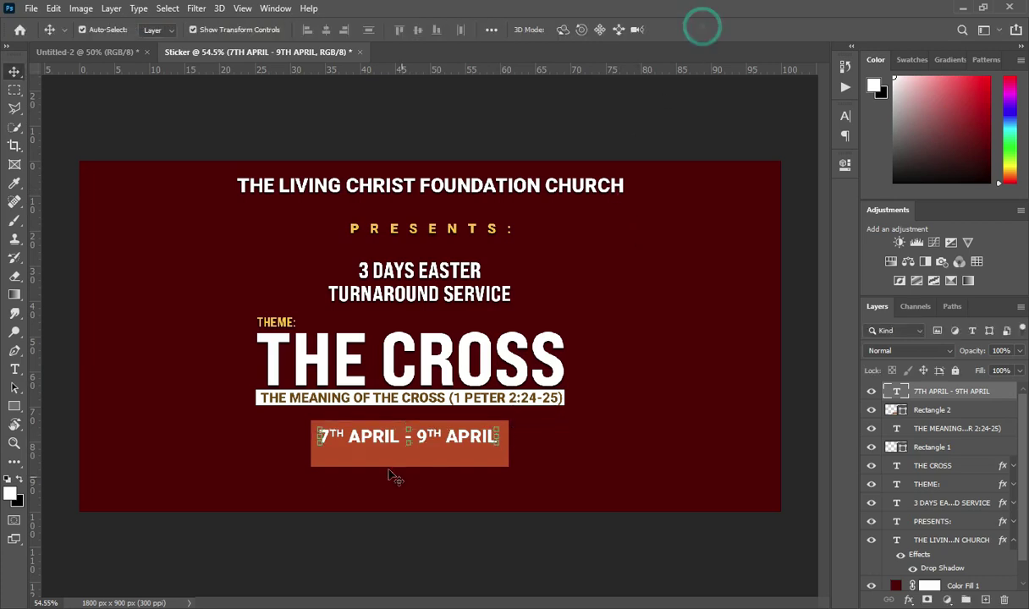
- Duplicate the date line, place the copy directly beneath it inside the orange box, and switch to the text notes
{"action": "key", "text": "ctrl+j"}
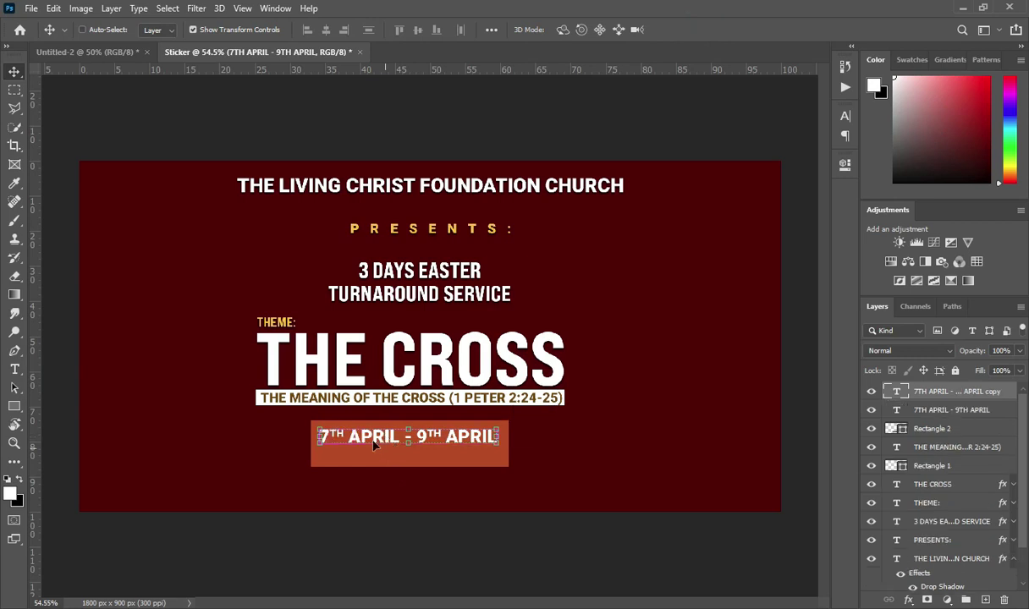
{"action": "left_click_drag", "start_coordinate": [383, 449], "coordinate": [385, 455]}
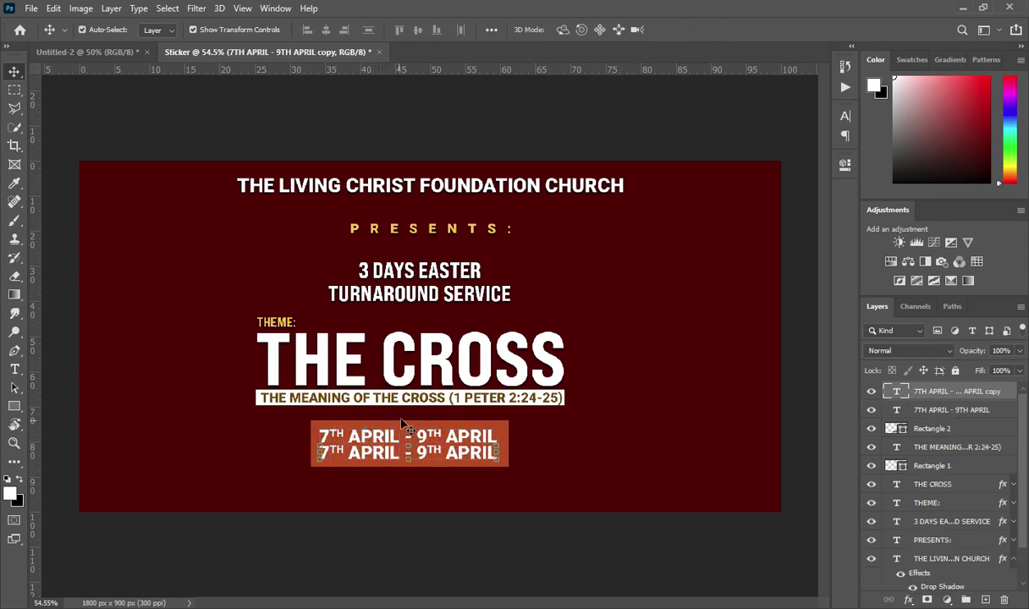
{"action": "key", "text": "alt+Tab"}
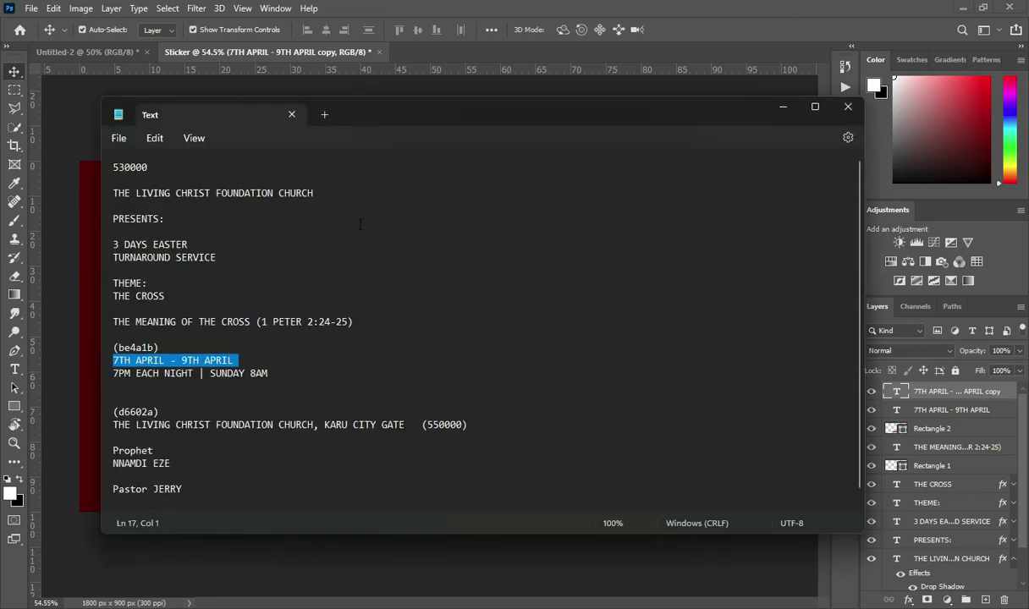
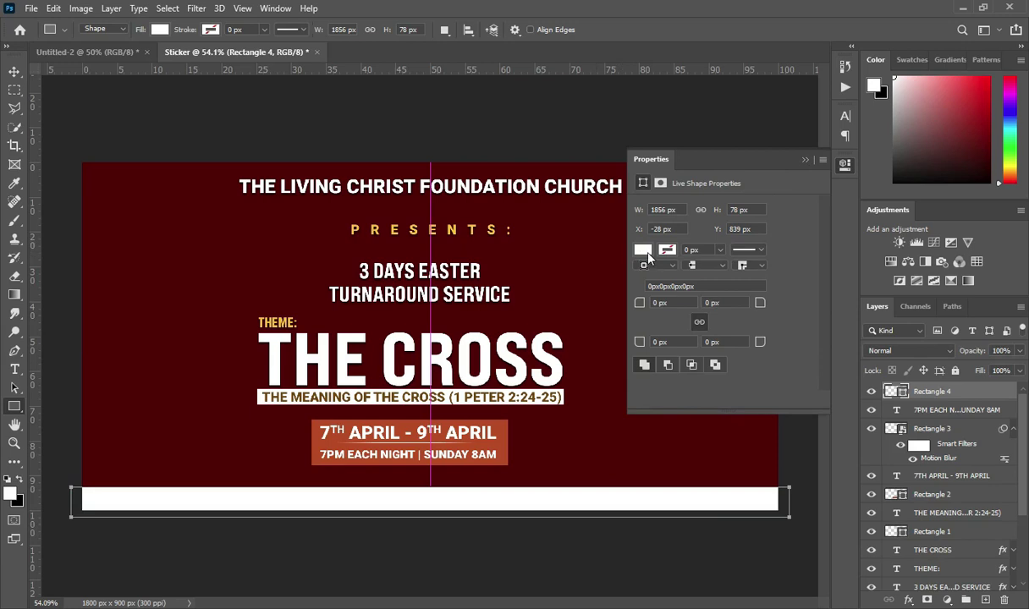
- Fill the white Rectangle 4 bar along the sticker's lower edge with the color d6602a
{"action": "key", "text": "v"}
{"action": "left_click", "coordinate": [643, 250]}
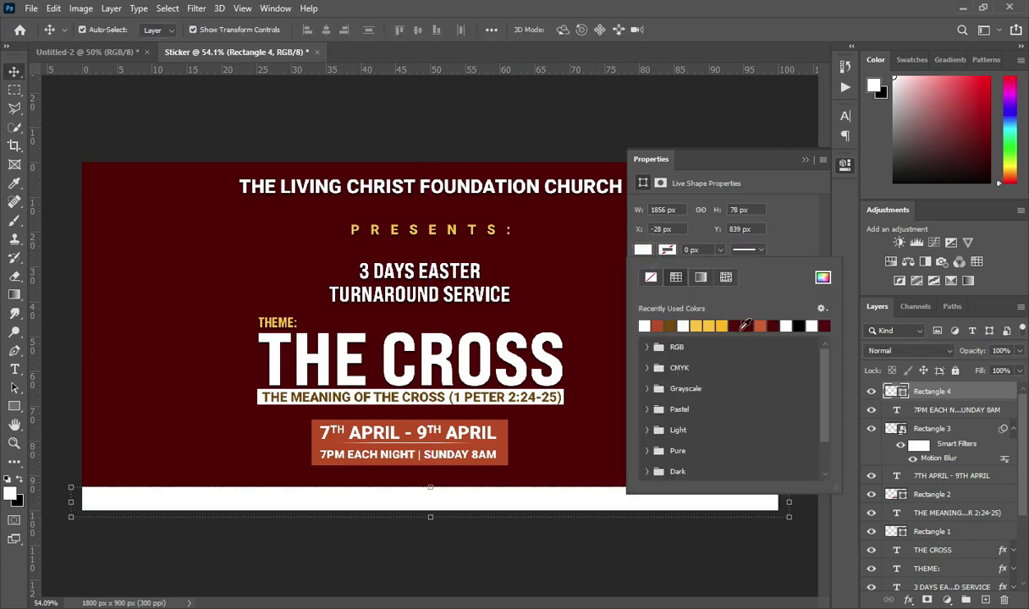
{"action": "left_click", "coordinate": [822, 278]}
{"action": "type", "text": "d6602a"}
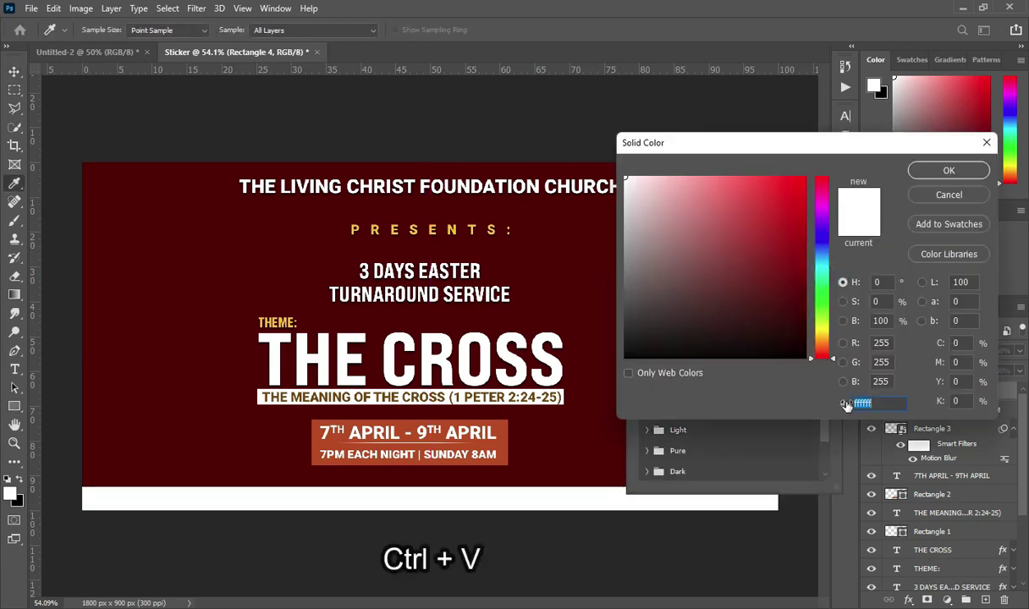
{"action": "left_click", "coordinate": [949, 170]}
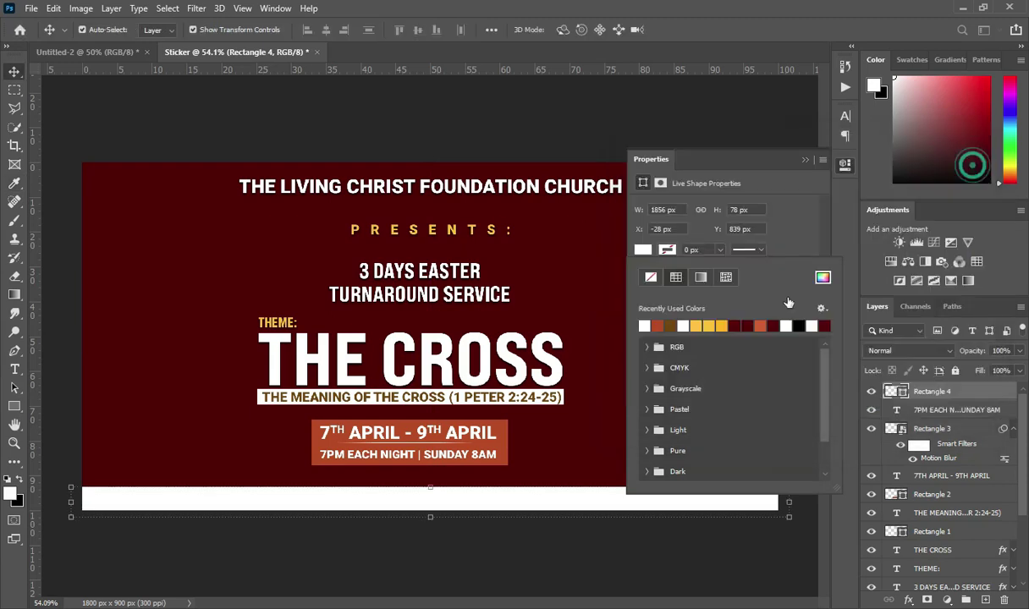
{"action": "left_click", "coordinate": [803, 162]}
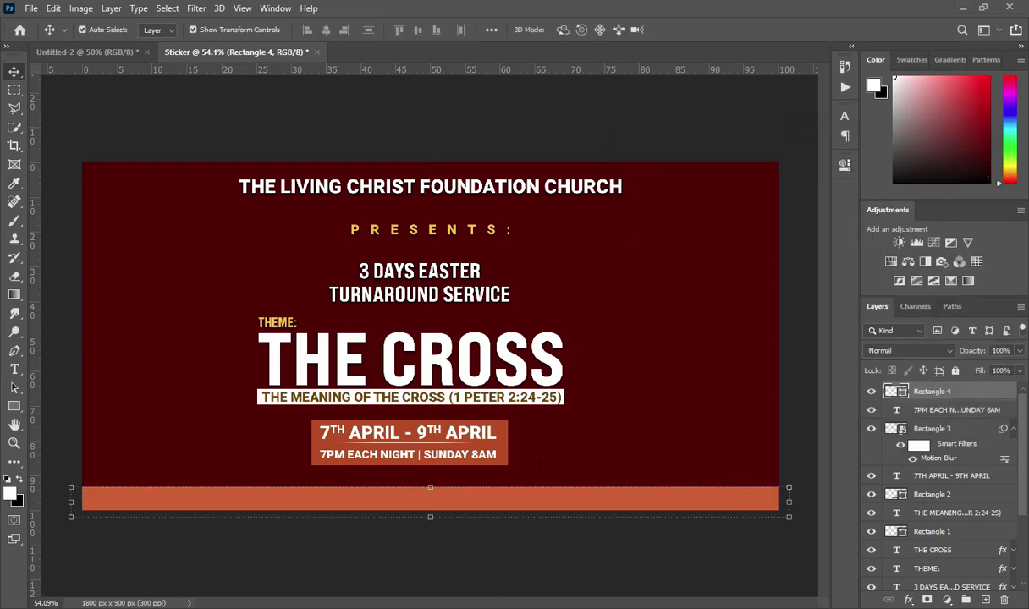
- Switch to the text notes, copy THE LIVING CHRIST FOUNDATION CHURCH, KARU CITY GATE without the bracketed code, and return to Photoshop
{"action": "key", "text": "alt+Tab"}
{"action": "left_click_drag", "start_coordinate": [114, 425], "coordinate": [476, 427]}
{"action": "left_click_drag", "start_coordinate": [414, 424], "coordinate": [405, 424]}
{"action": "key", "text": "ctrl+c"}
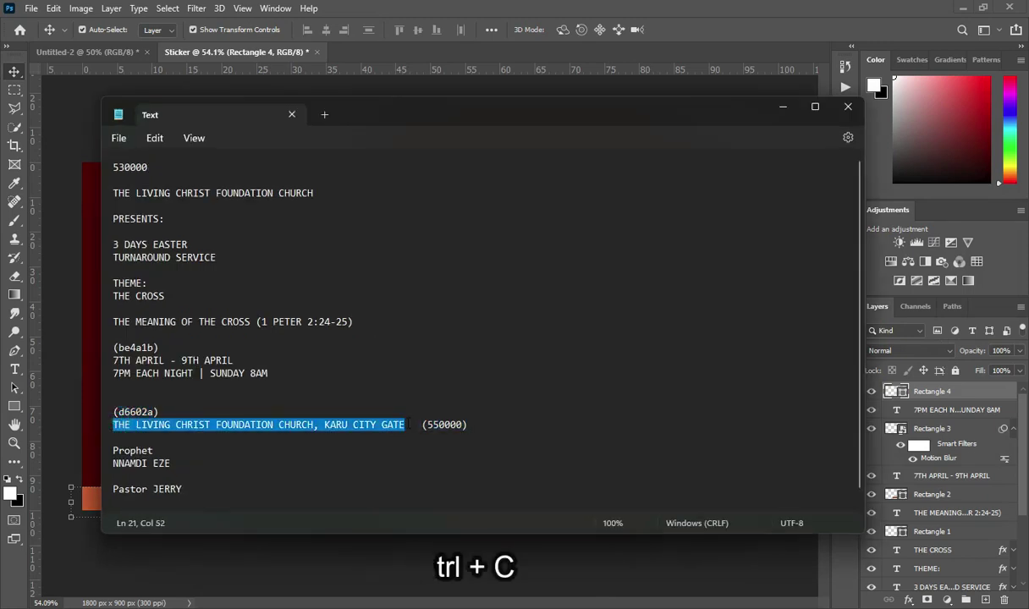
{"action": "left_click", "coordinate": [783, 110]}
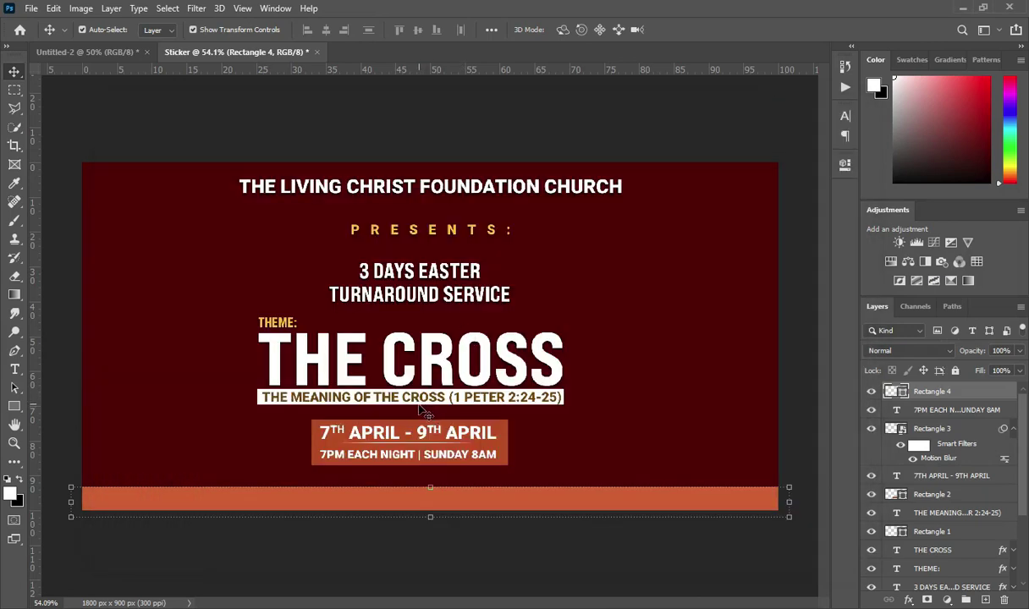
- Add the copied church and location line as a white 12 pt Roboto text line just above the orange bottom bar
{"action": "key", "text": "t"}
{"action": "left_click", "coordinate": [152, 464]}
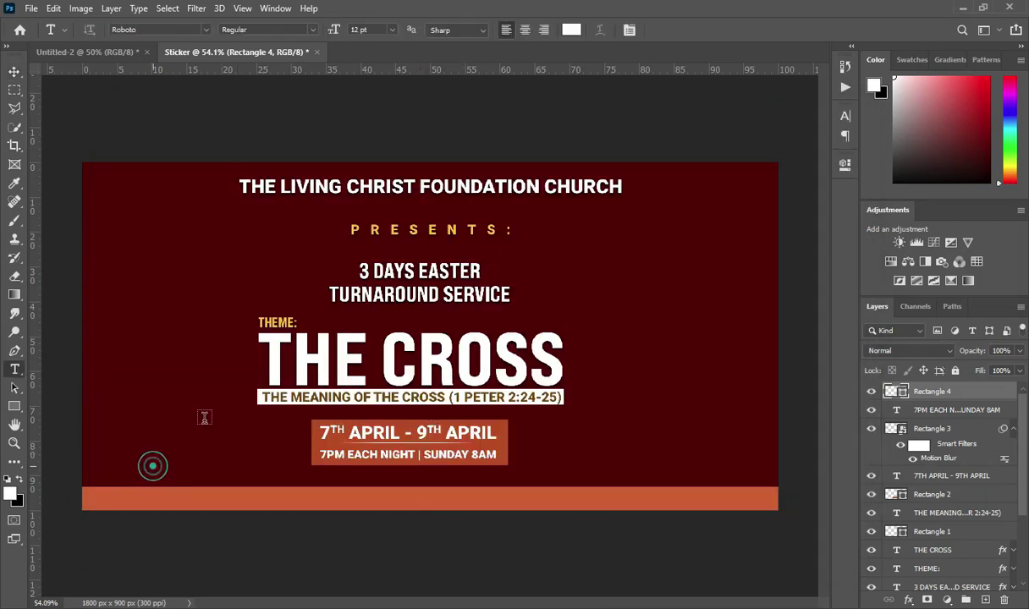
{"action": "key", "text": "ctrl+v"}
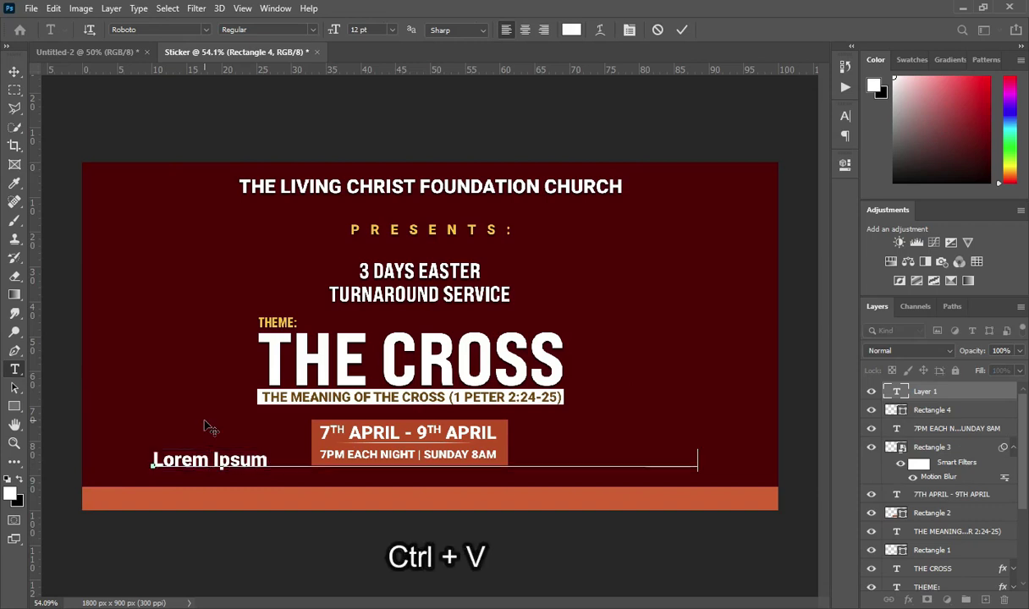
{"action": "left_click", "coordinate": [681, 30]}
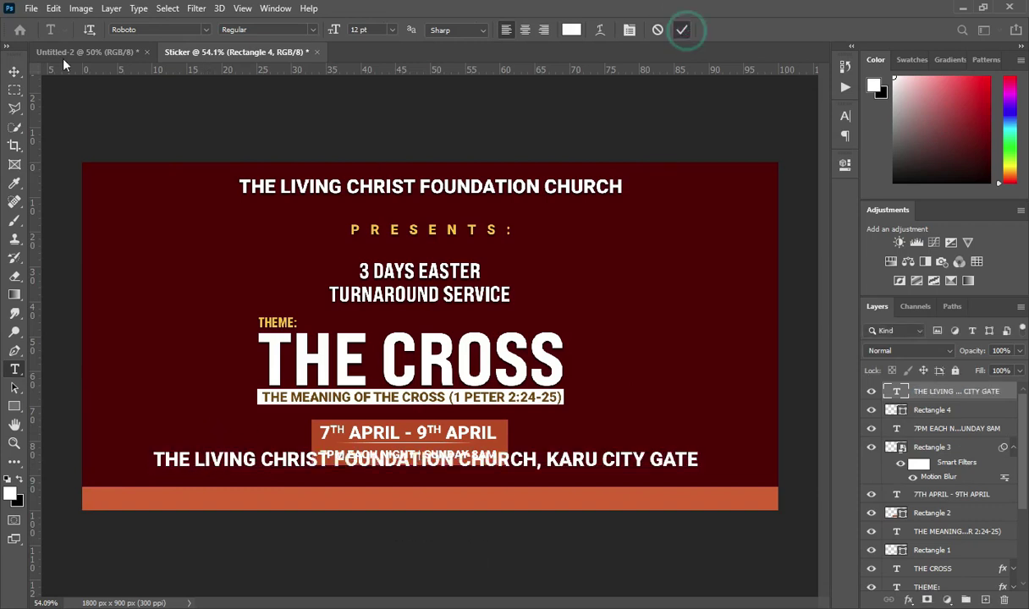
- Move the new text line onto the bottom bar and scale it down to about 62.8%
{"action": "left_click", "coordinate": [15, 71]}
{"action": "left_click_drag", "start_coordinate": [154, 463], "coordinate": [277, 470]}
{"action": "left_click_drag", "start_coordinate": [541, 465], "coordinate": [362, 500]}
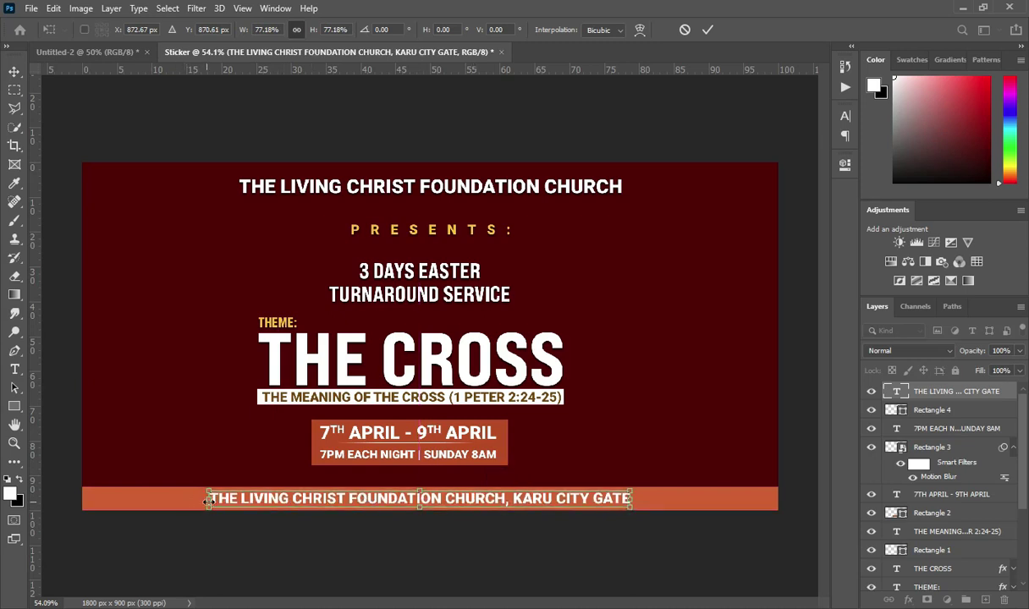
{"action": "left_click_drag", "start_coordinate": [207, 501], "coordinate": [257, 500]}
{"action": "left_click_drag", "start_coordinate": [633, 499], "coordinate": [595, 482]}
{"action": "left_click", "coordinate": [709, 30]}
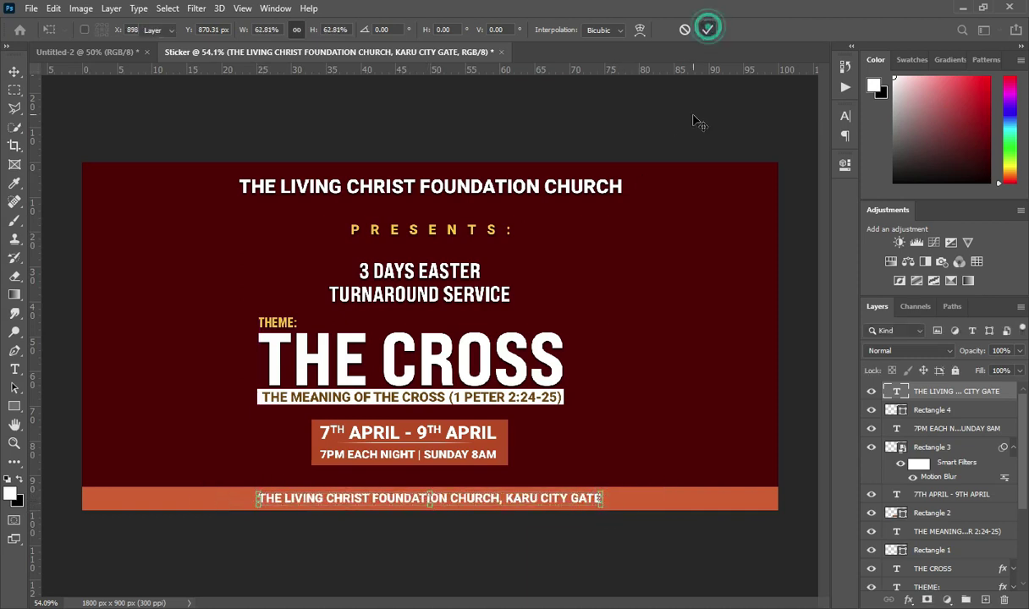
- Center the footer text line horizontally on the canvas and clear the selection
{"action": "key", "text": "ctrl+a"}
{"action": "left_click", "coordinate": [326, 30]}
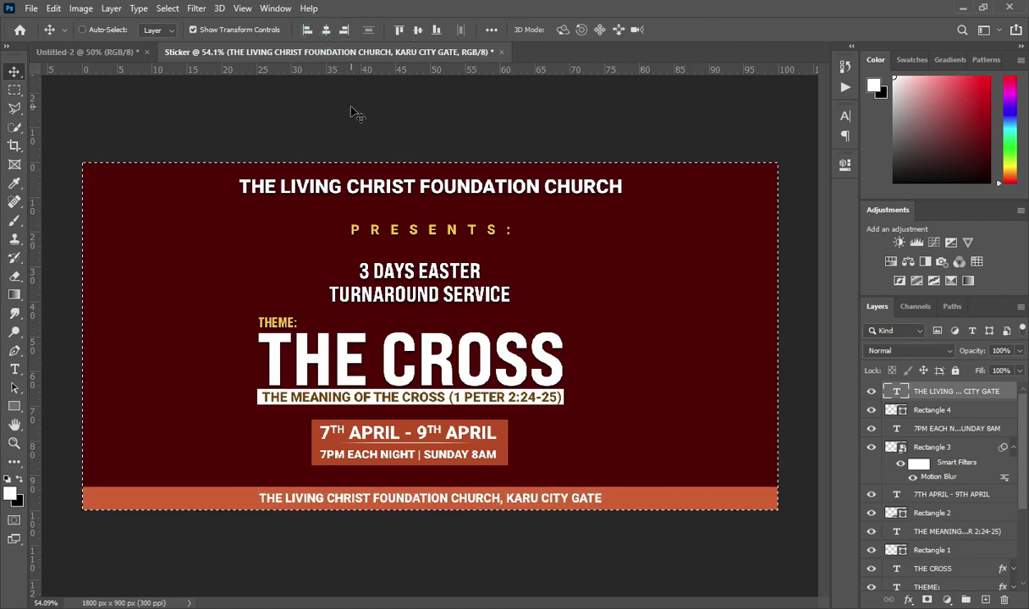
{"action": "key", "text": "ctrl+d"}
{"action": "left_click", "coordinate": [460, 133]}
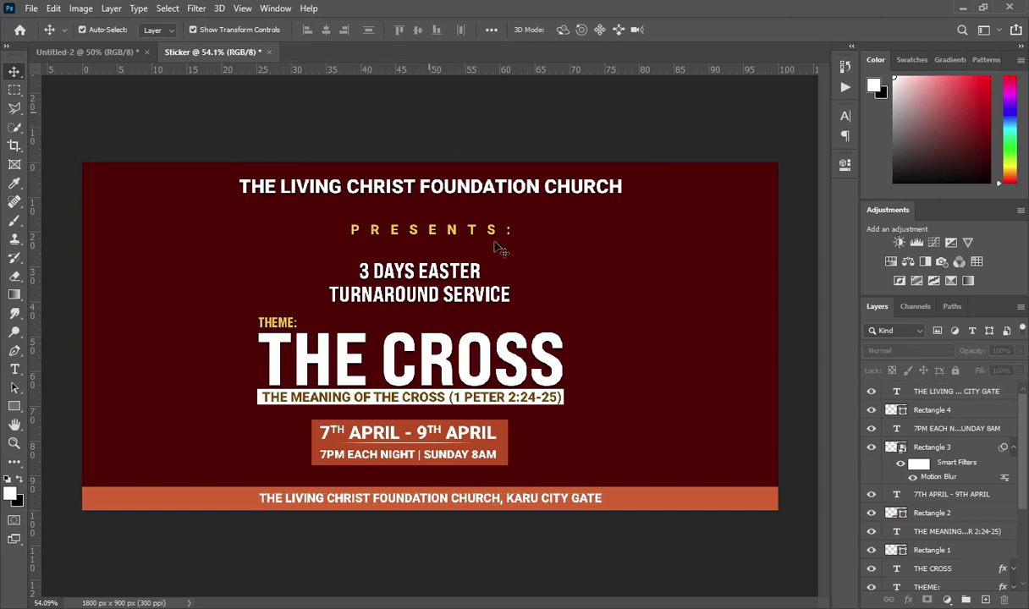
- Reselect the footer text layer and recolor its text dark brown, 521801, based on the date box's orange
{"action": "key", "text": "ctrl+z"}
{"action": "key", "text": "t"}
{"action": "left_click", "coordinate": [571, 30]}
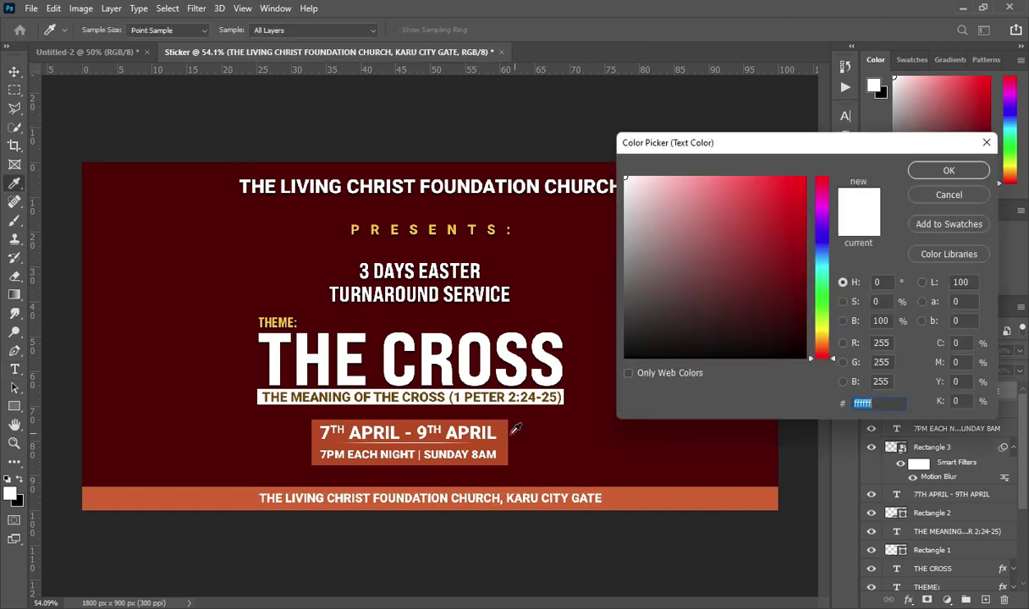
{"action": "left_click", "coordinate": [508, 432]}
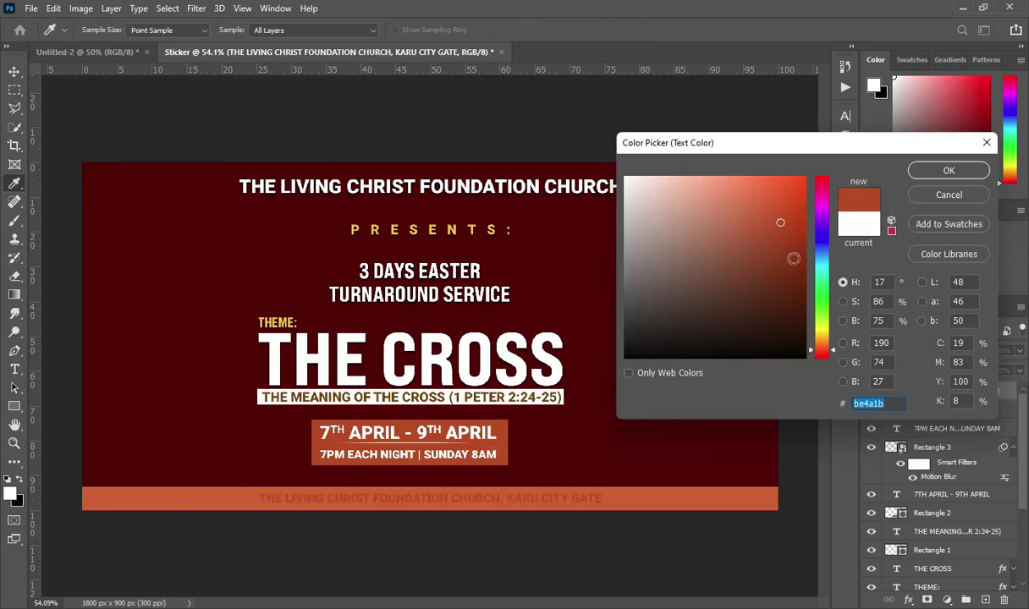
{"action": "left_click_drag", "start_coordinate": [792, 245], "coordinate": [803, 296]}
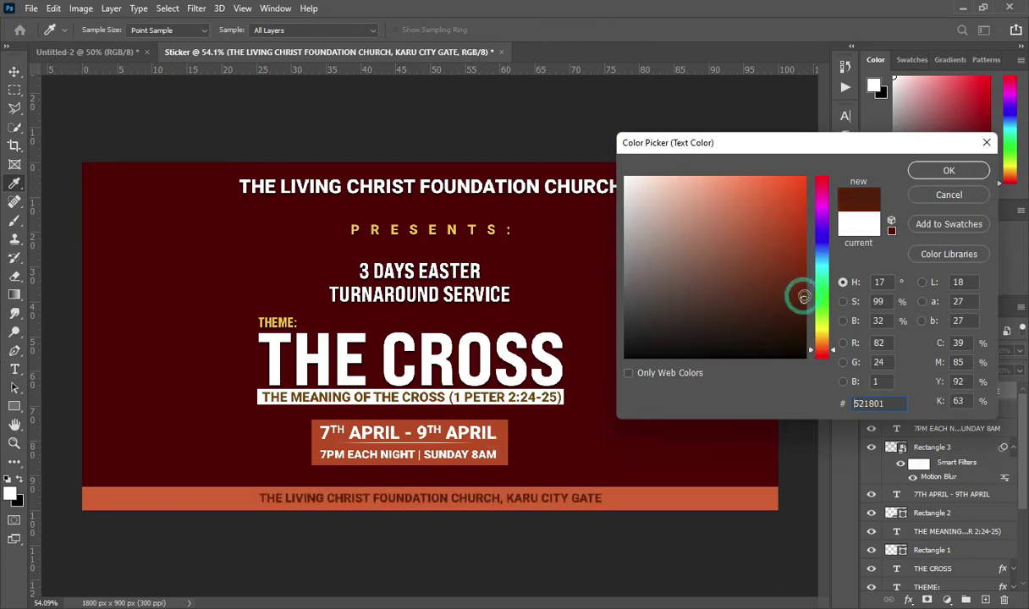
{"action": "left_click", "coordinate": [948, 170]}
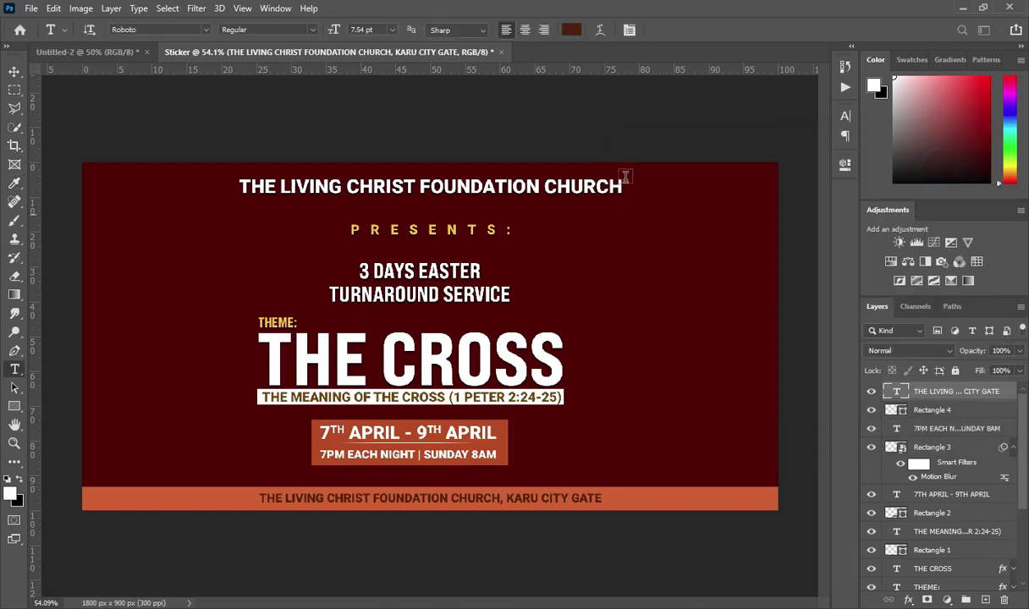
{"action": "left_click", "coordinate": [13, 73]}
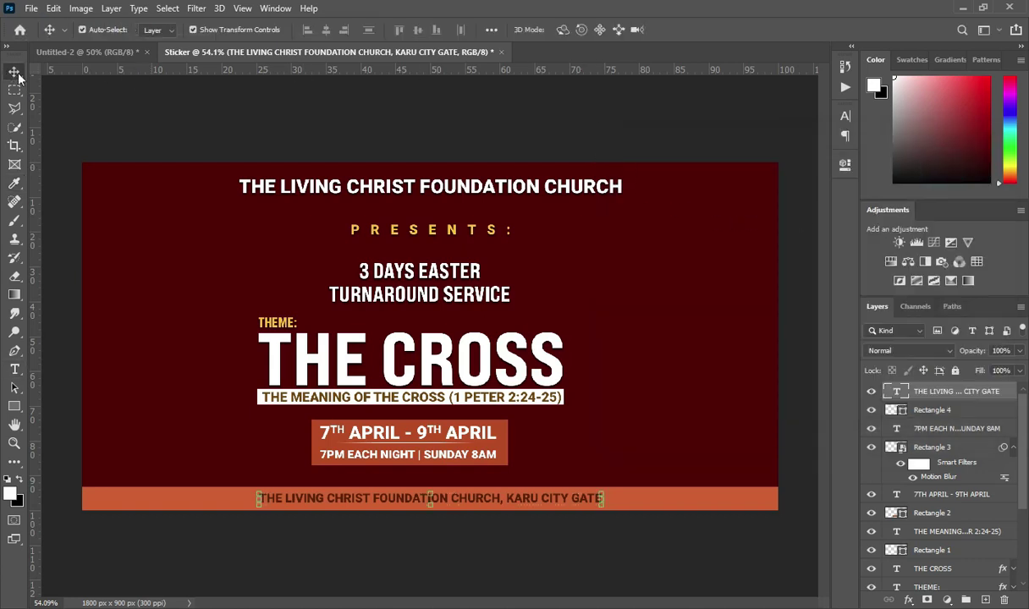
{"action": "left_click", "coordinate": [262, 142]}
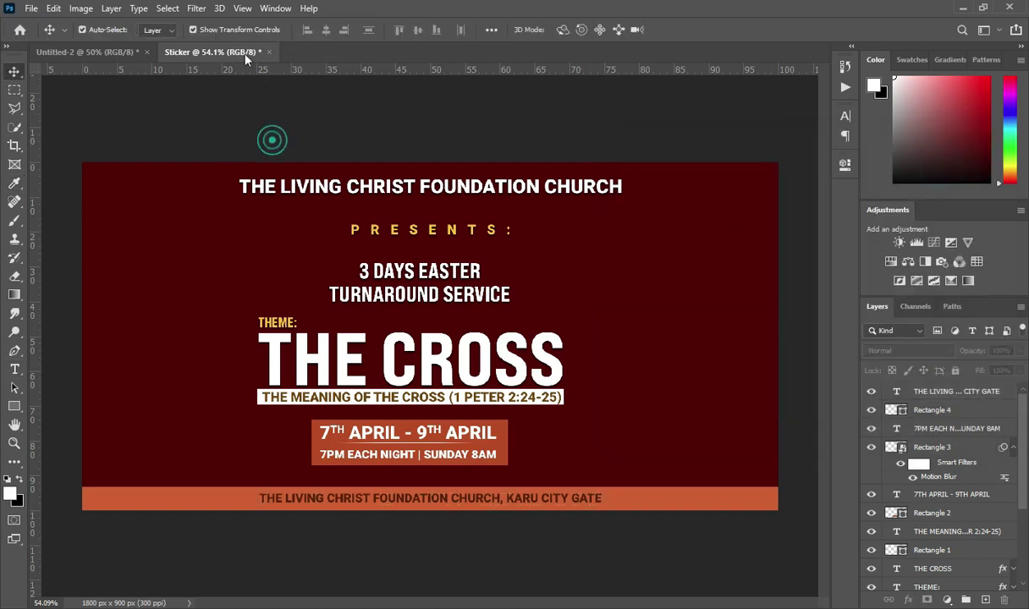
- Group the footer text layer together with Rectangle 4
{"action": "left_click", "coordinate": [951, 391]}
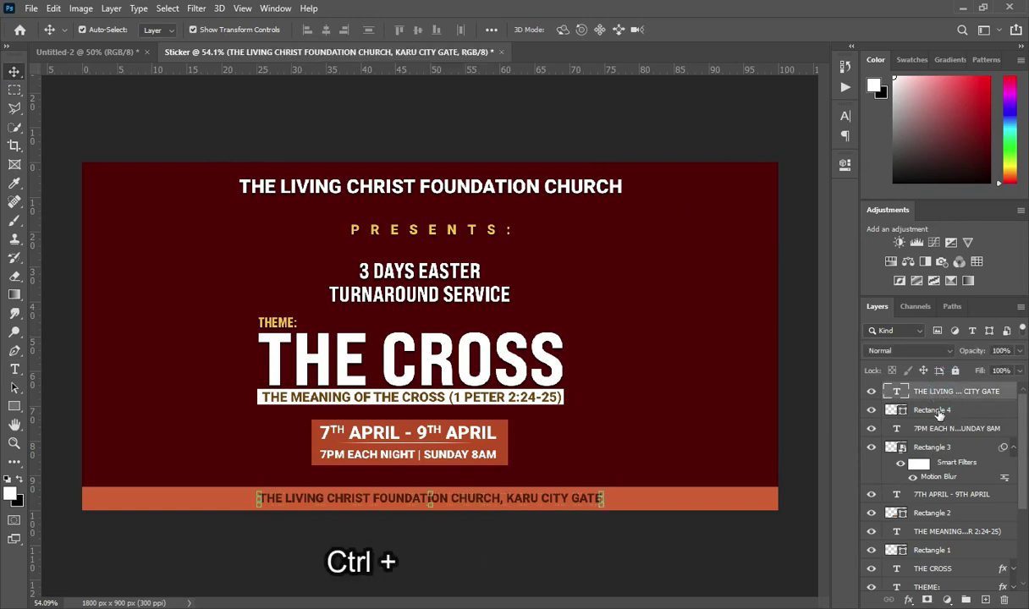
{"action": "left_click", "coordinate": [938, 411], "text": "ctrl"}
{"action": "key", "text": "ctrl+g"}
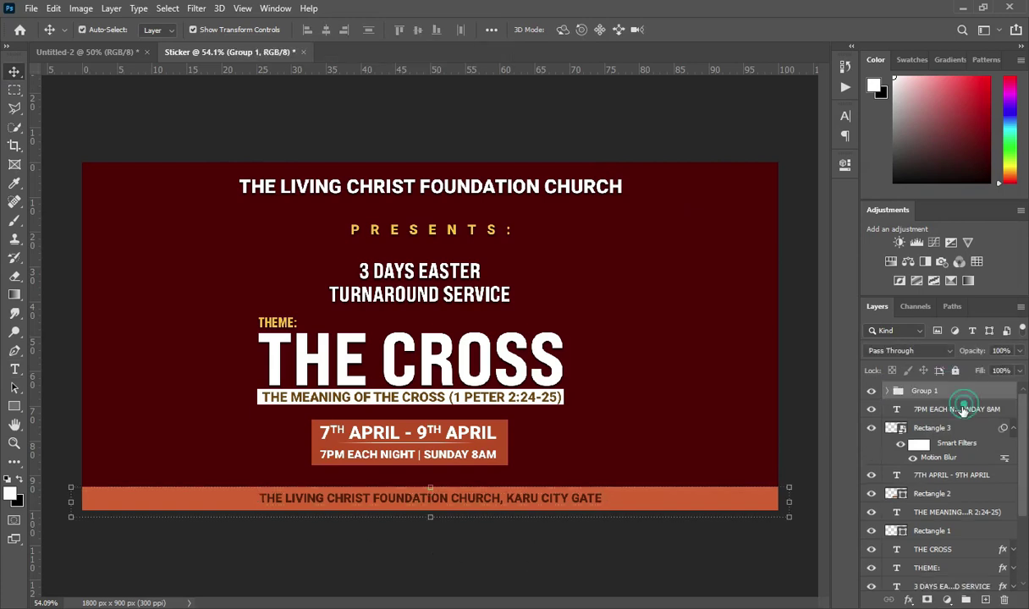
- Group the service time text, Rectangle 3, the April date text and Rectangle 2
{"action": "left_click", "coordinate": [960, 410]}
{"action": "left_click", "coordinate": [1013, 428]}
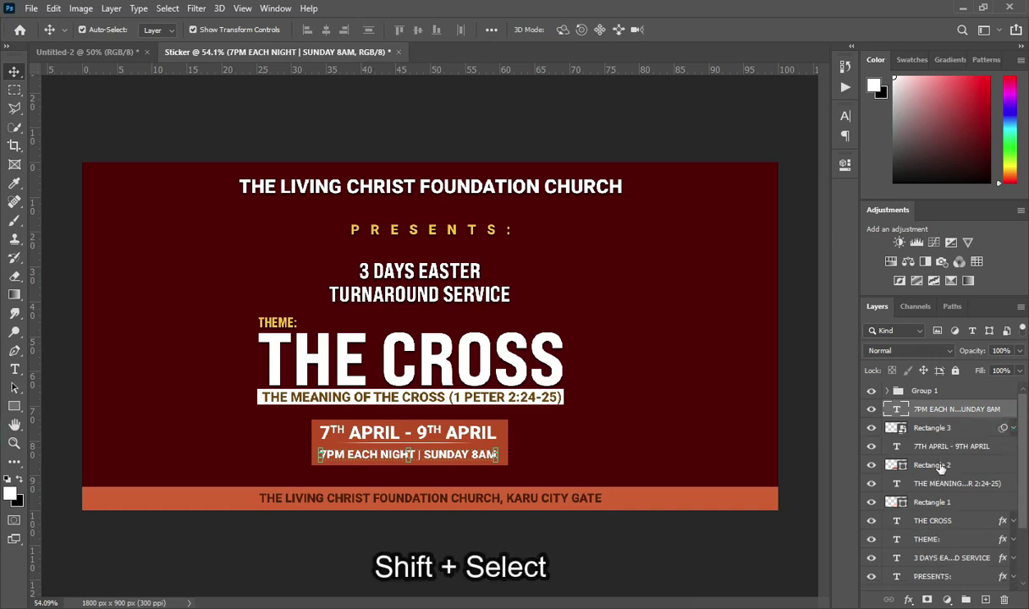
{"action": "left_click", "coordinate": [939, 465], "text": "shift"}
{"action": "key", "text": "ctrl+g"}
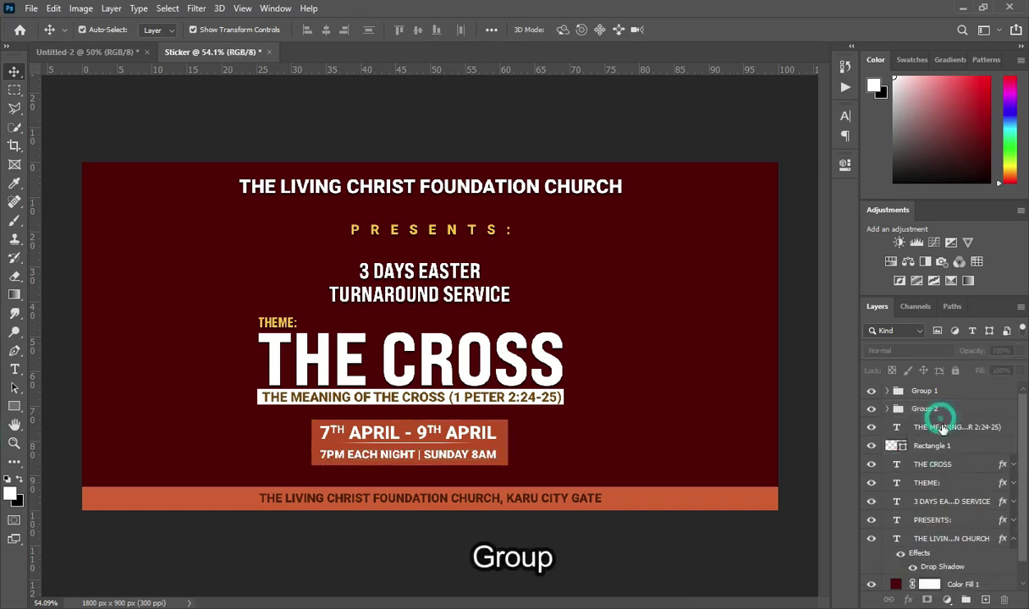
- Group the scripture text, Rectangle 1, THE CROSS and THEME: layers
{"action": "left_click", "coordinate": [935, 429]}
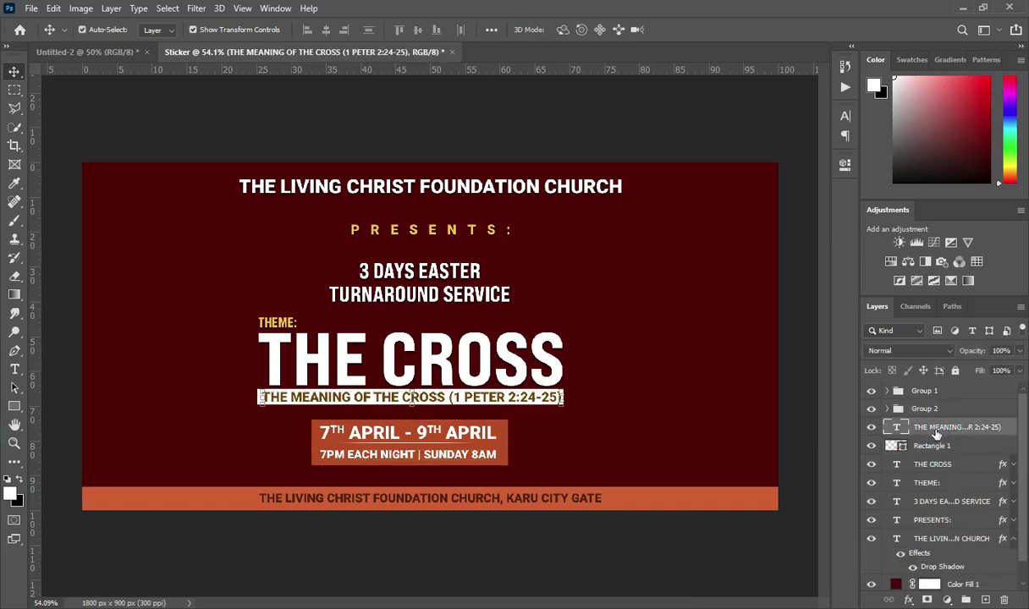
{"action": "left_click", "coordinate": [935, 484], "text": "shift"}
{"action": "key", "text": "ctrl+g"}
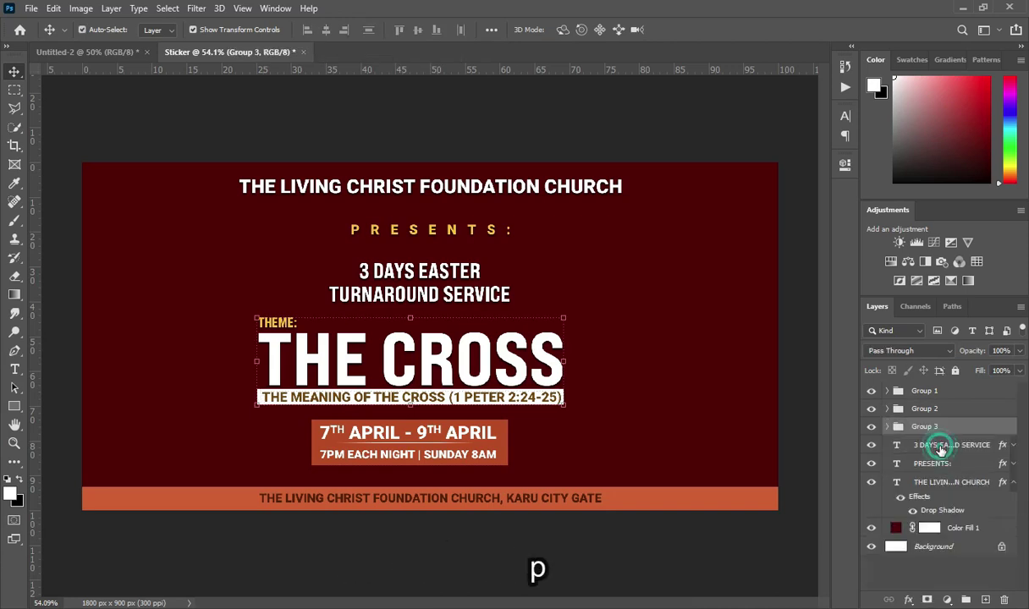
- Group the 3 DAYS EASTER TURNAROUND SERVICE and PRESENTS: text layers
{"action": "left_click", "coordinate": [936, 444]}
{"action": "left_click", "coordinate": [1013, 482]}
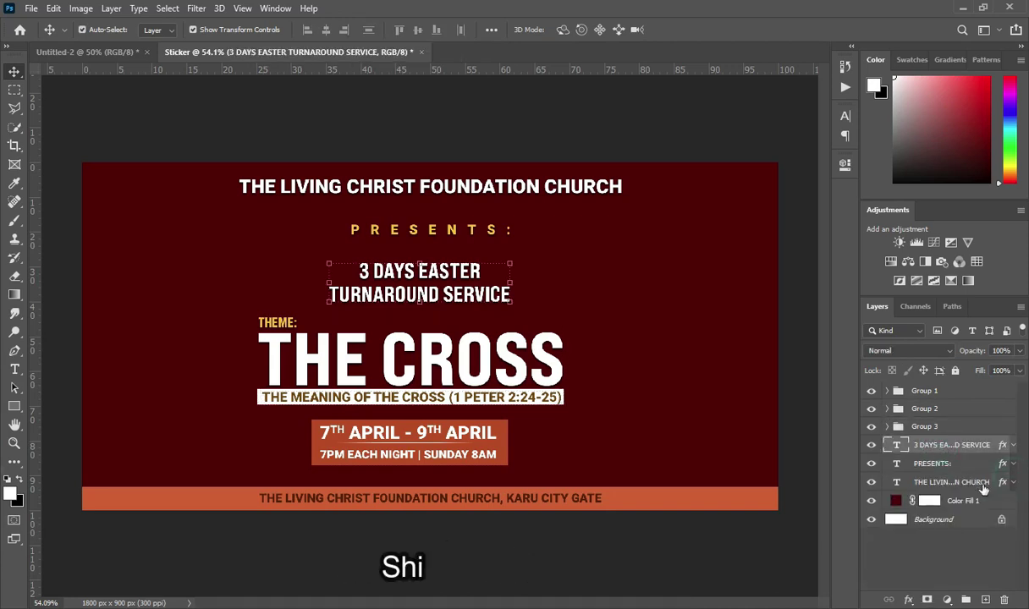
{"action": "left_click", "coordinate": [933, 464], "text": "shift"}
{"action": "key", "text": "ctrl+g"}
- Put the church name text at the top into its own group and select the Color Fill 1 layer
{"action": "left_click", "coordinate": [935, 464]}
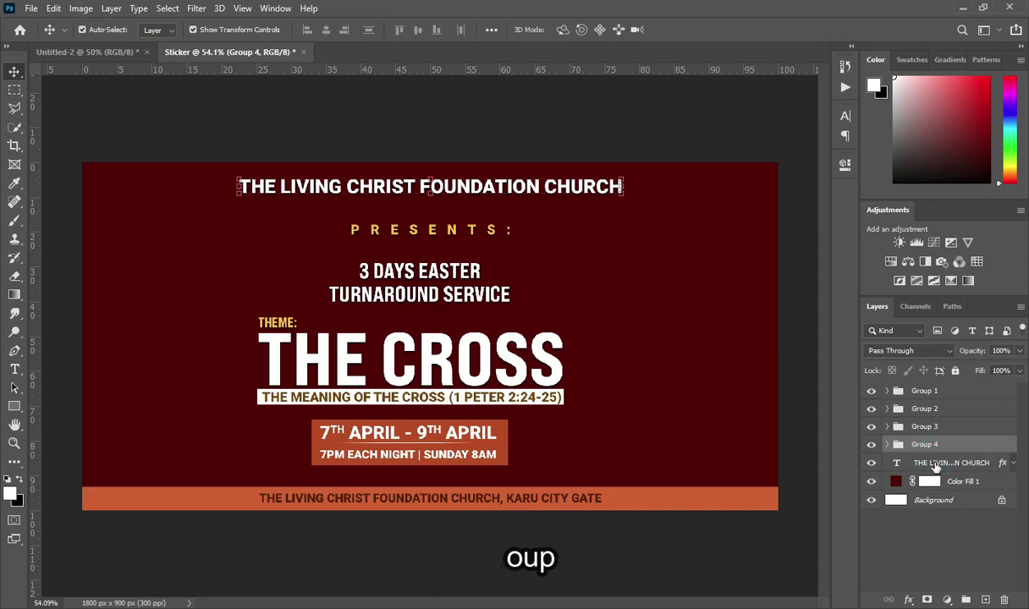
{"action": "key", "text": "ctrl+g"}
{"action": "left_click", "coordinate": [891, 462]}
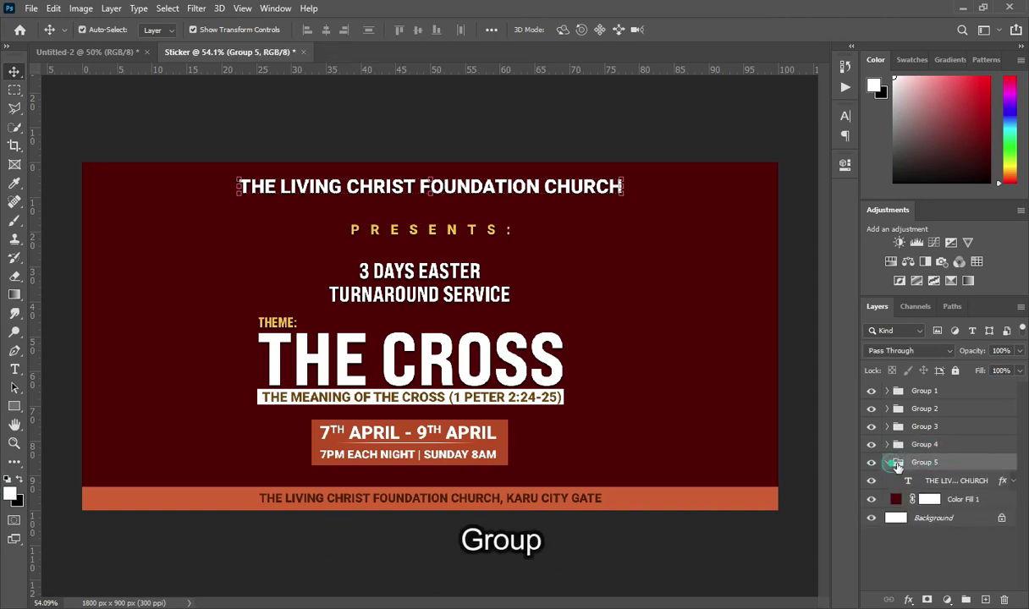
{"action": "left_click", "coordinate": [973, 481]}
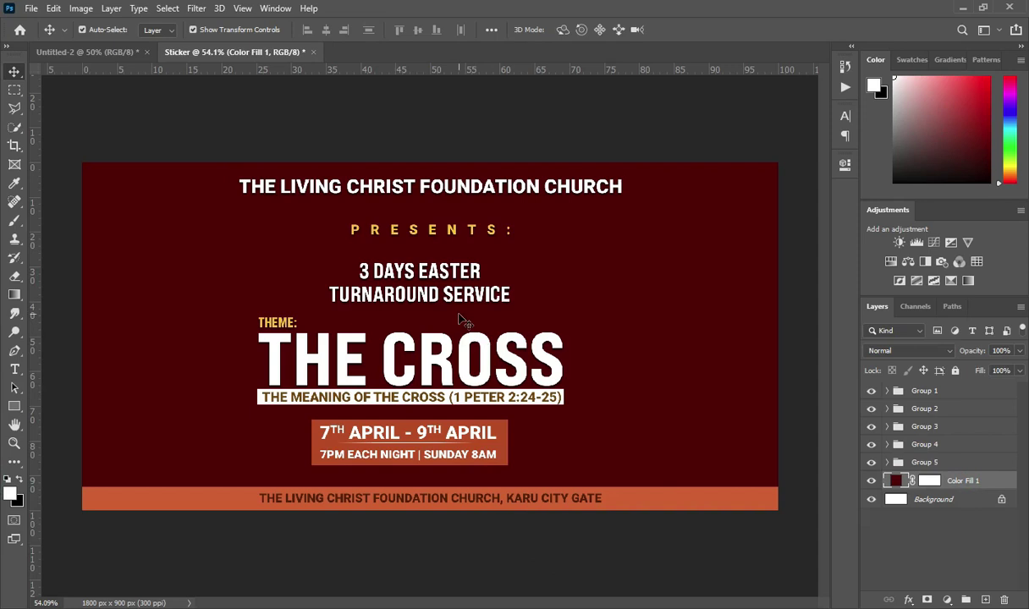
- Show the red-tie portrait in the Untitled-2 document and copy it onto the Sticker canvas
{"action": "left_click", "coordinate": [528, 385]}
{"action": "left_click", "coordinate": [88, 51]}
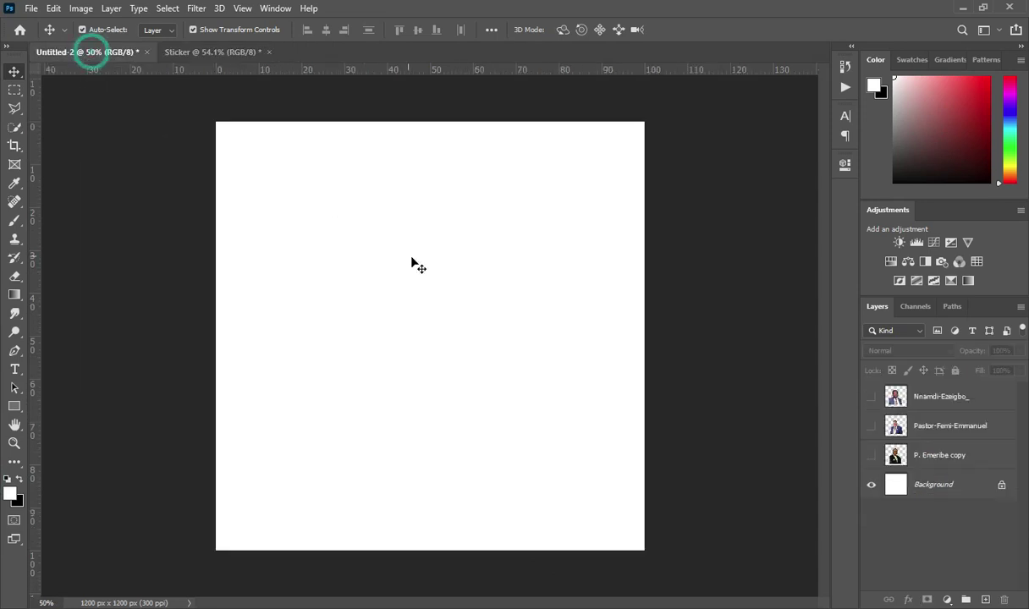
{"action": "left_click", "coordinate": [871, 396]}
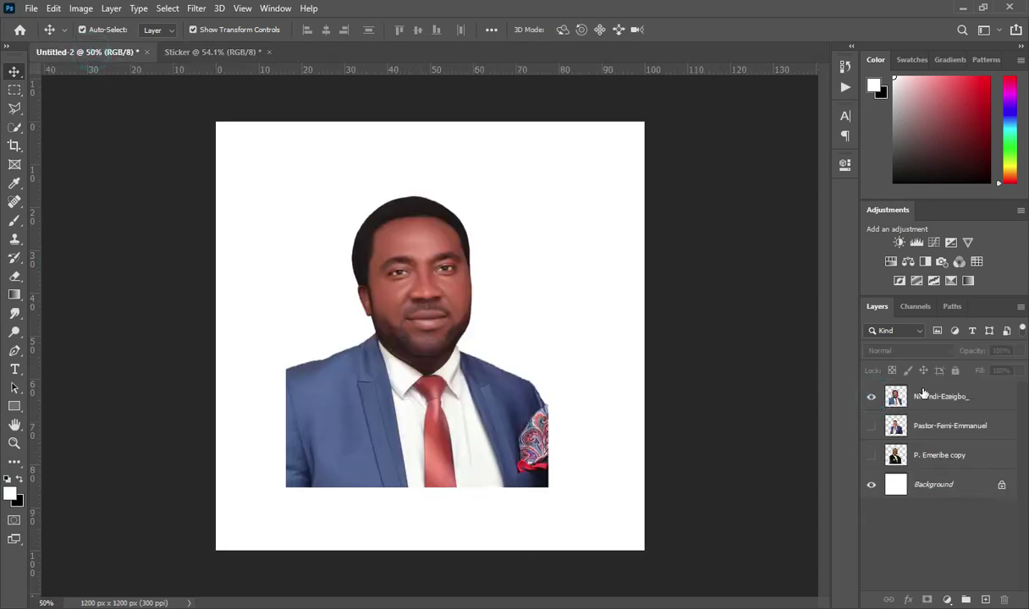
{"action": "left_click_drag", "start_coordinate": [368, 306], "coordinate": [652, 264]}
- Scale the red-tie portrait to about 57.3% and place it beside the theme text, its top edge level with PRESENTS
{"action": "left_click_drag", "start_coordinate": [649, 164], "coordinate": [655, 276]}
{"action": "left_click_drag", "start_coordinate": [666, 337], "coordinate": [683, 279]}
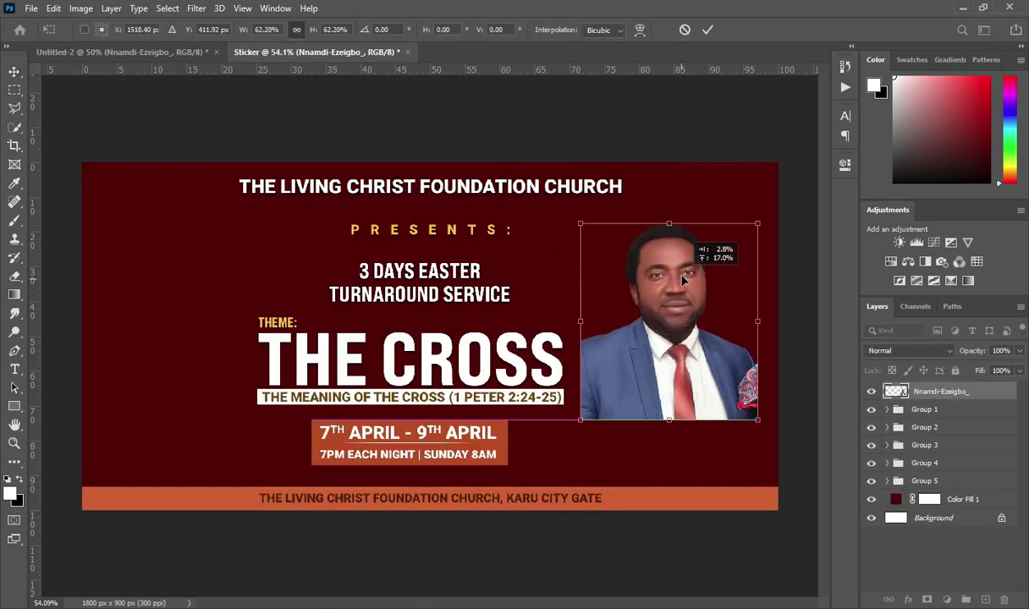
{"action": "left_click_drag", "start_coordinate": [757, 322], "coordinate": [744, 321]}
{"action": "left_click_drag", "start_coordinate": [659, 377], "coordinate": [668, 361]}
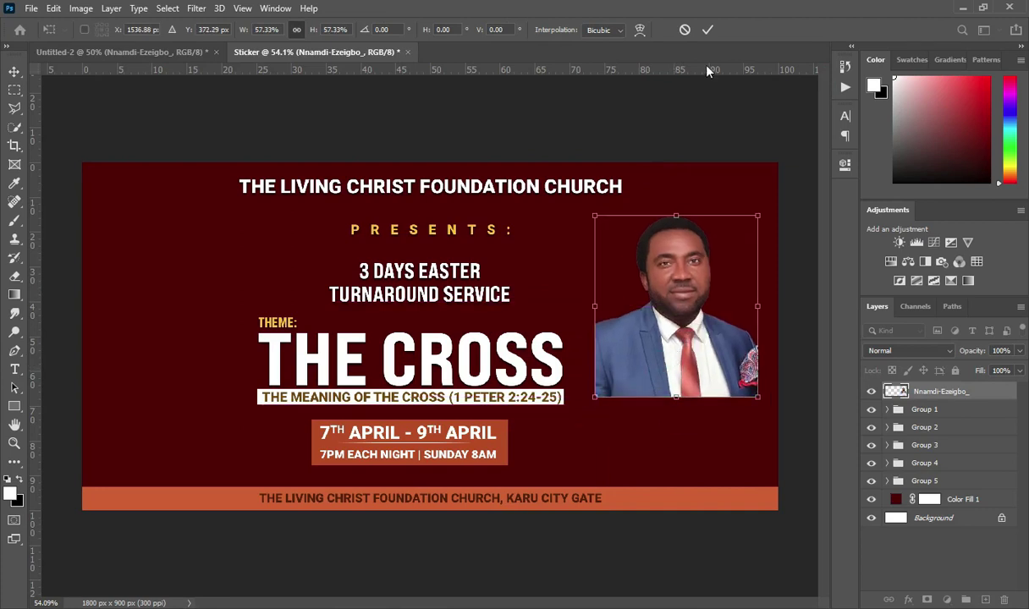
{"action": "left_click", "coordinate": [707, 29]}
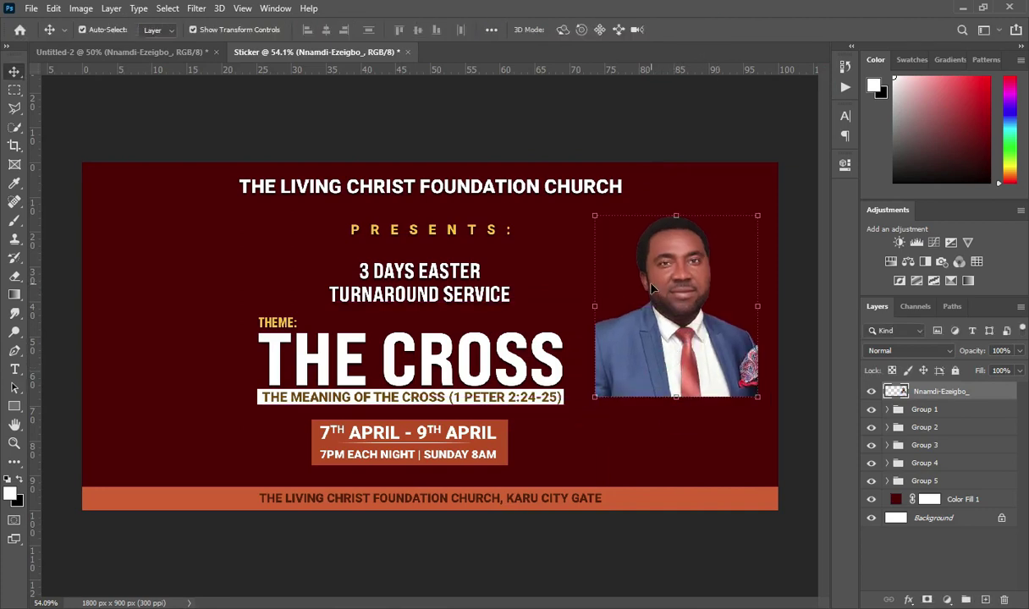
{"action": "mouse_move", "coordinate": [685, 281]}
{"action": "left_mouse_down"}
{"action": "mouse_move", "coordinate": [687, 294]}
{"action": "mouse_move", "coordinate": [690, 266]}
{"action": "left_mouse_up"}
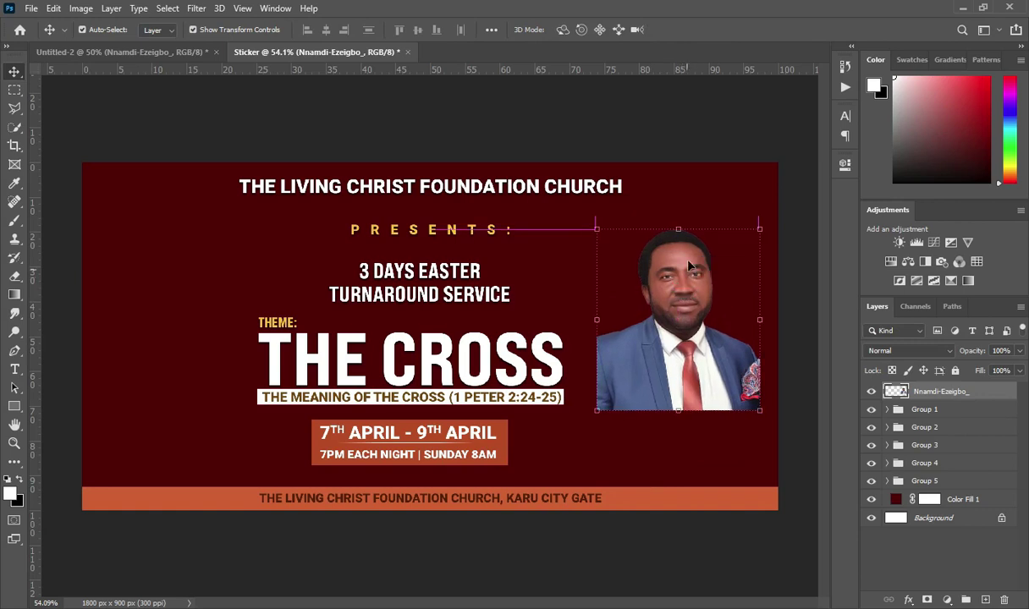
- Add a layer mask to the red-tie portrait and fade its lower, right and left edges with black-to-transparent gradients
{"action": "left_click", "coordinate": [928, 600]}
{"action": "scroll", "coordinate": [598, 352], "scroll_direction": "up", "scroll_amount": 2}
{"action": "left_click_drag", "start_coordinate": [580, 602], "coordinate": [619, 604]}
{"action": "left_click", "coordinate": [16, 295]}
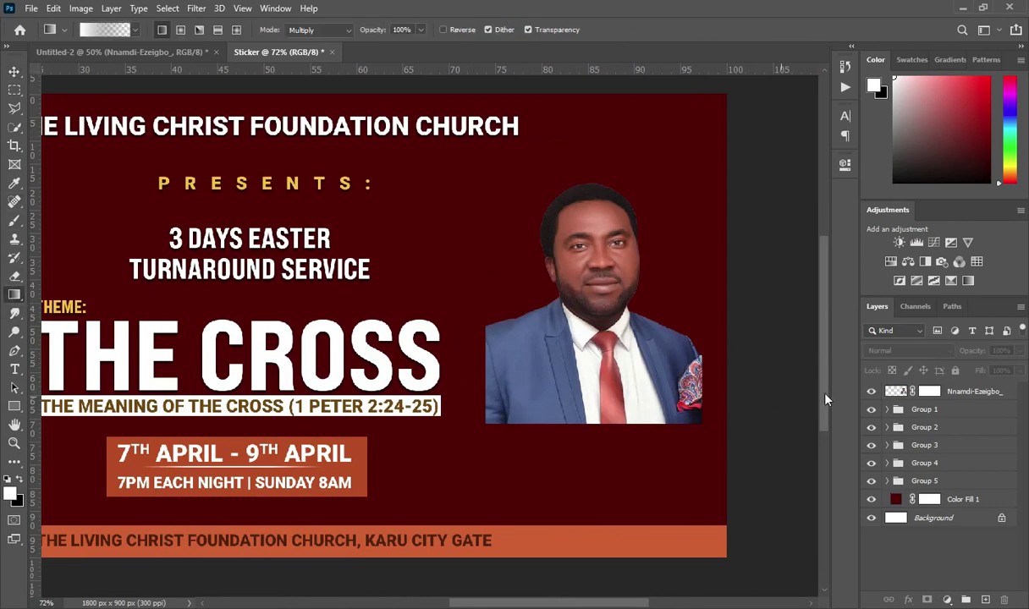
{"action": "left_click", "coordinate": [929, 391]}
{"action": "left_click_drag", "start_coordinate": [576, 435], "coordinate": [577, 398]}
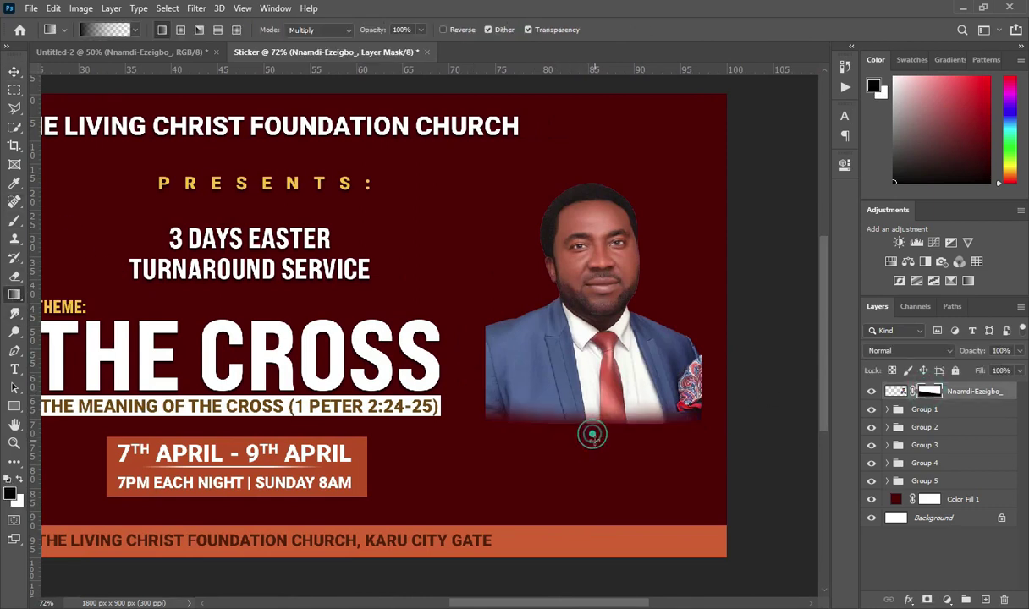
{"action": "left_click_drag", "start_coordinate": [712, 381], "coordinate": [701, 377]}
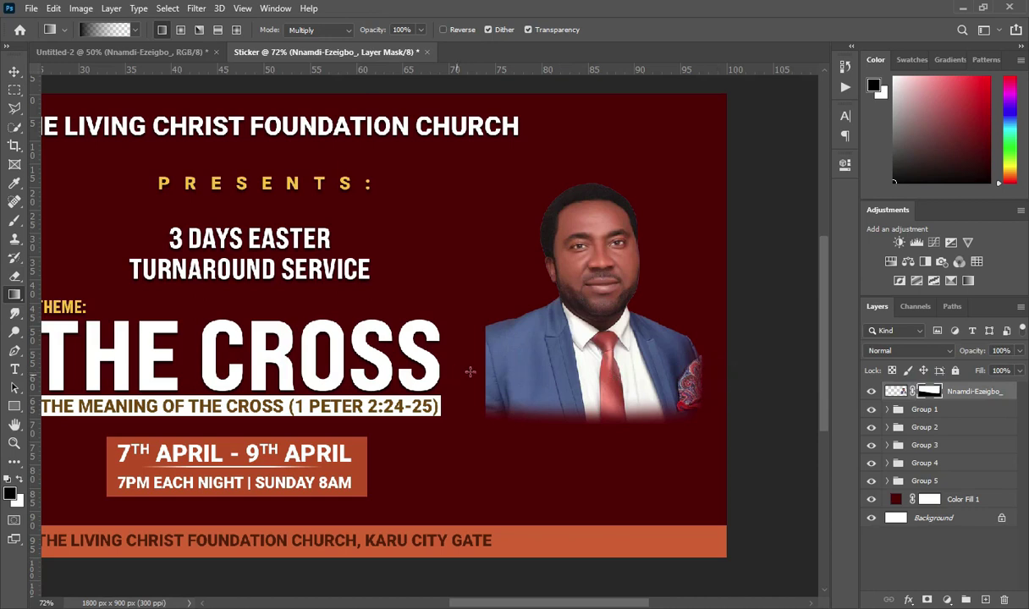
{"action": "left_click_drag", "start_coordinate": [470, 372], "coordinate": [542, 373]}
{"action": "key", "text": "v"}
{"action": "left_click", "coordinate": [787, 254]}
- Hide the red-tie portrait in Untitled-2, show the navy-tie portrait there and copy it into the Sticker document
{"action": "key", "text": "ctrl+Tab"}
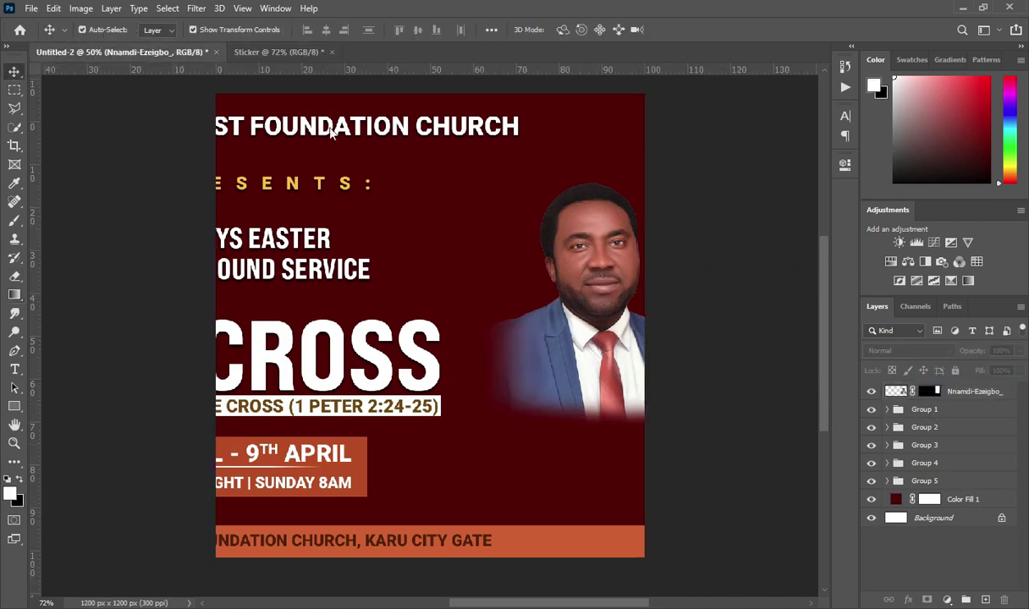
{"action": "left_click", "coordinate": [133, 49]}
{"action": "left_click", "coordinate": [871, 396]}
{"action": "left_click", "coordinate": [871, 455]}
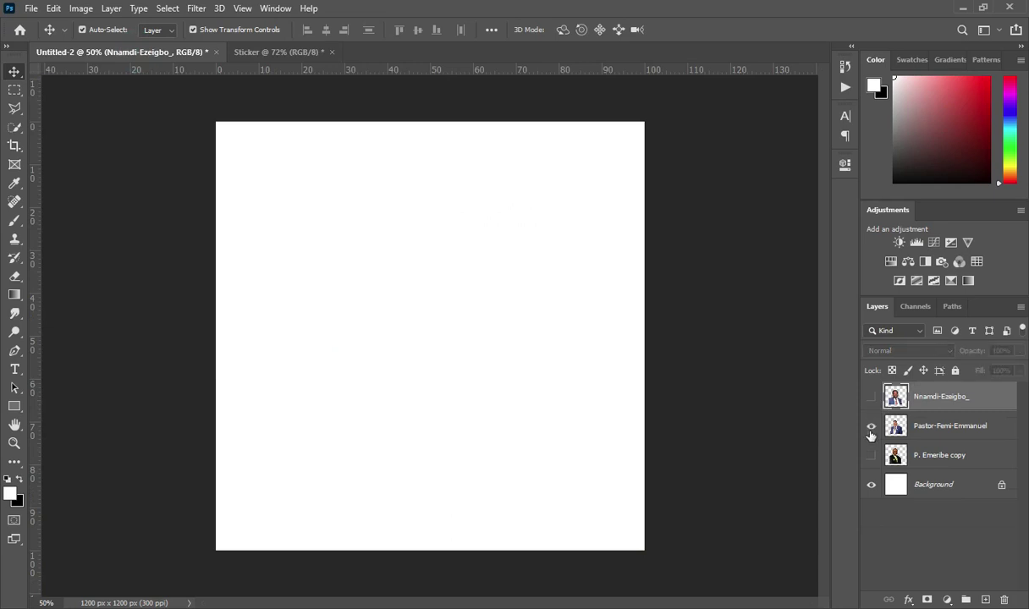
{"action": "left_click", "coordinate": [871, 425]}
{"action": "left_click_drag", "start_coordinate": [450, 353], "coordinate": [637, 408]}
- Scale the navy-tie portrait to about 43.8% and place it over the red-tie portrait's right side at the sticker's edge
{"action": "key", "text": "ctrl+t"}
{"action": "left_click_drag", "start_coordinate": [599, 335], "coordinate": [586, 338]}
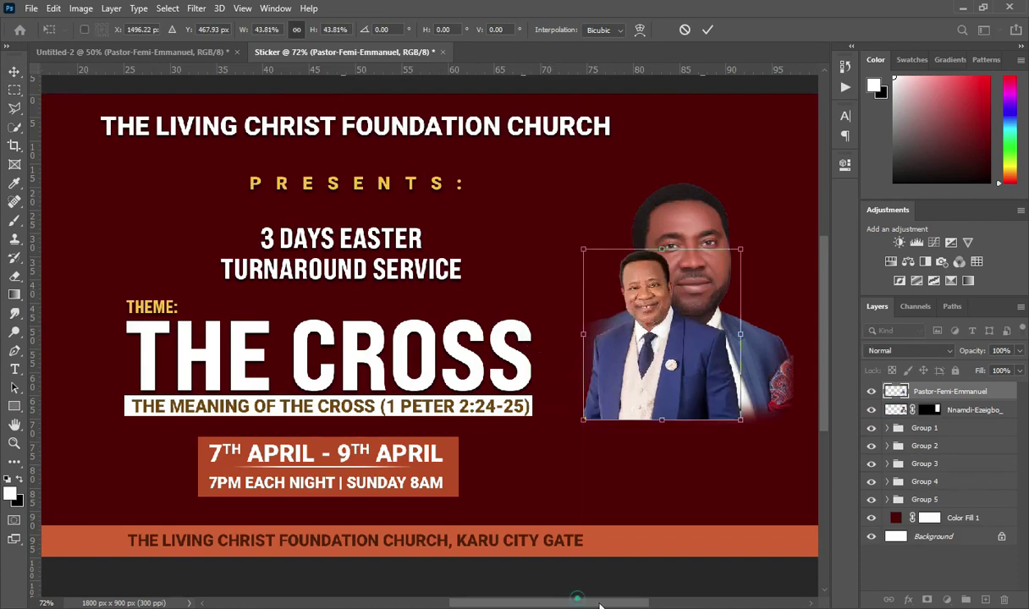
{"action": "left_click_drag", "start_coordinate": [599, 605], "coordinate": [620, 606]}
{"action": "left_click_drag", "start_coordinate": [489, 349], "coordinate": [600, 347]}
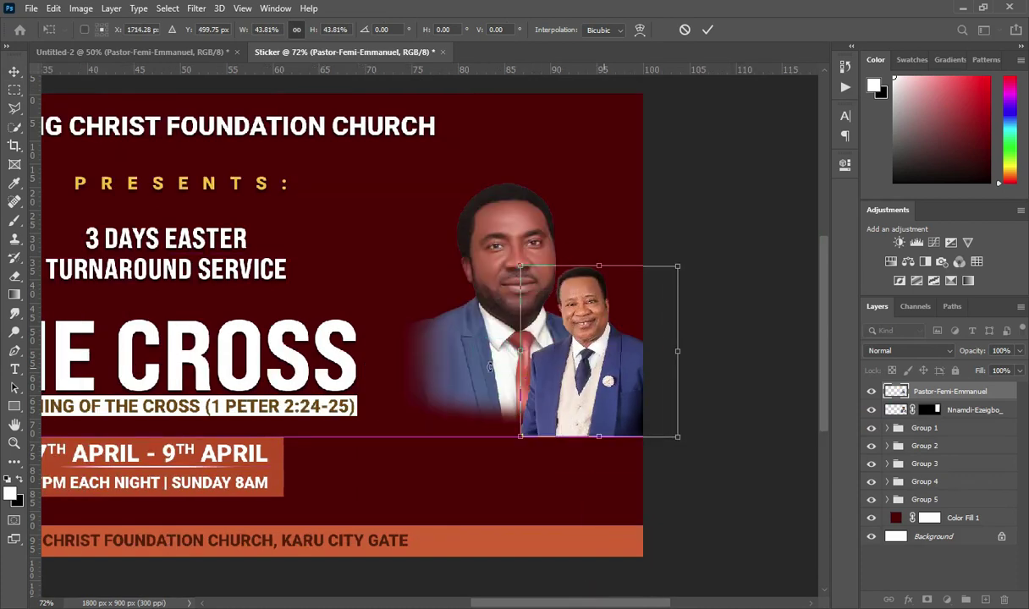
{"action": "left_click", "coordinate": [706, 29]}
- Shift the red-tie portrait slightly left and shrink the navy-tie portrait so its whole figure fits inside the sticker
{"action": "left_click_drag", "start_coordinate": [474, 316], "coordinate": [457, 322]}
{"action": "left_click", "coordinate": [707, 362]}
{"action": "left_click_drag", "start_coordinate": [639, 396], "coordinate": [606, 398]}
{"action": "left_click_drag", "start_coordinate": [665, 454], "coordinate": [639, 444]}
{"action": "left_click_drag", "start_coordinate": [610, 276], "coordinate": [613, 280]}
{"action": "left_click", "coordinate": [707, 29]}
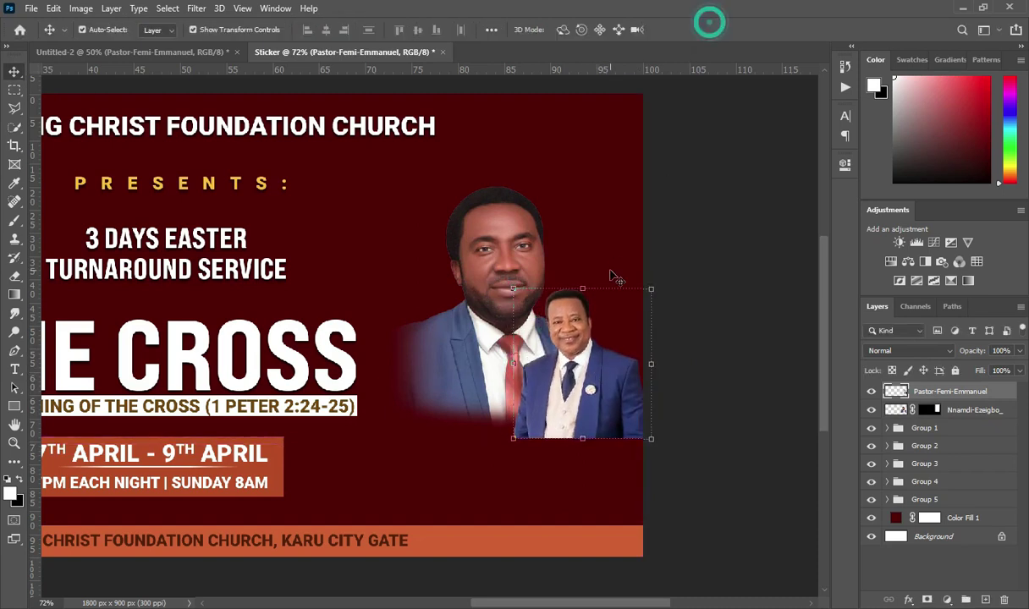
- Mask the navy-tie portrait, fade its lower edge with a black-to-transparent gradient and nudge it slightly down
{"action": "left_click", "coordinate": [926, 599]}
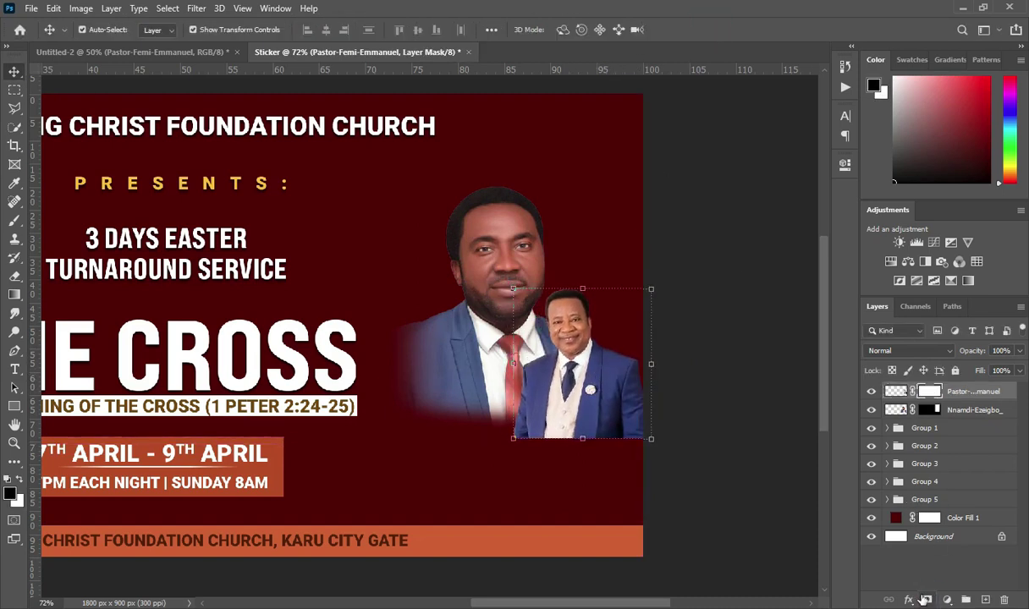
{"action": "key", "text": "g"}
{"action": "left_click_drag", "start_coordinate": [577, 446], "coordinate": [577, 446]}
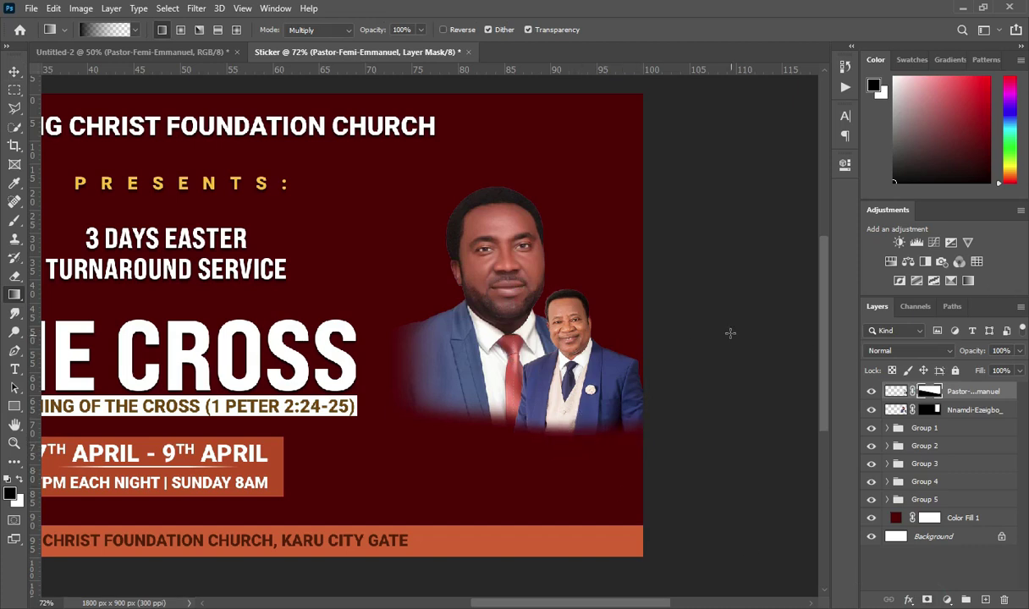
{"action": "key", "text": "v"}
{"action": "left_click_drag", "start_coordinate": [588, 362], "coordinate": [582, 369]}
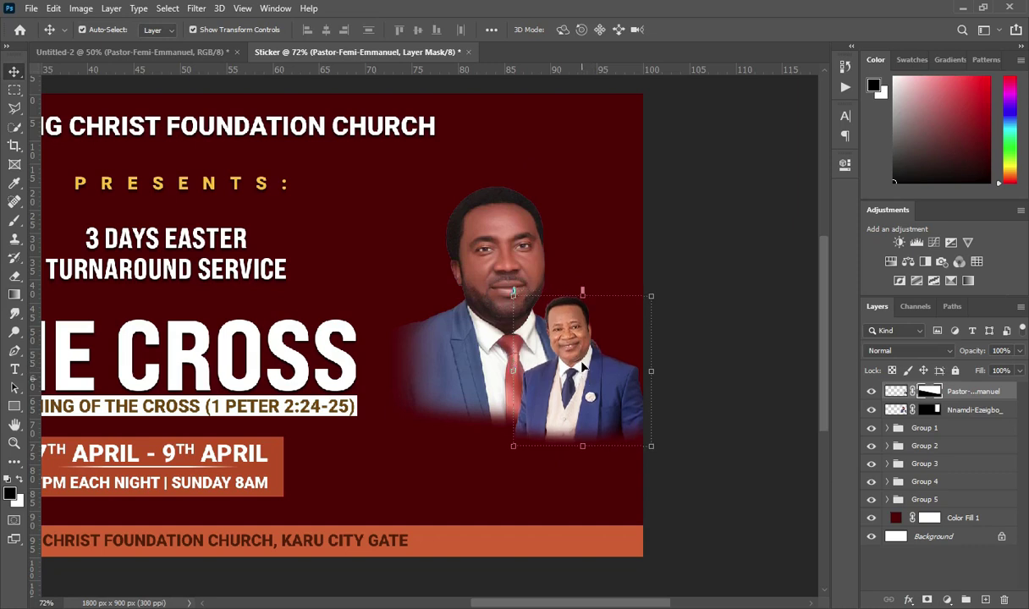
{"action": "left_click", "coordinate": [732, 323]}
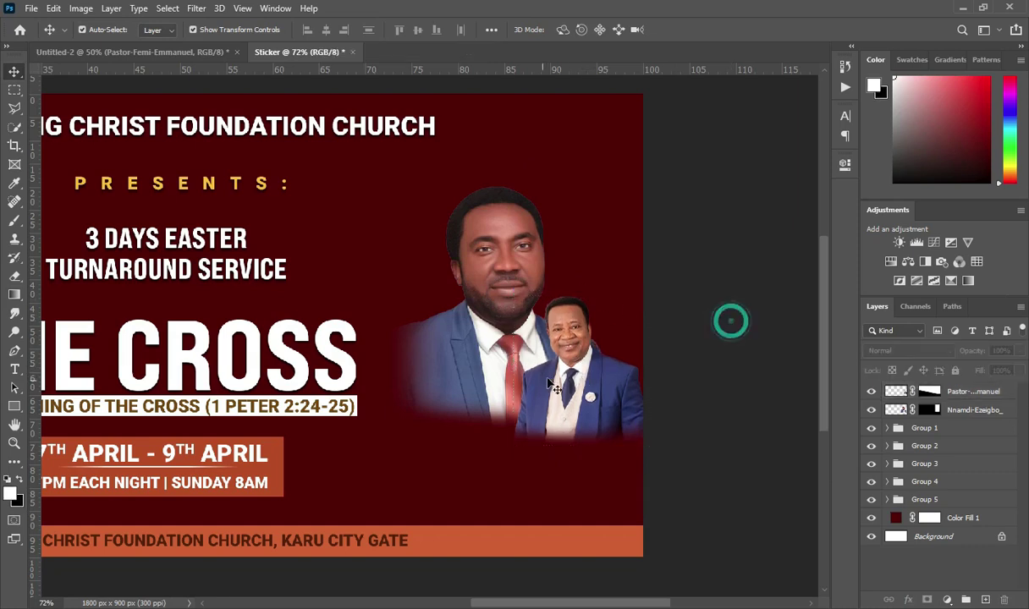
- Show the yellow-tie portrait in Untitled-2 and copy it into the Sticker document
{"action": "left_click", "coordinate": [157, 52]}
{"action": "left_click", "coordinate": [870, 454]}
{"action": "left_click", "coordinate": [940, 454]}
{"action": "left_click_drag", "start_coordinate": [486, 314], "coordinate": [593, 389]}
- Scale the yellow-tie portrait to about 34.9% and place it in front of the red-tie portrait's left side
{"action": "key", "text": "ctrl+t"}
{"action": "left_click_drag", "start_coordinate": [425, 202], "coordinate": [597, 398]}
{"action": "left_click_drag", "start_coordinate": [611, 484], "coordinate": [607, 467]}
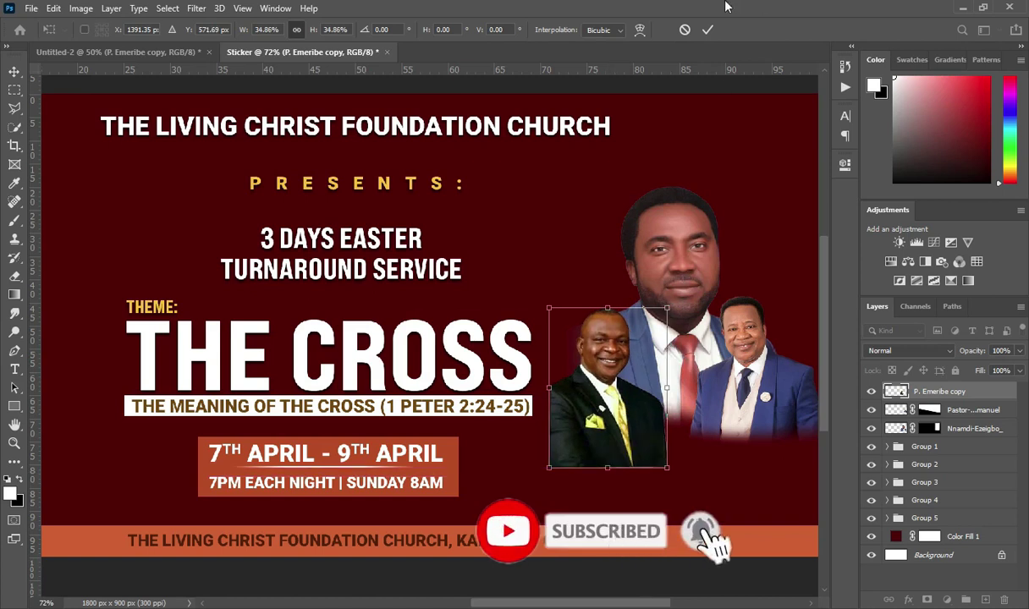
{"action": "key", "text": "Return"}
- Adjust the navy-tie portrait's placement and scale the red-tie portrait down to about 88%
{"action": "left_click_drag", "start_coordinate": [755, 380], "coordinate": [764, 405]}
{"action": "left_click", "coordinate": [672, 243]}
{"action": "left_click_drag", "start_coordinate": [674, 427], "coordinate": [682, 404]}
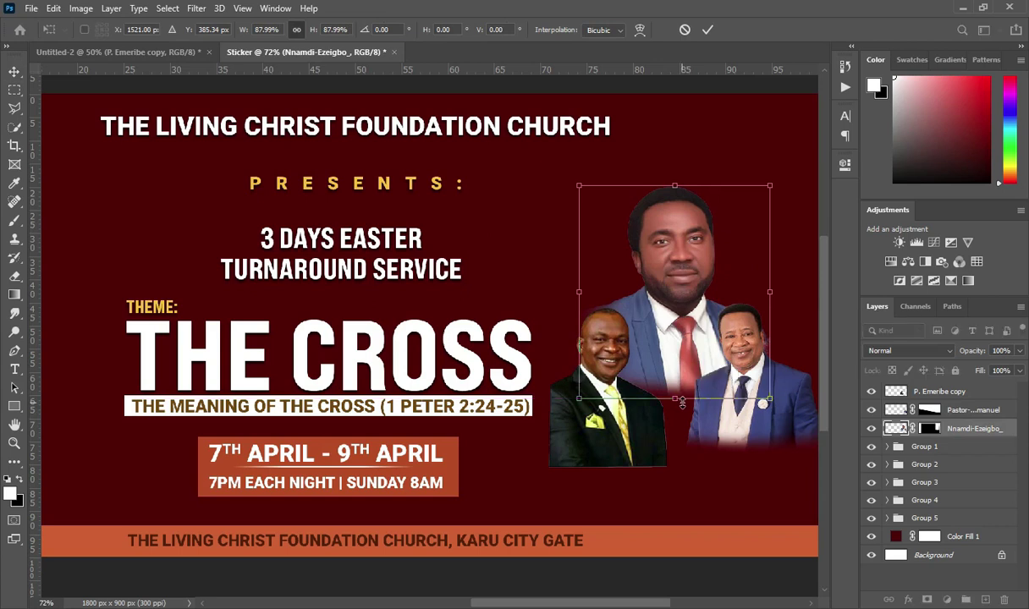
{"action": "left_click", "coordinate": [709, 30]}
- Move the navy-tie and yellow-tie portraits up so their lower edges line up
{"action": "left_click_drag", "start_coordinate": [578, 598], "coordinate": [589, 597]}
{"action": "left_click_drag", "start_coordinate": [533, 368], "coordinate": [538, 358]}
{"action": "left_click_drag", "start_coordinate": [415, 443], "coordinate": [399, 417]}
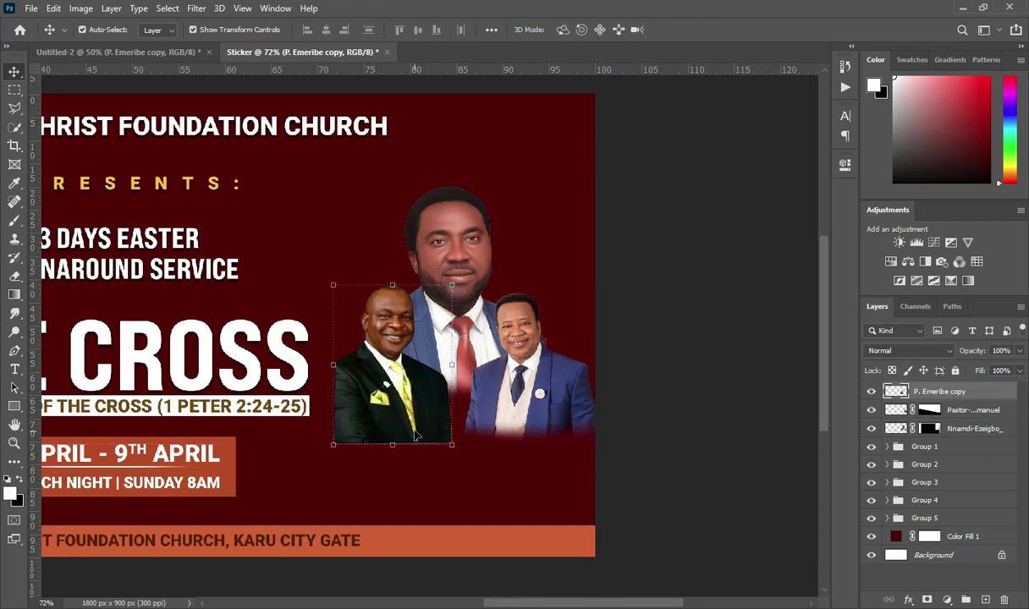
- Mask the yellow-tie portrait and fade its lower and left edges with black-to-transparent gradients
{"action": "left_click", "coordinate": [926, 599]}
{"action": "key", "text": "g"}
{"action": "key", "text": "x"}
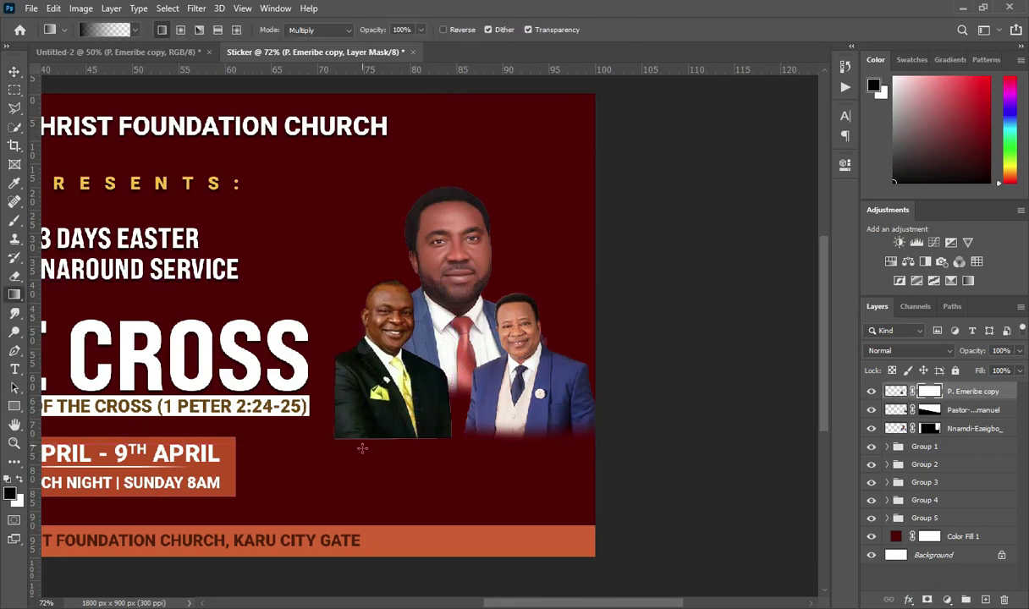
{"action": "left_click_drag", "start_coordinate": [395, 456], "coordinate": [395, 440]}
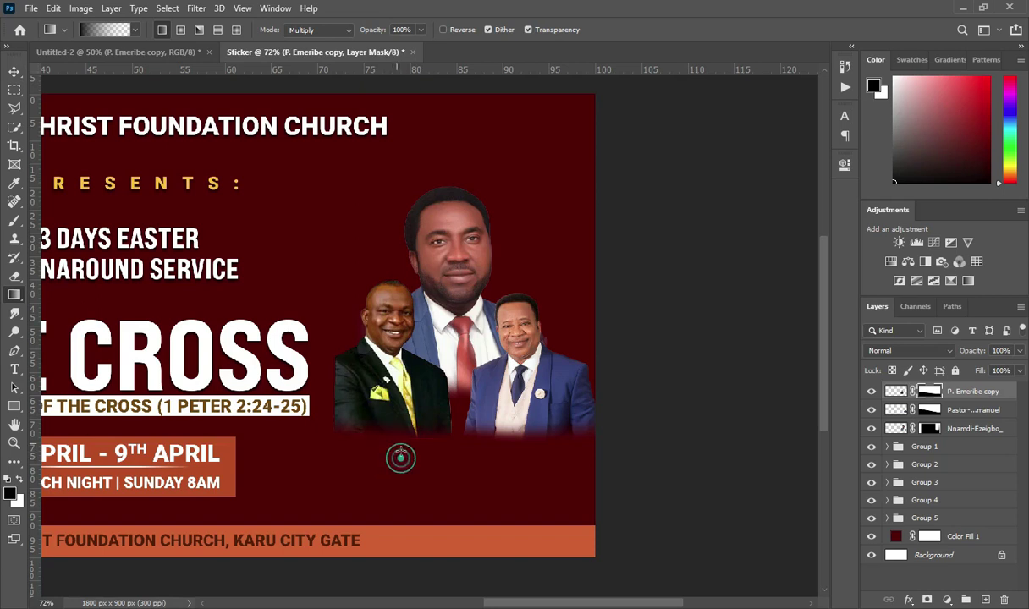
{"action": "left_click_drag", "start_coordinate": [340, 402], "coordinate": [327, 385]}
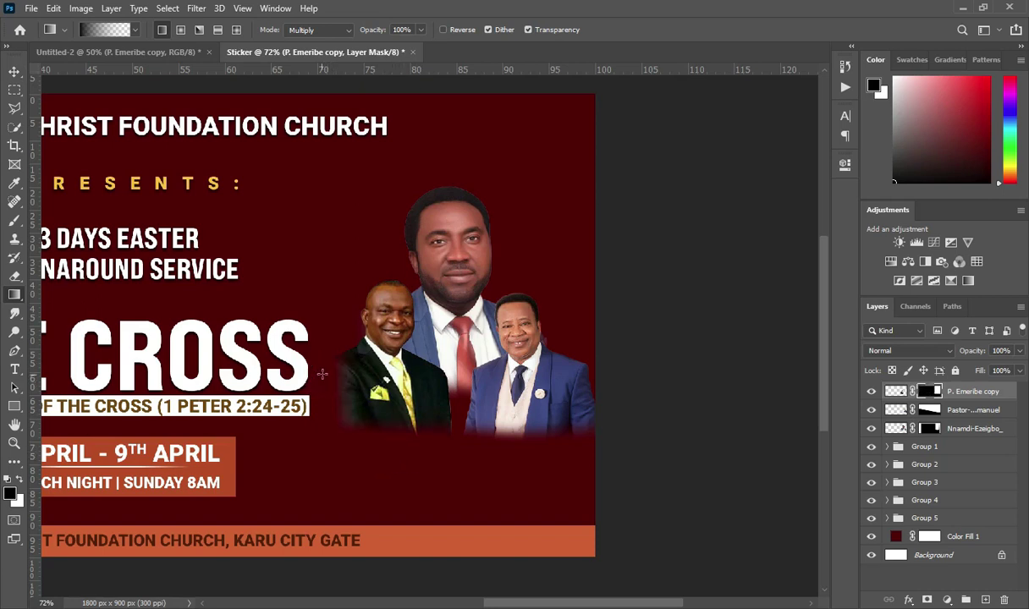
- Try a gradient fade below the navy-tie portrait, undo it and select that portrait's layer mask
{"action": "left_click", "coordinate": [532, 405], "text": "ctrl"}
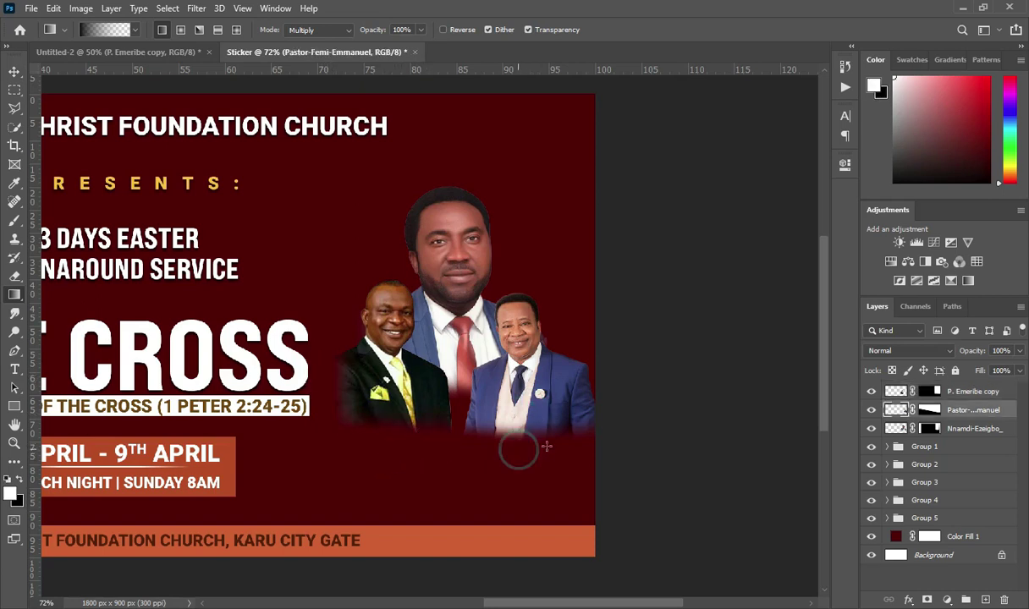
{"action": "left_click_drag", "start_coordinate": [547, 446], "coordinate": [562, 462]}
{"action": "key", "text": "ctrl+z"}
{"action": "left_click", "coordinate": [922, 410]}
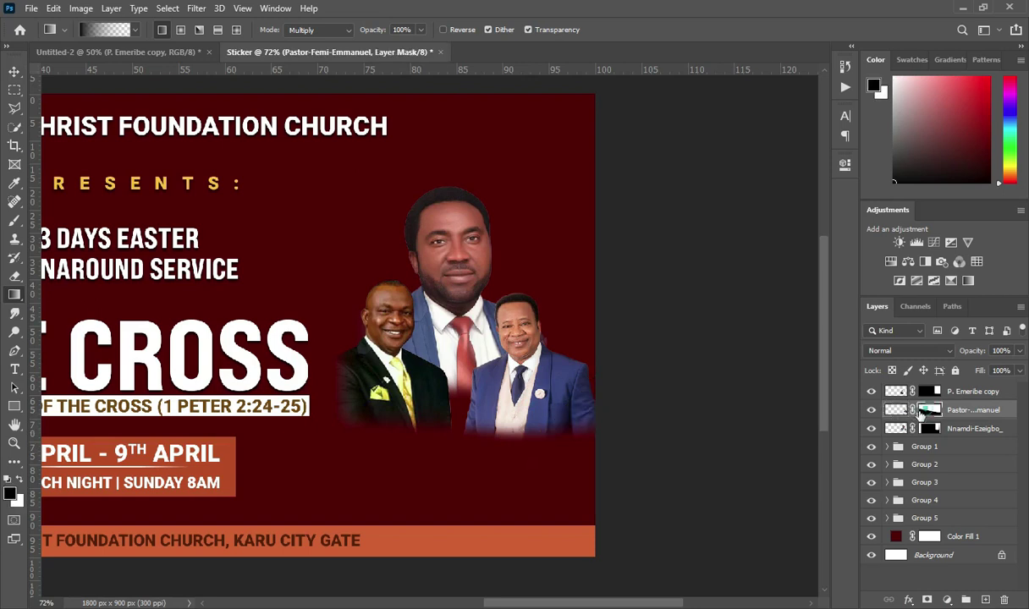
- Enlarge the navy-tie portrait slightly and nudge the yellow-tie portrait down beside it
{"action": "key", "text": "v"}
{"action": "left_click", "coordinate": [693, 287]}
{"action": "left_click", "coordinate": [389, 365]}
{"action": "left_click", "coordinate": [510, 368]}
{"action": "left_click_drag", "start_coordinate": [464, 293], "coordinate": [456, 285]}
{"action": "left_click", "coordinate": [707, 29]}
{"action": "left_click", "coordinate": [407, 355]}
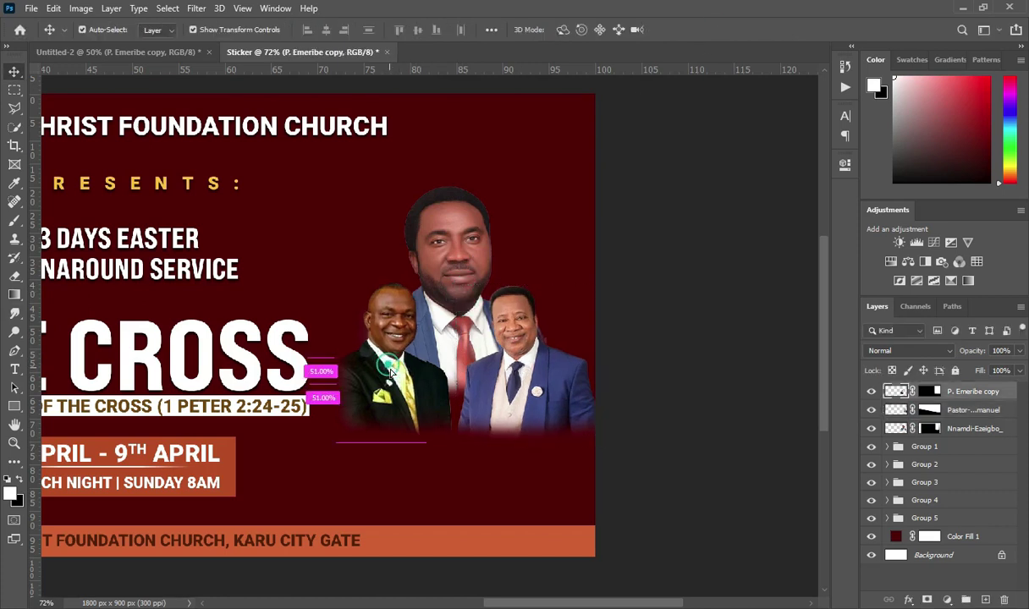
- Scale the yellow-tie portrait up to about 102.65%
{"action": "key", "text": "ctrl+t"}
{"action": "left_click_drag", "start_coordinate": [332, 280], "coordinate": [331, 277]}
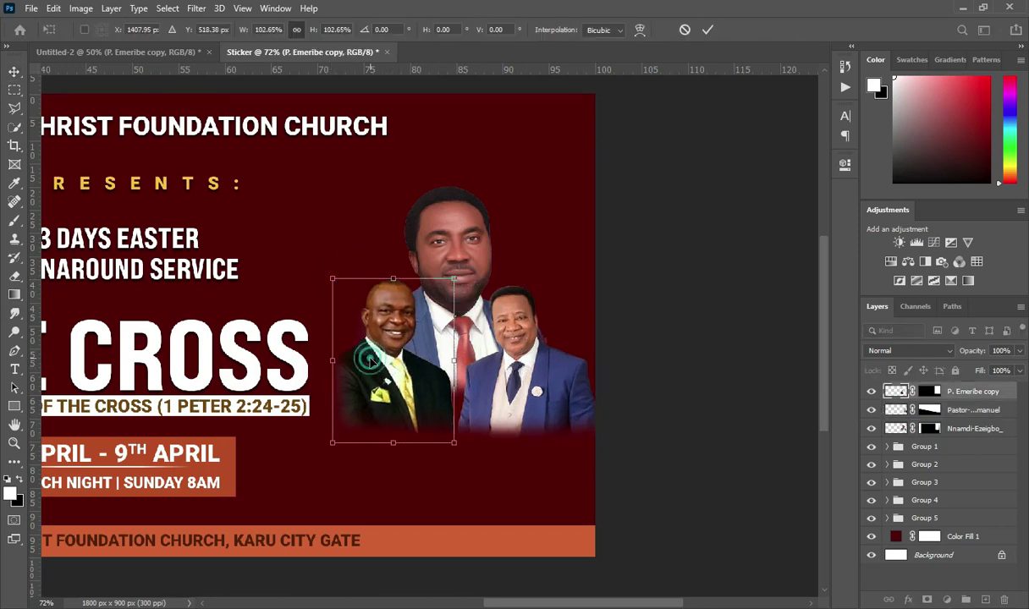
{"action": "left_click", "coordinate": [686, 339]}
- Scale all three portraits together to about 116% and place them beside the theme text, just above the footer bar
{"action": "key", "text": "ctrl+0"}
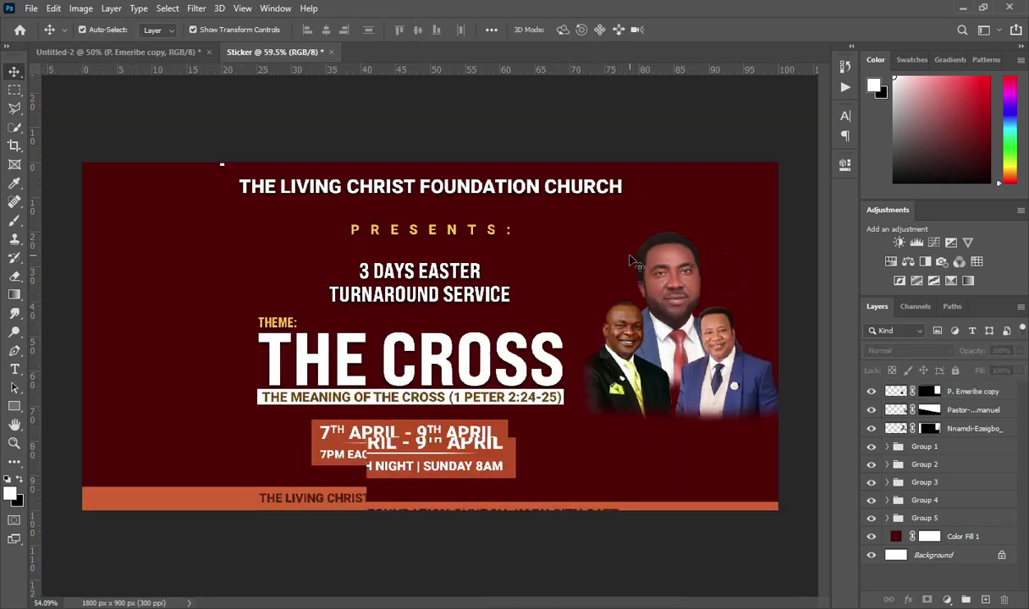
{"action": "left_click", "coordinate": [973, 391]}
{"action": "left_click", "coordinate": [973, 428], "text": "shift"}
{"action": "key", "text": "ctrl+t"}
{"action": "left_click_drag", "start_coordinate": [682, 381], "coordinate": [688, 432]}
{"action": "left_click_drag", "start_coordinate": [685, 322], "coordinate": [686, 321]}
{"action": "left_click_drag", "start_coordinate": [682, 282], "coordinate": [681, 263]}
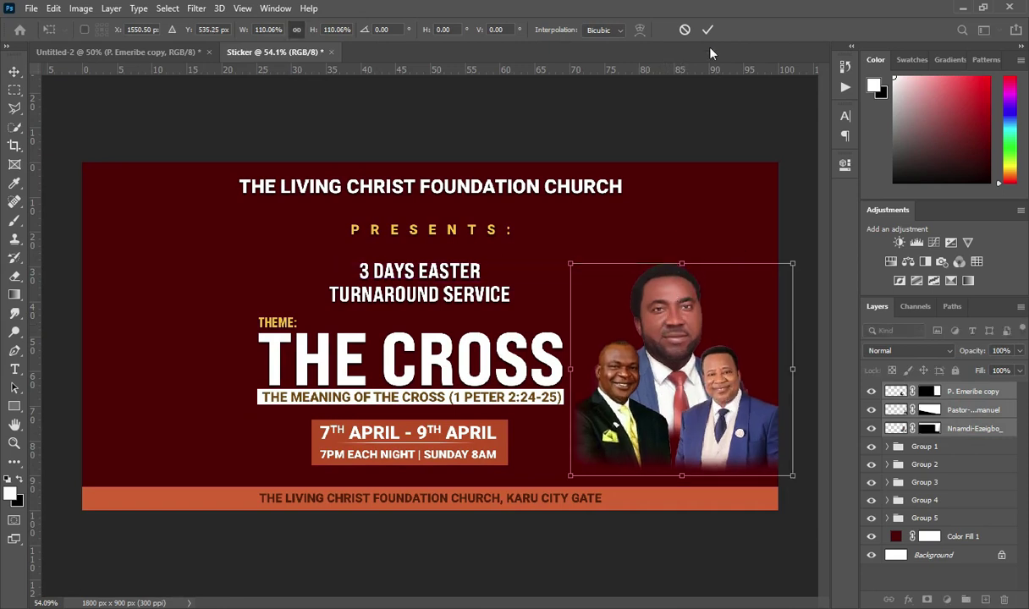
{"action": "left_click_drag", "start_coordinate": [570, 476], "coordinate": [565, 482]}
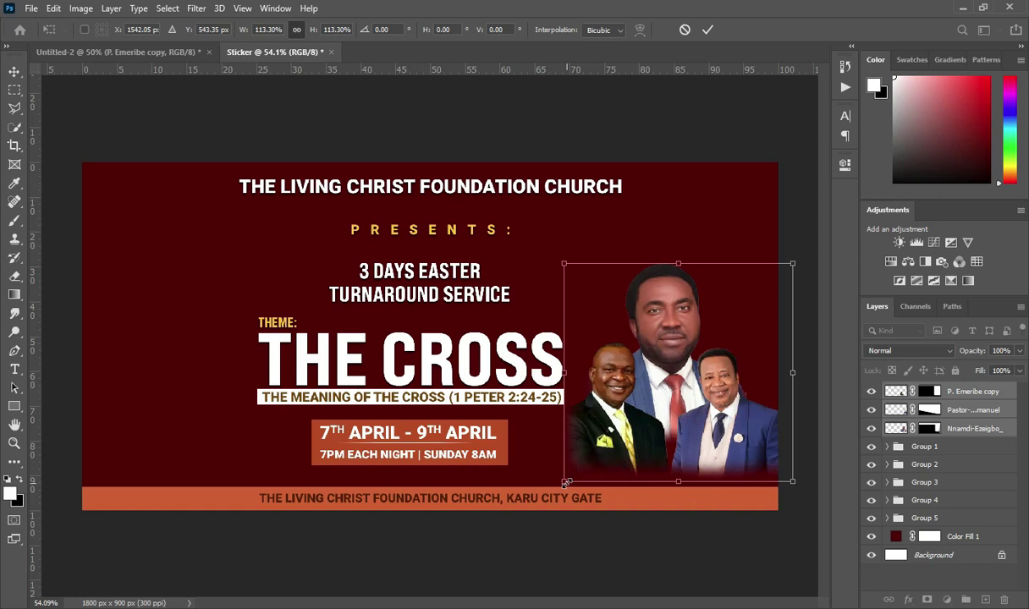
{"action": "key", "text": "Left"}
{"action": "key", "text": "Left"}
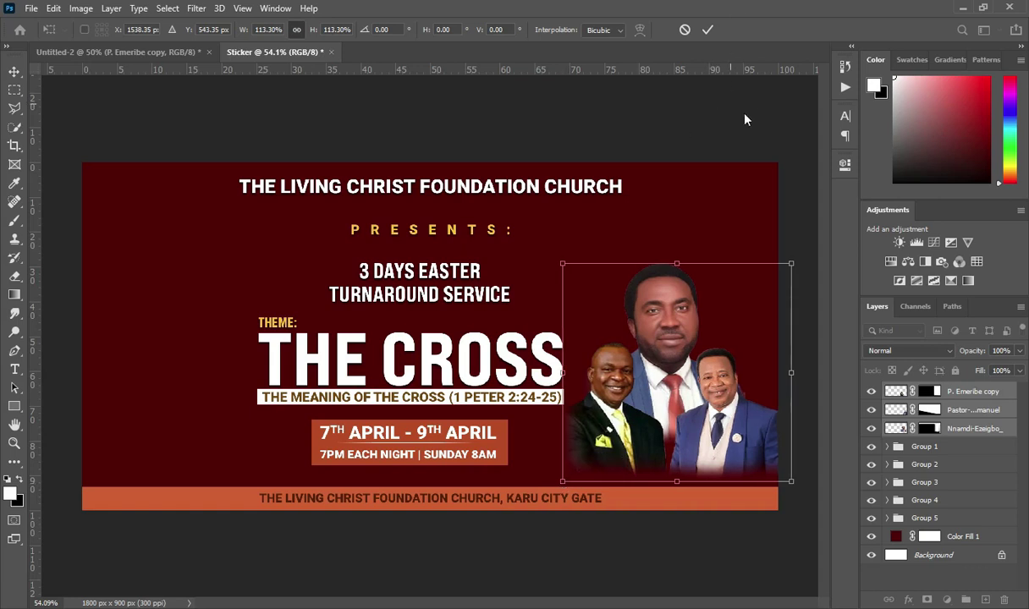
{"action": "left_click_drag", "start_coordinate": [685, 381], "coordinate": [673, 382]}
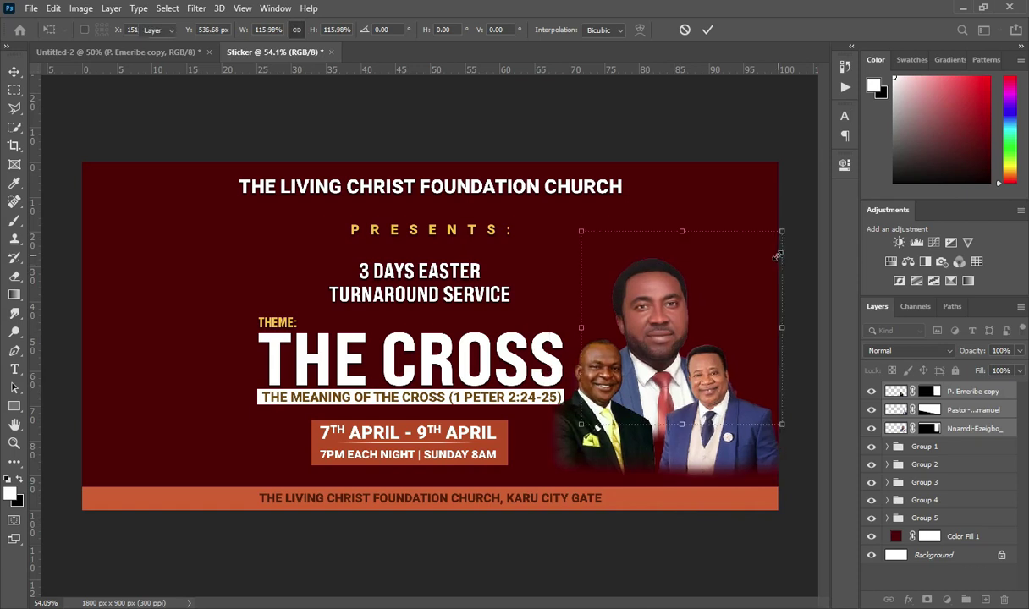
{"action": "key", "text": "Return"}
- Move the red-tie portrait up and slightly left so it stands centred behind the other two portraits
{"action": "key", "text": "ctrl+minus"}
{"action": "left_click", "coordinate": [645, 311]}
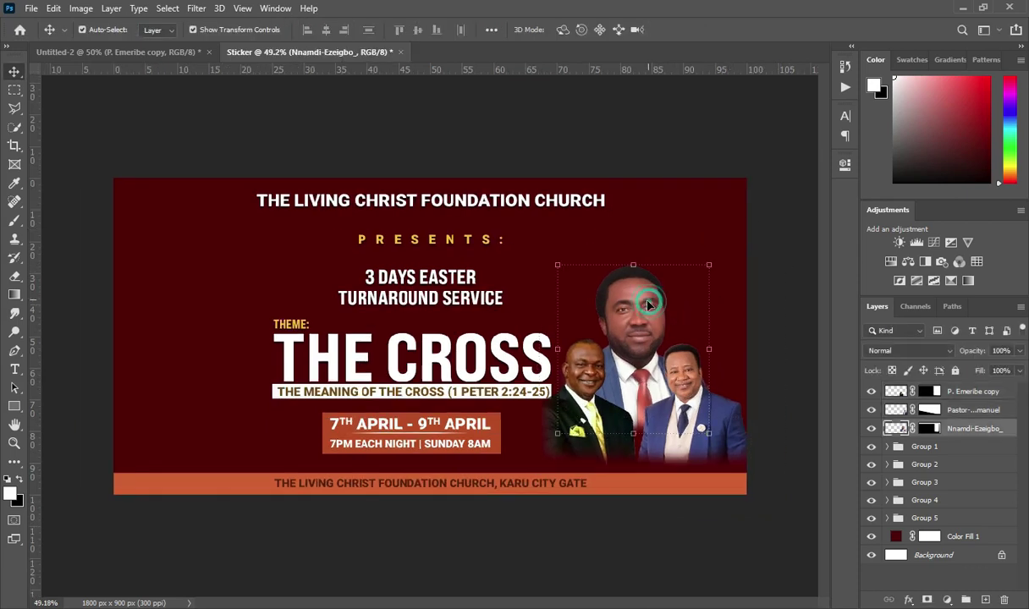
{"action": "left_click_drag", "start_coordinate": [639, 322], "coordinate": [627, 298]}
{"action": "left_click", "coordinate": [776, 305]}
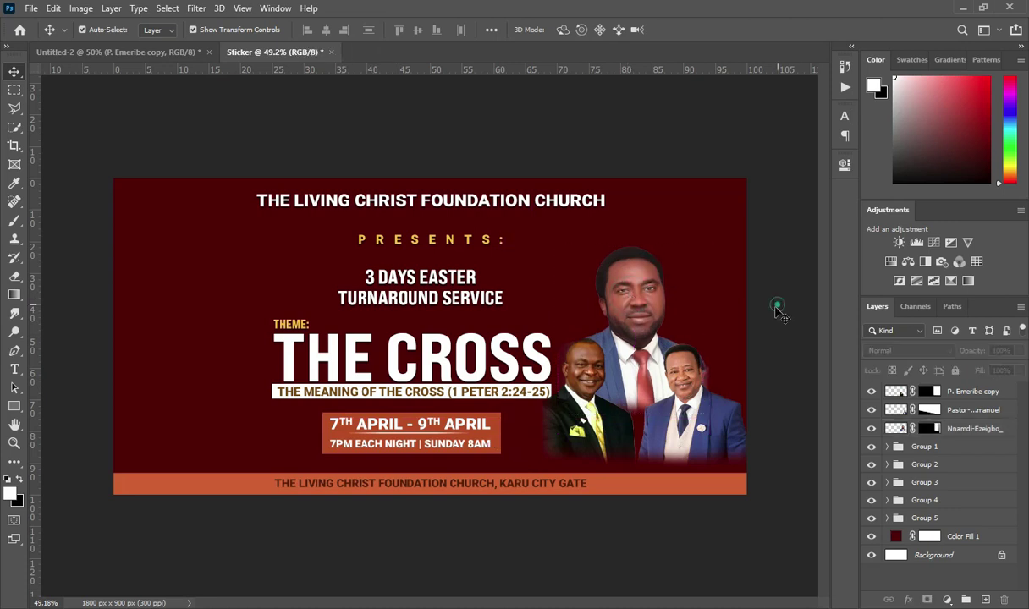
{"action": "mouse_move", "coordinate": [614, 341]}
{"action": "left_mouse_down"}
{"action": "mouse_move", "coordinate": [602, 320]}
{"action": "mouse_move", "coordinate": [634, 279]}
{"action": "mouse_move", "coordinate": [633, 343]}
{"action": "left_mouse_up"}
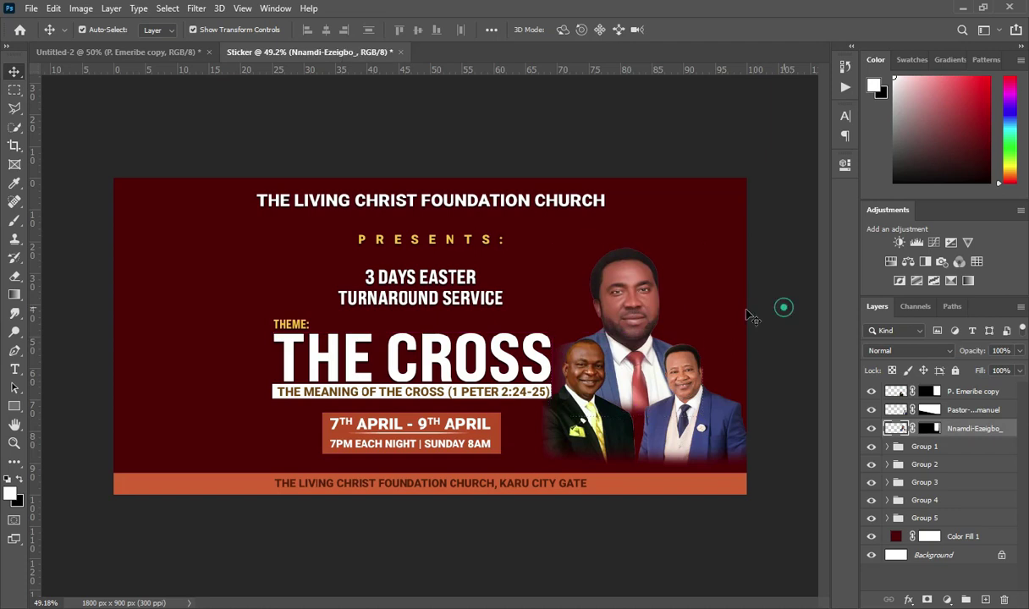
{"action": "left_click", "coordinate": [778, 305]}
- Copy the prophet's title and name from the Text file in Notepad and paste them as new text beside the red-tie portrait
{"action": "scroll", "coordinate": [732, 287], "scroll_direction": "down", "scroll_amount": 1}
{"action": "scroll", "coordinate": [674, 454], "scroll_direction": "up", "scroll_amount": 2}
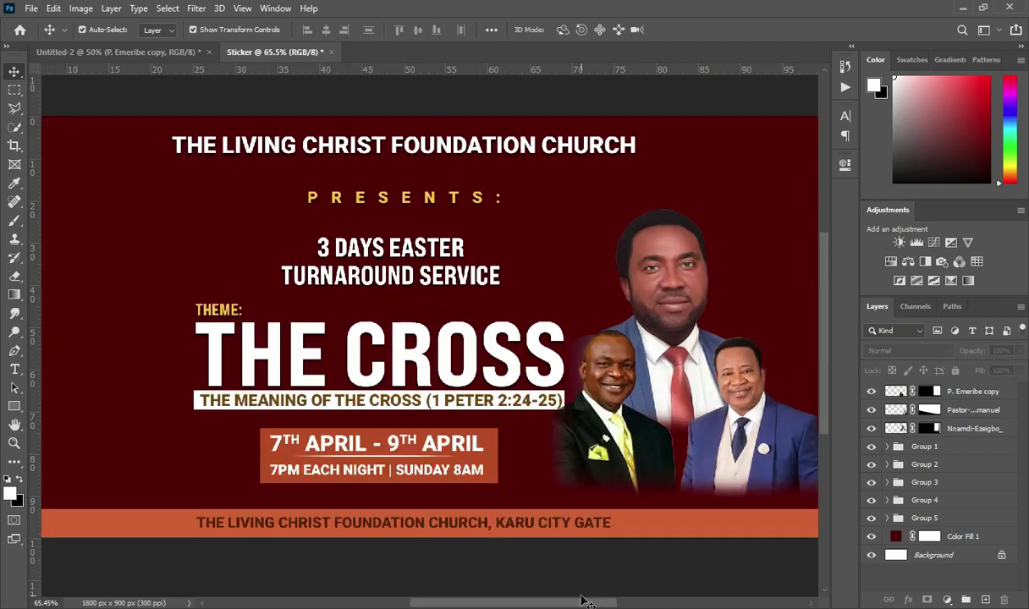
{"action": "scroll", "coordinate": [558, 571], "scroll_direction": "right", "scroll_amount": 3}
{"action": "key", "text": "alt+Tab"}
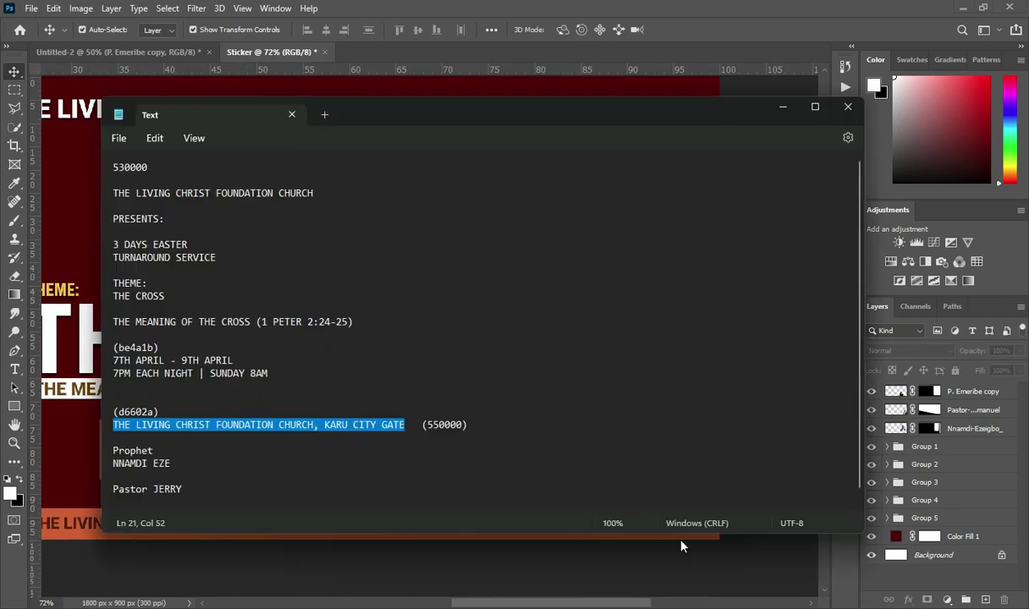
{"action": "left_click_drag", "start_coordinate": [112, 440], "coordinate": [118, 465]}
{"action": "key", "text": "ctrl+c"}
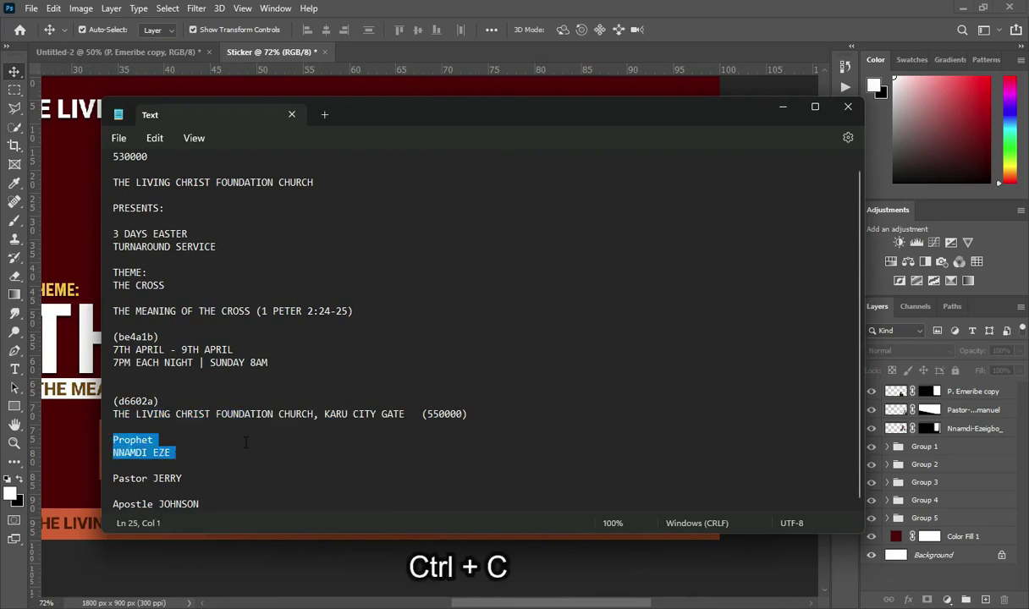
{"action": "left_click", "coordinate": [783, 107]}
{"action": "key", "text": "t"}
{"action": "left_click", "coordinate": [604, 248]}
{"action": "key", "text": "ctrl+v"}
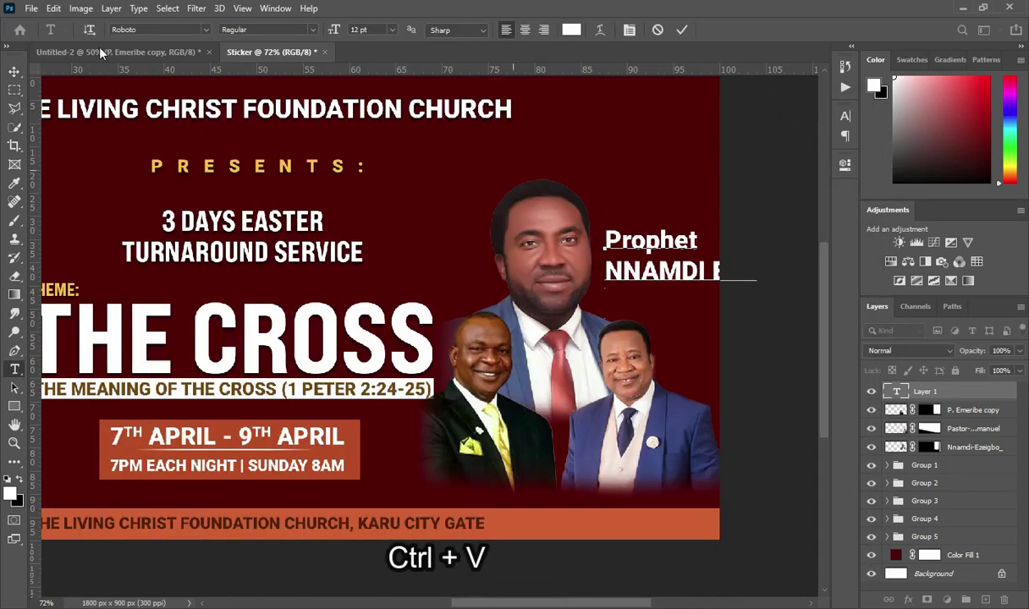
- Shrink the prophet's name label to a small caption beside the red-tie portrait's face
{"action": "left_click", "coordinate": [16, 72]}
{"action": "key", "text": "ctrl+t"}
{"action": "left_click_drag", "start_coordinate": [742, 288], "coordinate": [657, 260]}
{"action": "key", "text": "Return"}
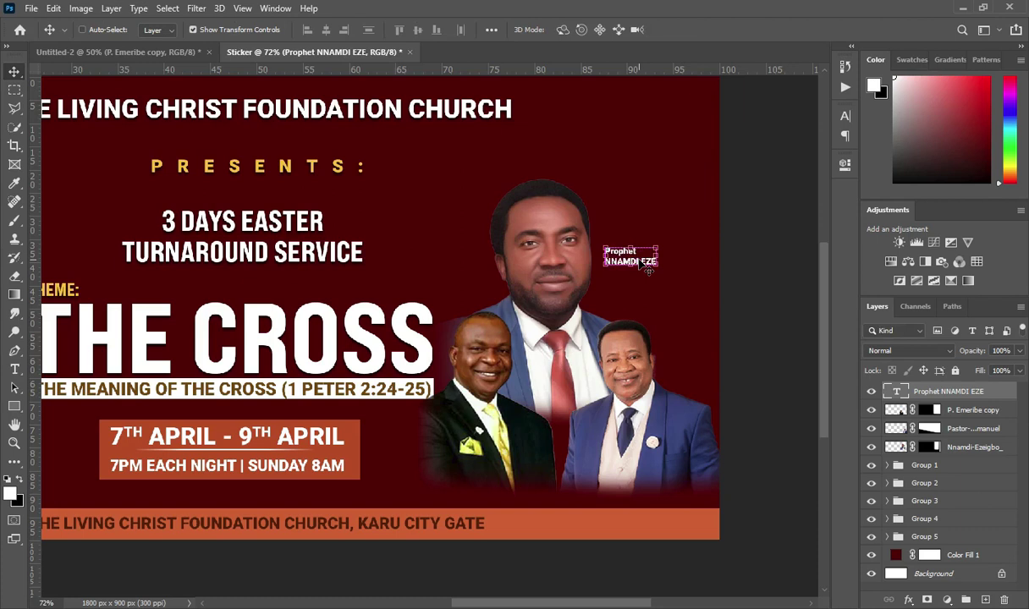
- Duplicate the prophet's name label and place the copy at the lower edge of the yellow-tie portrait
{"action": "key", "text": "ctrl+j"}
{"action": "key", "text": "ctrl+t"}
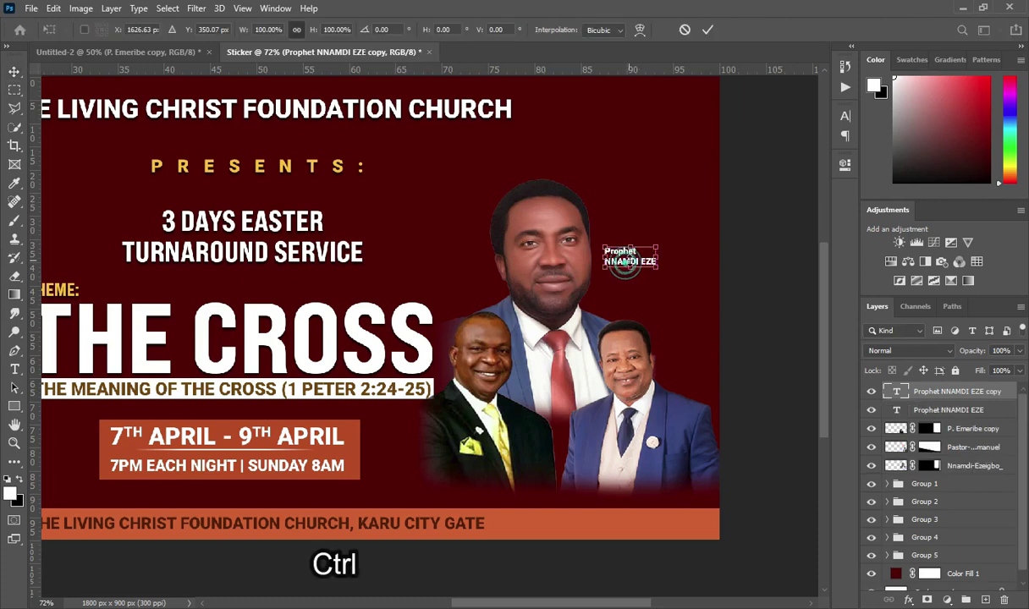
{"action": "left_click_drag", "start_coordinate": [626, 263], "coordinate": [454, 491]}
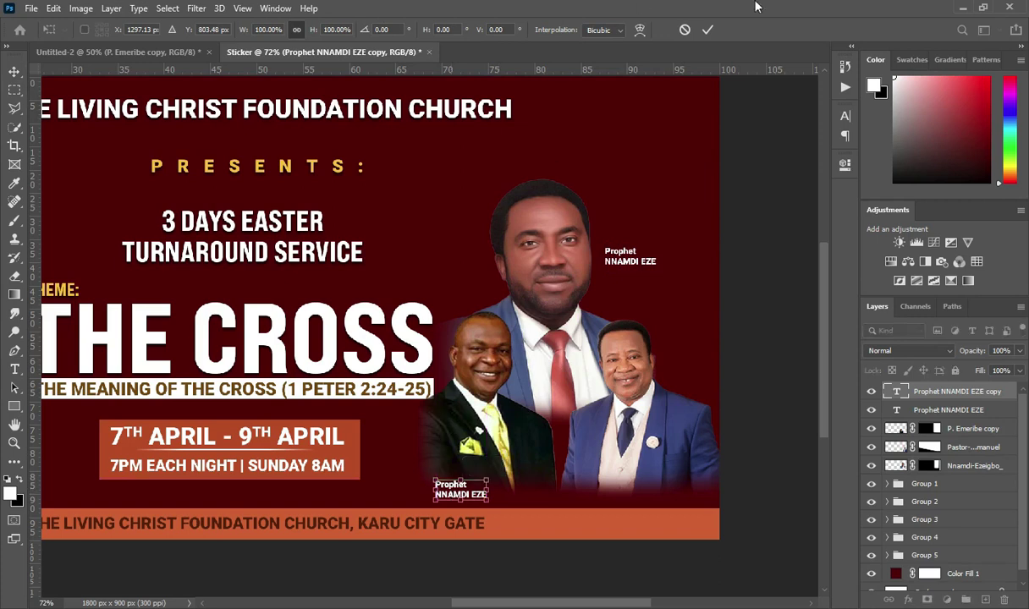
{"action": "left_click", "coordinate": [707, 29]}
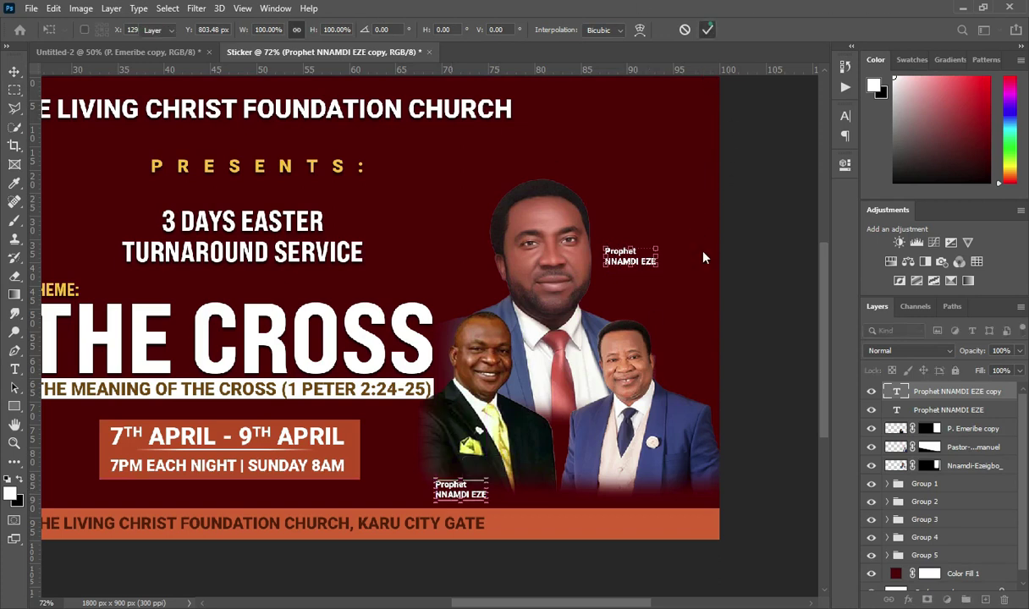
- Replace the duplicated label's text with the pastor's title and name copied from the Notepad text file
{"action": "key", "text": "alt+Tab"}
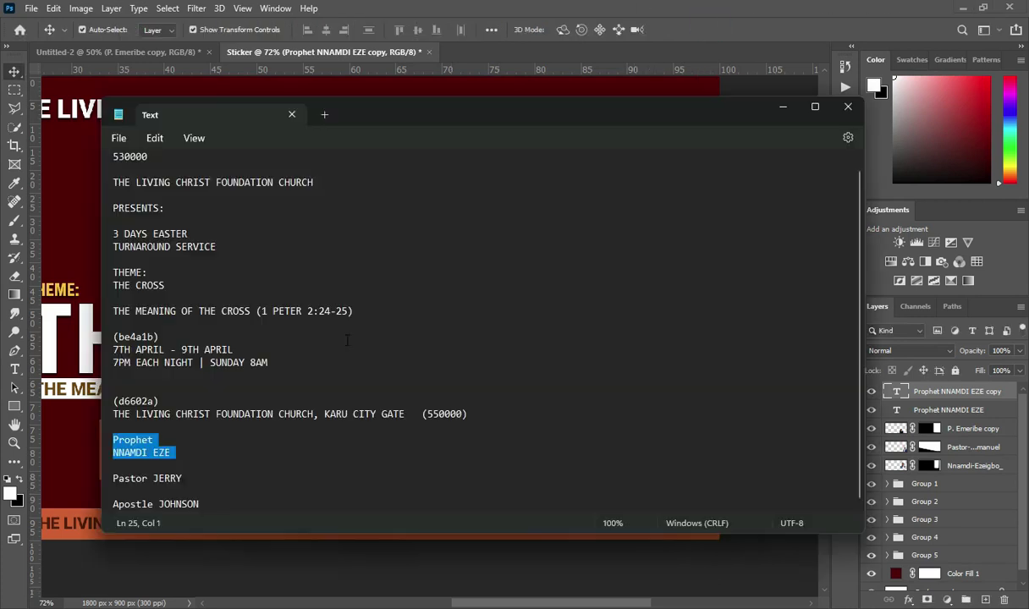
{"action": "left_click_drag", "start_coordinate": [112, 478], "coordinate": [182, 479]}
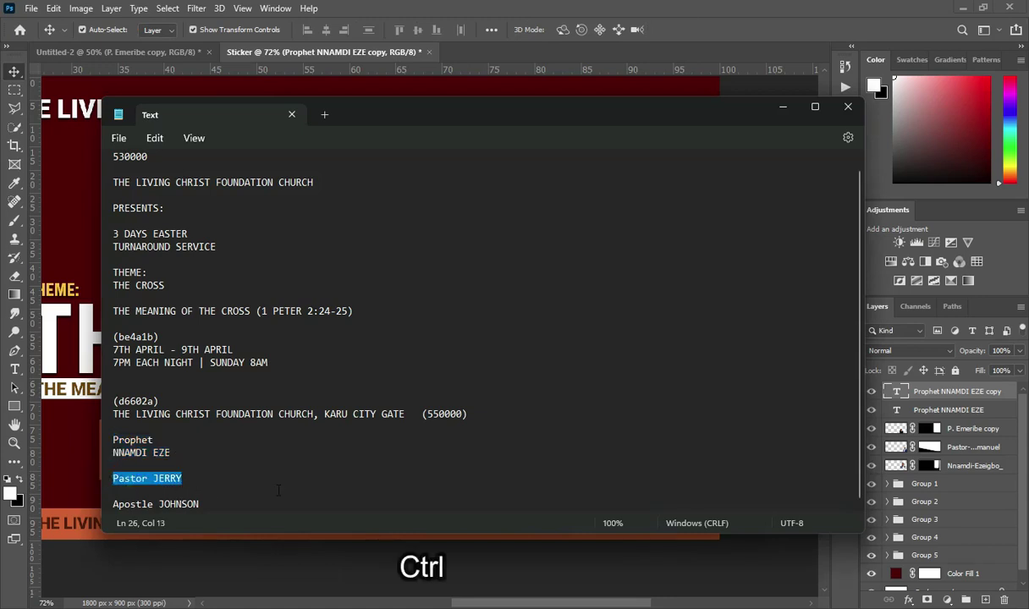
{"action": "key", "text": "ctrl+c"}
{"action": "left_click", "coordinate": [783, 107]}
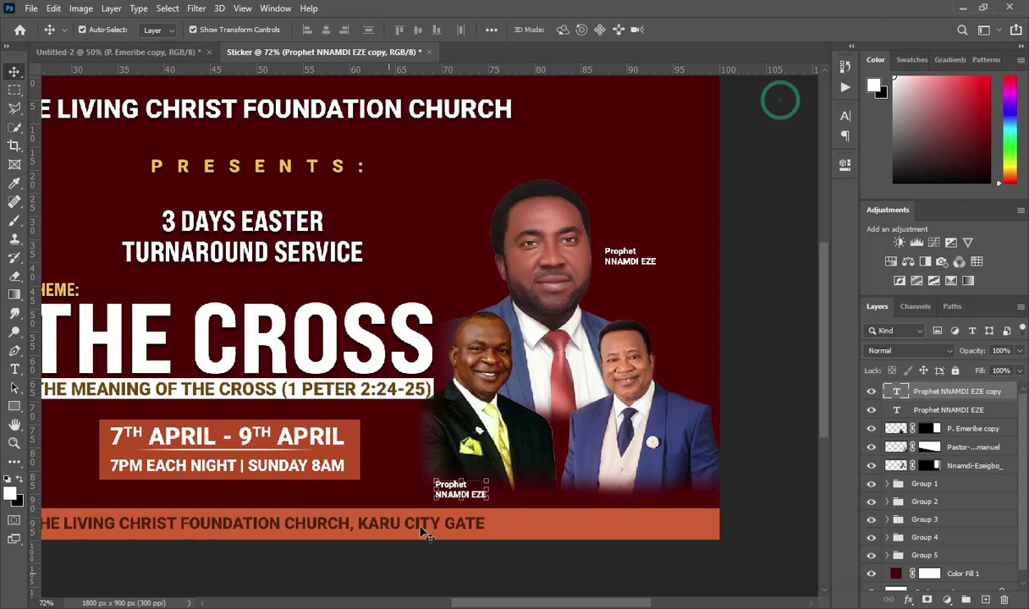
{"action": "key", "text": "t"}
{"action": "scroll", "coordinate": [453, 494], "scroll_direction": "up", "scroll_amount": 3}
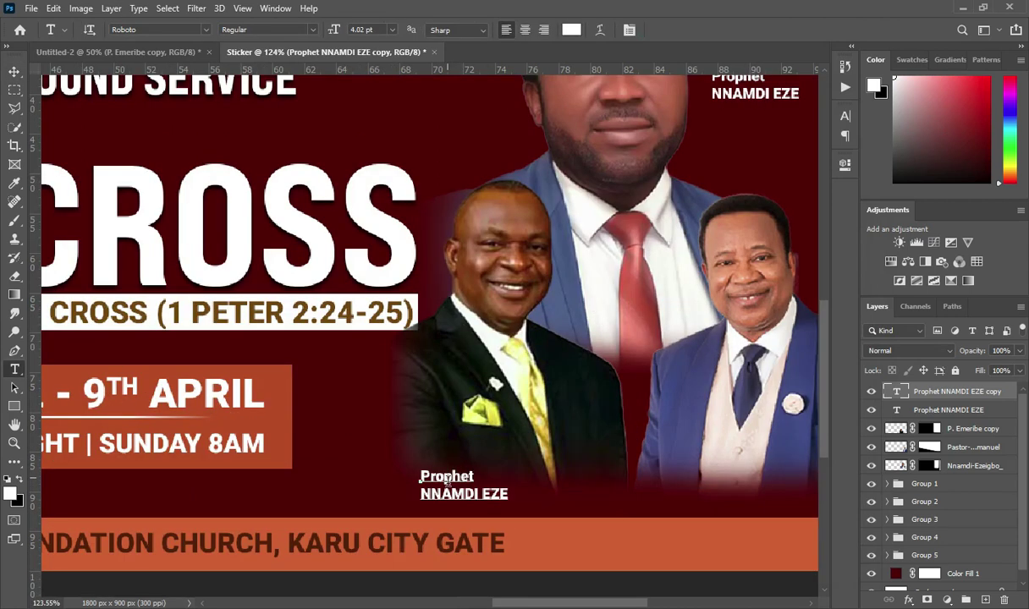
{"action": "left_click", "coordinate": [447, 476]}
{"action": "key", "text": "ctrl+a"}
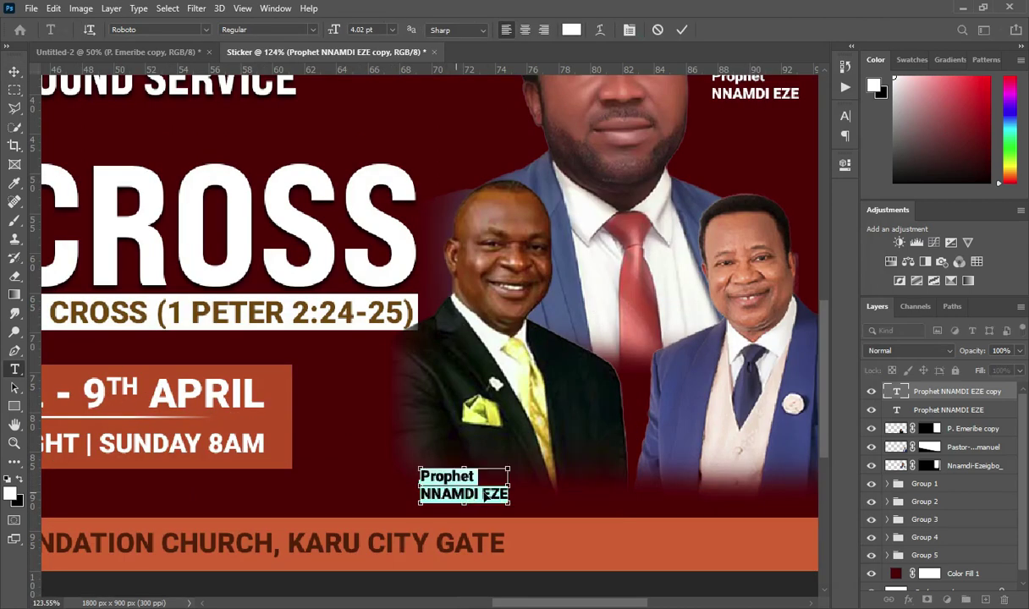
{"action": "key", "text": "ctrl+v"}
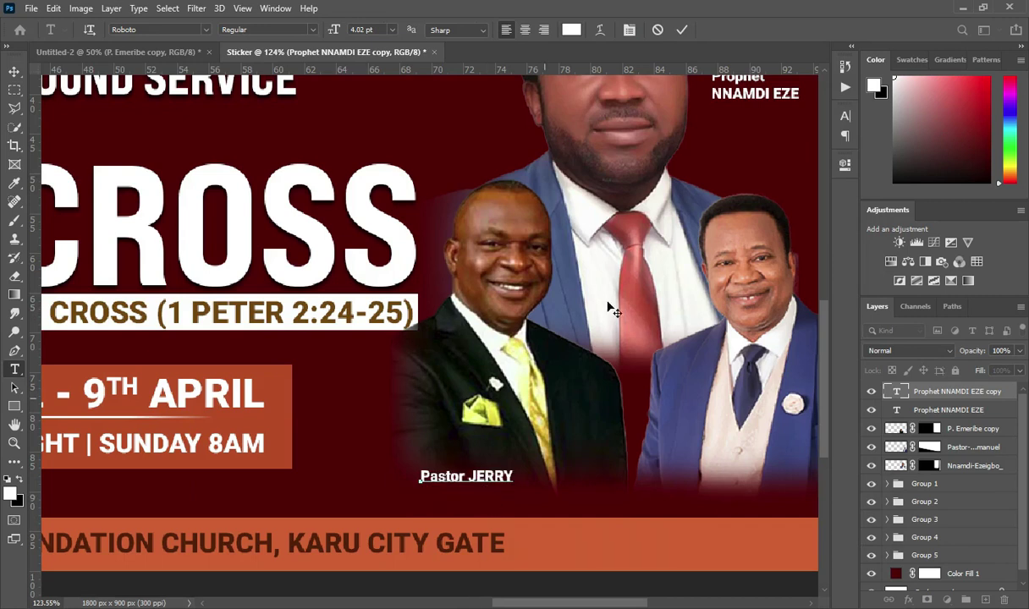
{"action": "left_click", "coordinate": [683, 32]}
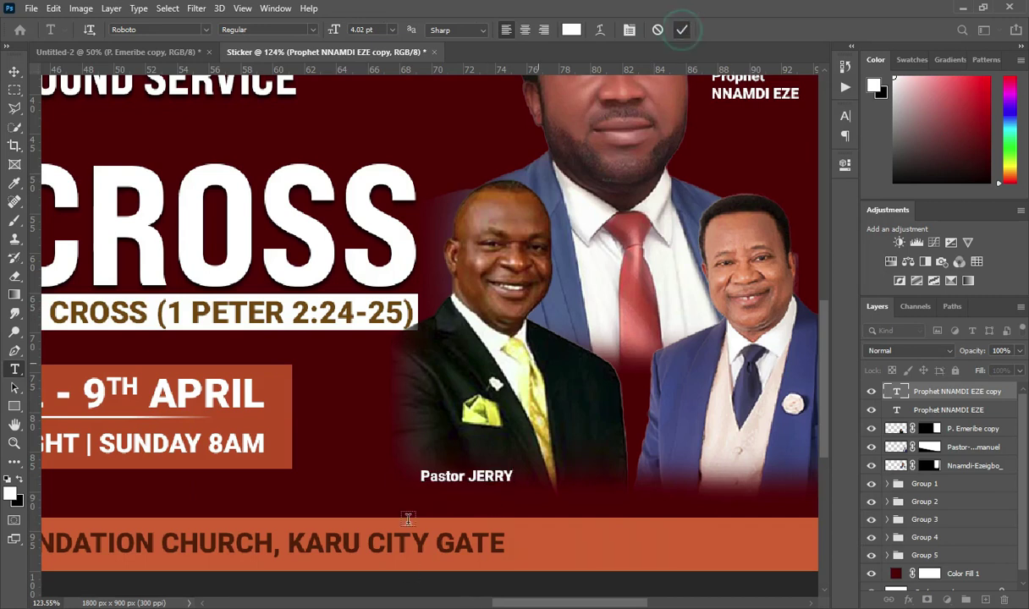
- Centre the pastor's label under the yellow-tie portrait and place a duplicate of it under the navy-tie portrait
{"action": "scroll", "coordinate": [484, 493], "scroll_direction": "down", "scroll_amount": 1}
{"action": "left_click_drag", "start_coordinate": [483, 489], "coordinate": [514, 483]}
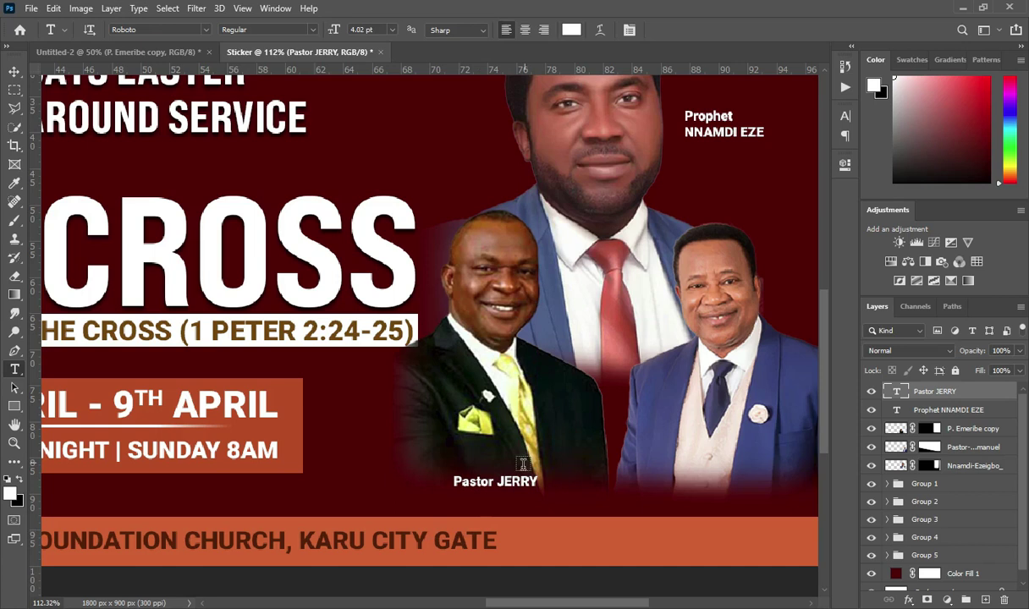
{"action": "key", "text": "ctrl+j"}
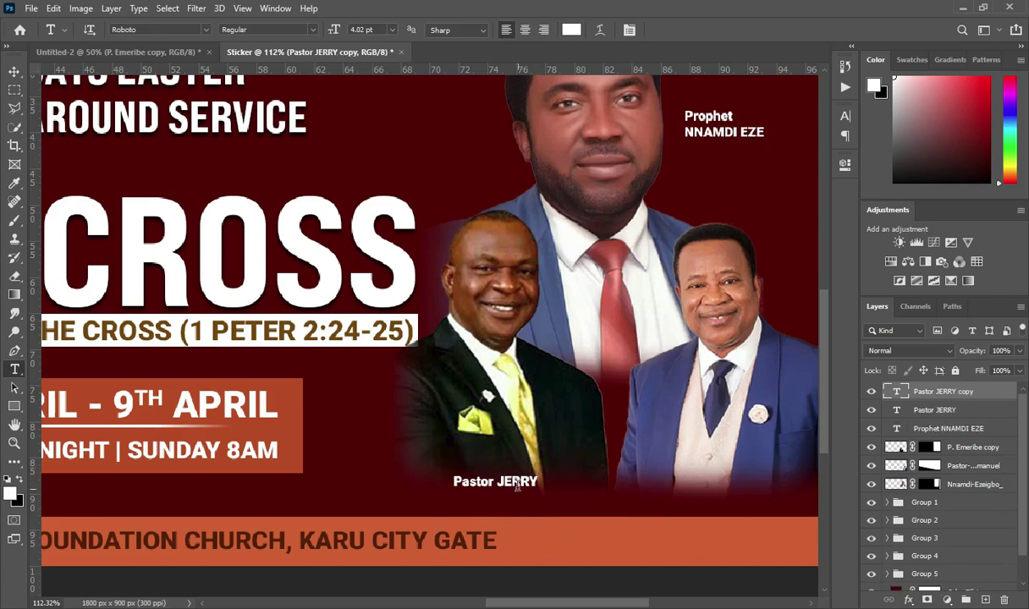
{"action": "left_click_drag", "start_coordinate": [518, 489], "coordinate": [750, 488]}
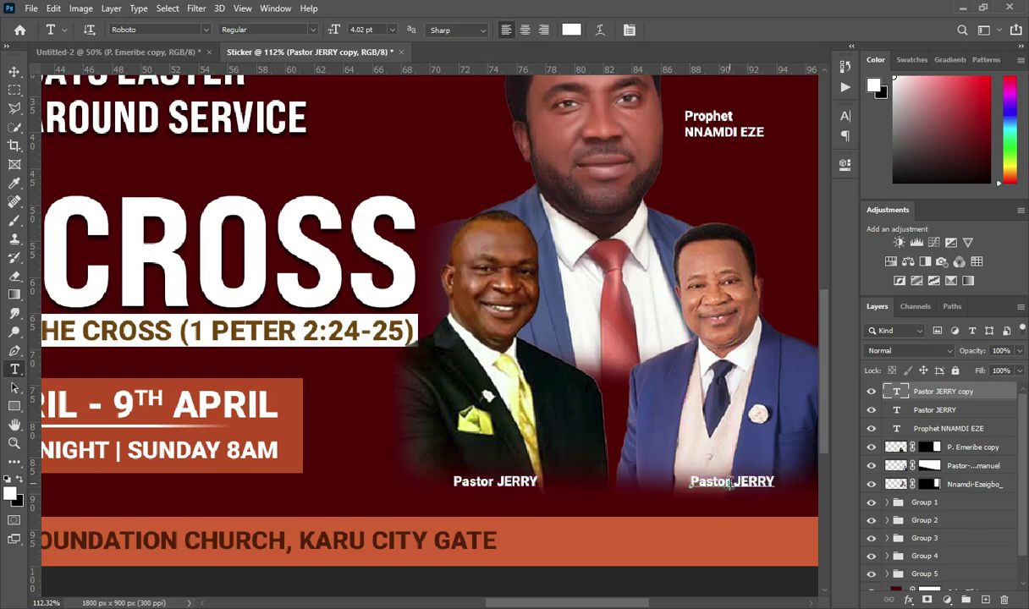
- Replace the label under the navy-tie portrait with the apostle's title and name copied from the Notepad text file
{"action": "triple_click", "coordinate": [731, 482]}
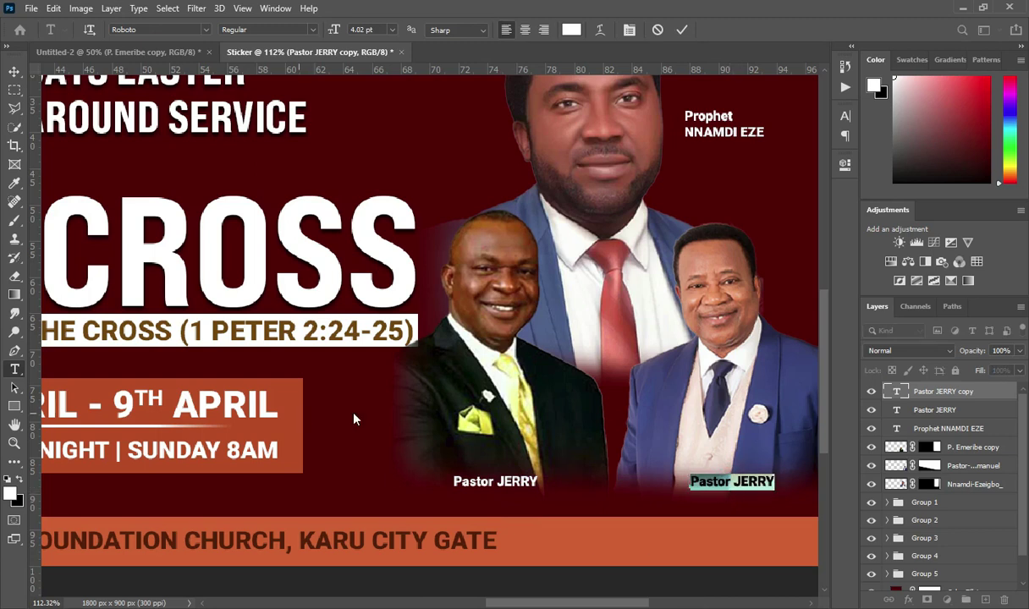
{"action": "key", "text": "alt+Tab"}
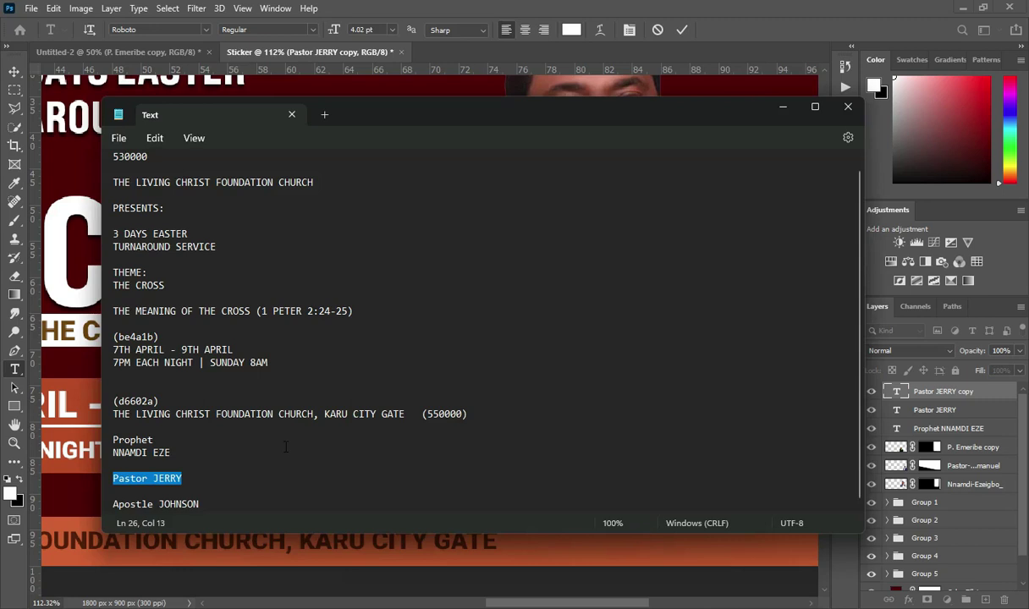
{"action": "triple_click", "coordinate": [206, 505]}
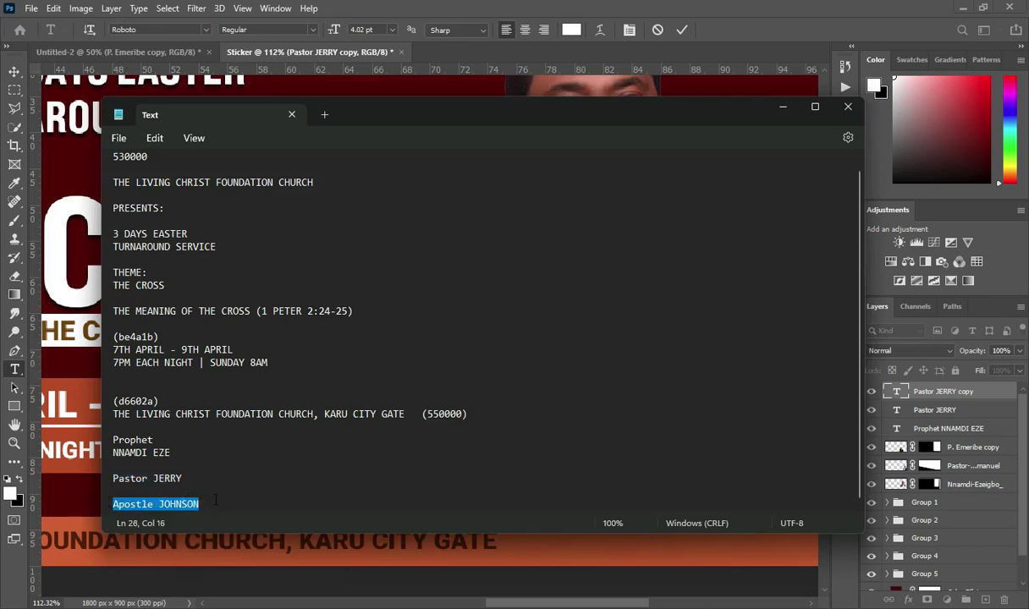
{"action": "key", "text": "ctrl+c"}
{"action": "left_click", "coordinate": [781, 106]}
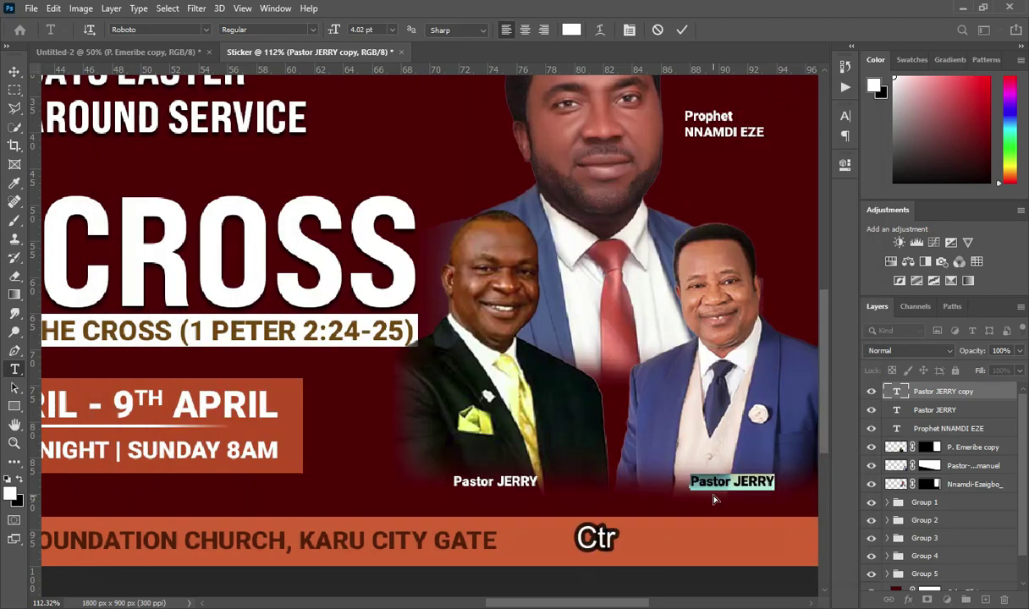
{"action": "key", "text": "ctrl+v"}
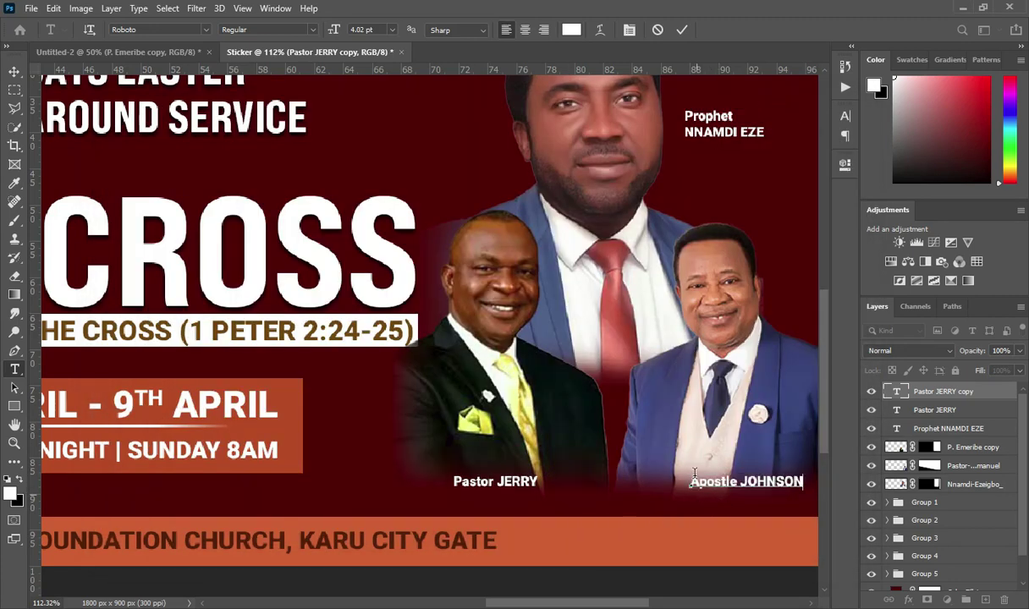
{"action": "left_click", "coordinate": [682, 30]}
- Nudge the navy-tie portrait up slightly so its lower edge sits higher behind the name label
{"action": "scroll", "coordinate": [533, 448], "scroll_direction": "down", "scroll_amount": 2}
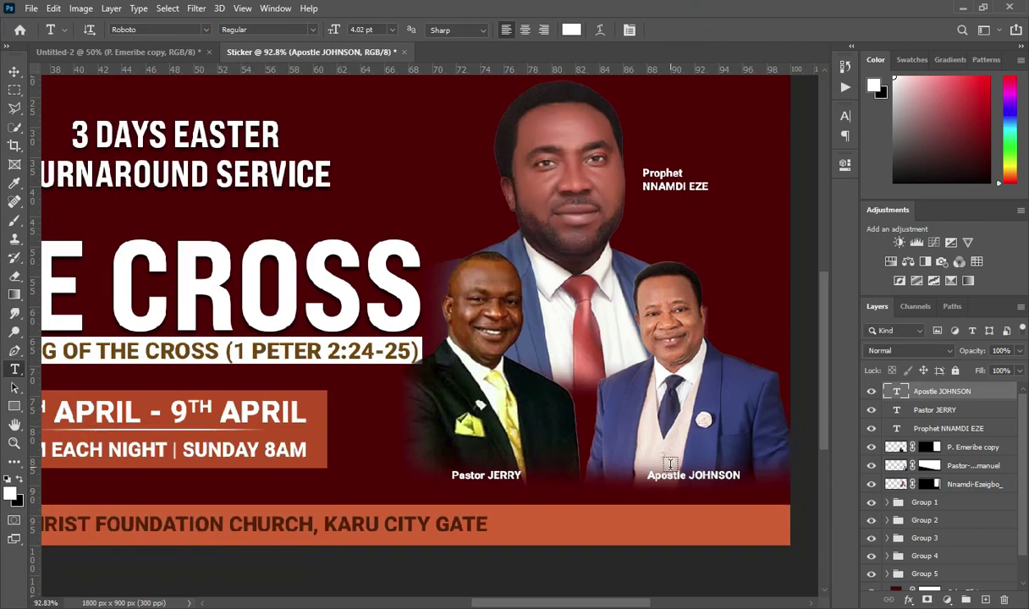
{"action": "key", "text": "v"}
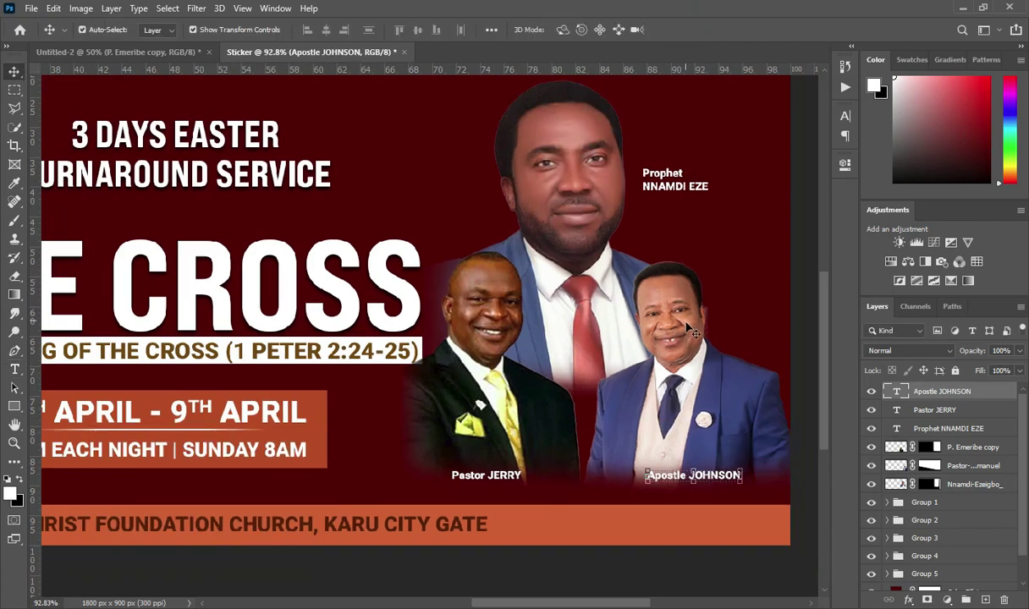
{"action": "left_click", "coordinate": [680, 340]}
{"action": "key", "text": "Up"}
{"action": "key", "text": "Up"}
{"action": "key", "text": "Up"}
{"action": "key", "text": "Up"}
{"action": "key", "text": "Up"}
{"action": "key", "text": "Up"}
{"action": "key", "text": "Up"}
{"action": "key", "text": "Up"}
{"action": "key", "text": "Up"}
{"action": "key", "text": "Up"}
{"action": "key", "text": "Up"}
{"action": "key", "text": "Up"}
{"action": "key", "text": "Up"}
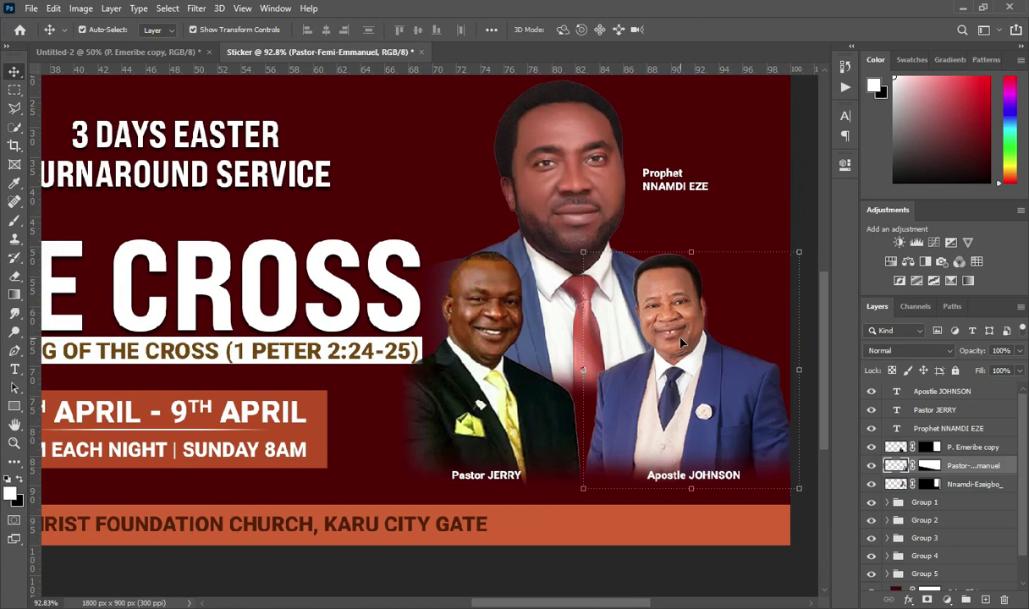
- Shift the yellow-tie portrait slightly up and left, and move all three portraits with their name labels down a little
{"action": "left_click_drag", "start_coordinate": [473, 372], "coordinate": [471, 366]}
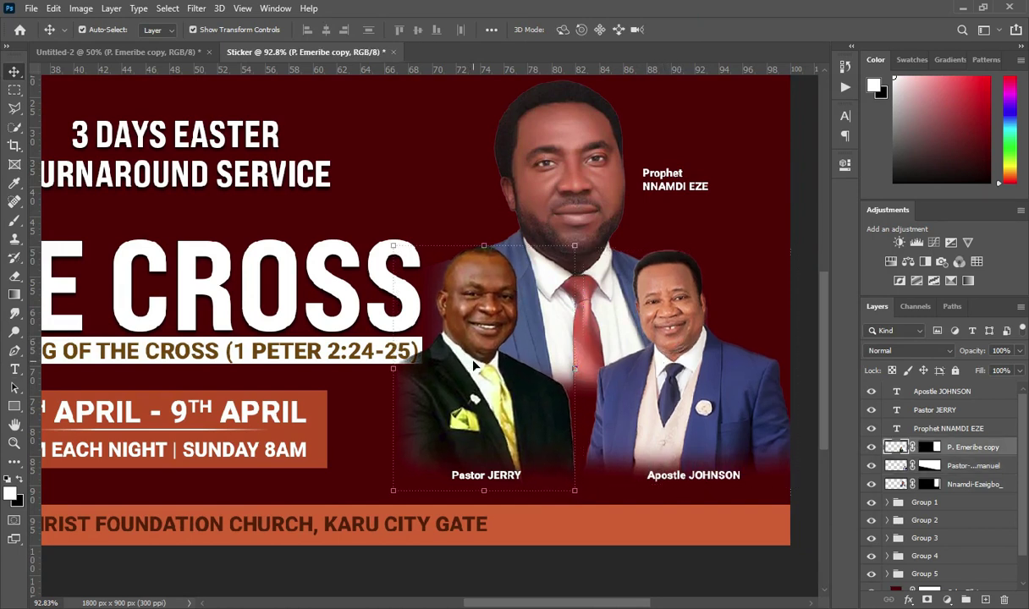
{"action": "scroll", "coordinate": [448, 341], "scroll_direction": "down", "scroll_amount": 2}
{"action": "left_click", "coordinate": [971, 484]}
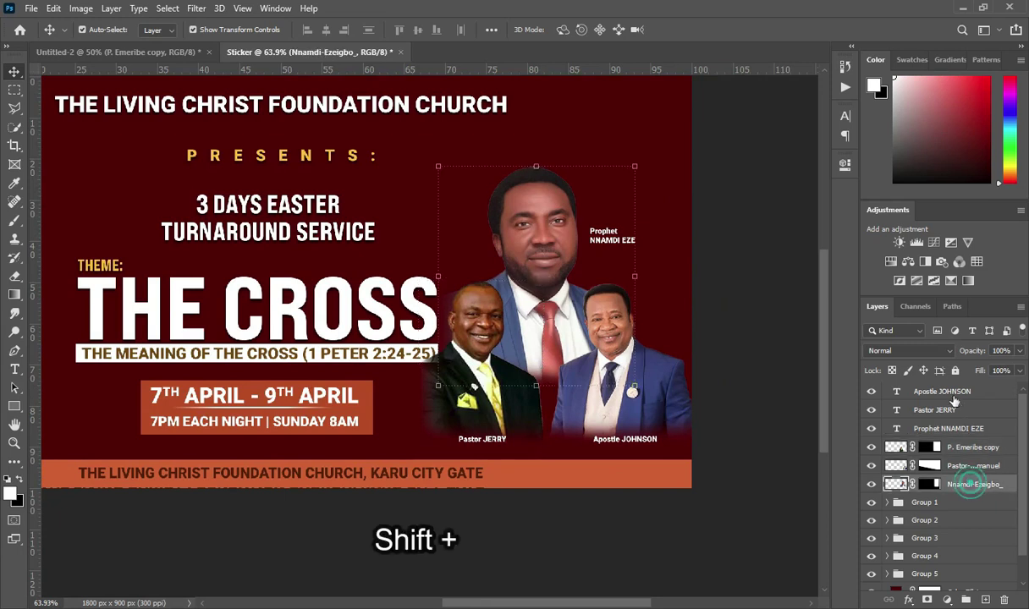
{"action": "left_click", "coordinate": [952, 392], "text": "shift"}
{"action": "key", "text": "Down"}
{"action": "key", "text": "Down"}
{"action": "key", "text": "Down"}
{"action": "key", "text": "Down"}
{"action": "key", "text": "Down"}
{"action": "key", "text": "Down"}
{"action": "key", "text": "Down"}
{"action": "key", "text": "Down"}
{"action": "key", "text": "Down"}
{"action": "key", "text": "Down"}
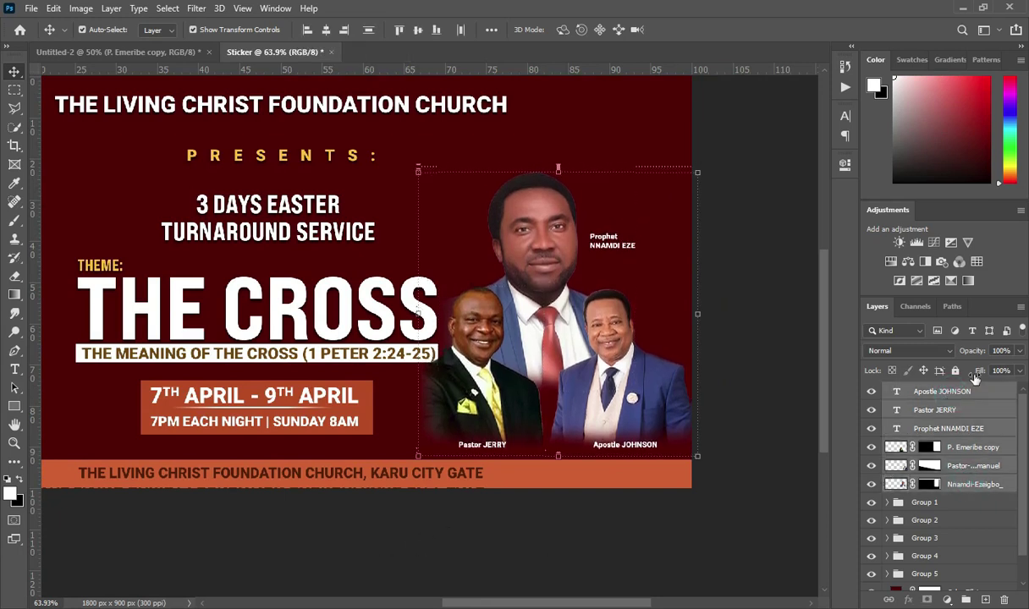
{"action": "left_click", "coordinate": [774, 360]}
{"action": "scroll", "coordinate": [774, 361], "scroll_direction": "down", "scroll_amount": 1}
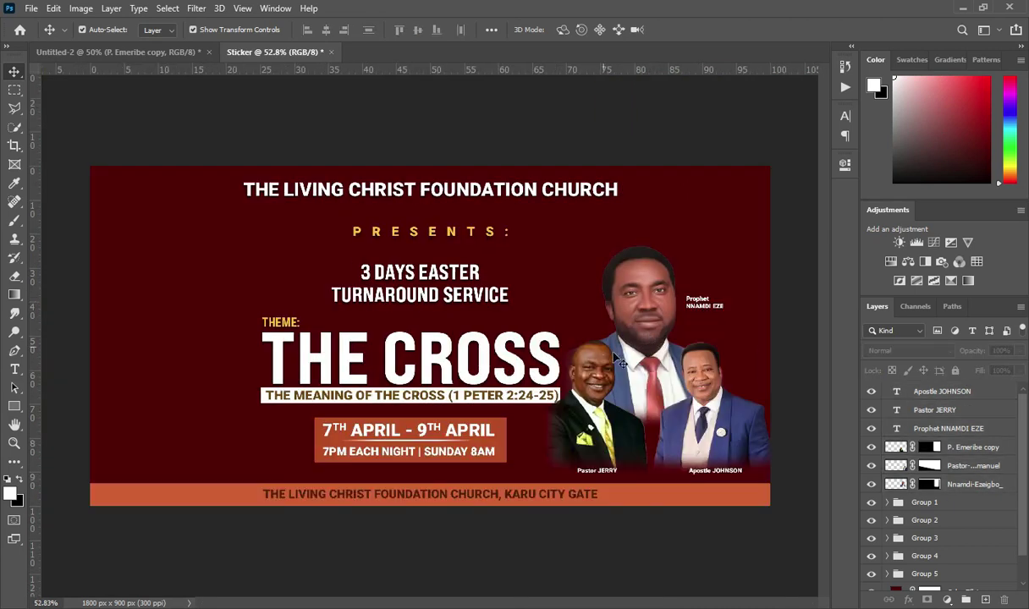
{"action": "scroll", "coordinate": [614, 354], "scroll_direction": "down", "scroll_amount": 1}
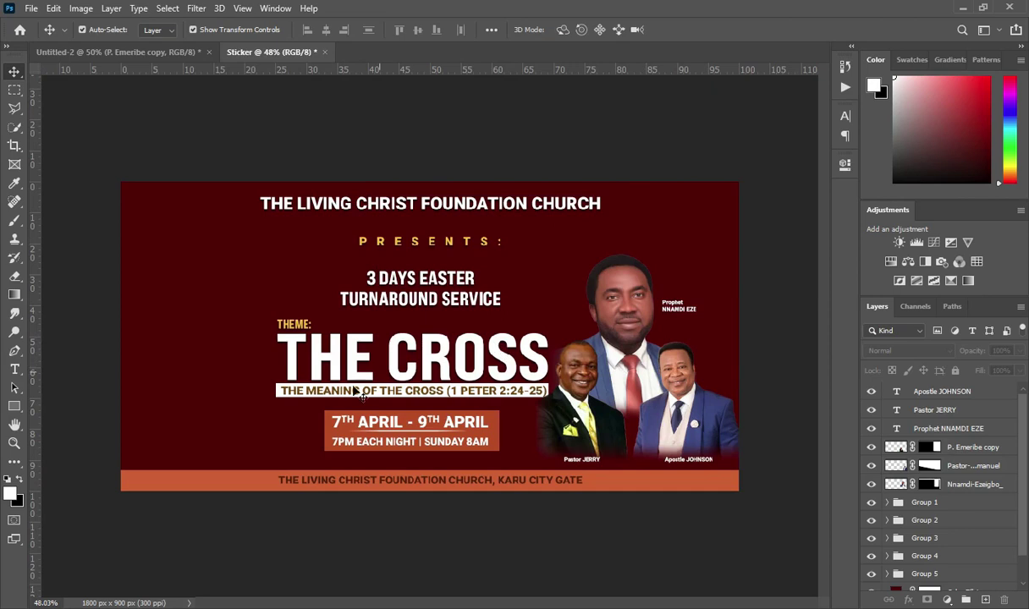
- Group the three minister portraits together with their name labels
{"action": "left_click", "coordinate": [977, 483]}
{"action": "left_click", "coordinate": [943, 392], "text": "shift"}
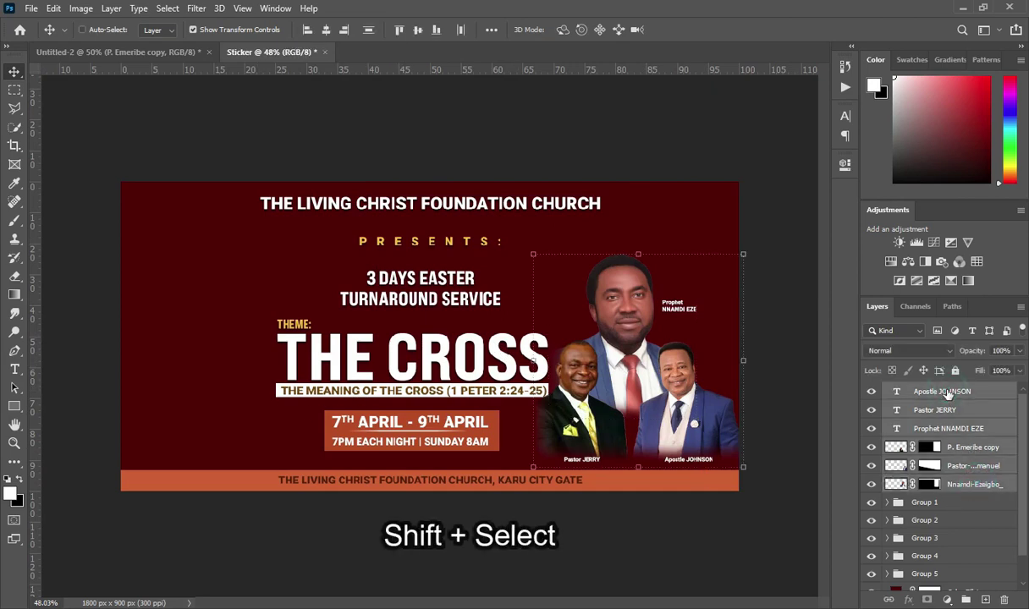
{"action": "key", "text": "ctrl+g"}
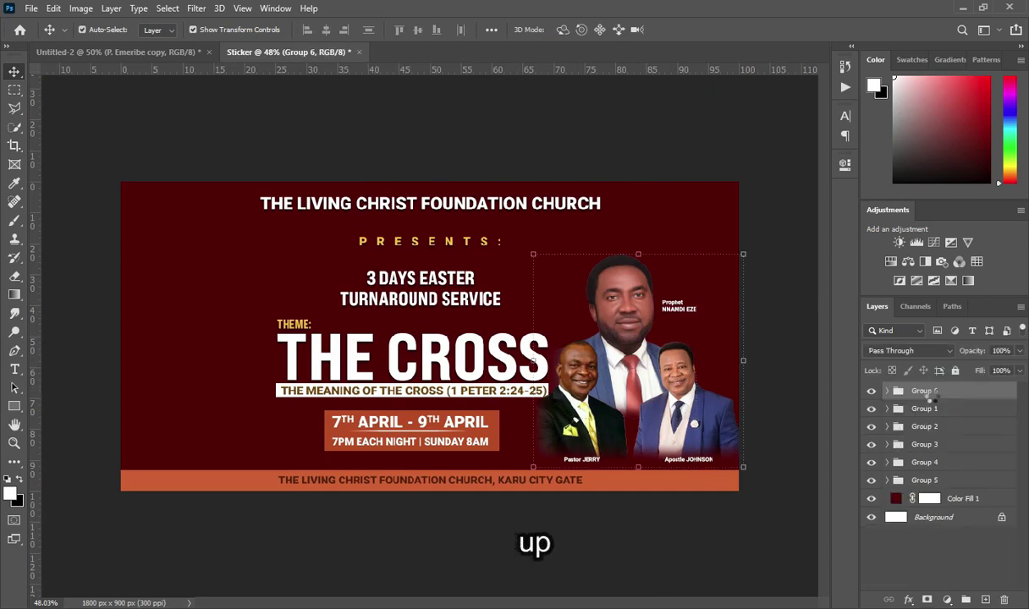
{"action": "left_click", "coordinate": [794, 386]}
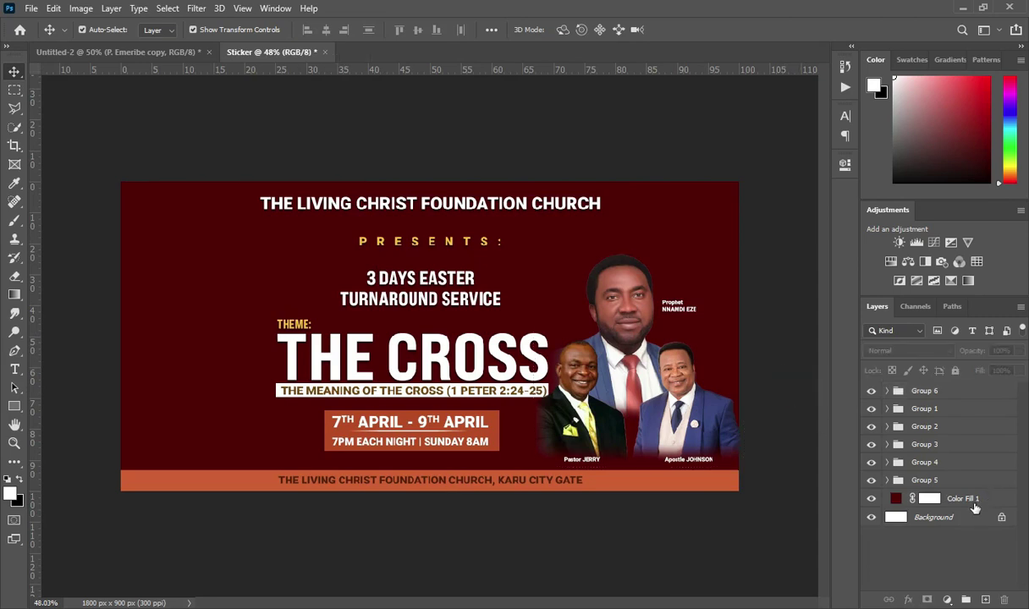
- Place the Genesis 2_2 (1) image from the THE CROSS folder above Color Fill 1, scaled to 14.42% and aligned to the sticker's left edge
{"action": "left_click", "coordinate": [973, 498]}
{"action": "key", "text": "alt+Tab"}
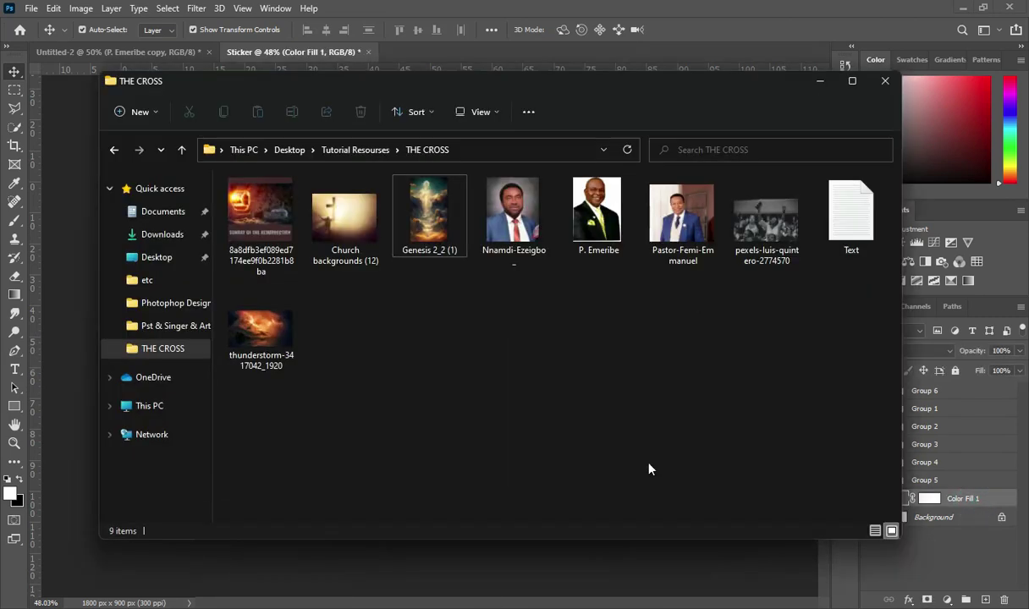
{"action": "left_click_drag", "start_coordinate": [423, 222], "coordinate": [66, 404]}
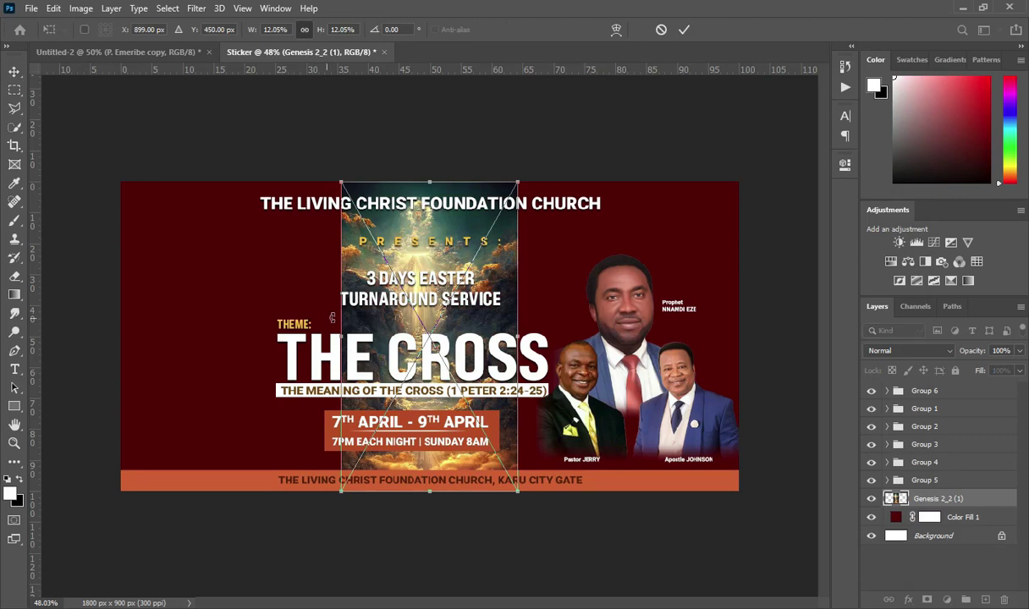
{"action": "left_click_drag", "start_coordinate": [287, 319], "coordinate": [331, 336]}
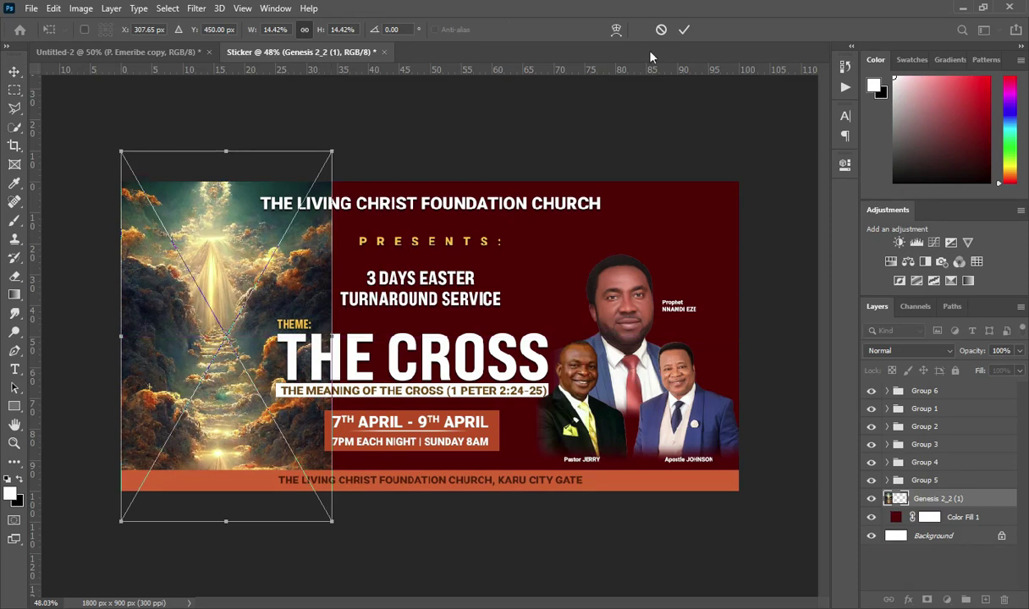
{"action": "left_click", "coordinate": [685, 29]}
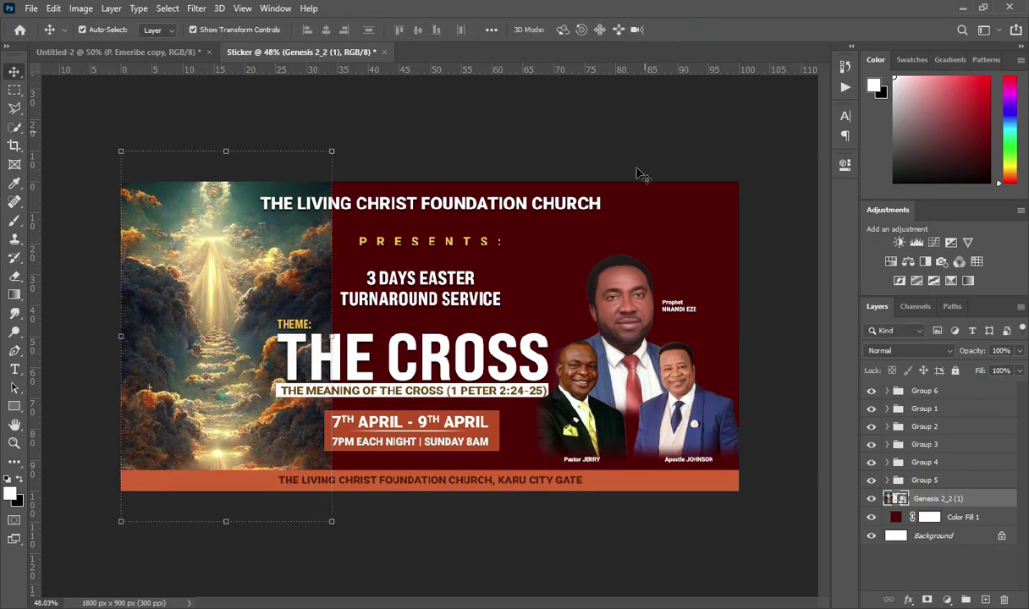
- Add a layer mask to the Genesis image and fade its right edge into the maroon background with a gradient
{"action": "left_click", "coordinate": [927, 600]}
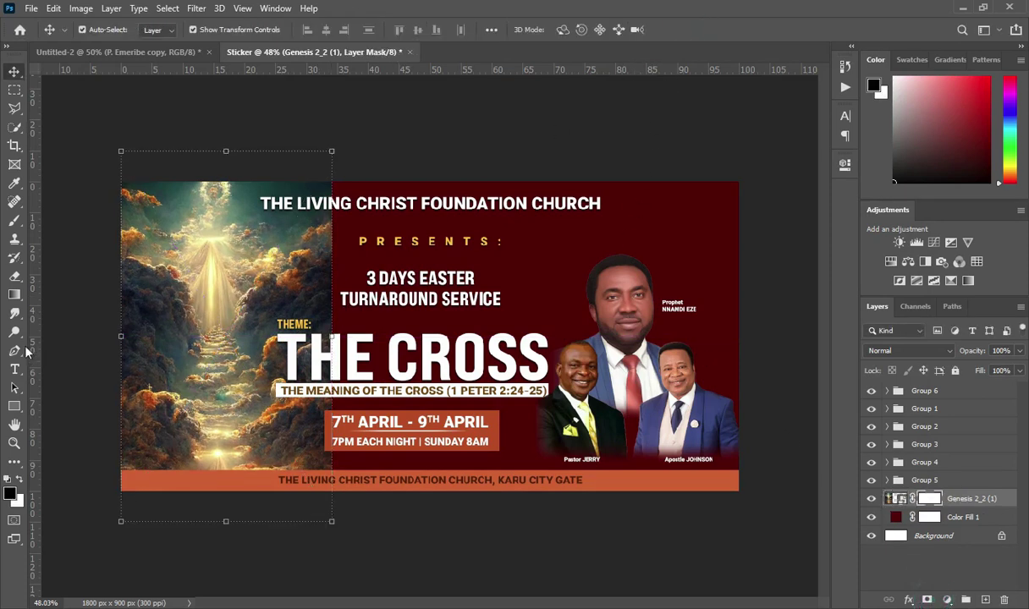
{"action": "left_click", "coordinate": [10, 295]}
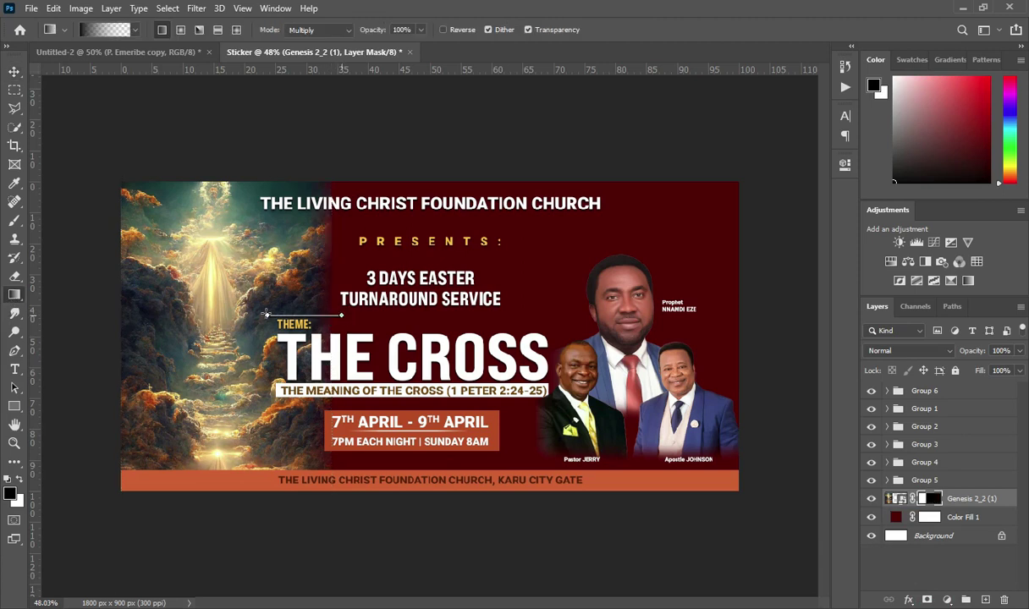
{"action": "left_click_drag", "start_coordinate": [337, 306], "coordinate": [254, 304]}
{"action": "left_click", "coordinate": [15, 72]}
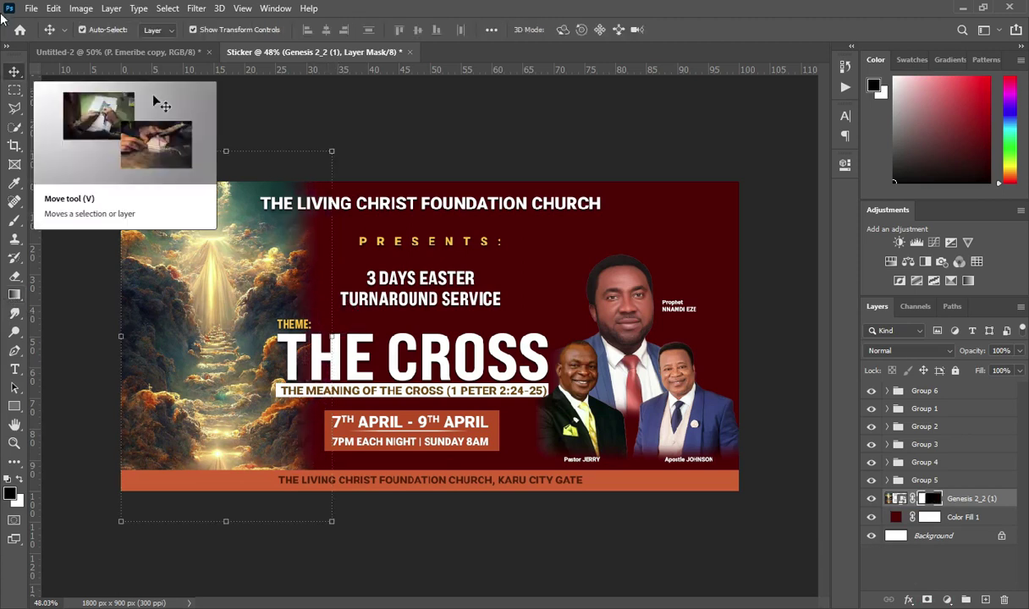
- Set the Genesis image's blend mode to Luminosity and its opacity to 49%
{"action": "left_click", "coordinate": [906, 350]}
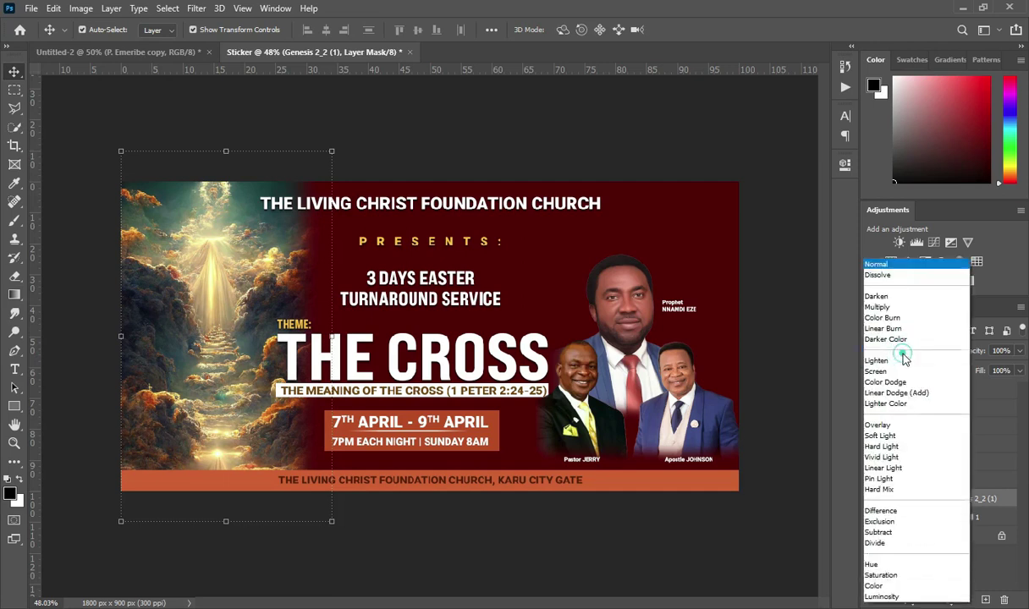
{"action": "left_click", "coordinate": [880, 597]}
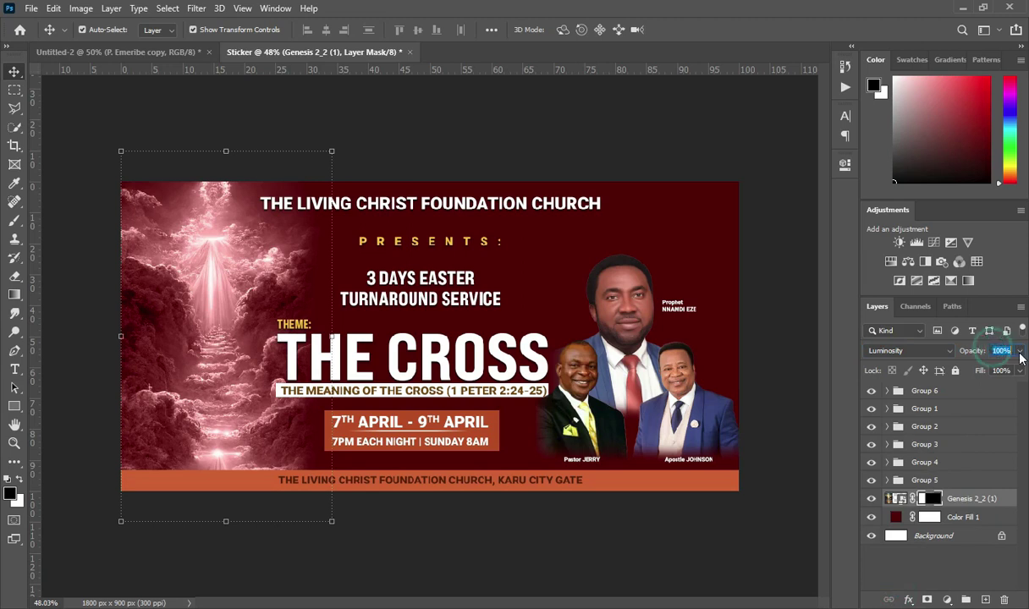
{"action": "type", "text": "9"}
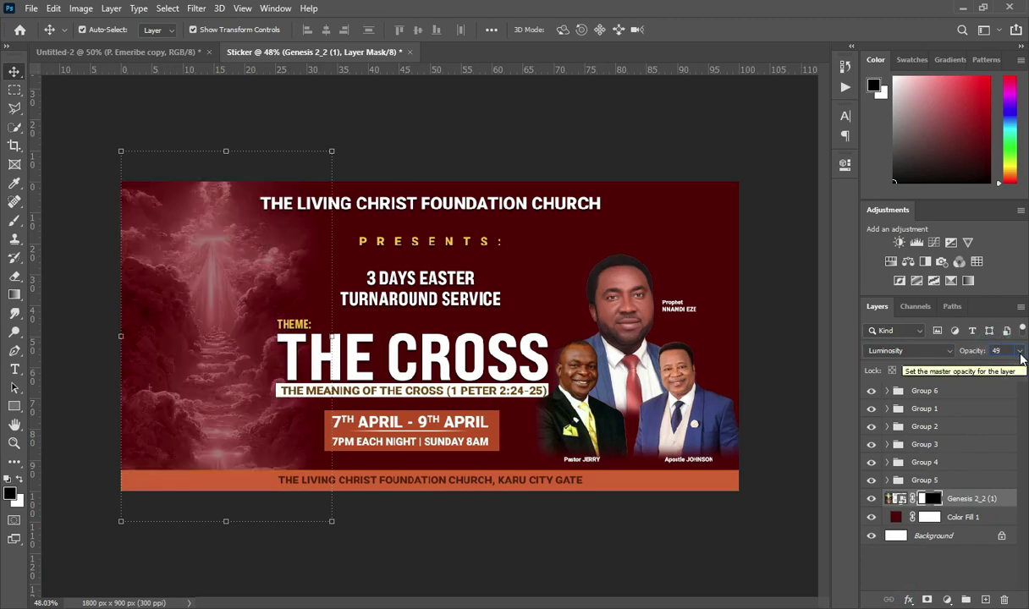
{"action": "left_click", "coordinate": [609, 125]}
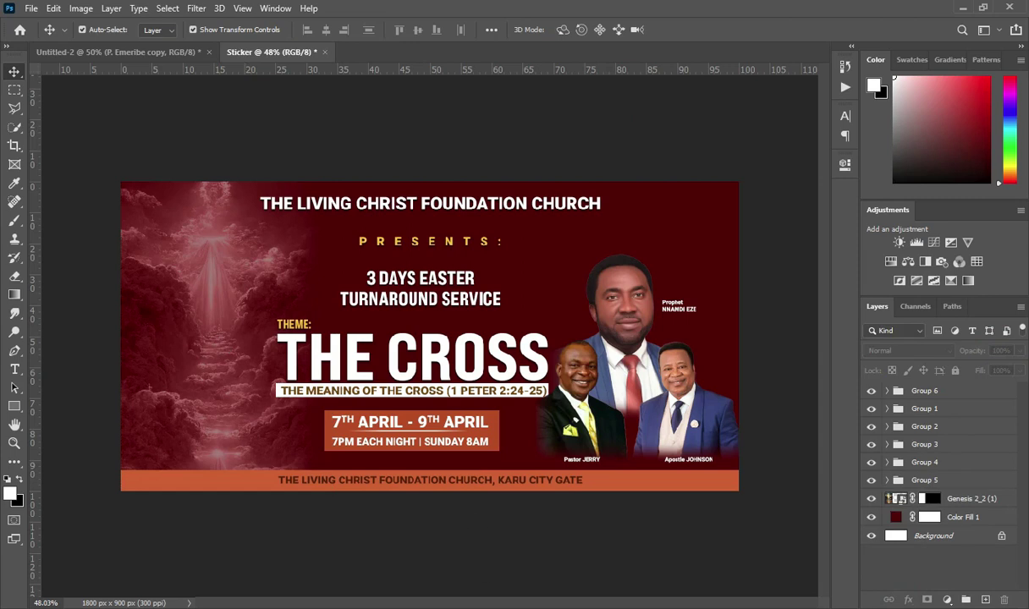
- Place the Sunday of the Resurrection tomb image from the THE CROSS folder, enlarge it over the sticker's right half, and move it below the groups
{"action": "key", "text": "alt+Tab"}
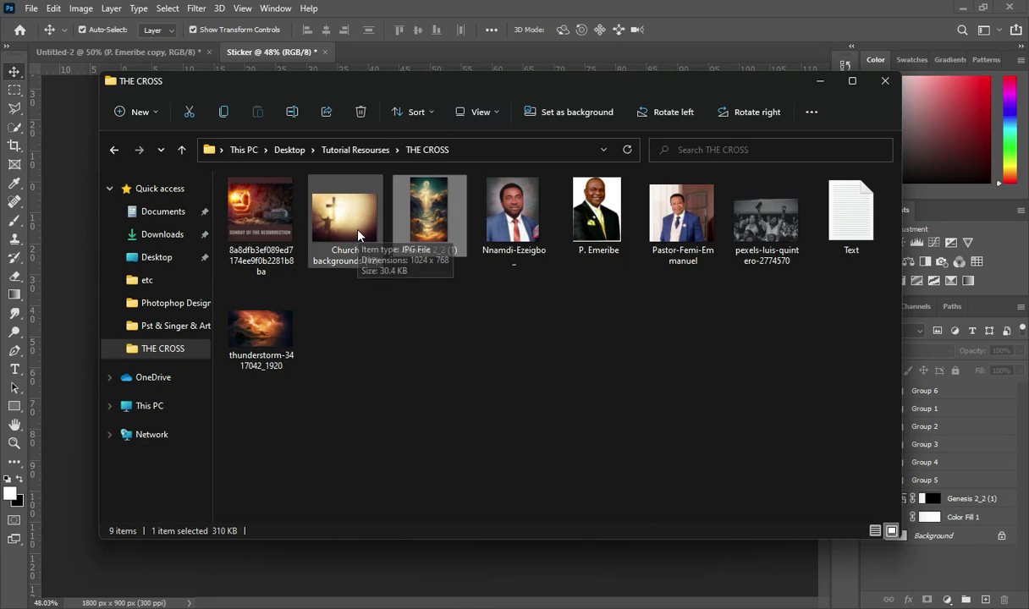
{"action": "double_click", "coordinate": [262, 218]}
{"action": "left_click_drag", "start_coordinate": [263, 217], "coordinate": [365, 271]}
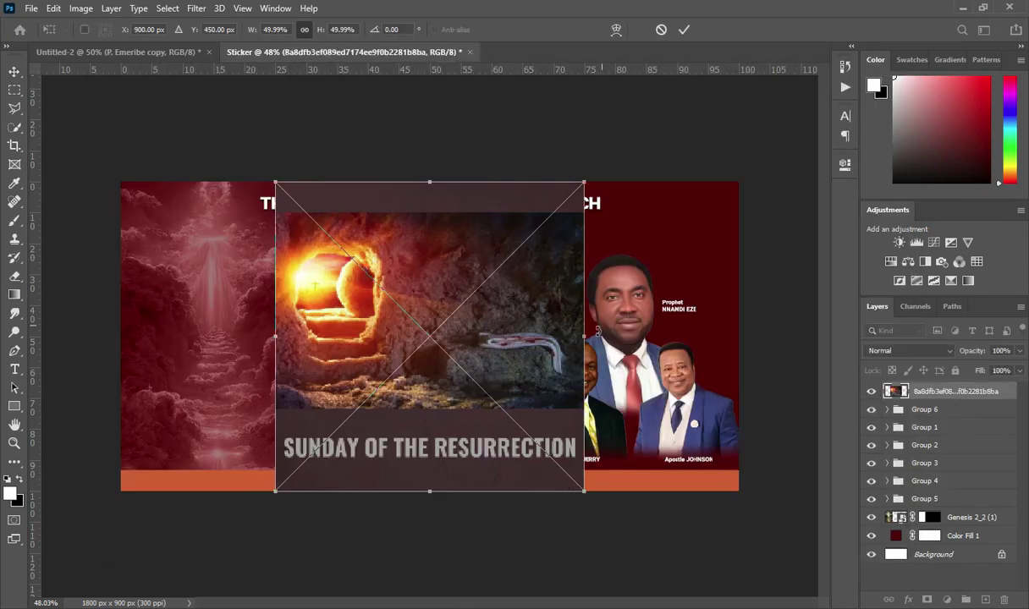
{"action": "left_click_drag", "start_coordinate": [586, 336], "coordinate": [779, 336]}
{"action": "left_click_drag", "start_coordinate": [948, 392], "coordinate": [952, 508]}
{"action": "left_click_drag", "start_coordinate": [597, 245], "coordinate": [741, 268]}
{"action": "left_click_drag", "start_coordinate": [673, 269], "coordinate": [687, 268]}
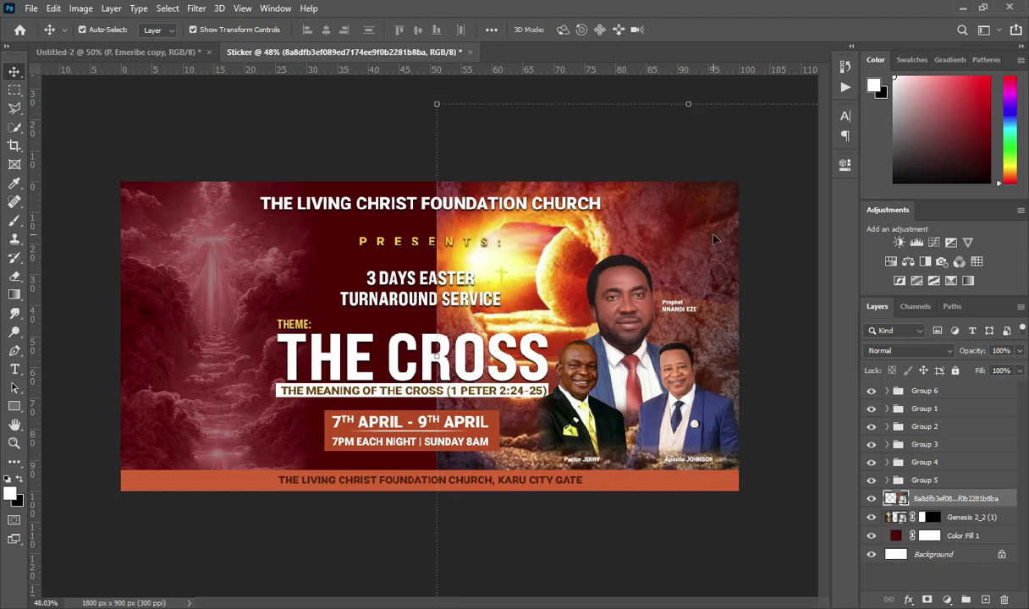
- Set the tomb image's opacity to 48%, keeping its blend mode Normal
{"action": "left_click", "coordinate": [910, 350]}
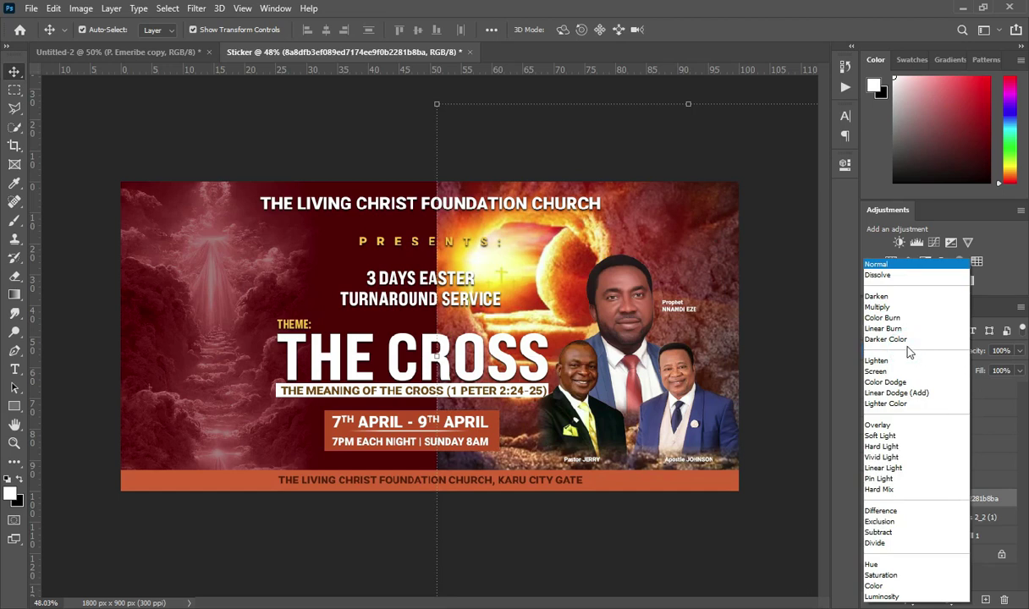
{"action": "left_click", "coordinate": [742, 180]}
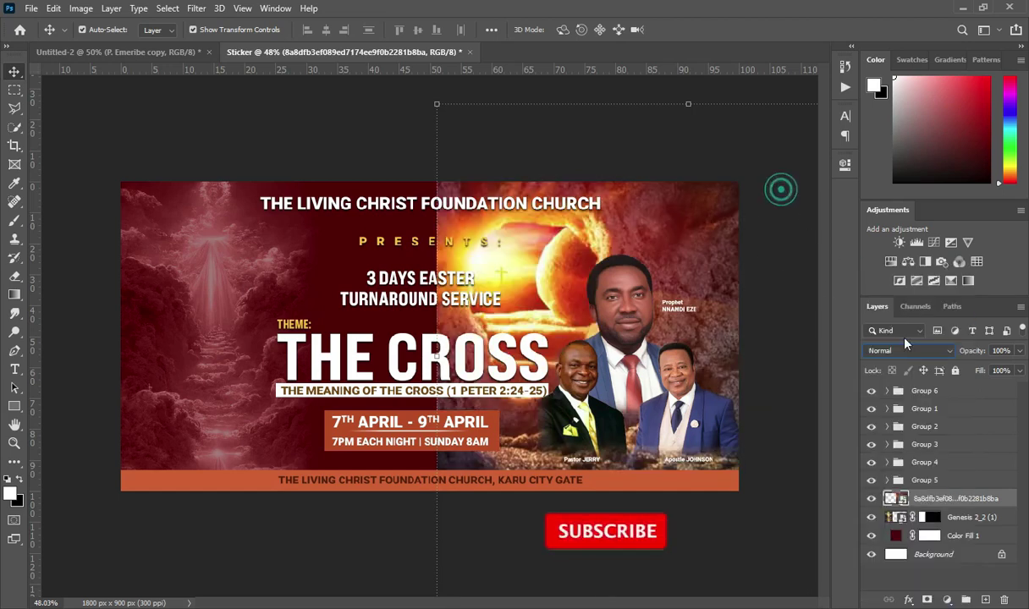
{"action": "left_click", "coordinate": [1000, 351]}
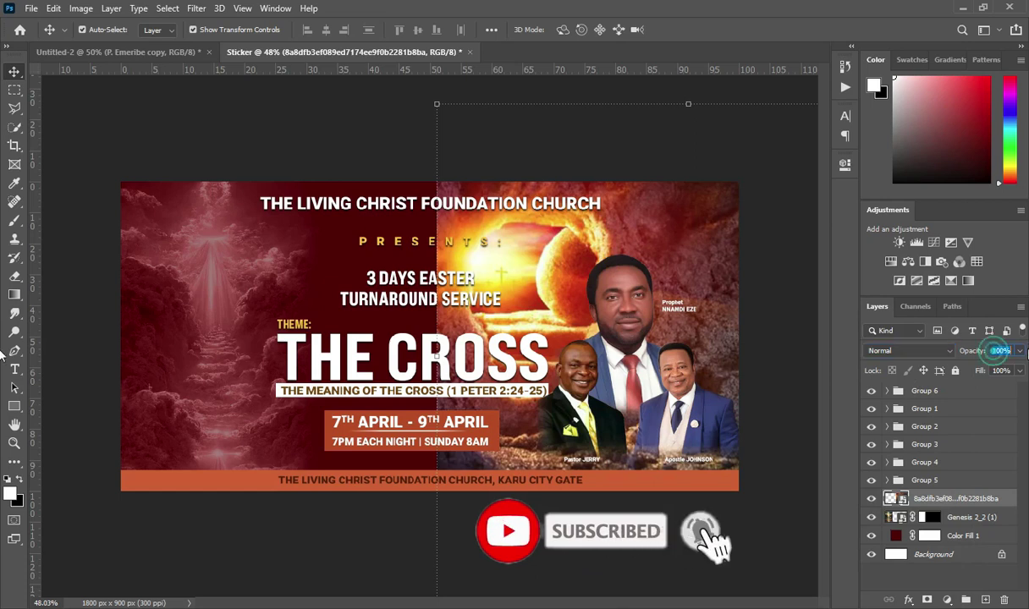
{"action": "type", "text": "48"}
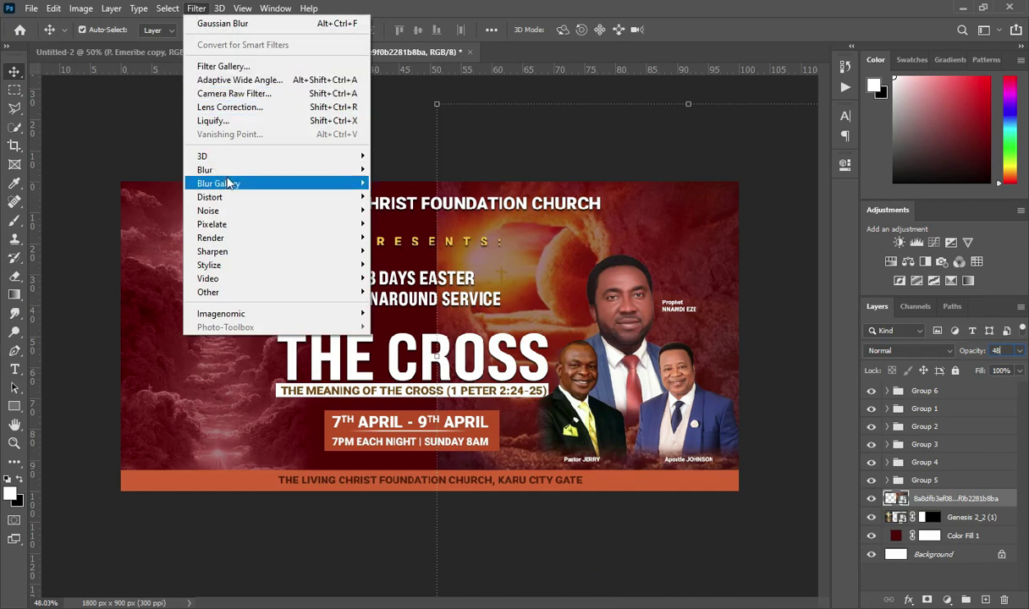
- Apply a Gaussian Blur with a 9.6 pixel radius to the tomb image
{"action": "mouse_move", "coordinate": [228, 174]}
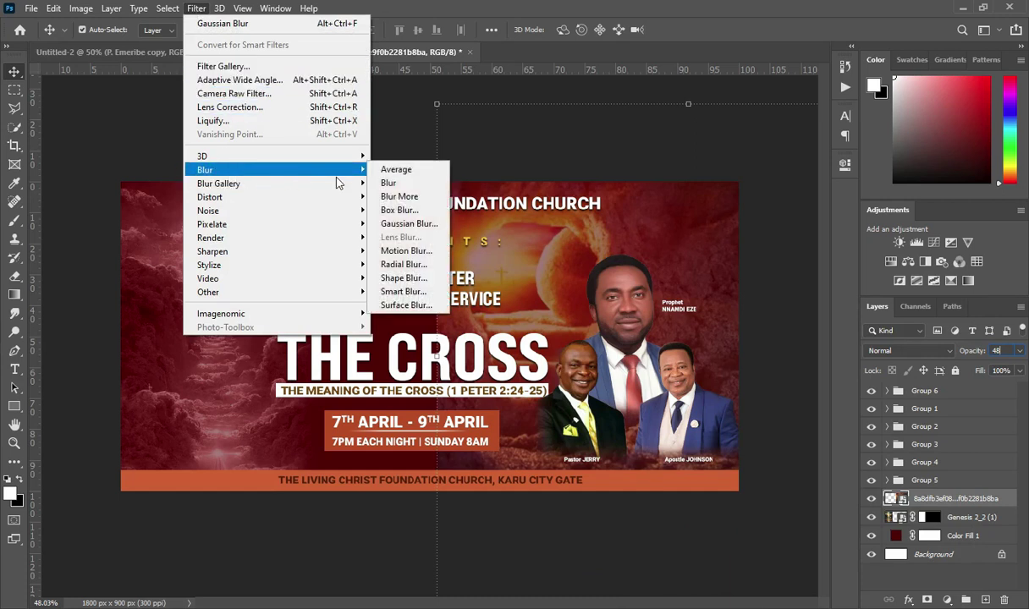
{"action": "left_click", "coordinate": [409, 223]}
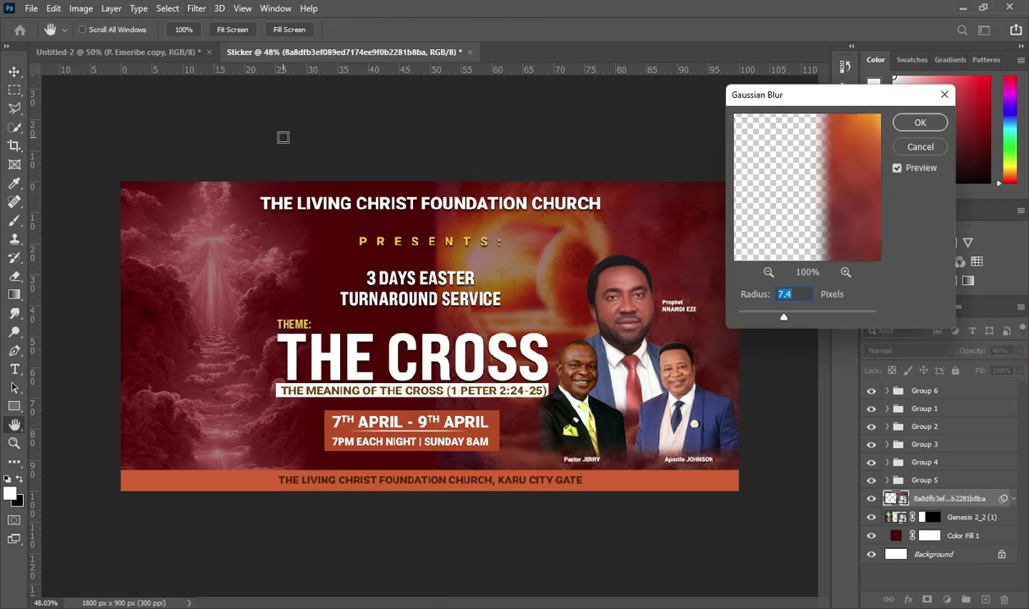
{"action": "type", "text": "9.6"}
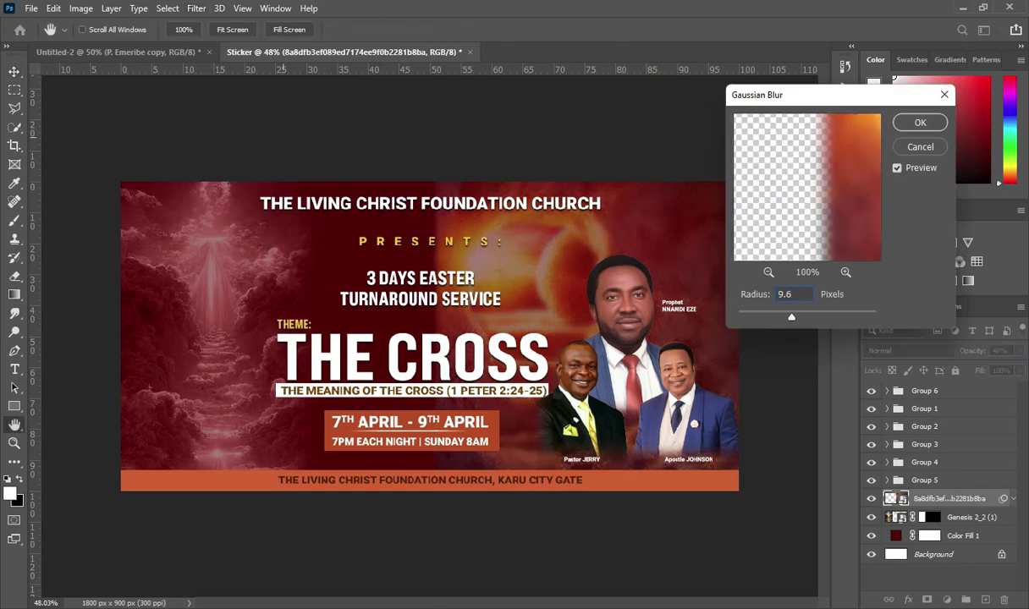
{"action": "key", "text": "Return"}
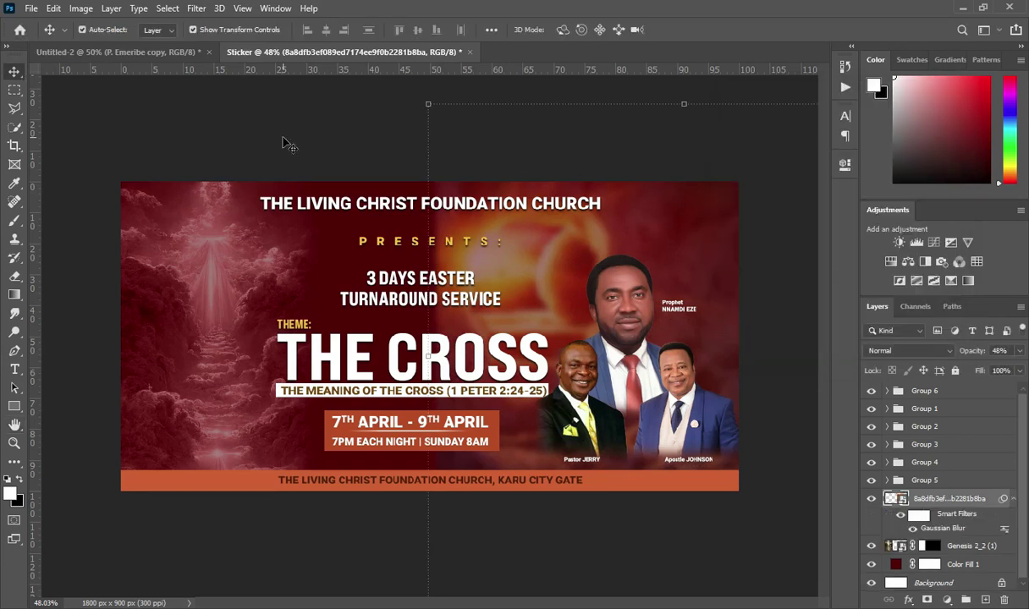
- Add a layer mask to the tomb image, fade its left edge with gradients, and collapse its smart filter list
{"action": "left_click", "coordinate": [927, 601]}
{"action": "left_click", "coordinate": [14, 295]}
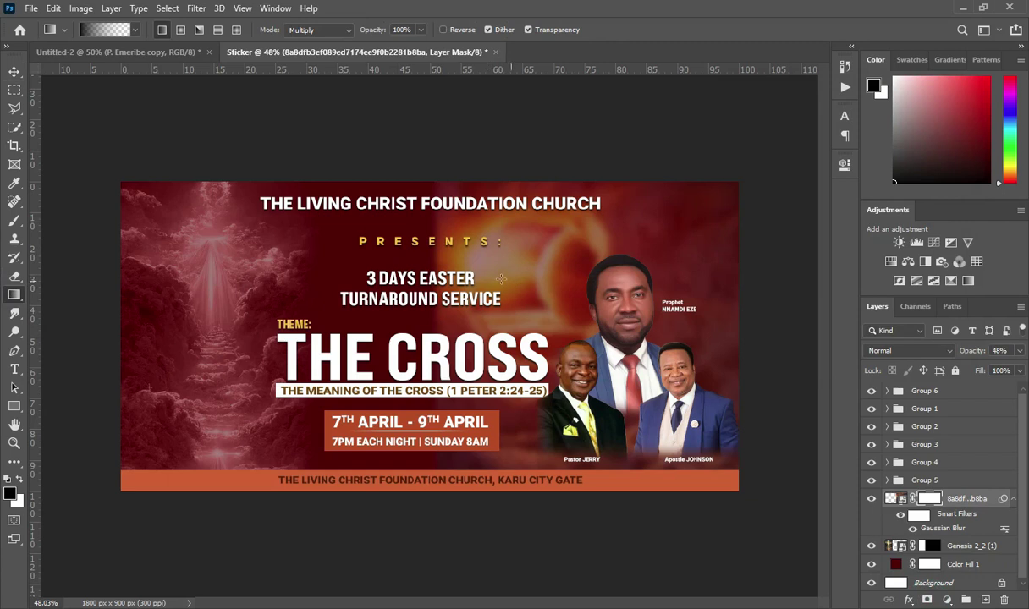
{"action": "left_click_drag", "start_coordinate": [420, 261], "coordinate": [412, 259]}
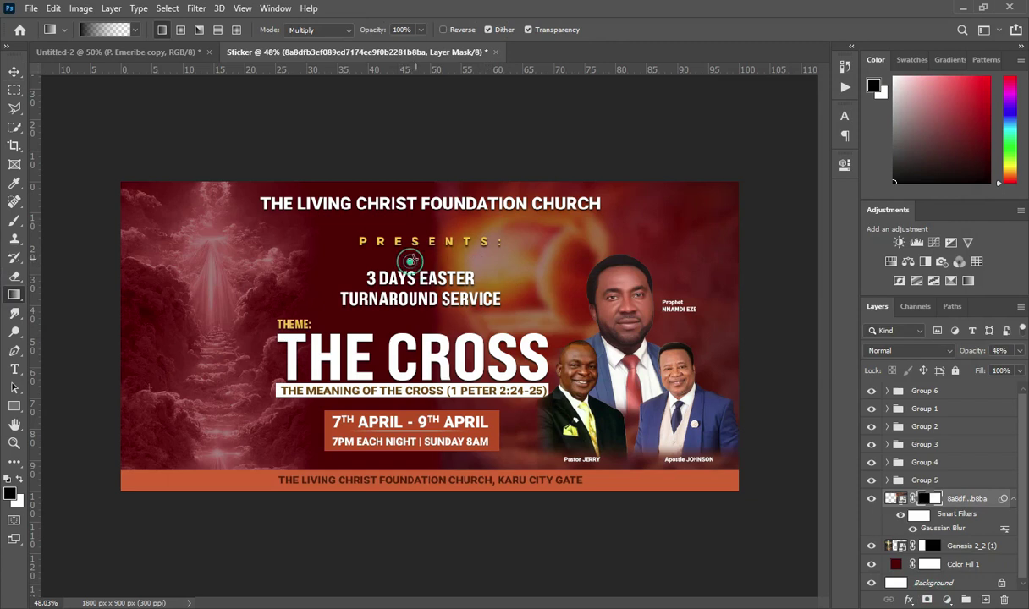
{"action": "left_click_drag", "start_coordinate": [406, 265], "coordinate": [471, 264]}
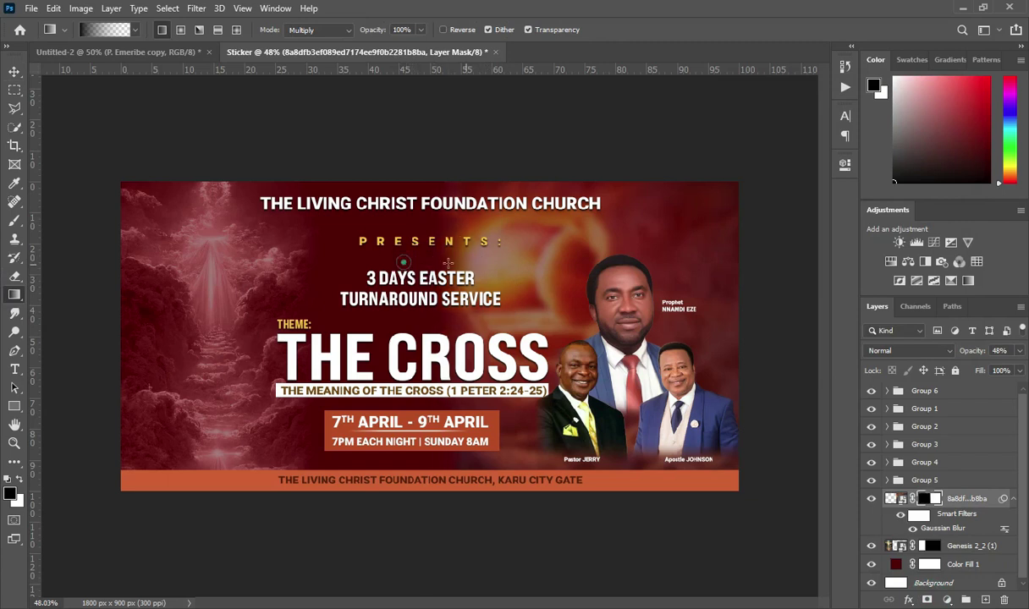
{"action": "left_click", "coordinate": [14, 71]}
{"action": "left_click", "coordinate": [203, 138]}
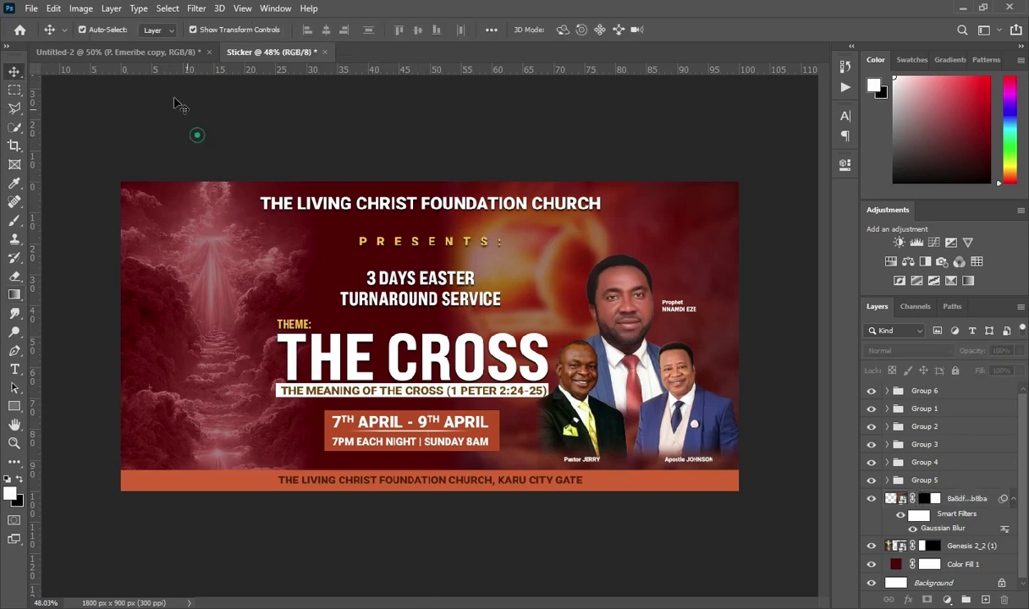
{"action": "left_click", "coordinate": [1012, 498]}
{"action": "left_click", "coordinate": [963, 501]}
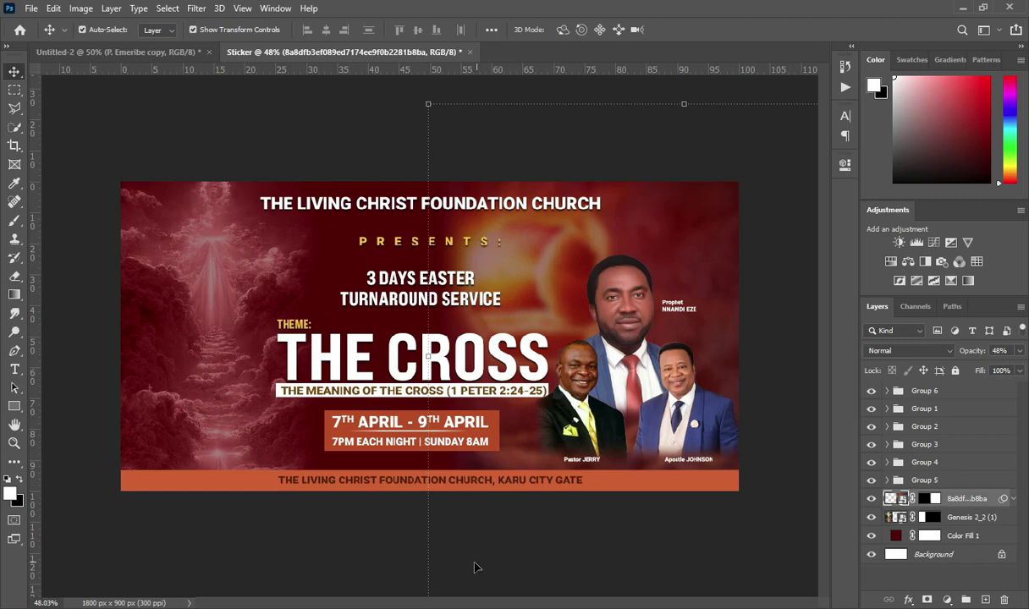
- Place the Church backgrounds (12) image from the THE CROSS folder, scale it to about 18%, and position it over the sticker's upper-left area
{"action": "key", "text": "alt+Tab"}
{"action": "left_click", "coordinate": [345, 219]}
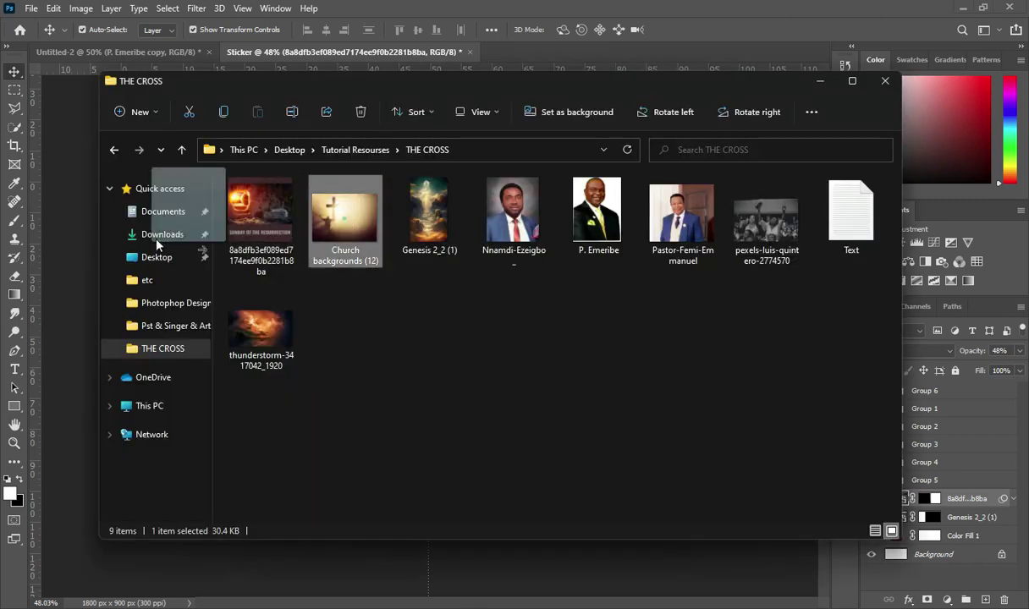
{"action": "left_click_drag", "start_coordinate": [87, 292], "coordinate": [254, 216]}
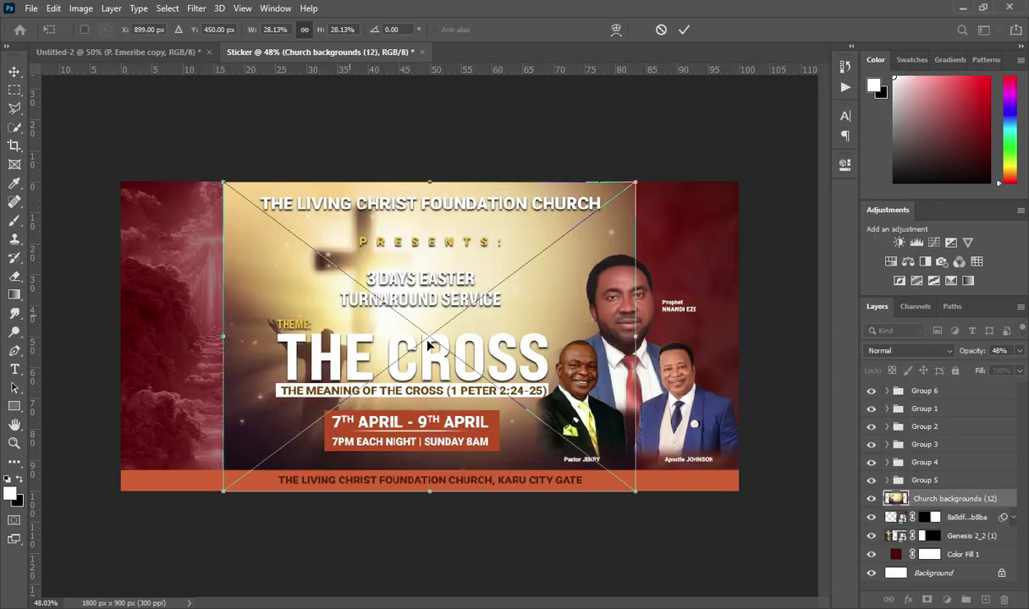
{"action": "left_click_drag", "start_coordinate": [630, 489], "coordinate": [491, 381]}
{"action": "left_click_drag", "start_coordinate": [301, 255], "coordinate": [191, 264]}
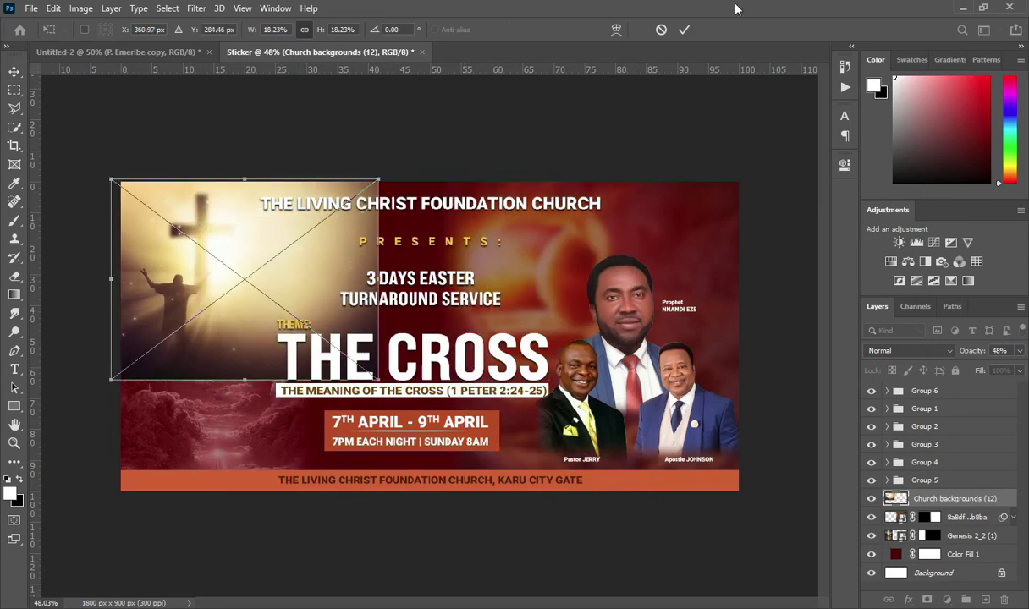
{"action": "left_click", "coordinate": [683, 30]}
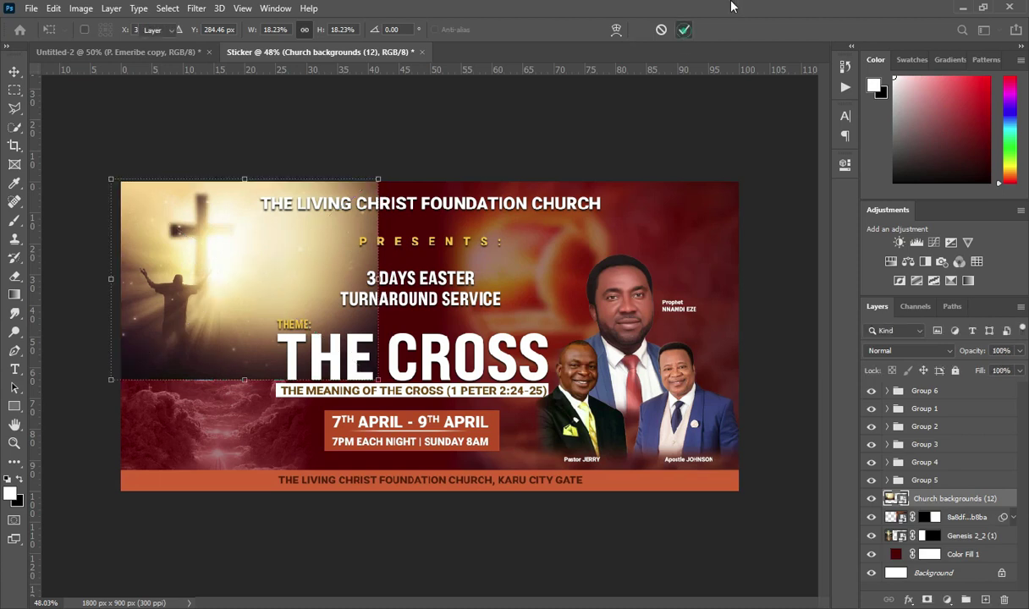
- Set the Church backgrounds (12) image to Screen blending and add a layer mask with gradients fading its right and bottom edges
{"action": "left_click", "coordinate": [920, 356]}
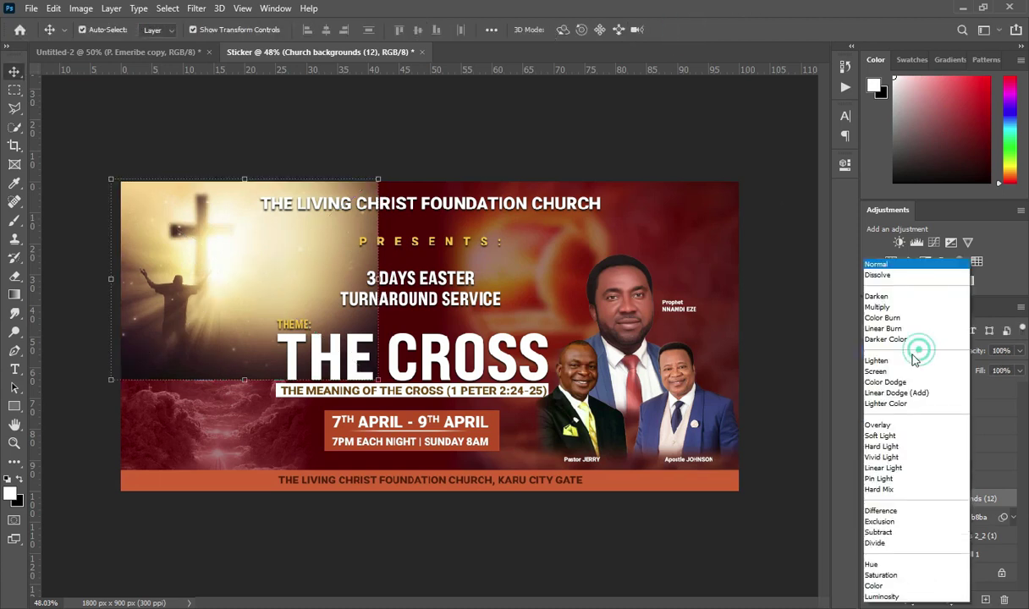
{"action": "left_click", "coordinate": [895, 374]}
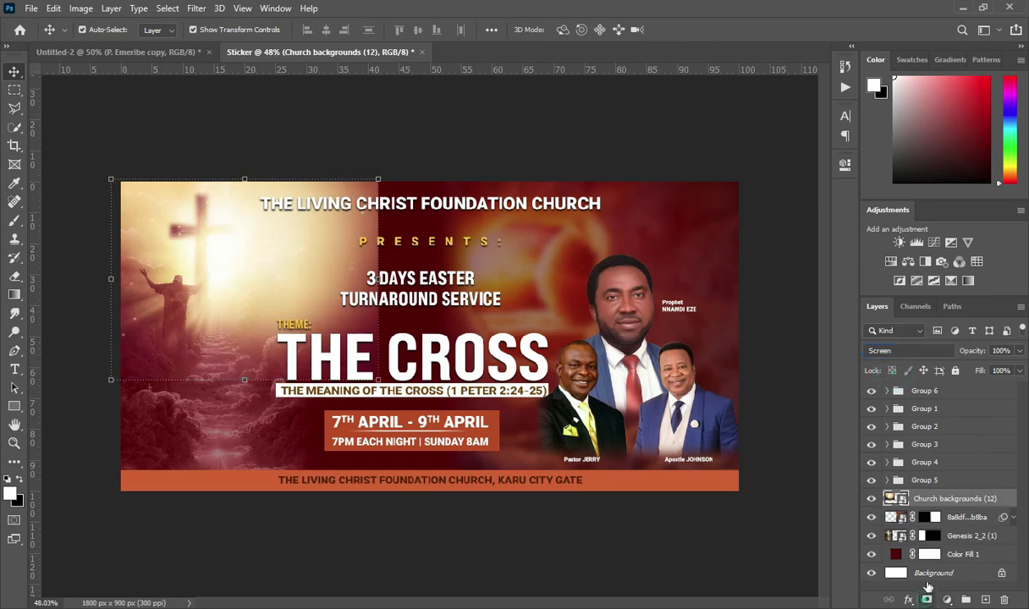
{"action": "left_click", "coordinate": [927, 600]}
{"action": "left_click", "coordinate": [10, 294]}
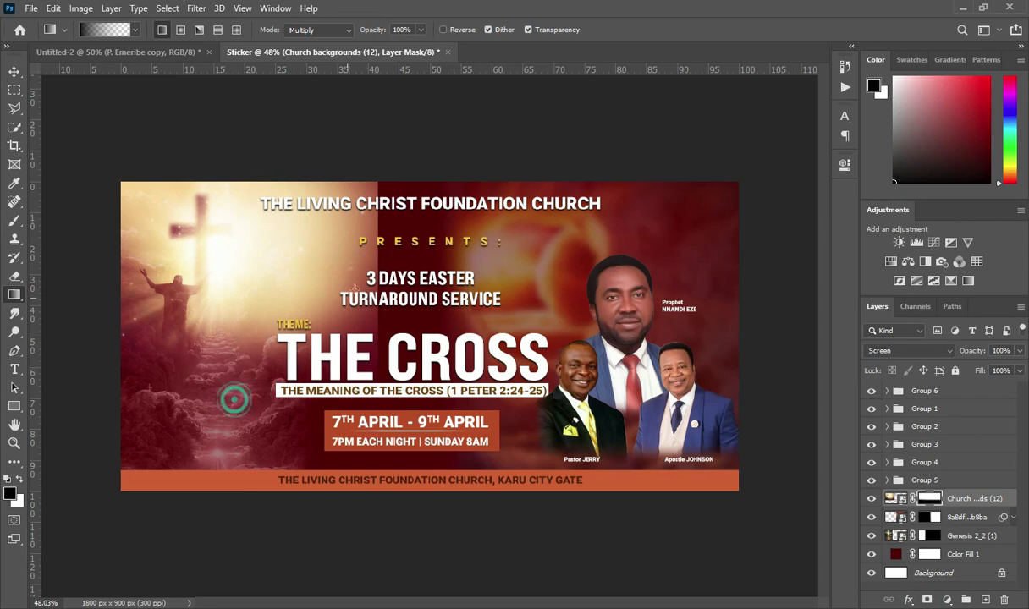
{"action": "left_click_drag", "start_coordinate": [386, 256], "coordinate": [380, 312]}
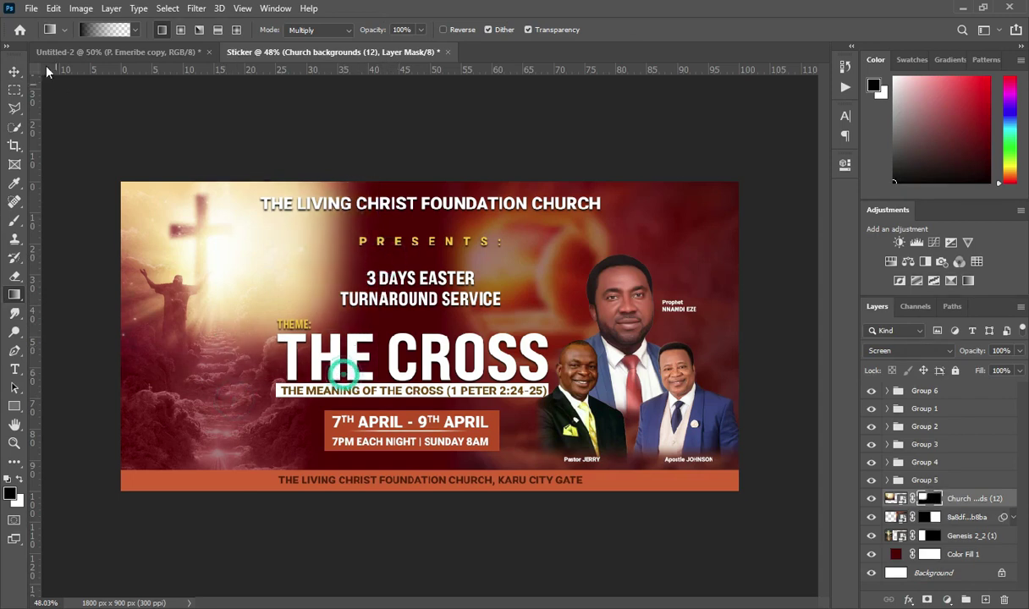
{"action": "left_click", "coordinate": [15, 72]}
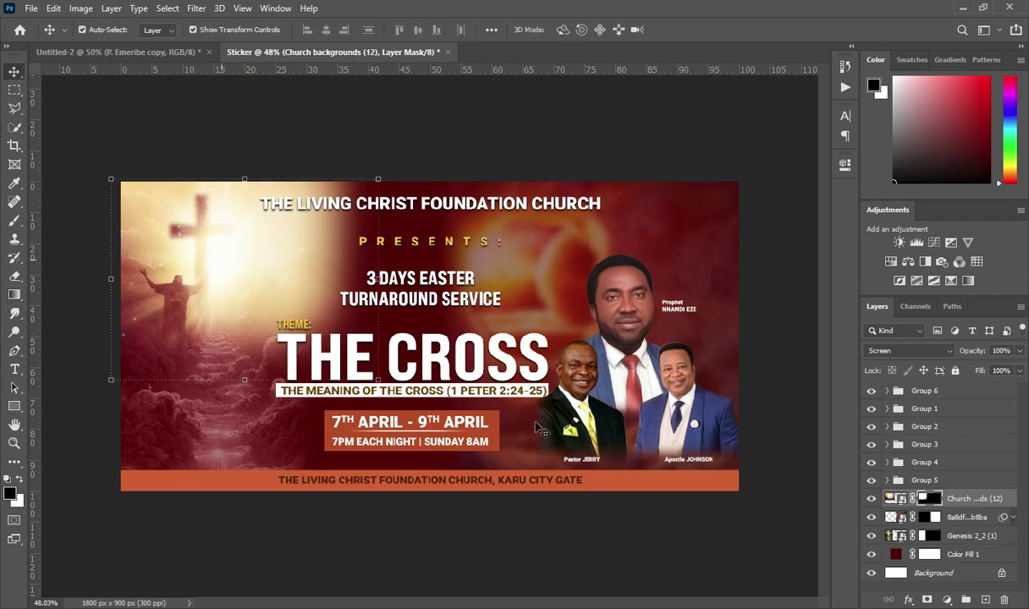
- Set the Church backgrounds (12) image's opacity to 63% and deselect the layer
{"action": "left_click", "coordinate": [891, 499]}
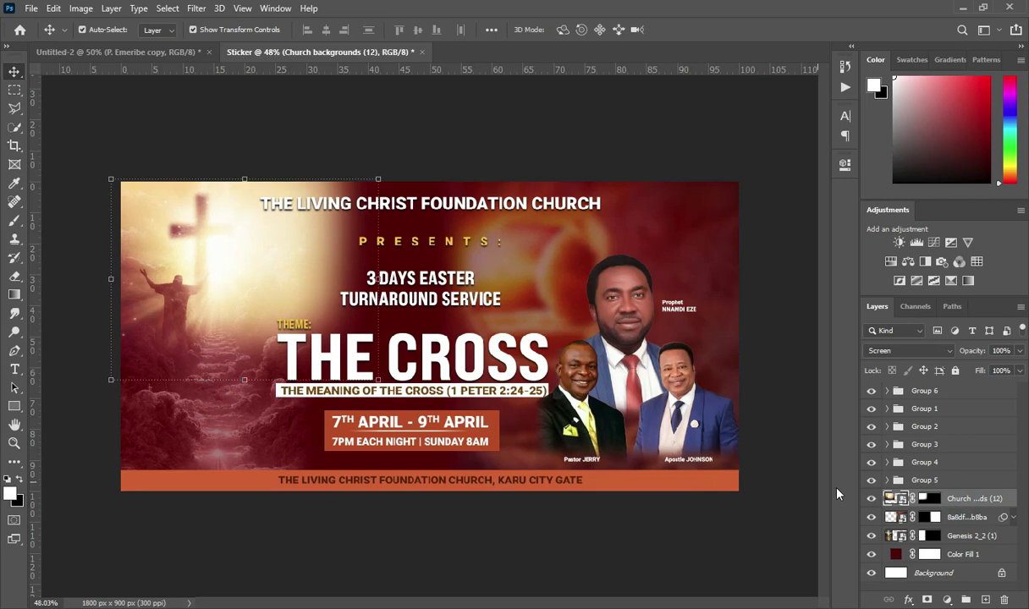
{"action": "left_click", "coordinate": [991, 356]}
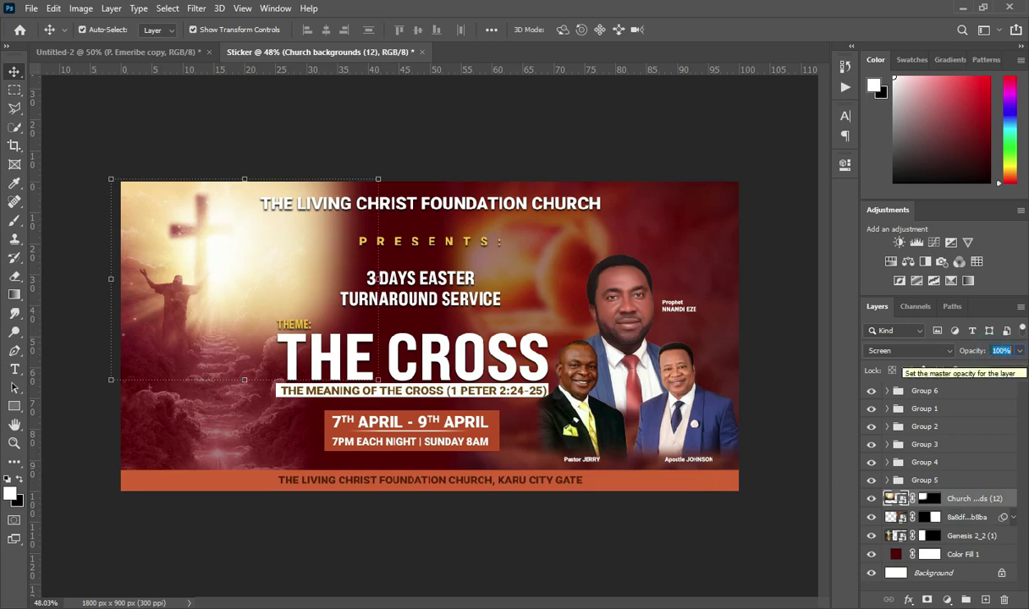
{"action": "type", "text": "63"}
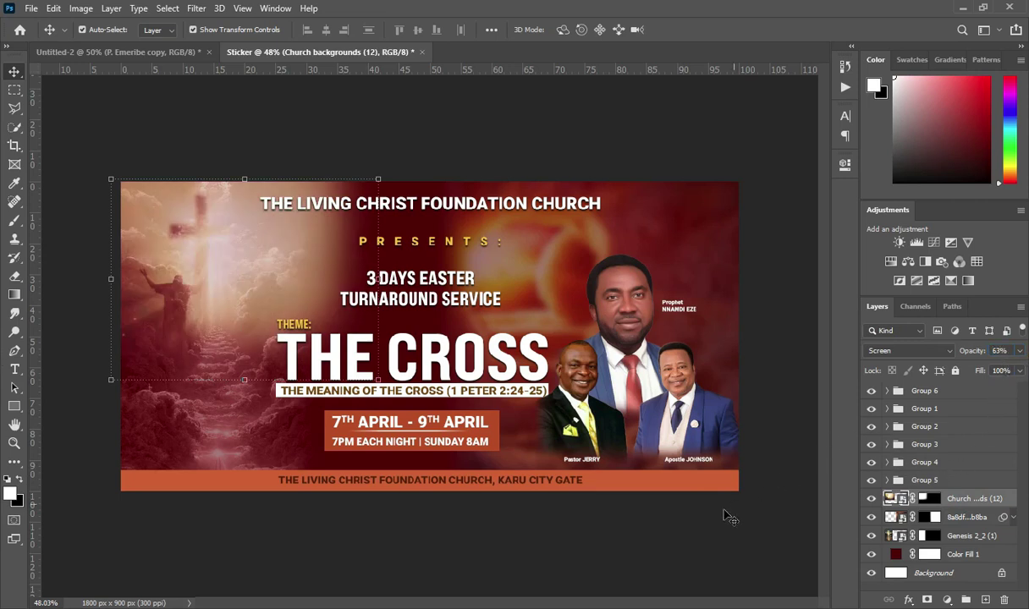
{"action": "left_click", "coordinate": [563, 521]}
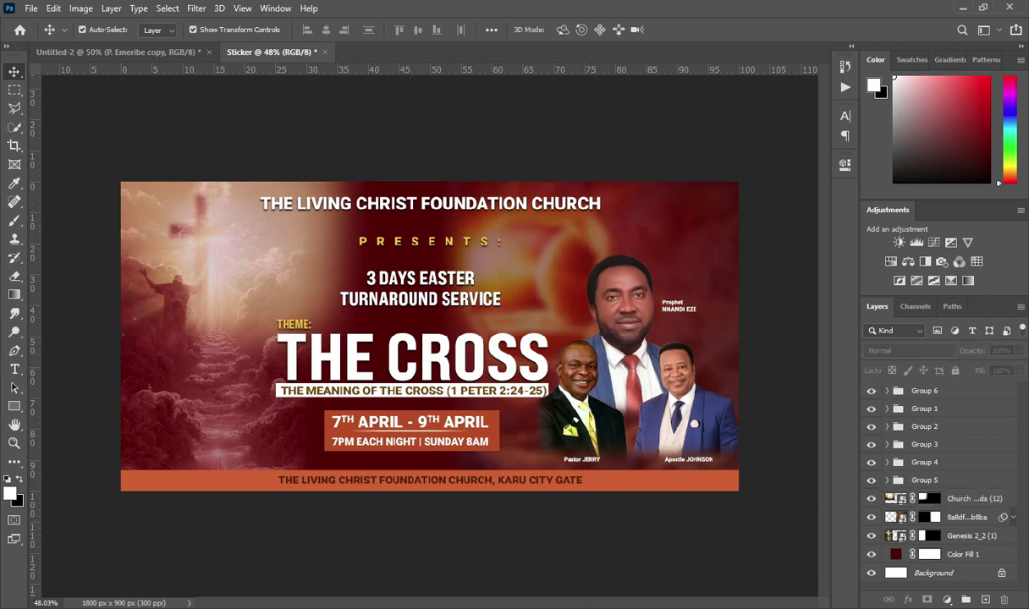
- Place the black-and-white worshippers photo from the THE CROSS folder, shrink it to about 5.9% over the sticker's upper-right area, and move it below the groups
{"action": "scroll", "coordinate": [451, 486], "scroll_direction": "up", "scroll_amount": 1}
{"action": "left_click", "coordinate": [476, 603]}
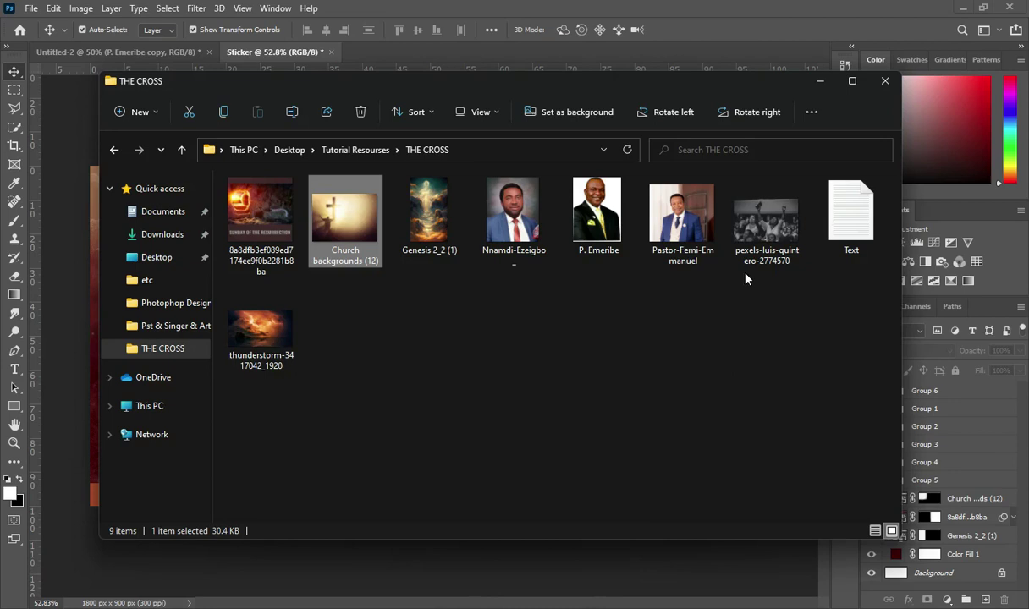
{"action": "left_click_drag", "start_coordinate": [758, 227], "coordinate": [427, 332]}
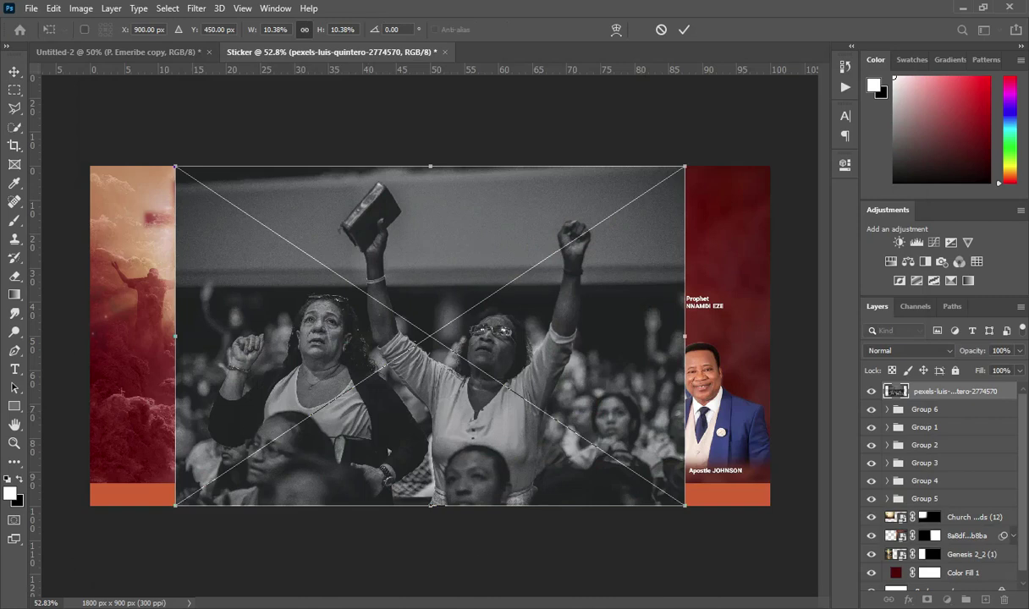
{"action": "left_click_drag", "start_coordinate": [428, 503], "coordinate": [430, 358]}
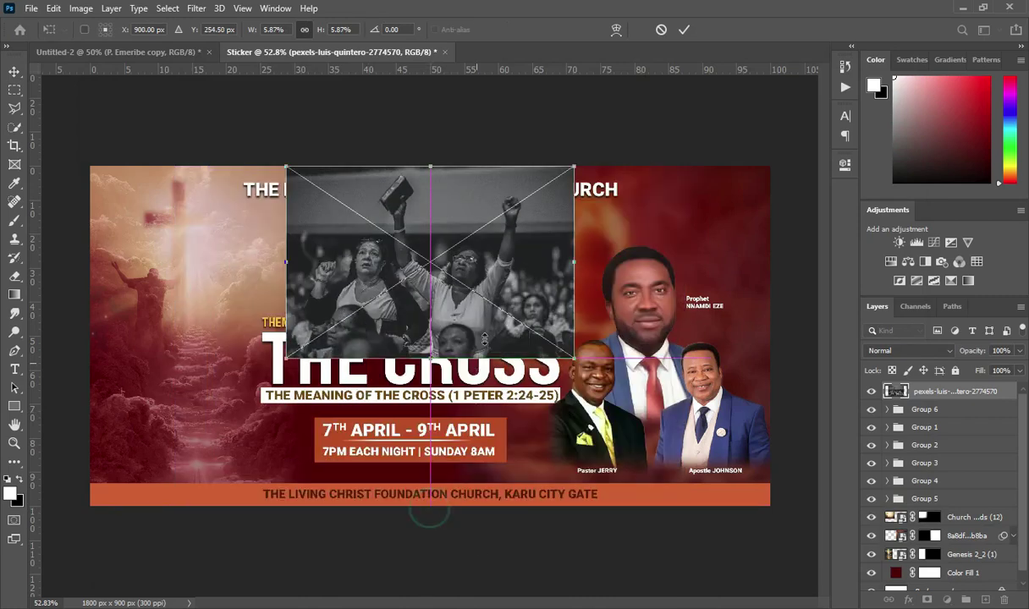
{"action": "left_click_drag", "start_coordinate": [524, 301], "coordinate": [716, 259]}
{"action": "left_click_drag", "start_coordinate": [977, 396], "coordinate": [971, 515]}
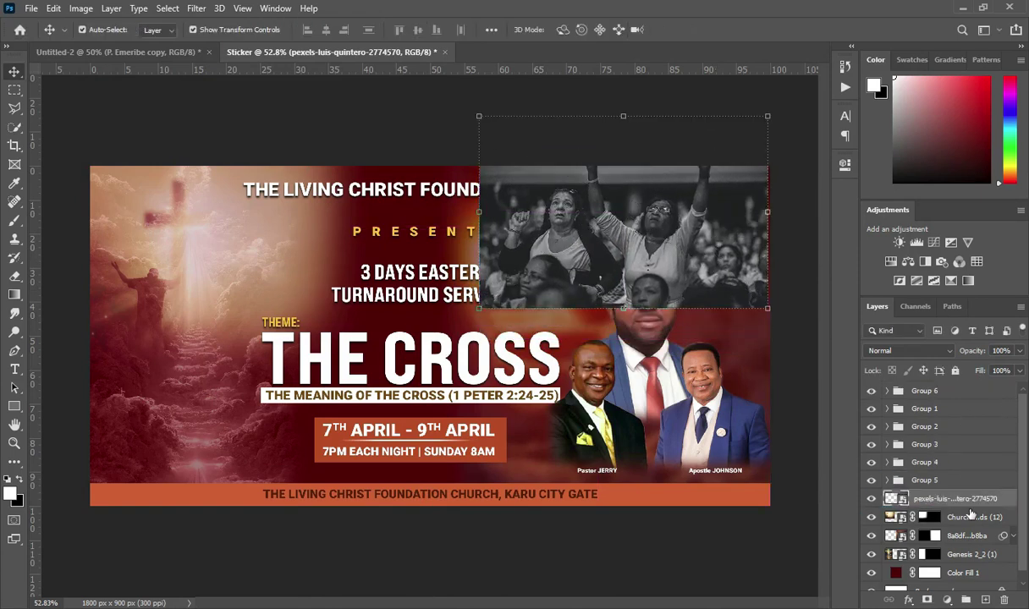
- Try the Overlay blend mode on the worshippers photo, and settle on Soft Light
{"action": "left_click", "coordinate": [907, 350]}
{"action": "left_click", "coordinate": [891, 423]}
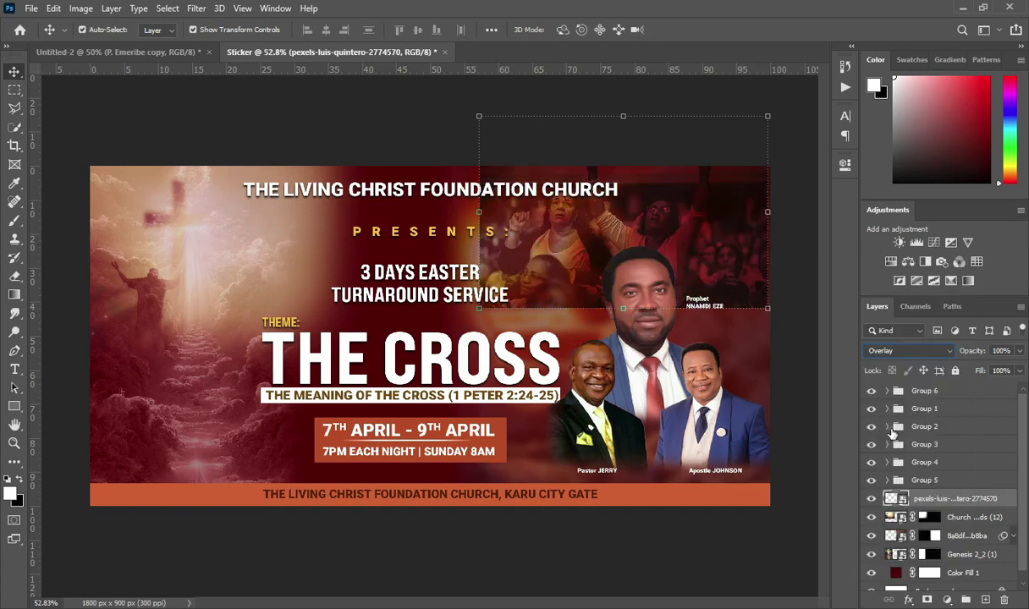
{"action": "left_click", "coordinate": [898, 351]}
{"action": "left_click", "coordinate": [895, 433]}
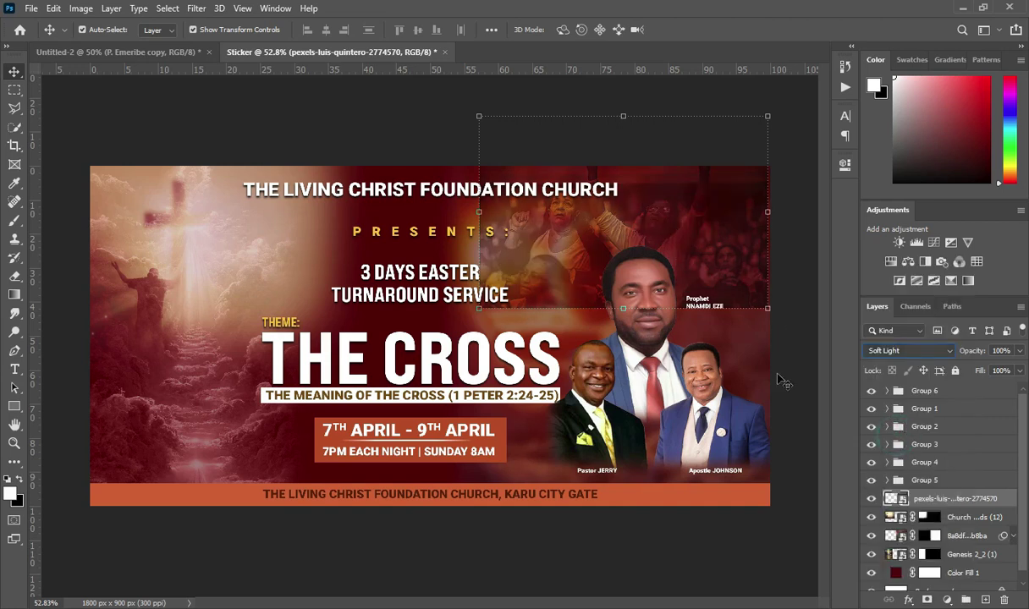
- Add a layer mask to the worshippers photo and fade its bottom and left edges with gradients
{"action": "left_click", "coordinate": [927, 600]}
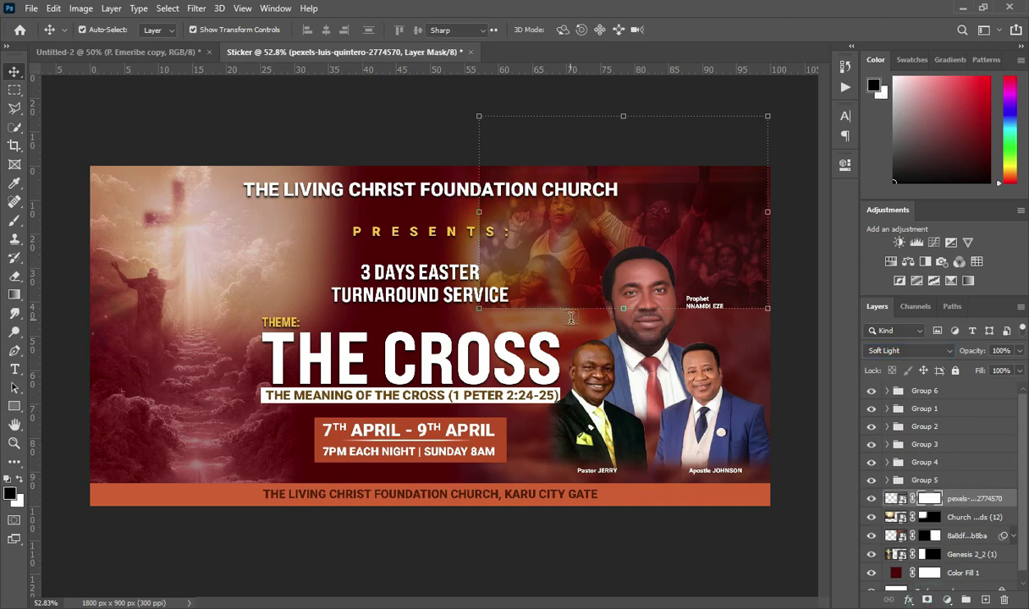
{"action": "key", "text": "t"}
{"action": "key", "text": "g"}
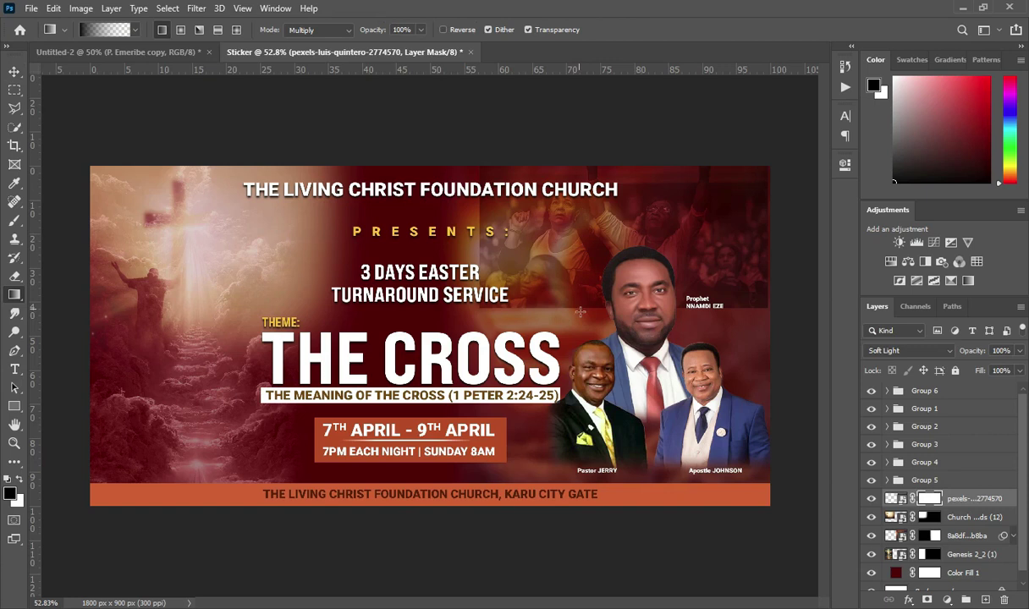
{"action": "left_click_drag", "start_coordinate": [556, 309], "coordinate": [555, 243]}
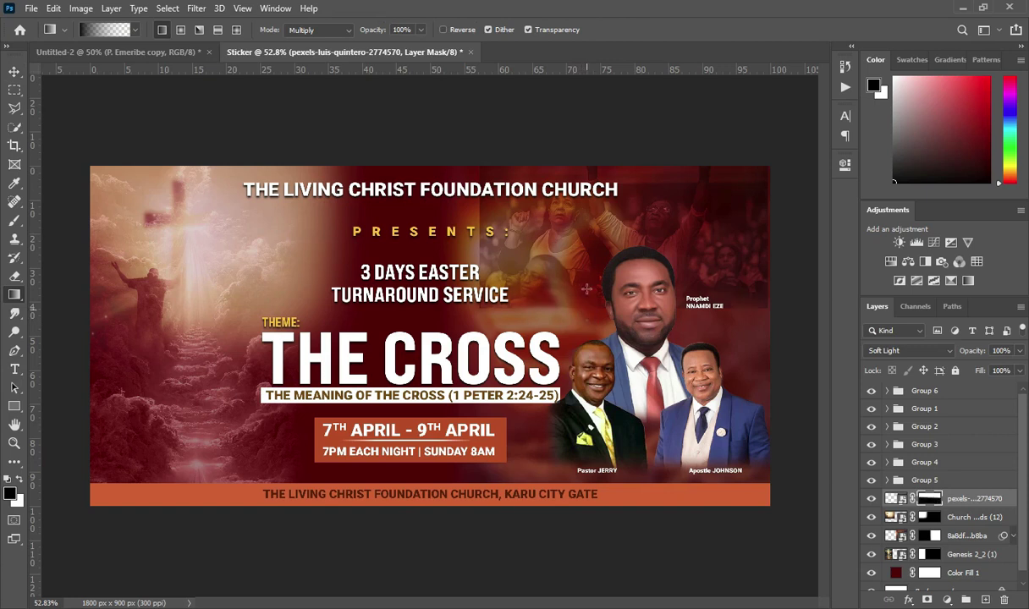
{"action": "left_click_drag", "start_coordinate": [494, 200], "coordinate": [466, 244]}
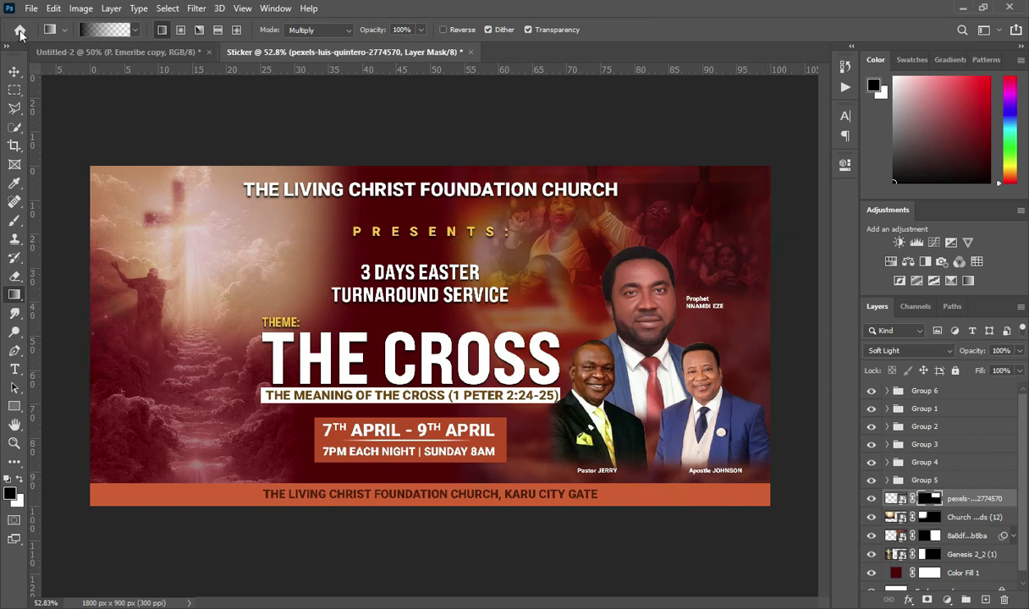
{"action": "left_click", "coordinate": [13, 73]}
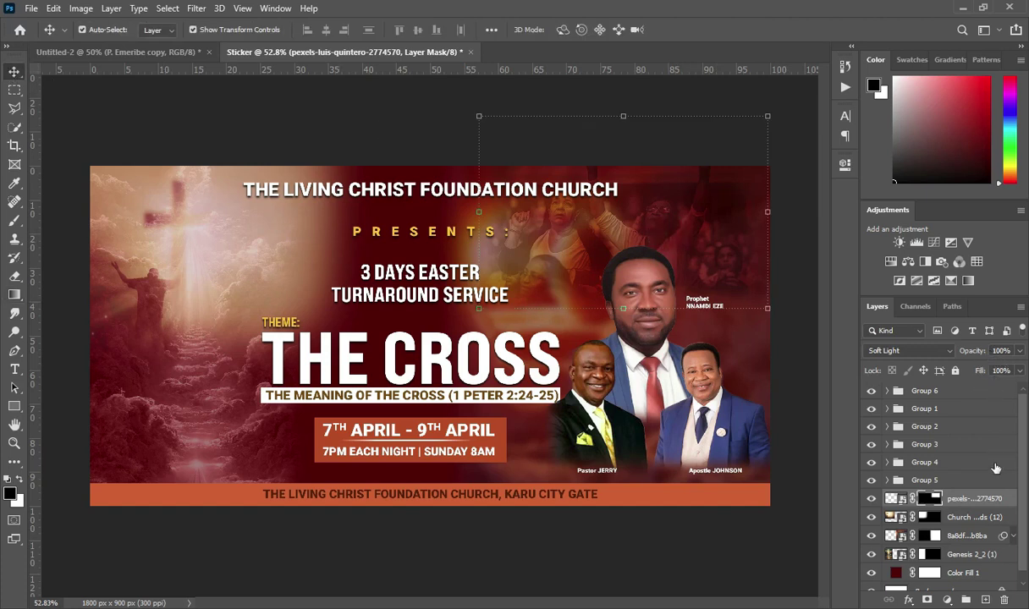
- Set the worshippers photo's opacity to 65% and enlarge it to about 107%
{"action": "left_click", "coordinate": [980, 495]}
{"action": "left_click", "coordinate": [1001, 351]}
{"action": "type", "text": "65"}
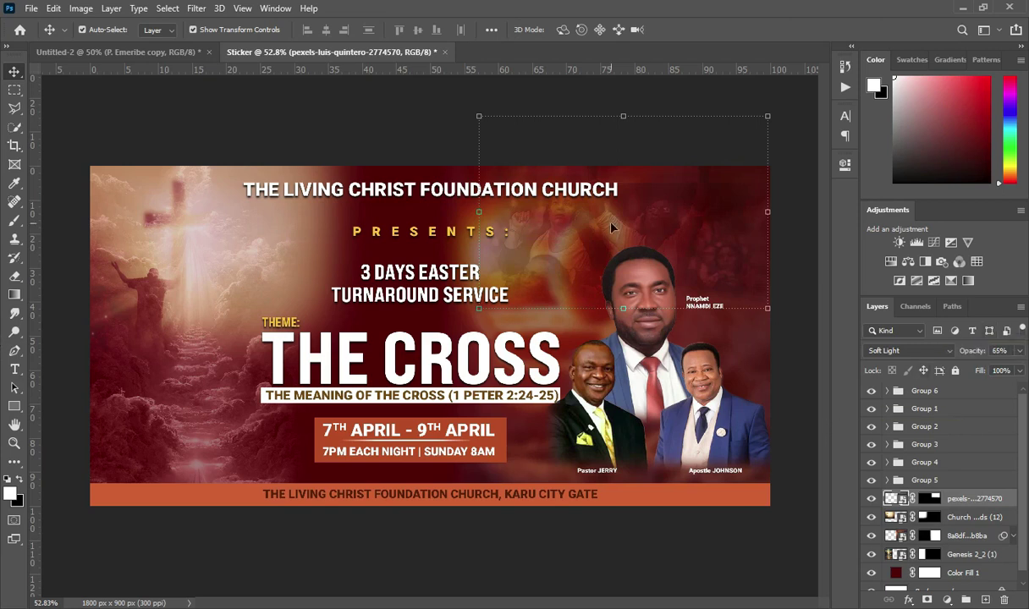
{"action": "left_click_drag", "start_coordinate": [624, 308], "coordinate": [620, 304]}
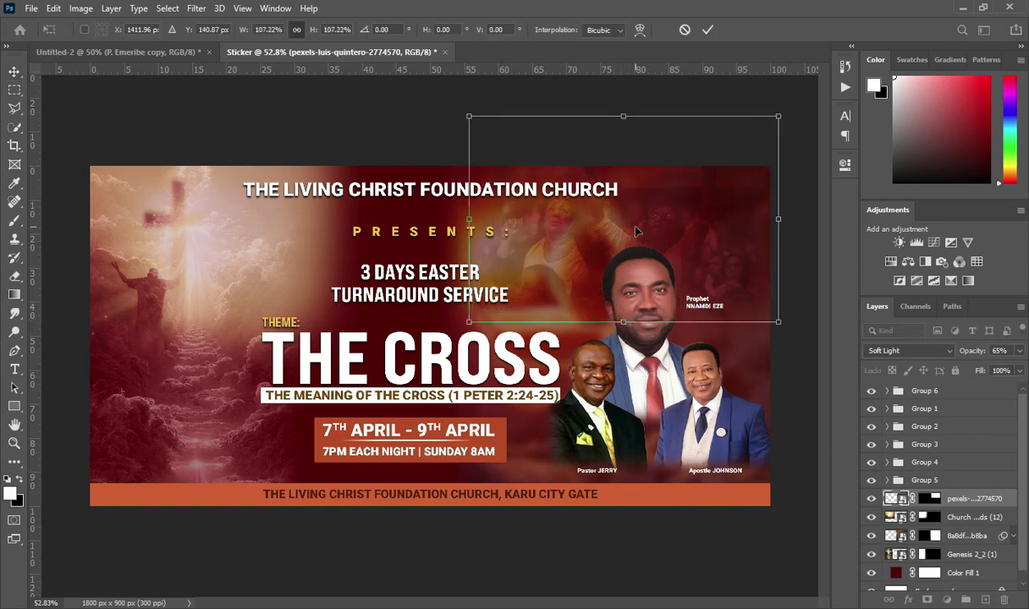
{"action": "left_click", "coordinate": [707, 31]}
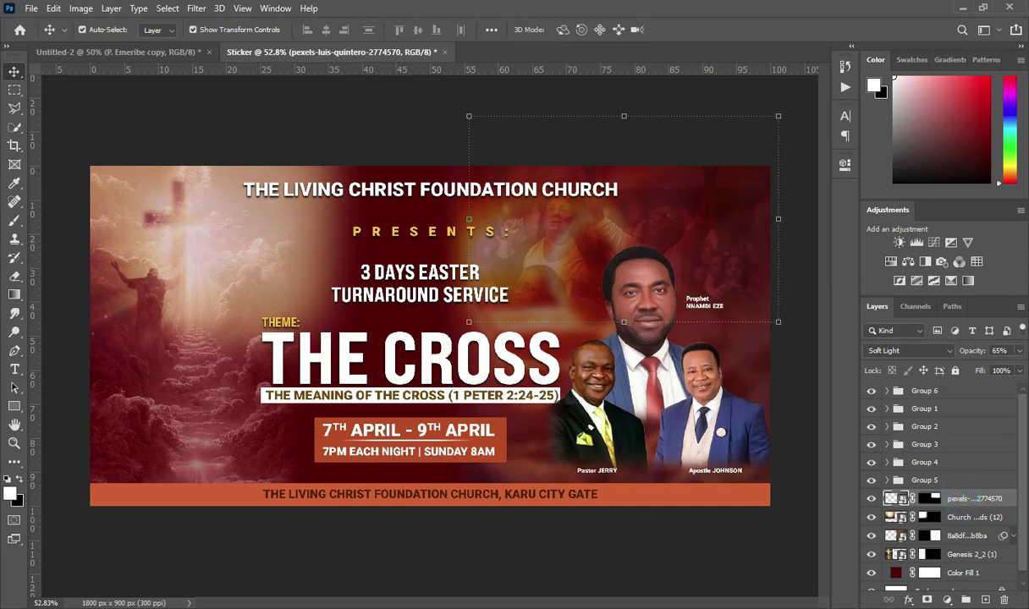
- Place the thunderstorm image from the THE CROSS folder, scale it to about 18.4% above the footer bar, and set its blend mode to Screen
{"action": "key", "text": "alt+Tab"}
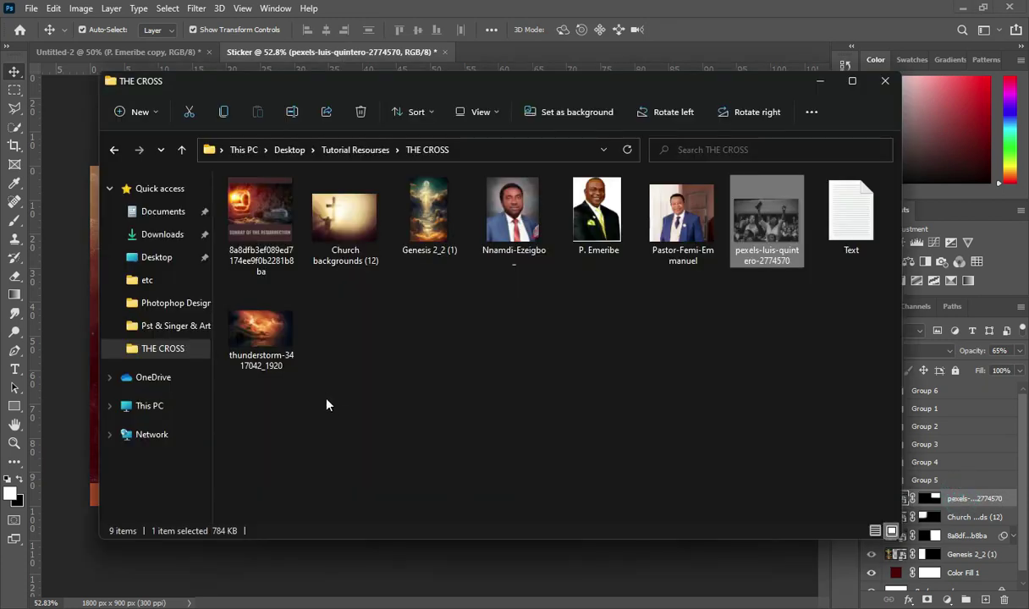
{"action": "left_click", "coordinate": [255, 317]}
{"action": "left_click_drag", "start_coordinate": [254, 318], "coordinate": [79, 360]}
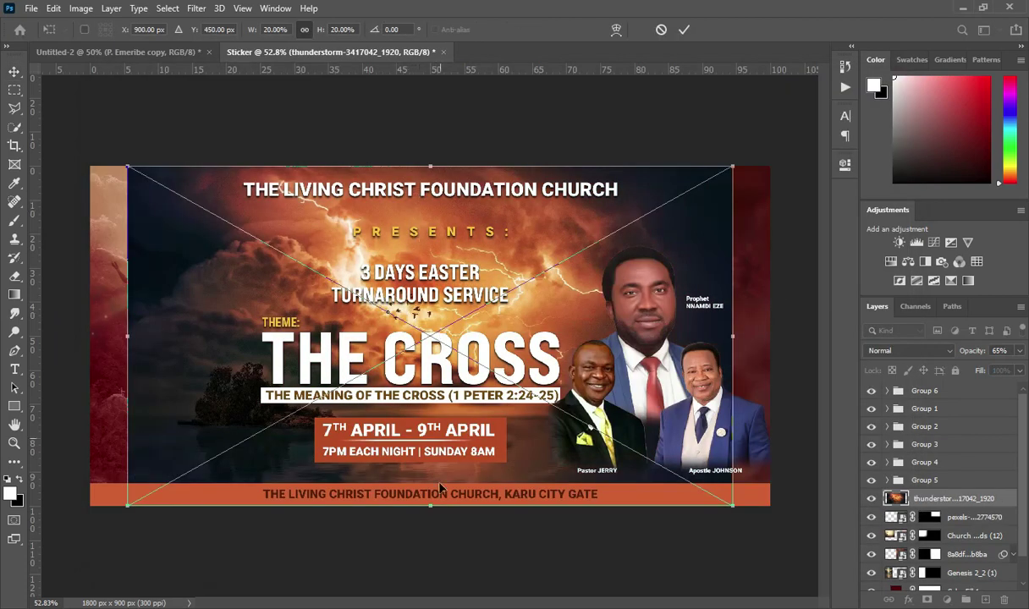
{"action": "left_click_drag", "start_coordinate": [428, 505], "coordinate": [431, 475]}
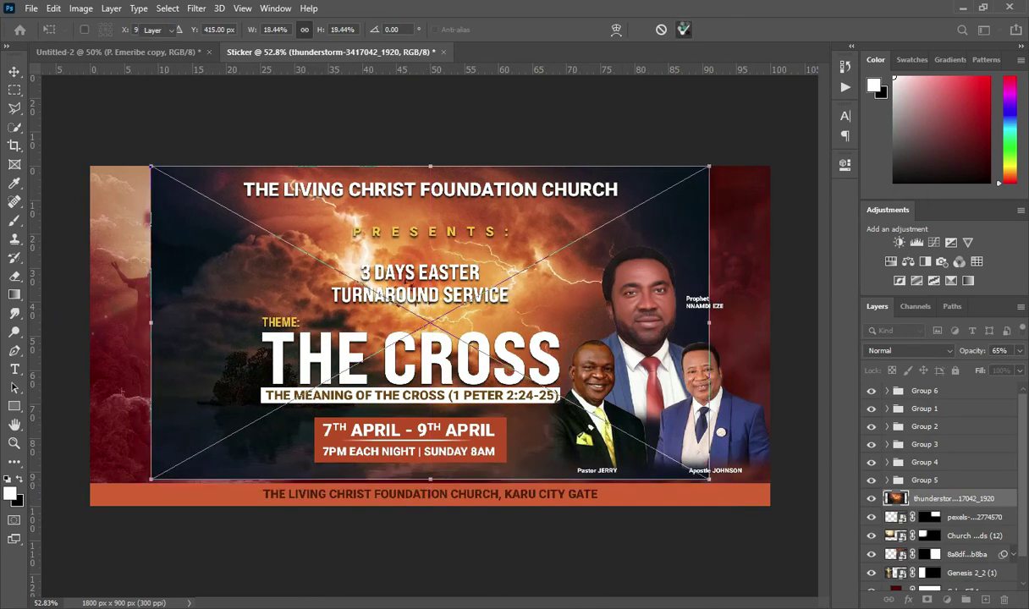
{"action": "left_click", "coordinate": [684, 30]}
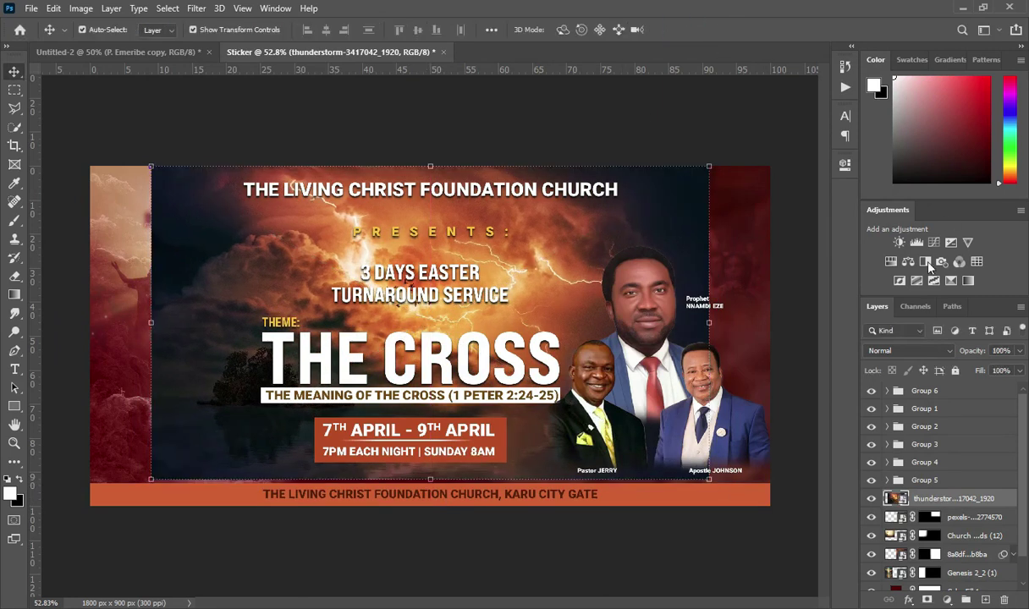
{"action": "left_click", "coordinate": [888, 351]}
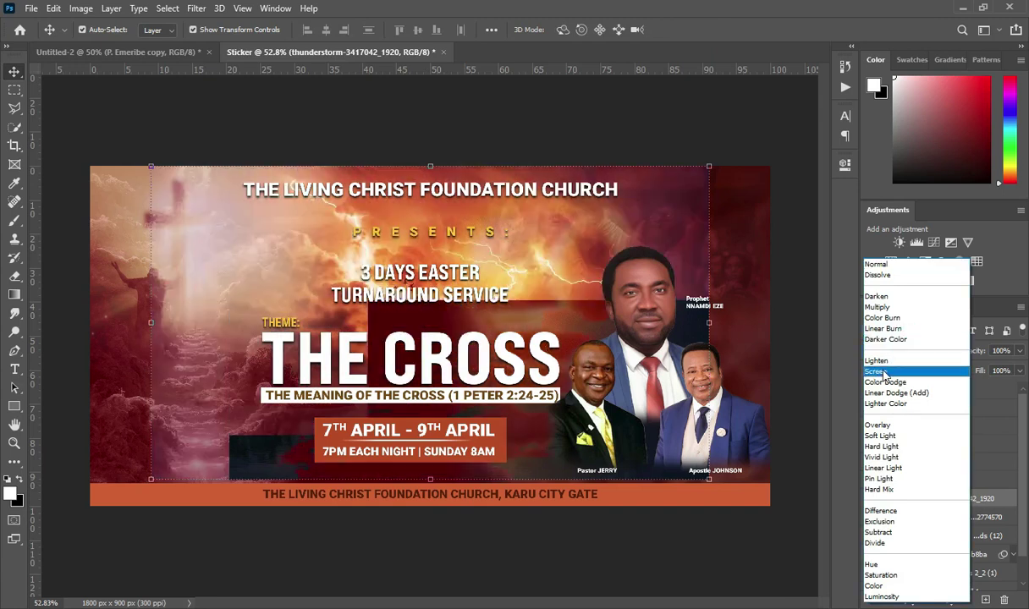
{"action": "left_click", "coordinate": [883, 373]}
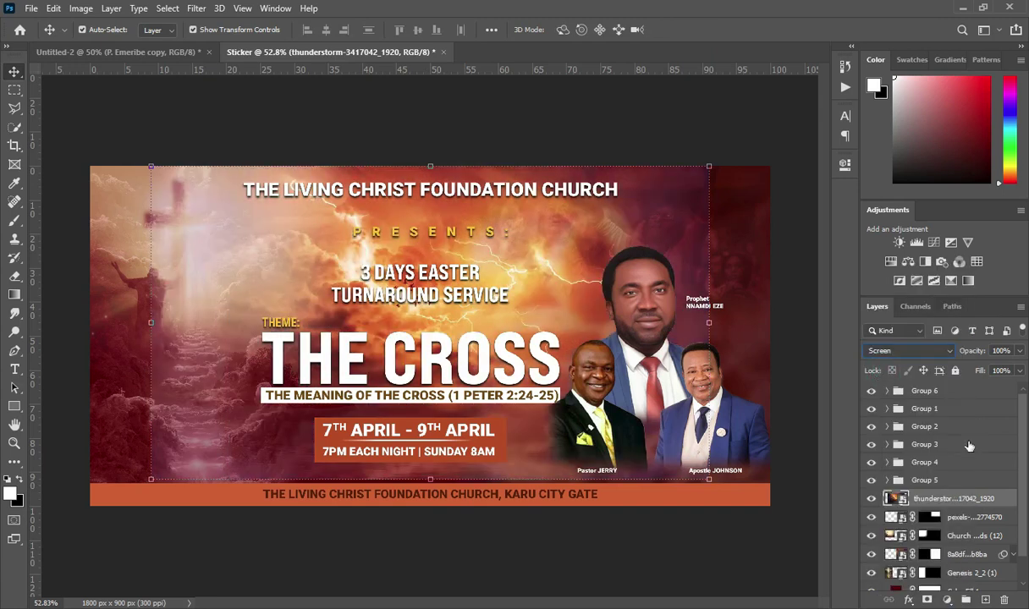
- Apply a Gaussian Blur with a 12.5 pixel radius to the background thunderstorm layer
{"action": "left_click", "coordinate": [205, 13]}
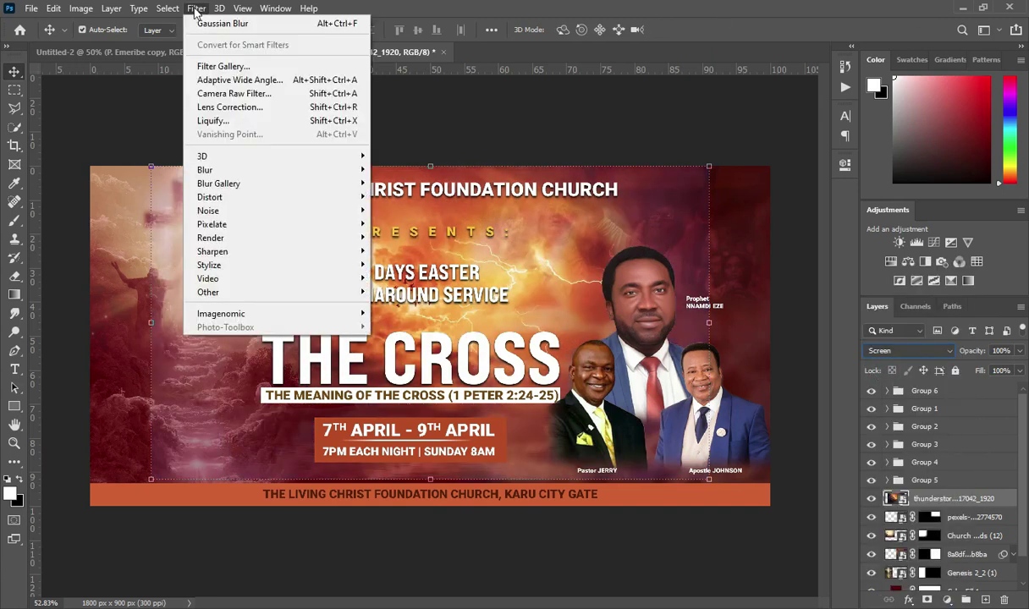
{"action": "mouse_move", "coordinate": [265, 176]}
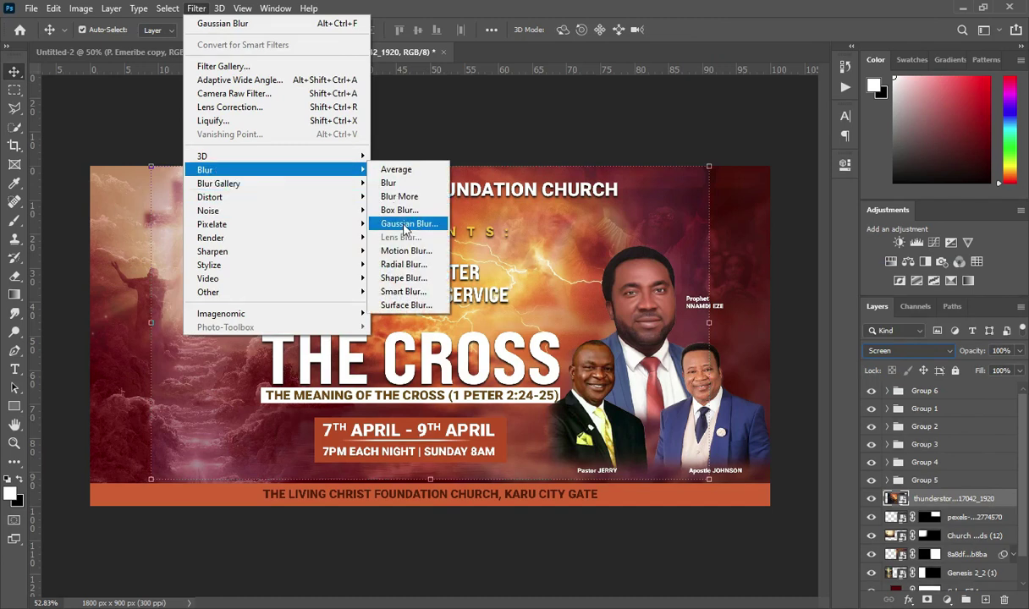
{"action": "left_click", "coordinate": [410, 224]}
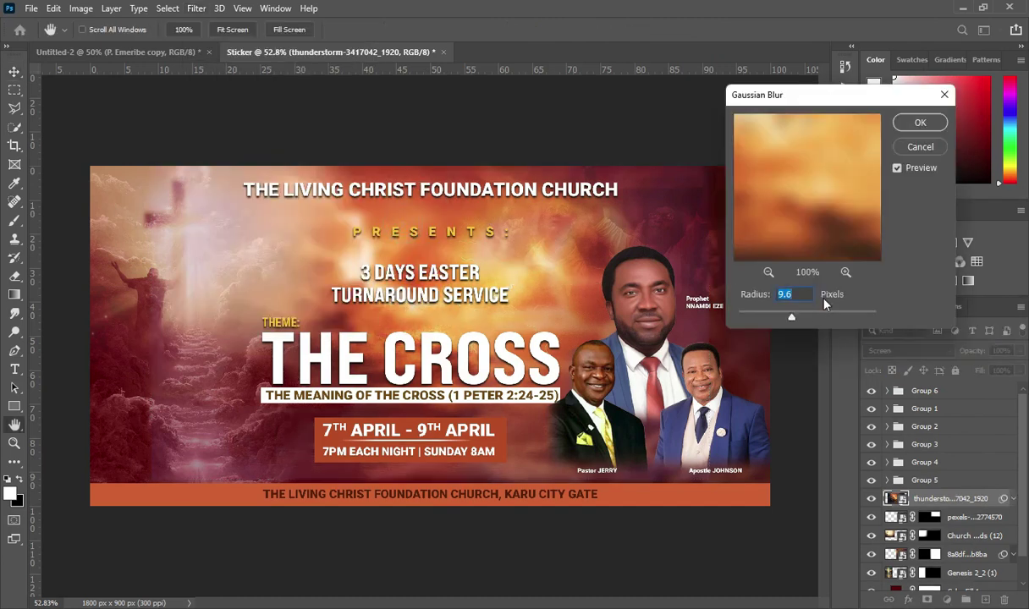
{"action": "type", "text": "12.5"}
{"action": "left_click", "coordinate": [919, 122]}
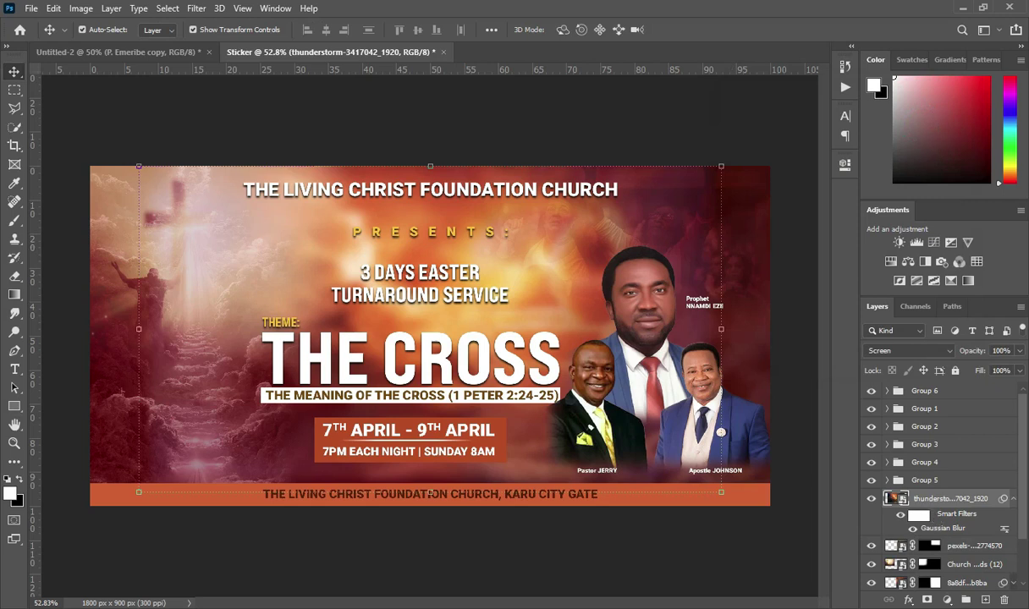
- Add a layer mask to the blurred thunderstorm layer, fade its outer edges with black gradients, and collapse its filter list
{"action": "left_click", "coordinate": [926, 599]}
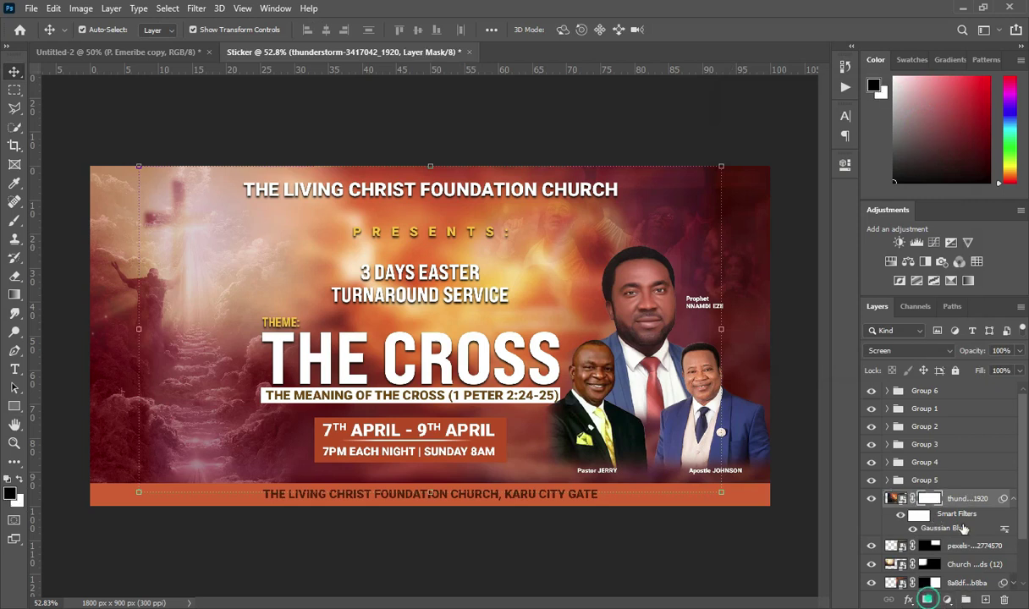
{"action": "left_click", "coordinate": [13, 295]}
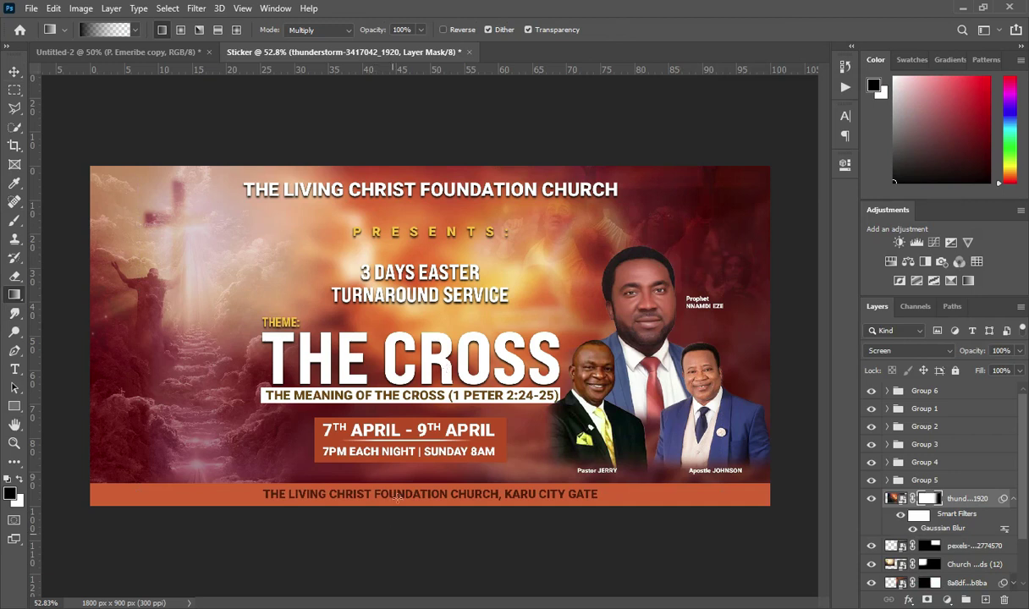
{"action": "left_click", "coordinate": [467, 533]}
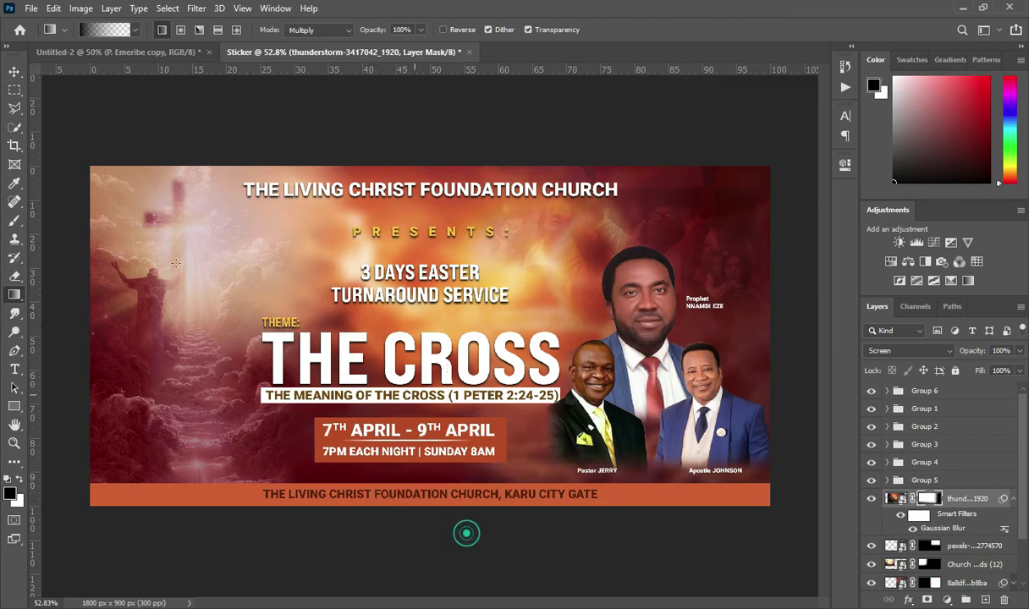
{"action": "left_click_drag", "start_coordinate": [127, 272], "coordinate": [280, 288]}
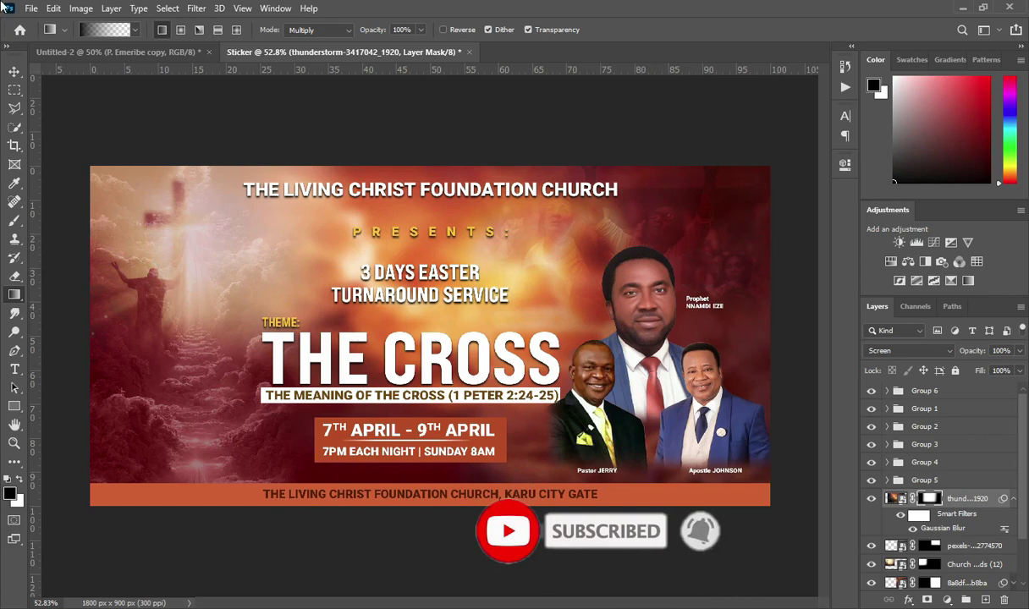
{"action": "key", "text": "v"}
{"action": "left_click", "coordinate": [148, 125]}
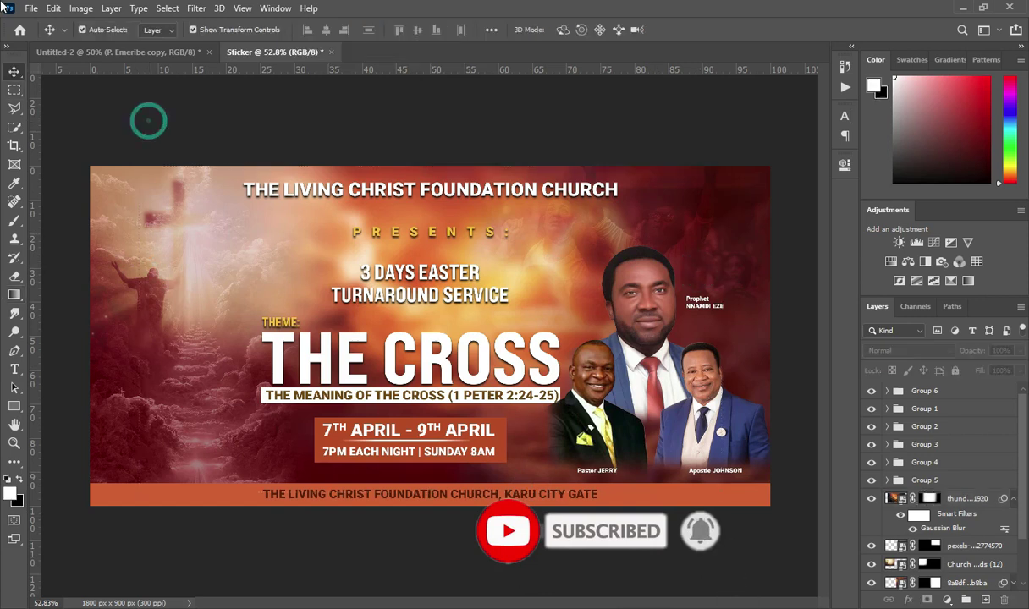
{"action": "left_click", "coordinate": [1013, 498]}
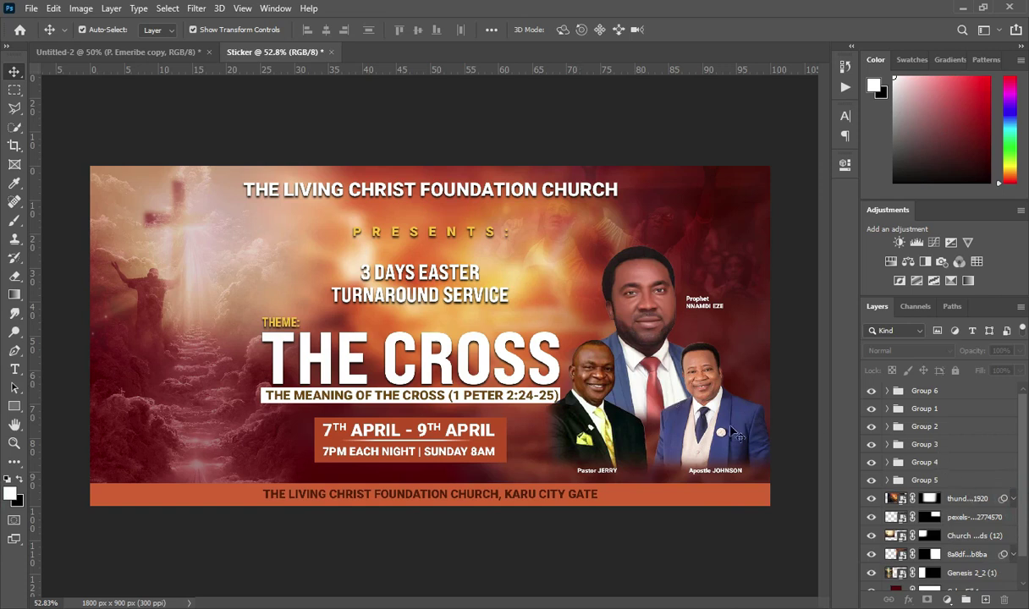
- Place the thunderstorm image from the THE CROSS folder directly above the THE CROSS text layer, scaled to about 16.4% and covering the title
{"action": "left_click", "coordinate": [427, 364]}
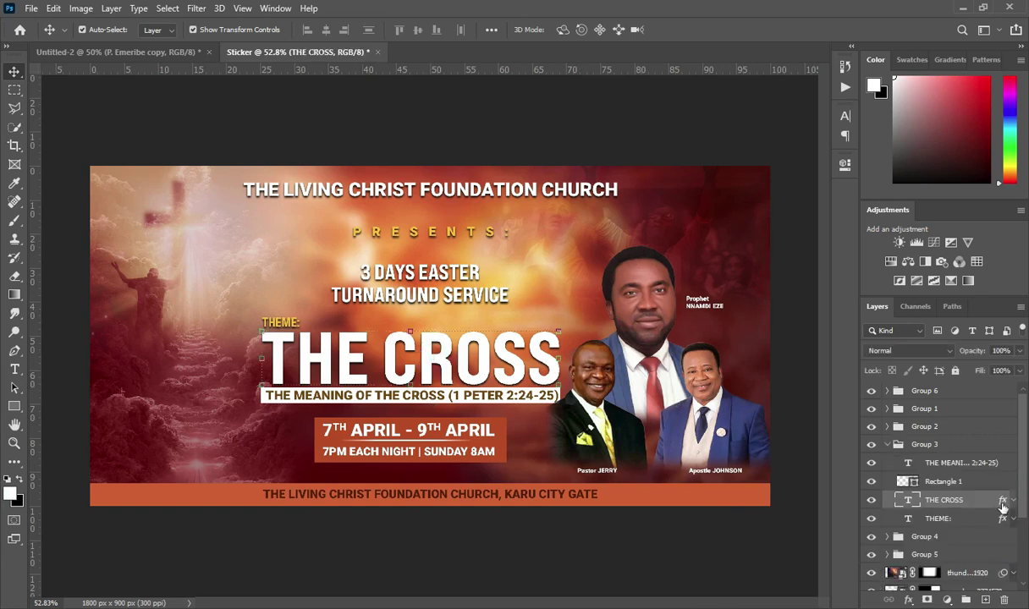
{"action": "left_click", "coordinate": [483, 602]}
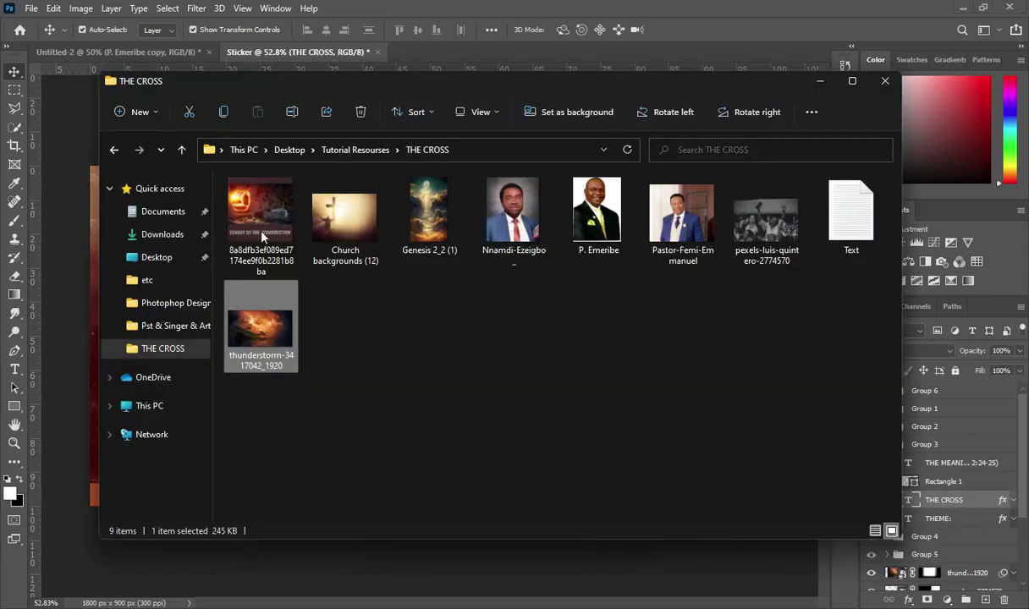
{"action": "left_click_drag", "start_coordinate": [260, 337], "coordinate": [425, 326]}
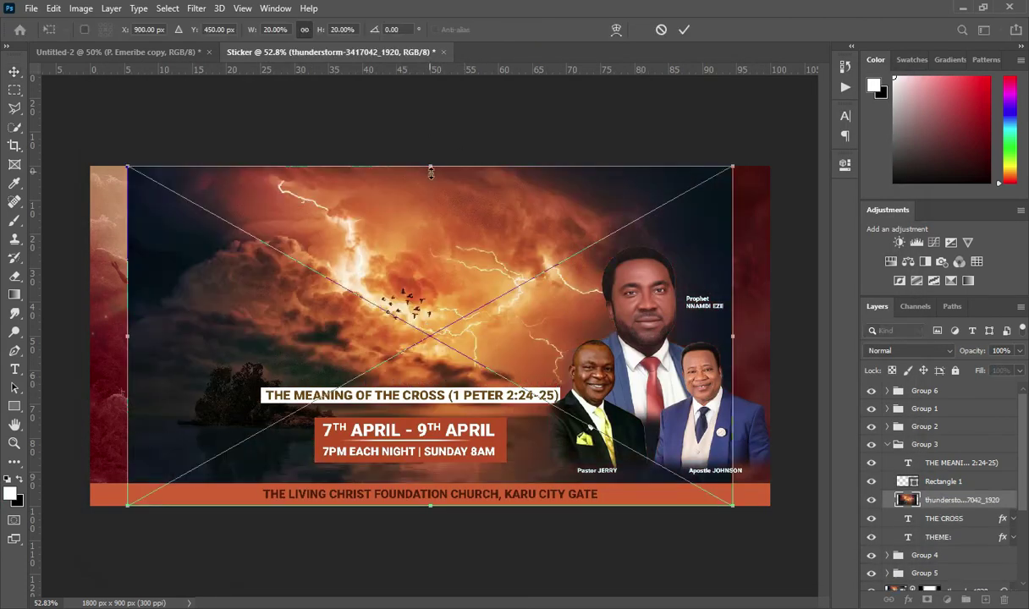
{"action": "left_click_drag", "start_coordinate": [431, 170], "coordinate": [431, 254]}
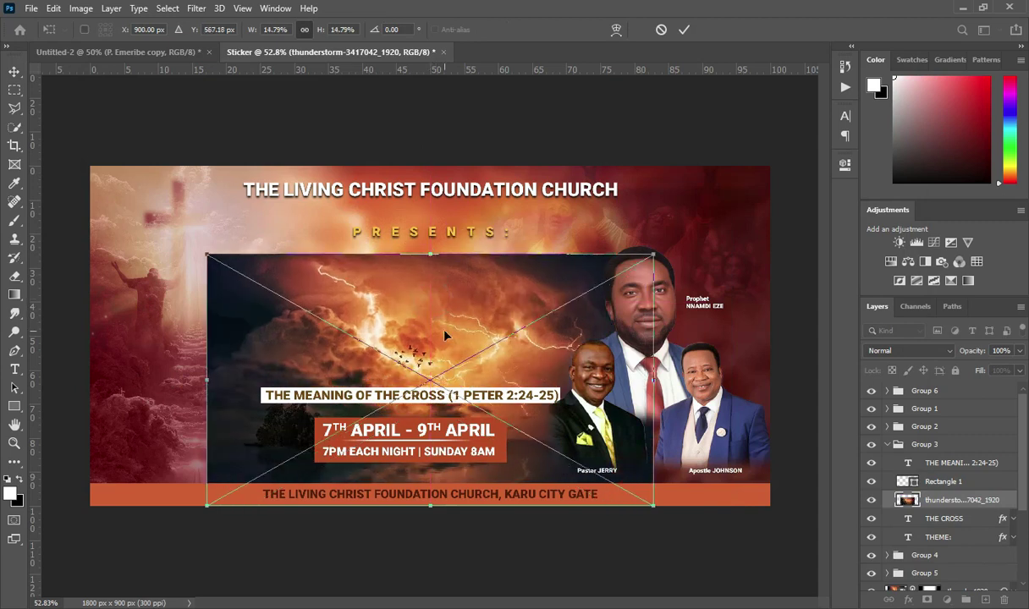
{"action": "left_click_drag", "start_coordinate": [445, 336], "coordinate": [444, 336]}
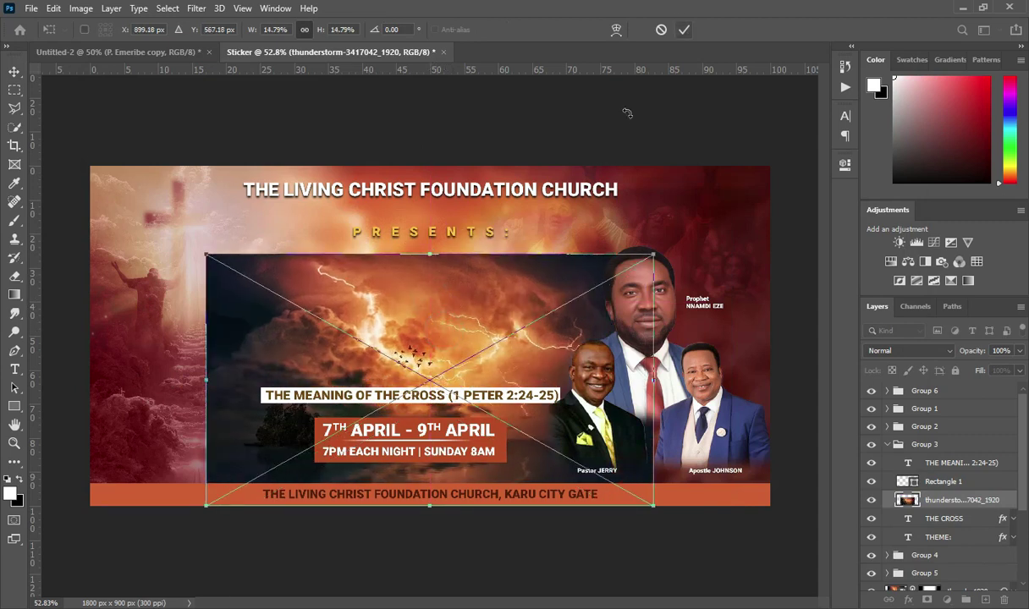
{"action": "left_click_drag", "start_coordinate": [435, 255], "coordinate": [431, 232]}
{"action": "left_click_drag", "start_coordinate": [440, 301], "coordinate": [437, 310]}
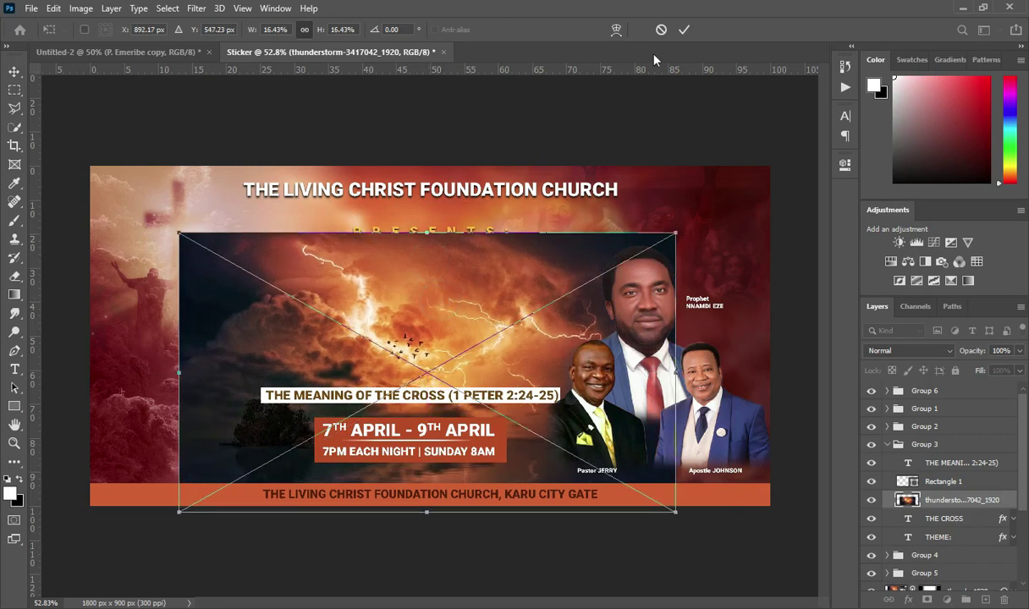
{"action": "left_click", "coordinate": [684, 29]}
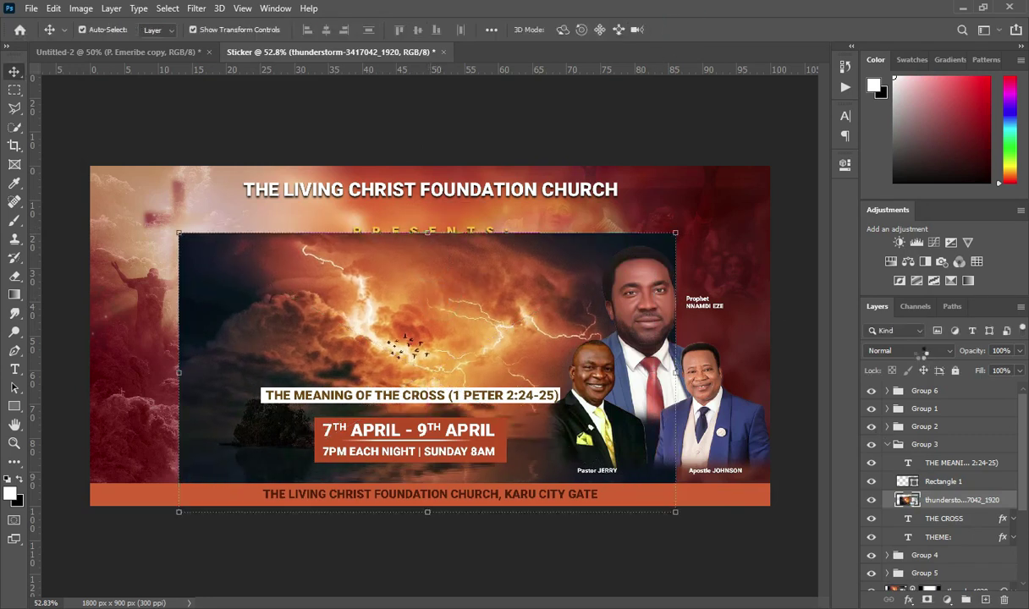
- Set the new thunderstorm image's blend mode to Linear Light and clip it to the THE CROSS text
{"action": "left_click", "coordinate": [921, 350]}
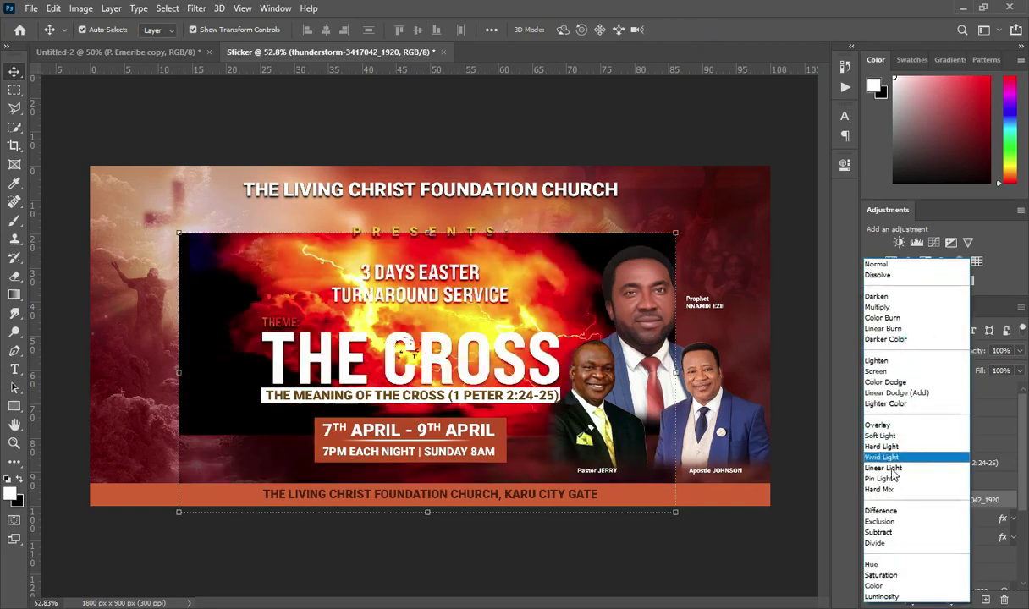
{"action": "left_click", "coordinate": [884, 468]}
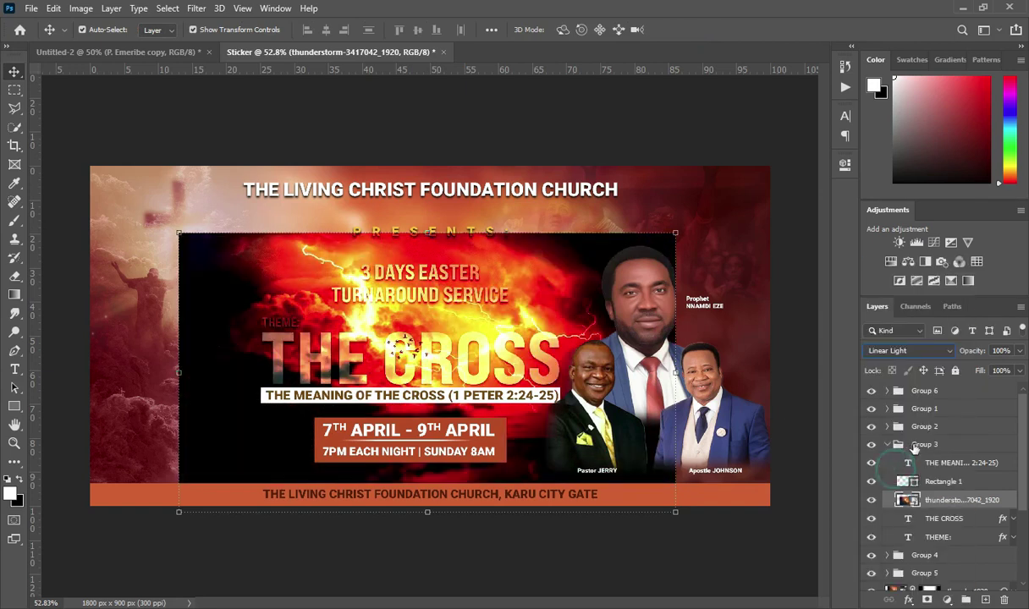
{"action": "right_click", "coordinate": [943, 502]}
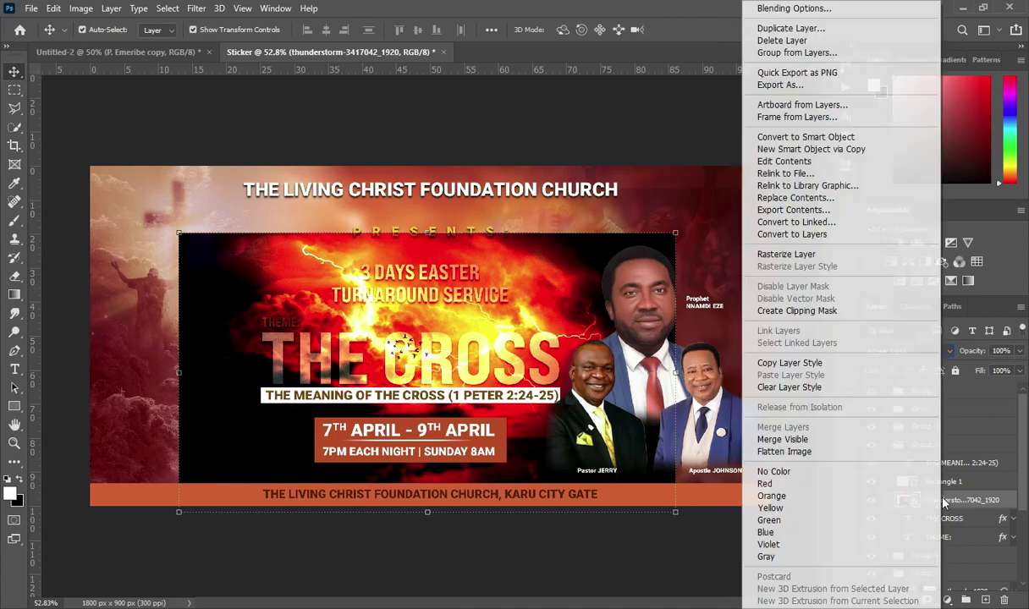
{"action": "left_click", "coordinate": [802, 310]}
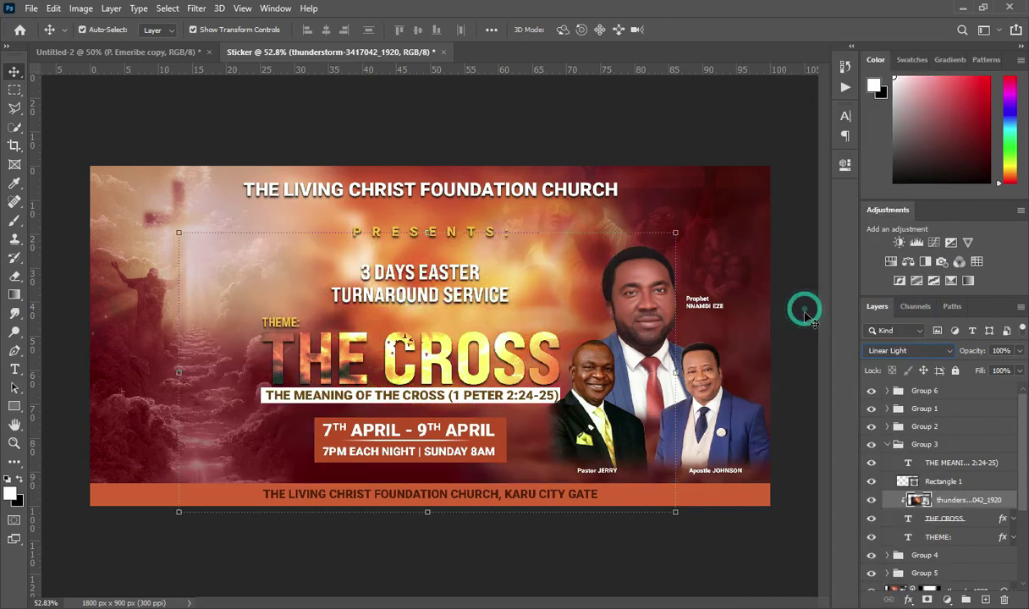
{"action": "left_click", "coordinate": [705, 138]}
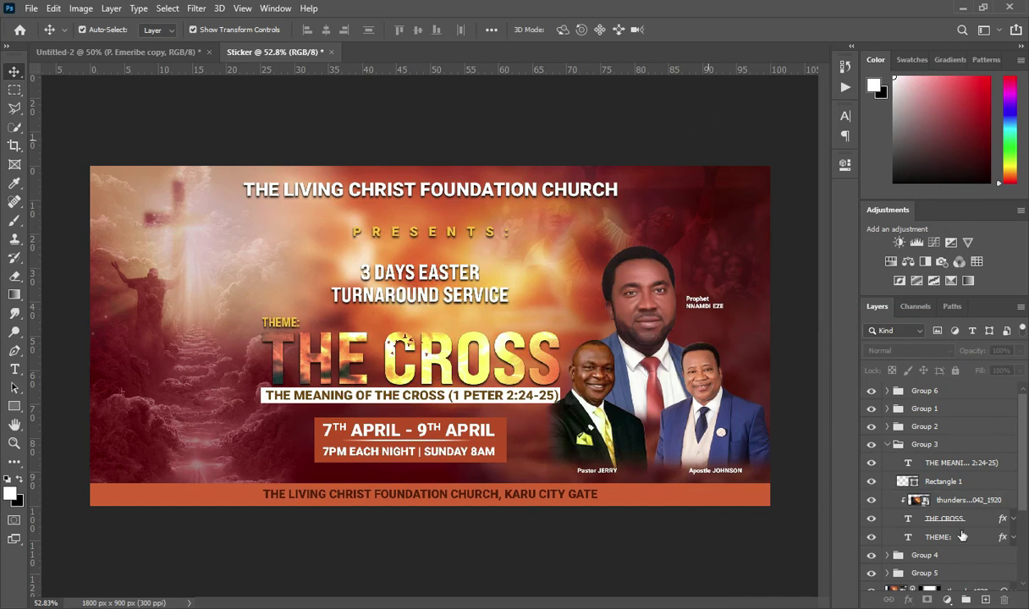
- Scale the clipped thunderstorm image down to about 15.1% and shift it lower within the THE CROSS lettering
{"action": "left_click", "coordinate": [969, 499]}
{"action": "key", "text": "ctrl+t"}
{"action": "left_click_drag", "start_coordinate": [676, 229], "coordinate": [647, 249]}
{"action": "mouse_move", "coordinate": [631, 501]}
{"action": "left_mouse_down"}
{"action": "mouse_move", "coordinate": [638, 506]}
{"action": "mouse_move", "coordinate": [604, 482]}
{"action": "mouse_move", "coordinate": [636, 503]}
{"action": "left_mouse_up"}
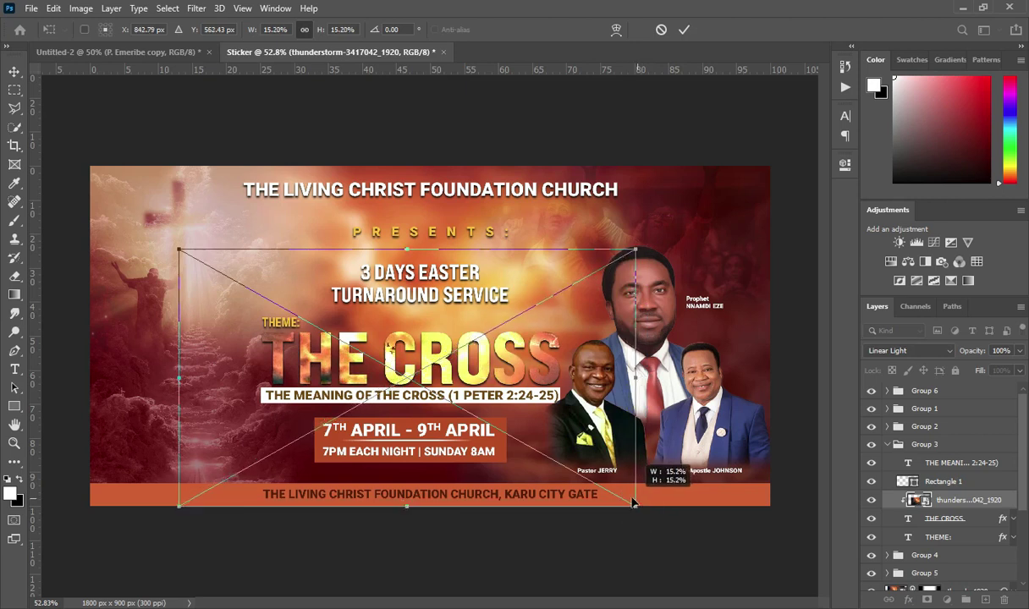
{"action": "left_click_drag", "start_coordinate": [459, 368], "coordinate": [464, 396]}
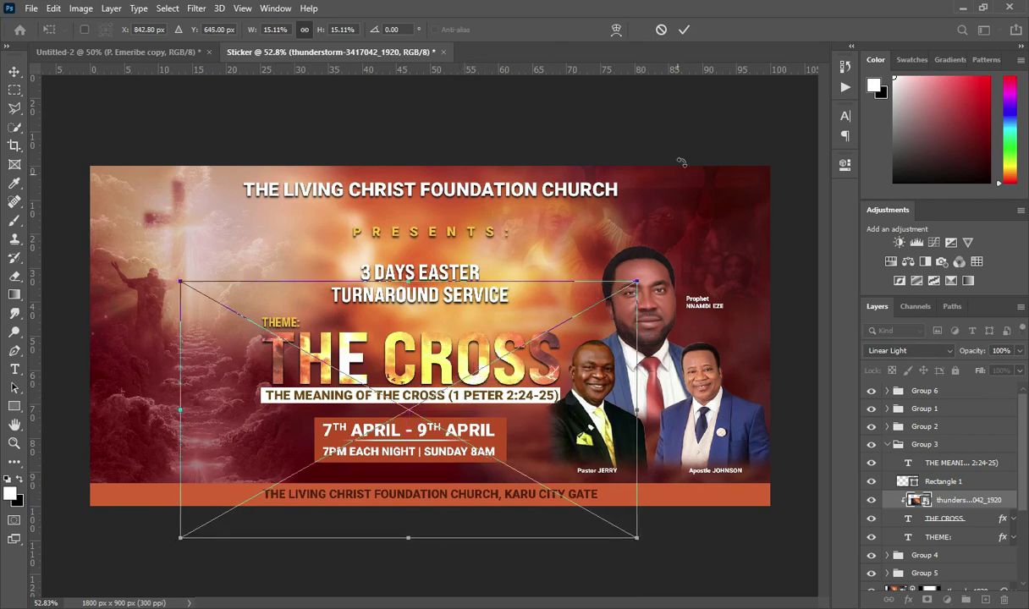
{"action": "left_click", "coordinate": [683, 28]}
{"action": "scroll", "coordinate": [512, 306], "scroll_direction": "down", "scroll_amount": 1}
{"action": "scroll", "coordinate": [495, 296], "scroll_direction": "down", "scroll_amount": 1}
{"action": "scroll", "coordinate": [474, 299], "scroll_direction": "up", "scroll_amount": 1}
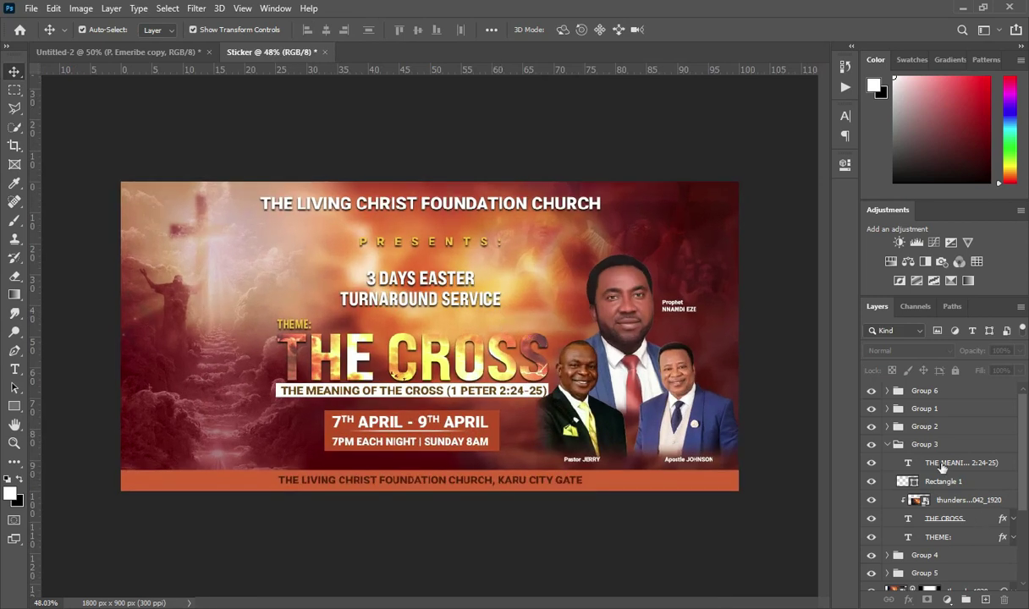
- Collapse Group 3 and group all background layers from the thunderstorm image down to Color Fill 1
{"action": "left_click", "coordinate": [931, 444]}
{"action": "left_click", "coordinate": [887, 444]}
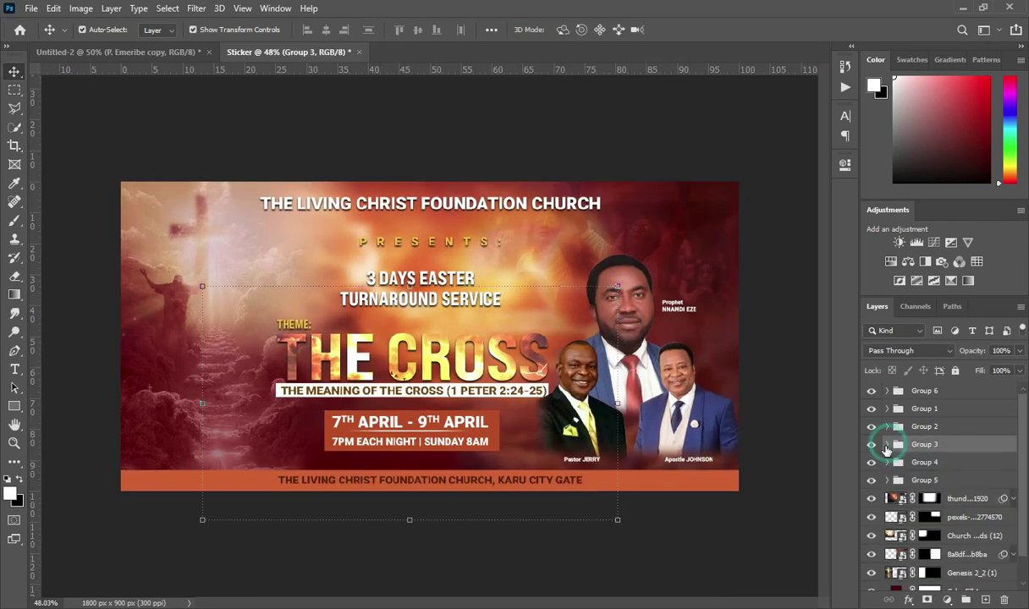
{"action": "left_click", "coordinate": [954, 499]}
{"action": "scroll", "coordinate": [954, 508], "scroll_direction": "down", "scroll_amount": 1}
{"action": "left_click", "coordinate": [963, 562], "text": "shift"}
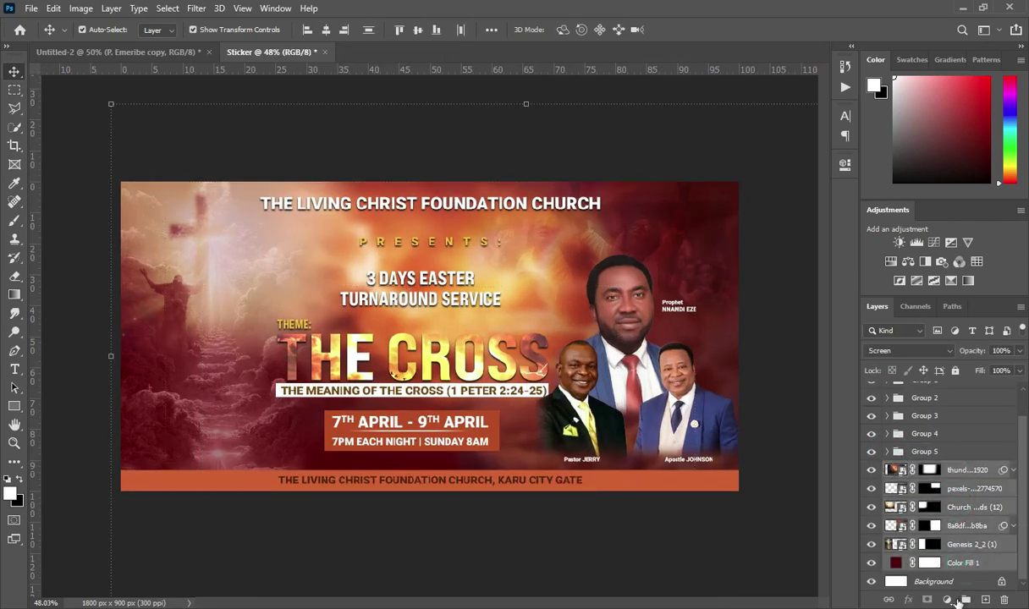
{"action": "left_click", "coordinate": [964, 598]}
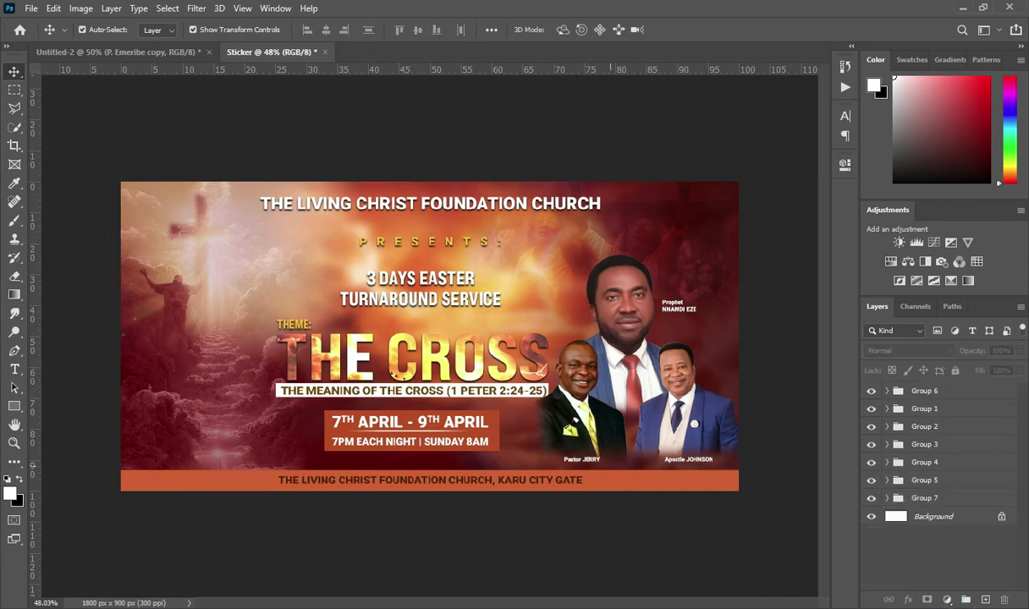
- Set the leading of the 3 DAYS EASTER TURNAROUND SERVICE text to 12 pt
{"action": "scroll", "coordinate": [395, 301], "scroll_direction": "up", "scroll_amount": 2}
{"action": "left_click", "coordinate": [394, 292]}
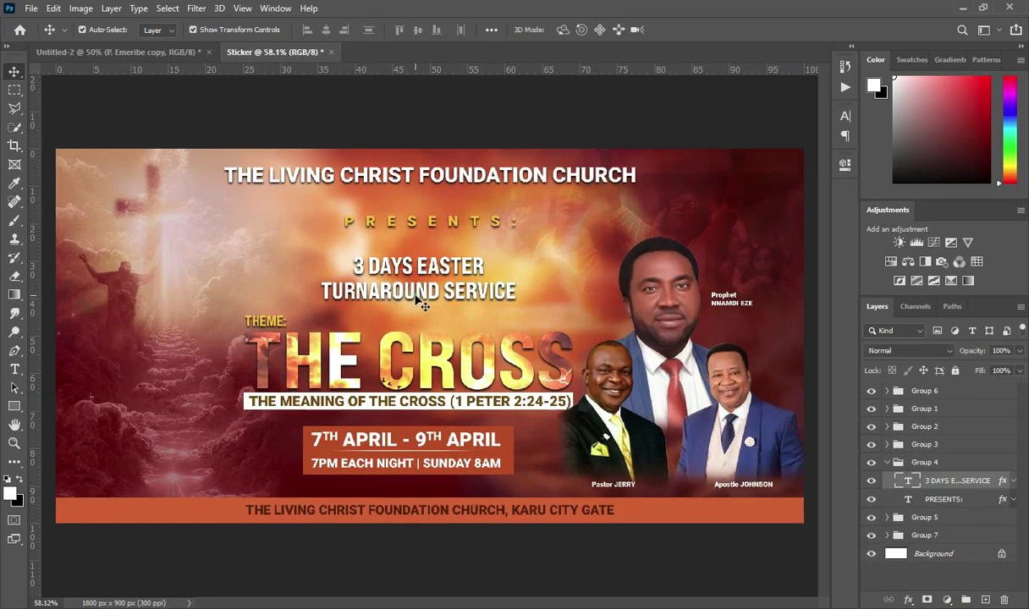
{"action": "left_click", "coordinate": [845, 117]}
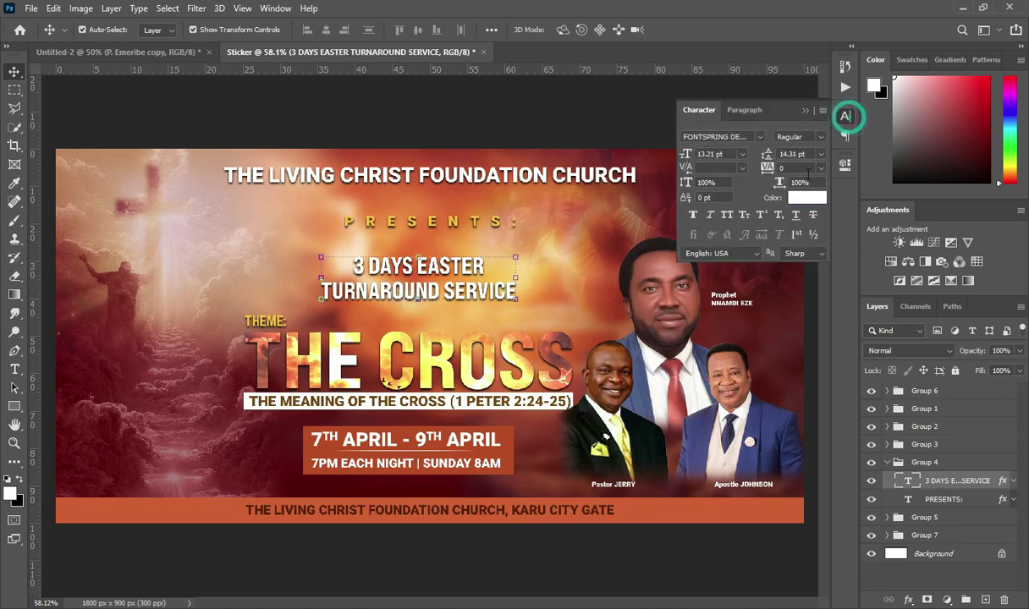
{"action": "left_click_drag", "start_coordinate": [771, 155], "coordinate": [767, 155]}
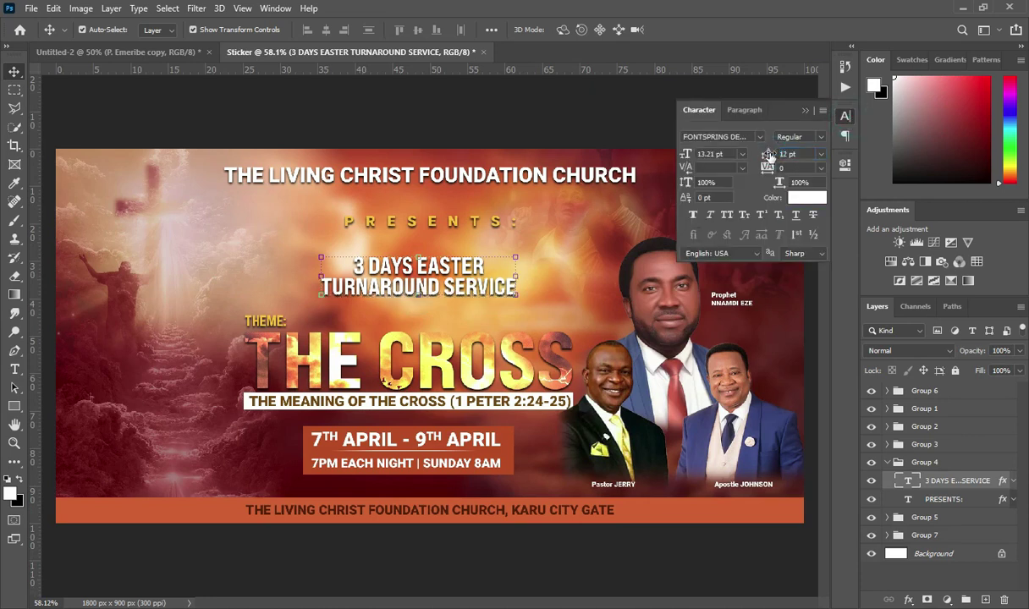
{"action": "left_click", "coordinate": [762, 115]}
{"action": "scroll", "coordinate": [470, 221], "scroll_direction": "down", "scroll_amount": 1}
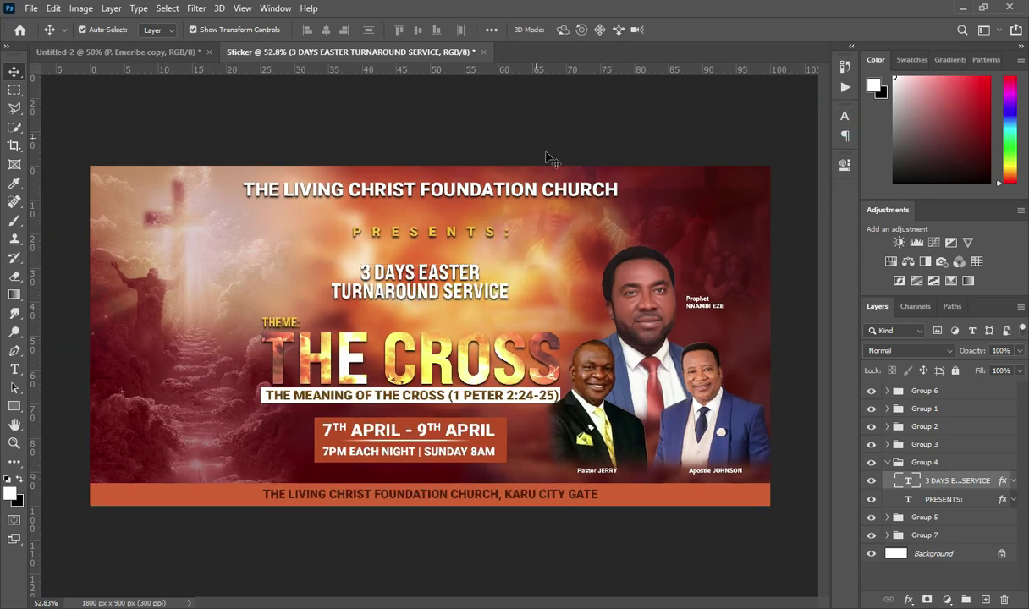
- Enlarge the 3 DAYS EASTER TURNAROUND SERVICE text slightly upward toward PRESENTS, and collapse Group 4
{"action": "scroll", "coordinate": [419, 272], "scroll_direction": "down", "scroll_amount": 1}
{"action": "scroll", "coordinate": [423, 279], "scroll_direction": "up", "scroll_amount": 1}
{"action": "left_click_drag", "start_coordinate": [420, 264], "coordinate": [420, 253]}
{"action": "key", "text": "Return"}
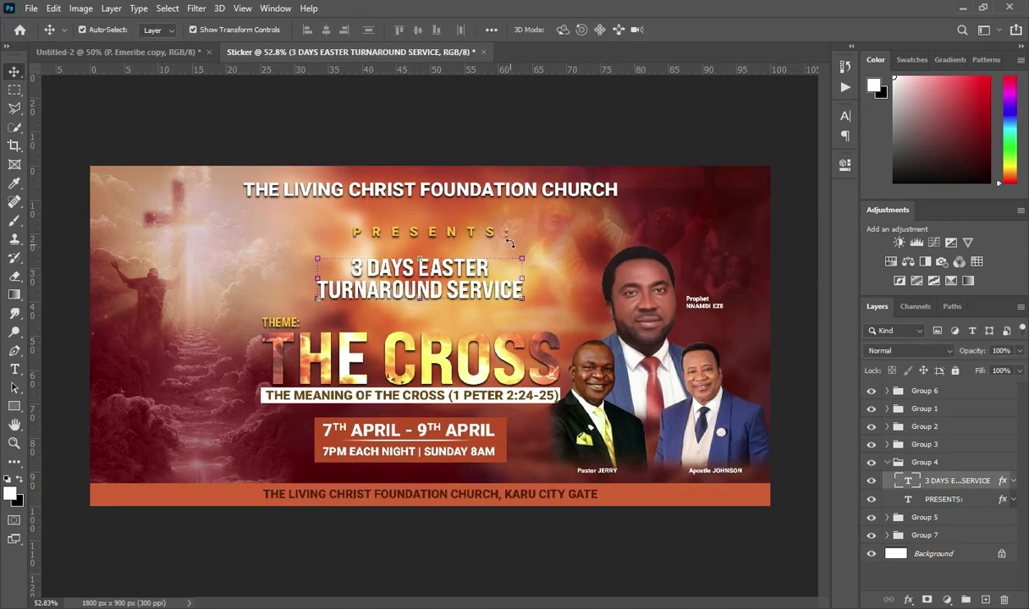
{"action": "key", "text": "ctrl+minus"}
{"action": "left_click", "coordinate": [712, 236]}
{"action": "left_click", "coordinate": [886, 462]}
{"action": "left_click", "coordinate": [755, 358]}
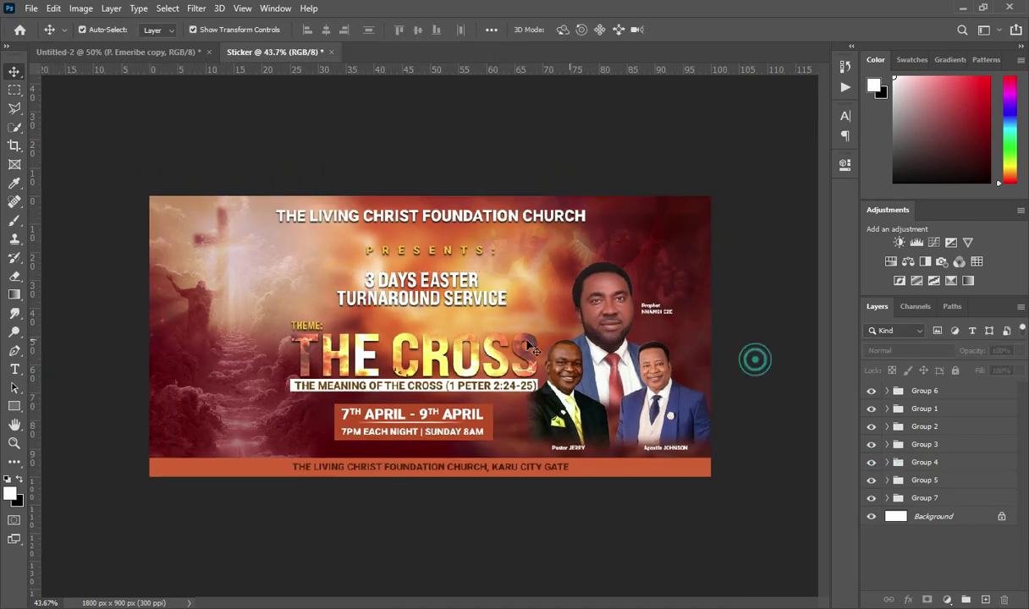
- Nudge the 3 DAYS EASTER TURNAROUND SERVICE text slightly down, closer to the theme title
{"action": "left_click", "coordinate": [404, 289]}
{"action": "key", "text": "Down"}
{"action": "key", "text": "Down"}
{"action": "key", "text": "Down"}
{"action": "key", "text": "Down"}
{"action": "key", "text": "Down"}
{"action": "key", "text": "Down"}
{"action": "key", "text": "Down"}
{"action": "key", "text": "Down"}
{"action": "key", "text": "Down"}
{"action": "key", "text": "Down"}
{"action": "key", "text": "Down"}
{"action": "key", "text": "Down"}
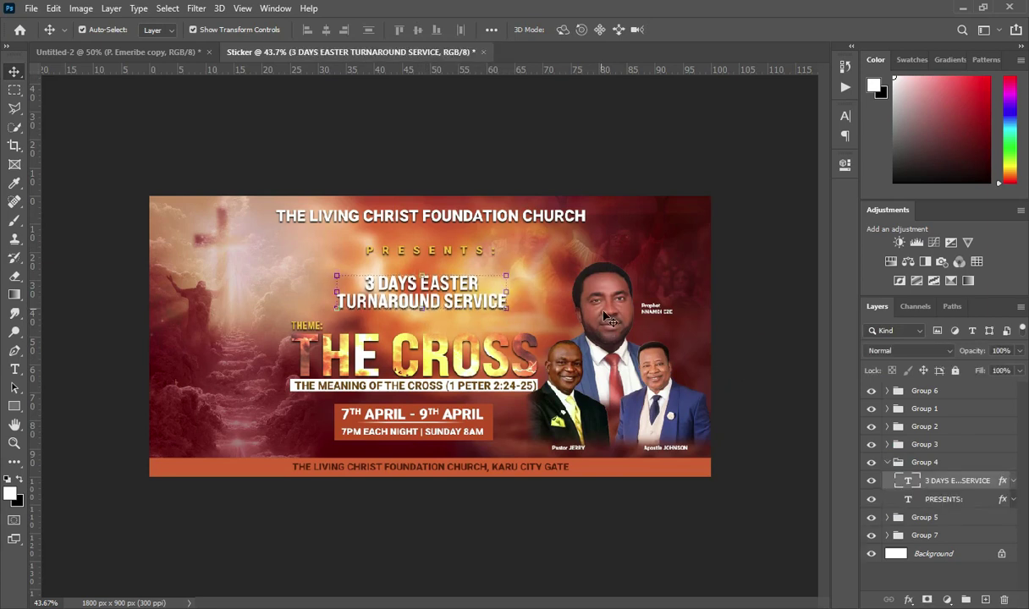
- Collapse Group 4 and clear the layer selection
{"action": "left_click", "coordinate": [886, 462]}
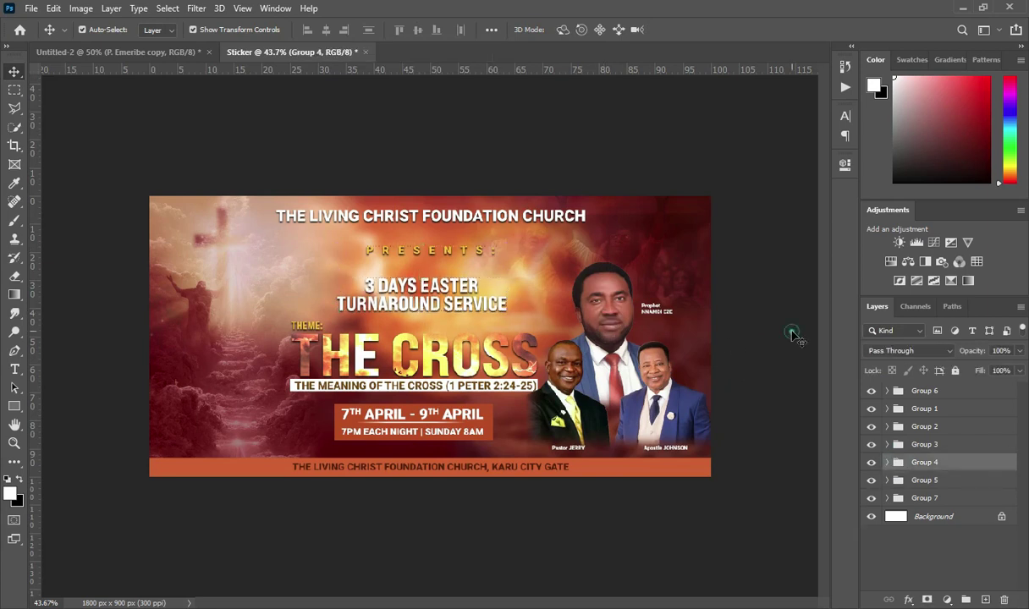
{"action": "left_click", "coordinate": [791, 338]}
{"action": "key", "text": "ctrl+plus"}
{"action": "key", "text": "ctrl+plus"}
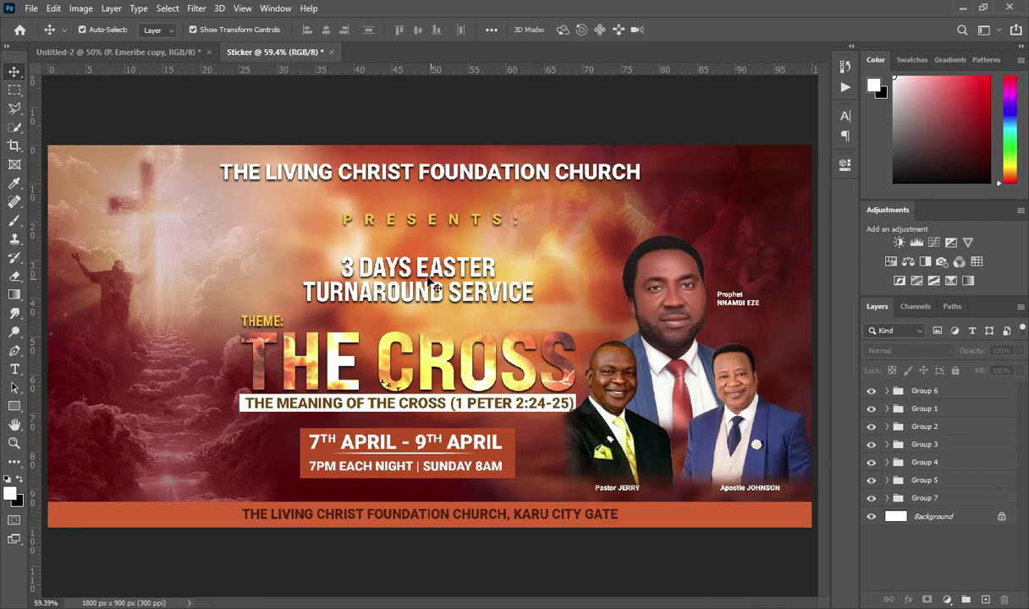
{"action": "key", "text": "ctrl+minus"}
- Apply a moderate Gaussian Blur to the Genesis 2_2 (1) stairway image in the background group, and collapse Group 7
{"action": "left_click", "coordinate": [319, 276]}
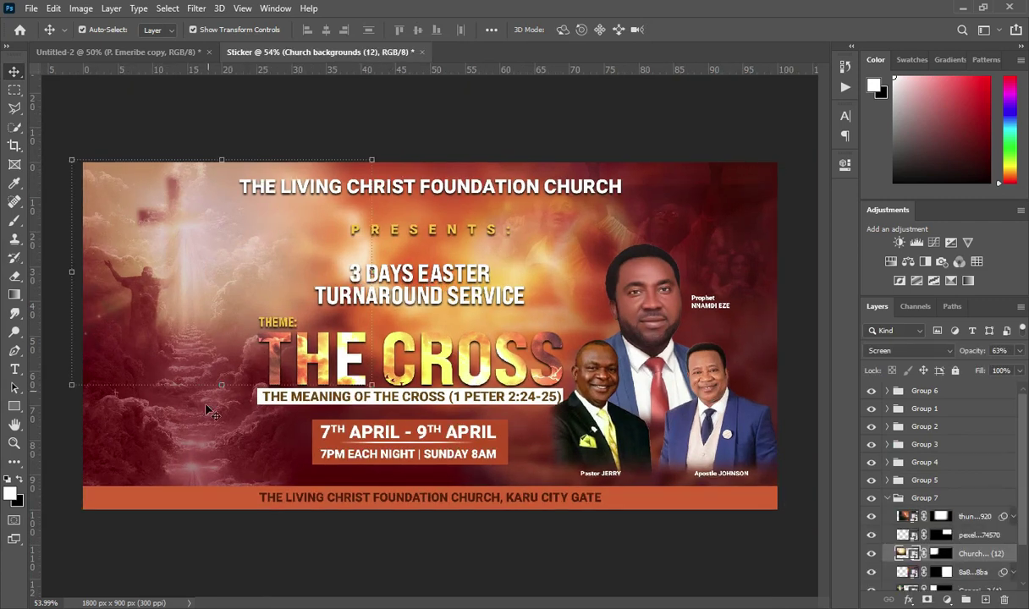
{"action": "left_click", "coordinate": [195, 459]}
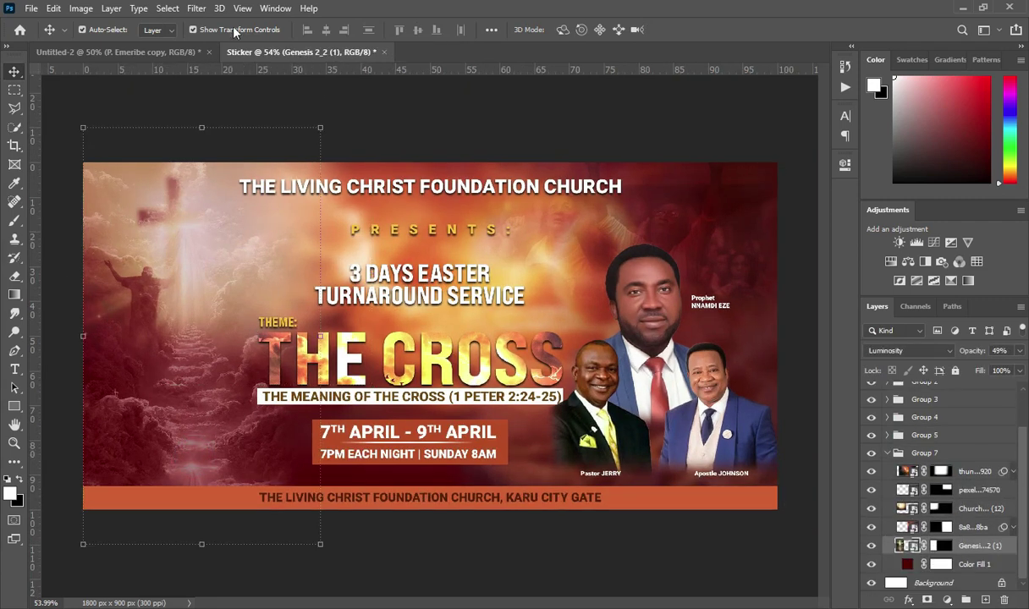
{"action": "left_click", "coordinate": [196, 8]}
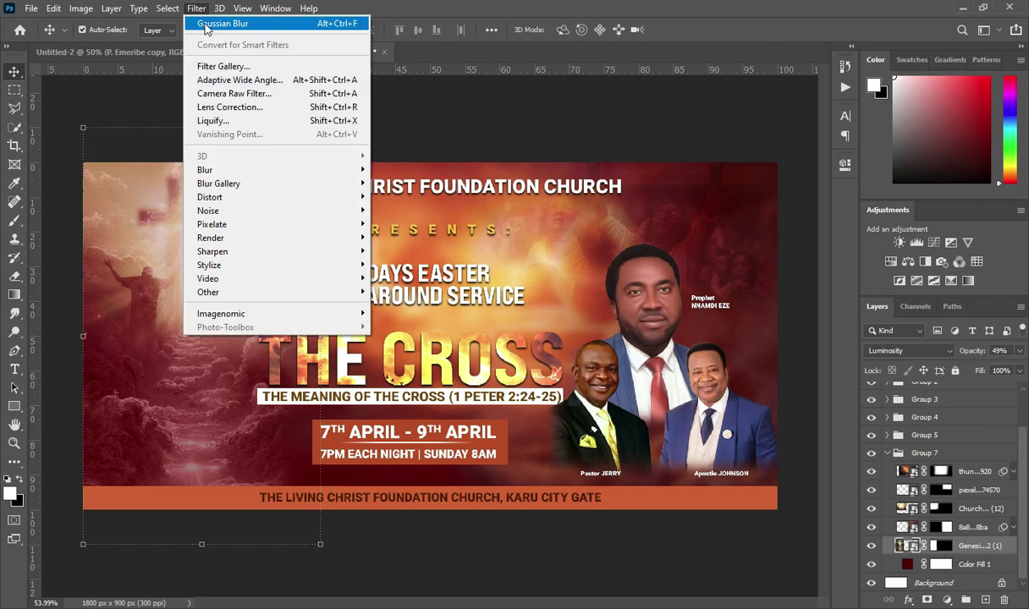
{"action": "mouse_move", "coordinate": [216, 170]}
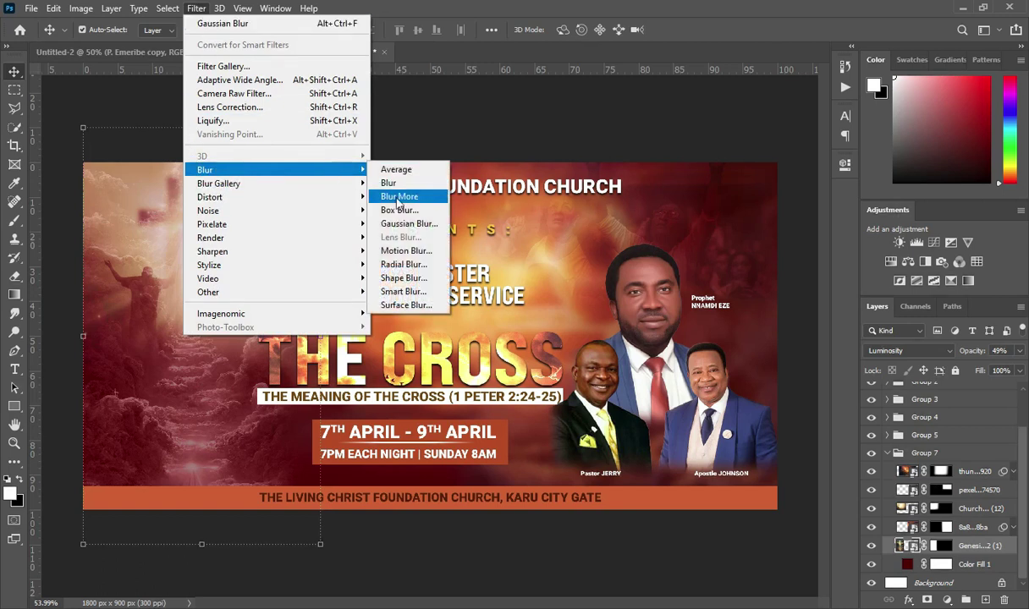
{"action": "left_click", "coordinate": [408, 226]}
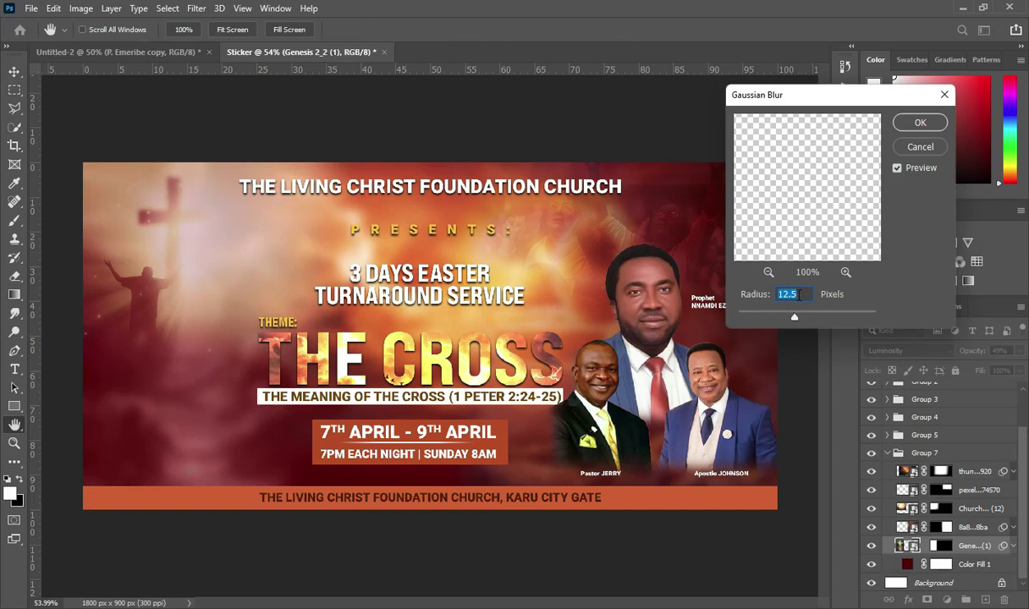
{"action": "left_click_drag", "start_coordinate": [795, 320], "coordinate": [786, 325]}
{"action": "left_click", "coordinate": [930, 123]}
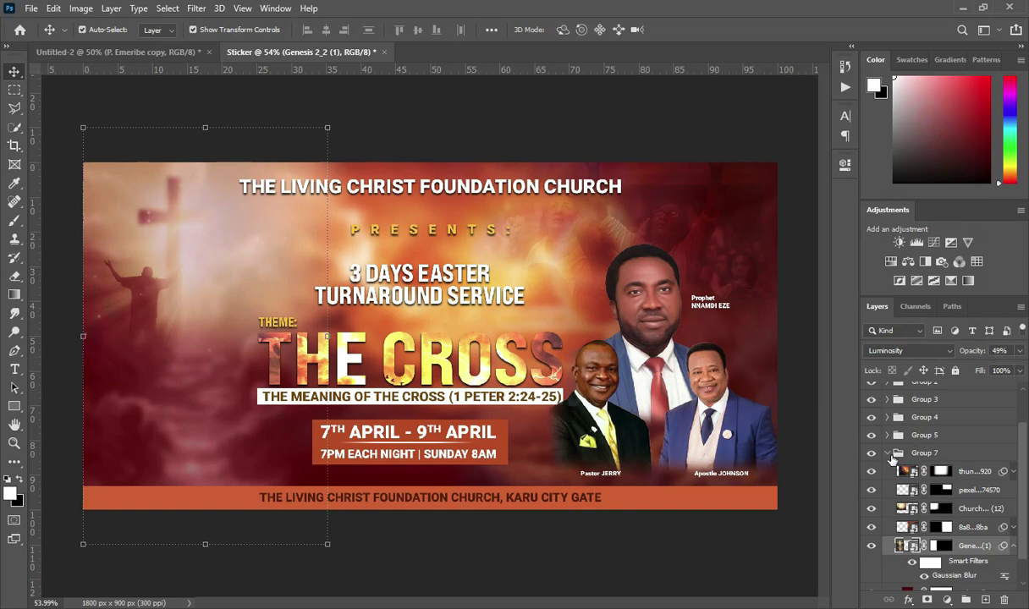
{"action": "left_click", "coordinate": [889, 455]}
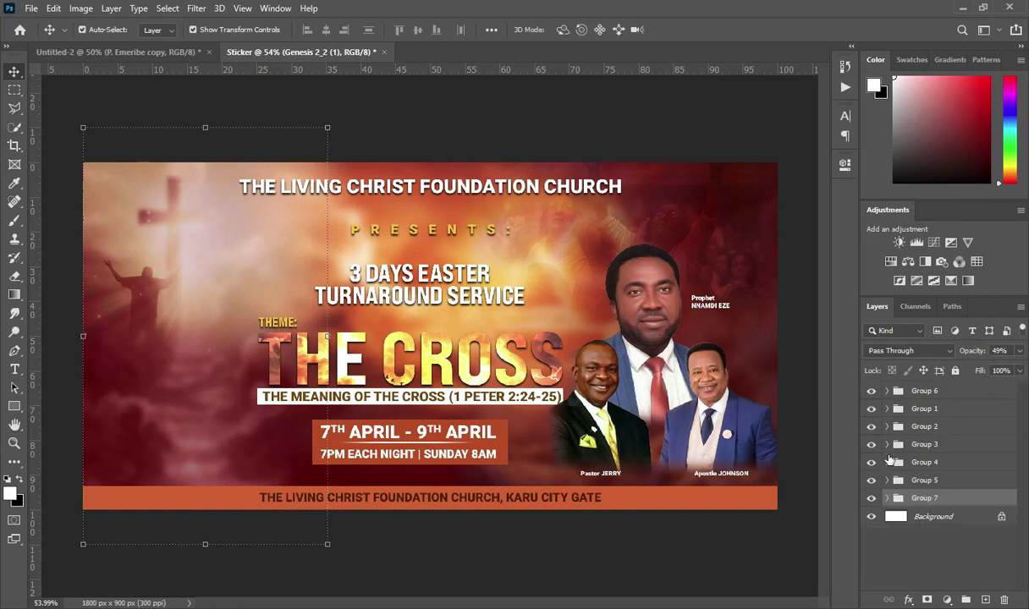
{"action": "left_click", "coordinate": [592, 143]}
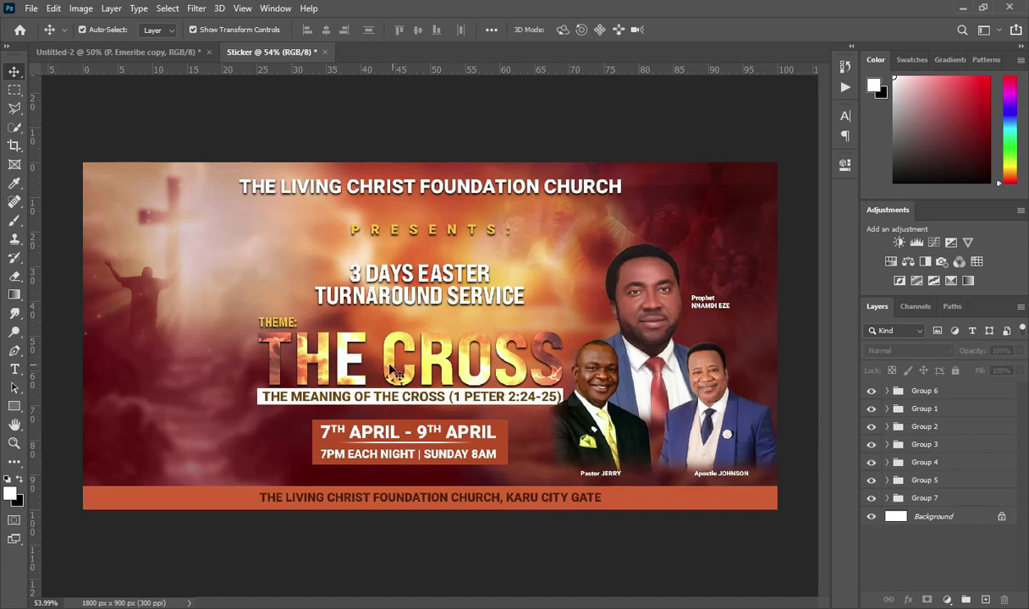
- Nudge THE CROSS text and its clipped thunderstorm image slightly up, away from the scripture bar, and collapse Group 3
{"action": "left_click", "coordinate": [386, 364]}
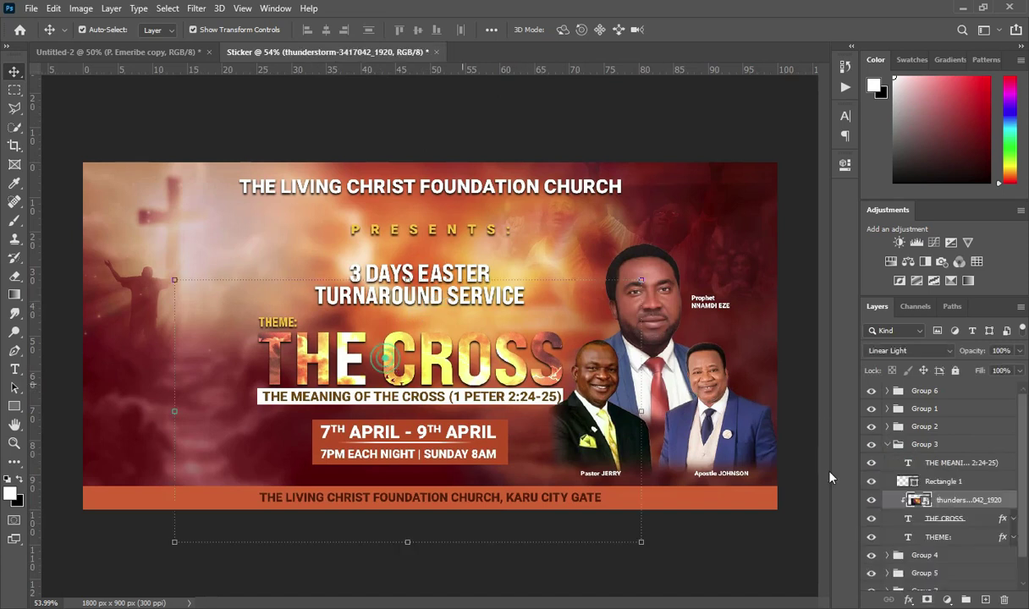
{"action": "left_click", "coordinate": [937, 520], "text": "ctrl"}
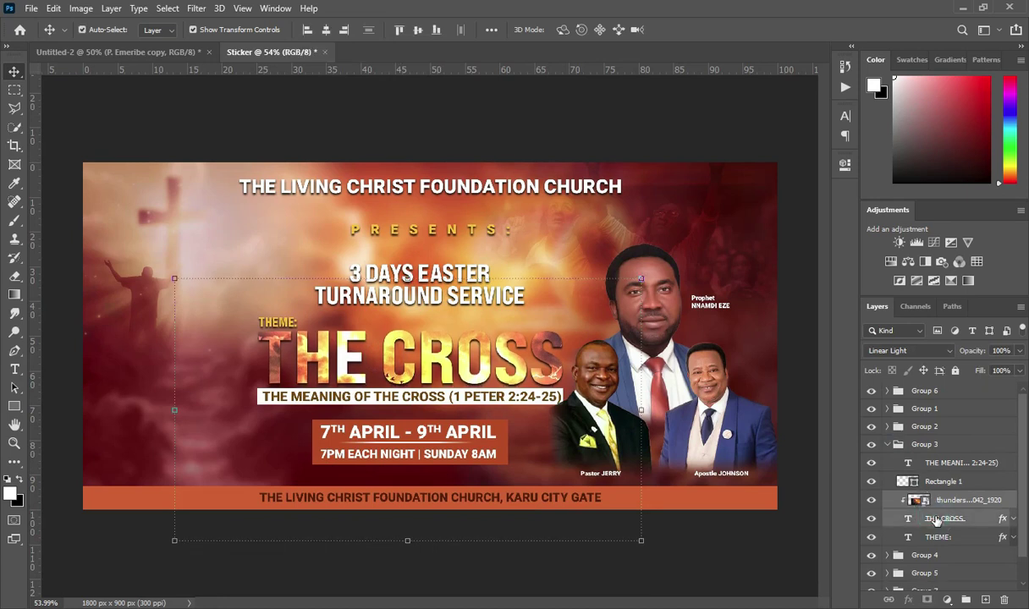
{"action": "left_click", "coordinate": [613, 128]}
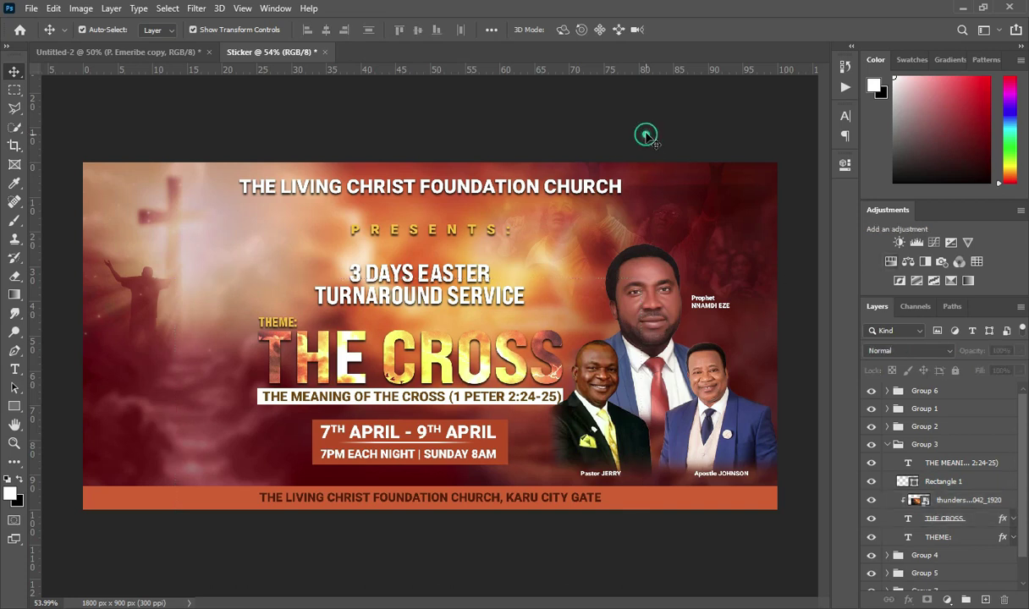
{"action": "left_click", "coordinate": [888, 446]}
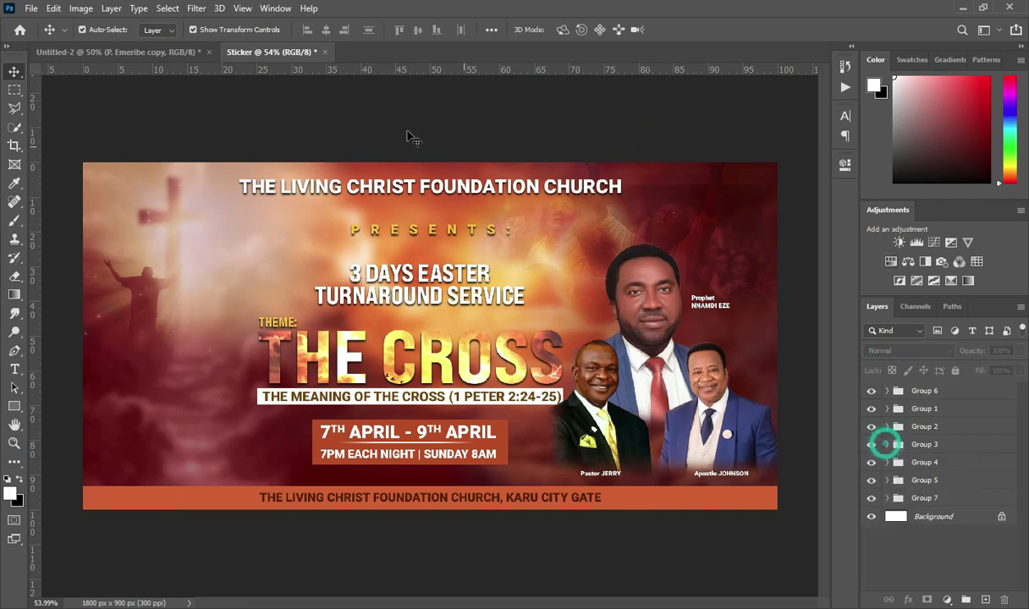
- Place the google-location-icon-16 image into the design directly above the Rectangle 4 layer in Group 1
{"action": "left_click", "coordinate": [410, 500]}
{"action": "left_click", "coordinate": [413, 502]}
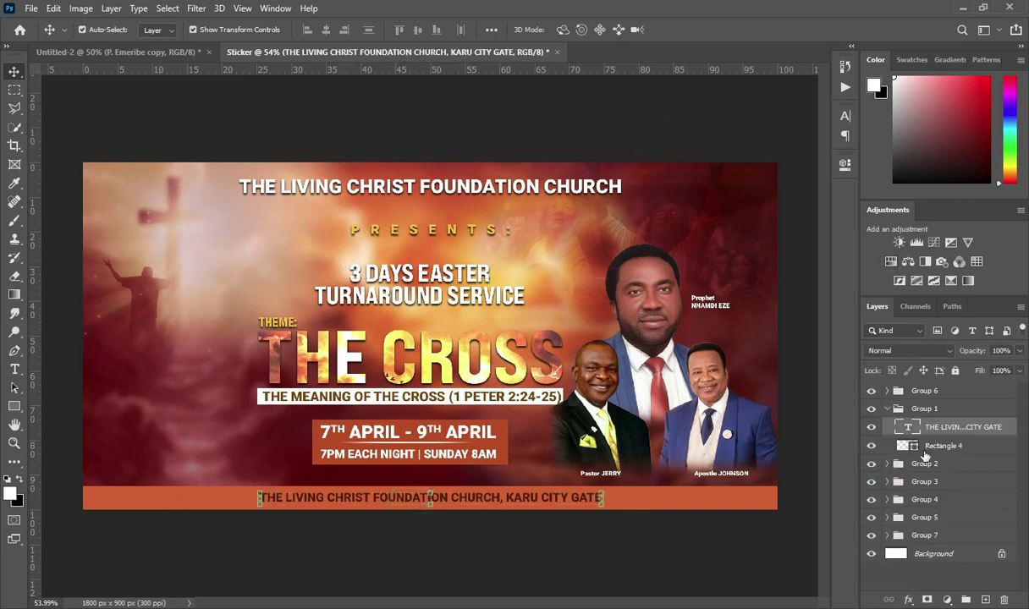
{"action": "left_click", "coordinate": [936, 447]}
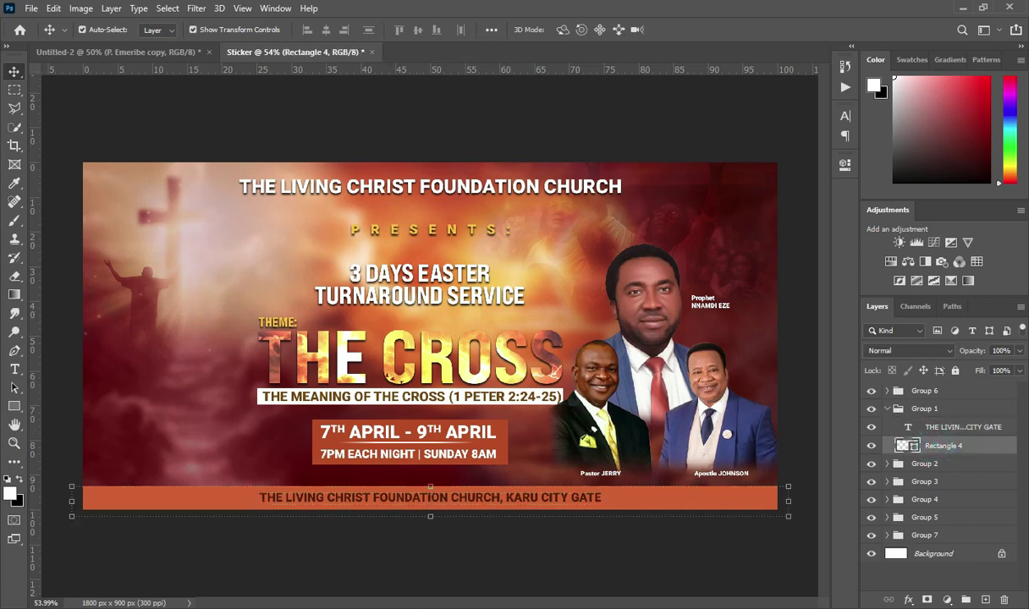
{"action": "key", "text": "alt+Tab"}
{"action": "left_click_drag", "start_coordinate": [514, 219], "coordinate": [399, 215]}
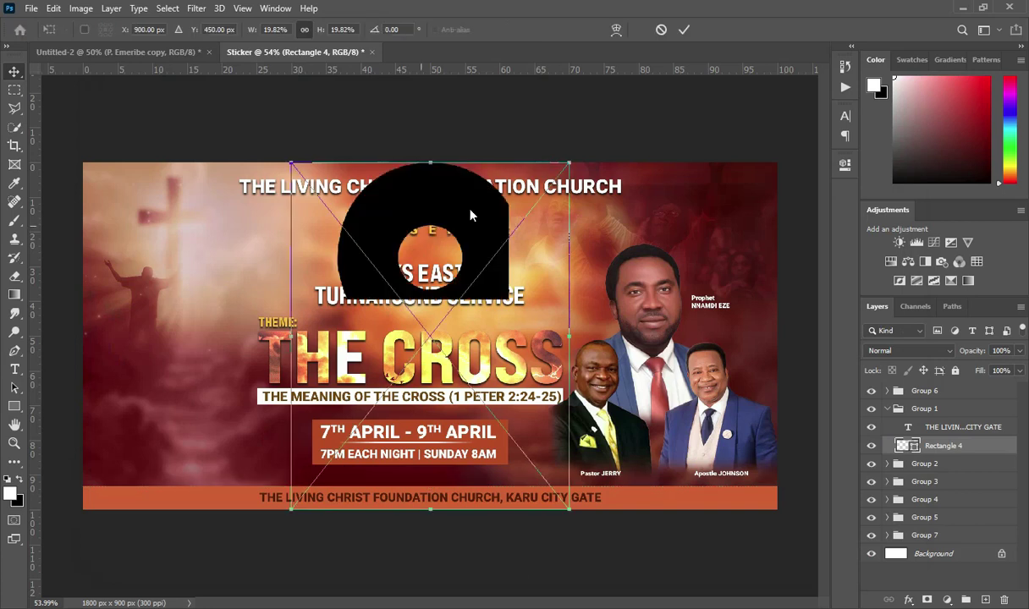
- Scale the location icon down to 0.47% and position it just before the church address in the orange footer bar
{"action": "left_click_drag", "start_coordinate": [430, 161], "coordinate": [430, 417]}
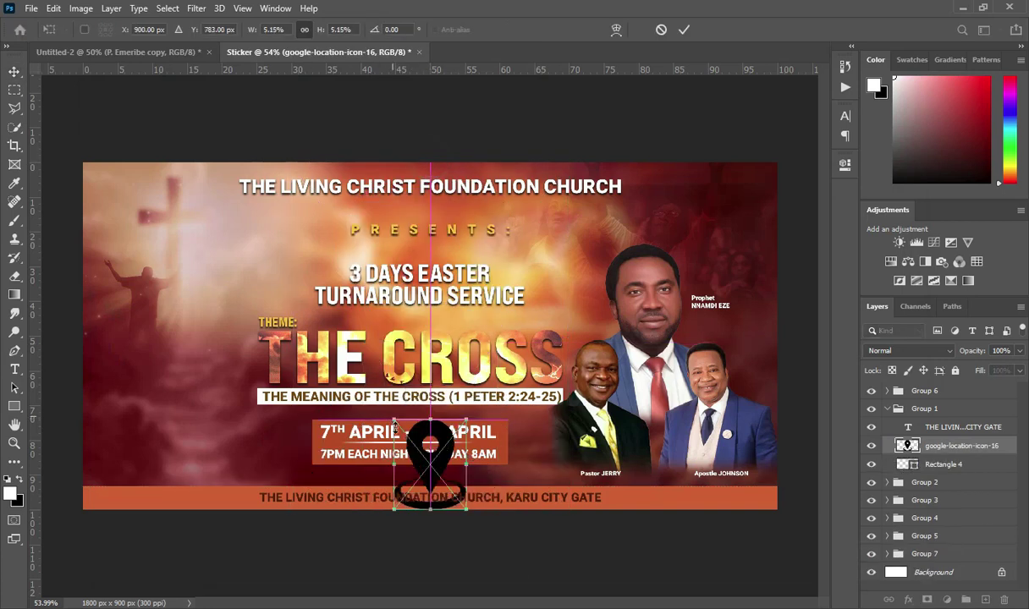
{"action": "scroll", "coordinate": [430, 417], "scroll_direction": "up", "scroll_amount": 3}
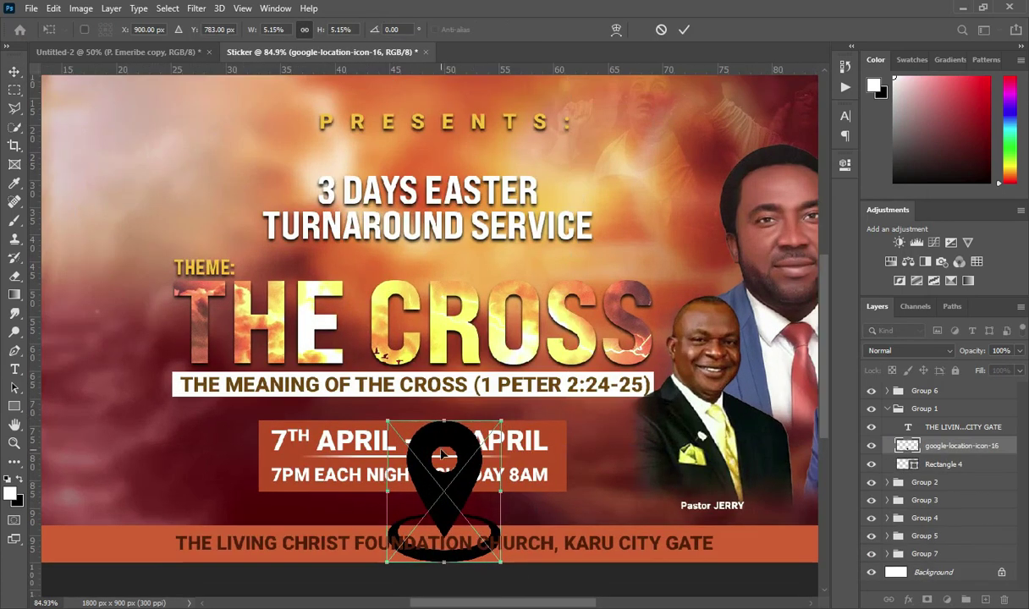
{"action": "left_click_drag", "start_coordinate": [500, 488], "coordinate": [154, 554]}
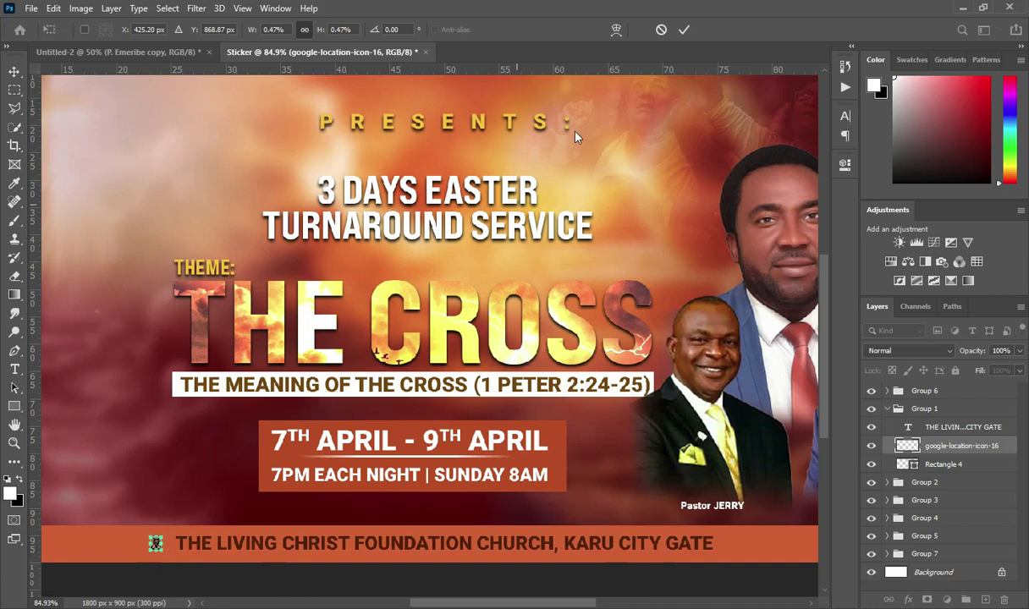
{"action": "left_click", "coordinate": [682, 30]}
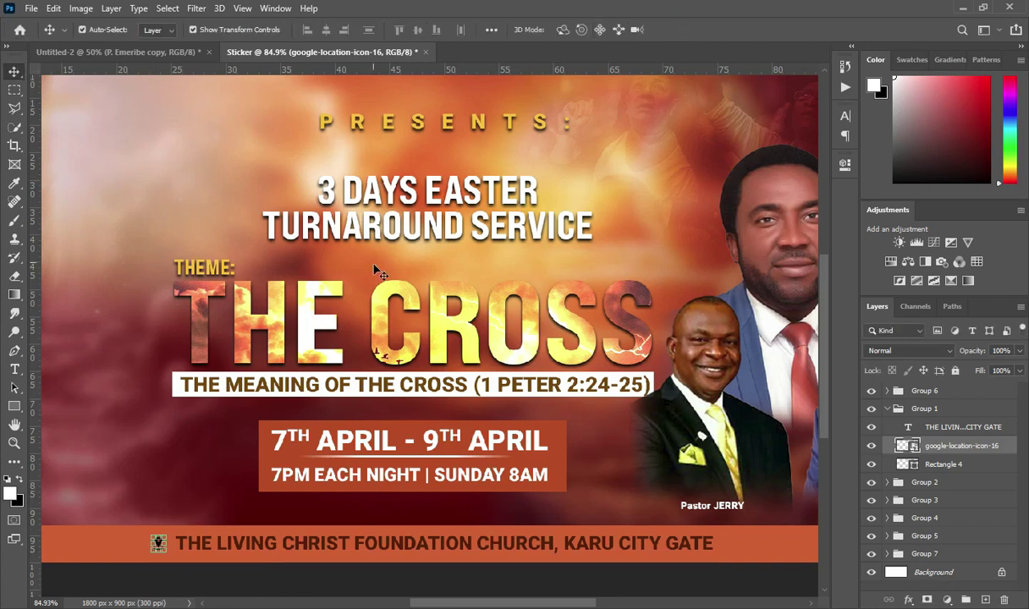
- Deselect the location icon and collapse Group 1
{"action": "scroll", "coordinate": [377, 269], "scroll_direction": "down", "scroll_amount": 3}
{"action": "scroll", "coordinate": [384, 271], "scroll_direction": "down", "scroll_amount": 1}
{"action": "left_click", "coordinate": [583, 531]}
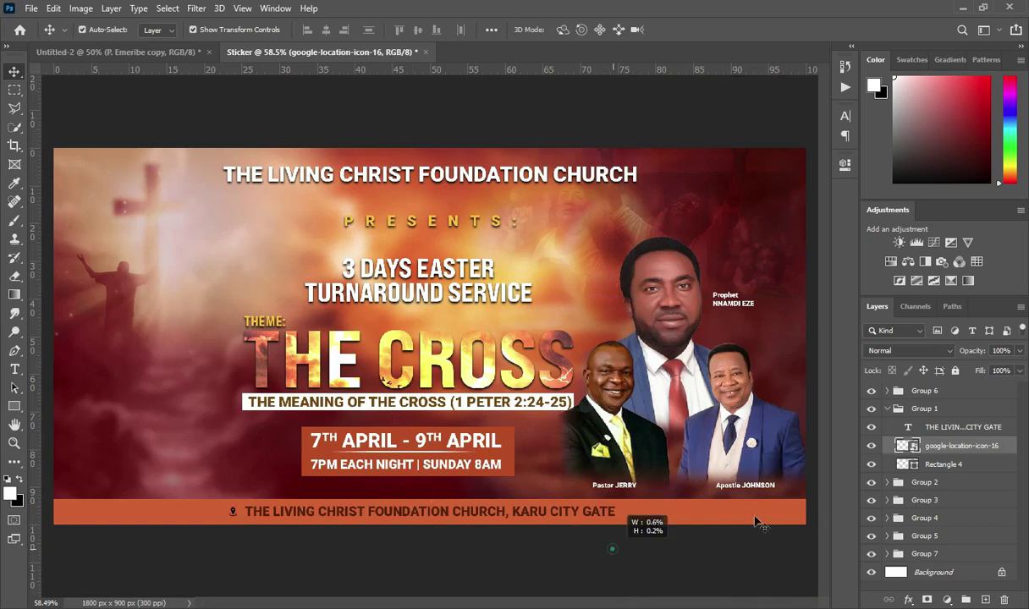
{"action": "left_click", "coordinate": [887, 409]}
{"action": "scroll", "coordinate": [207, 219], "scroll_direction": "down", "scroll_amount": 1}
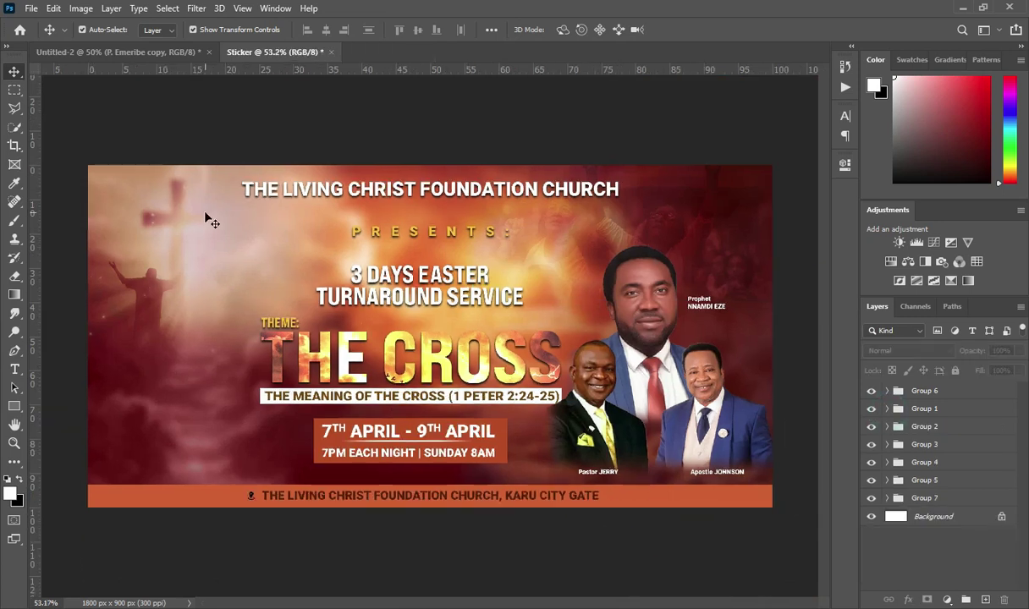